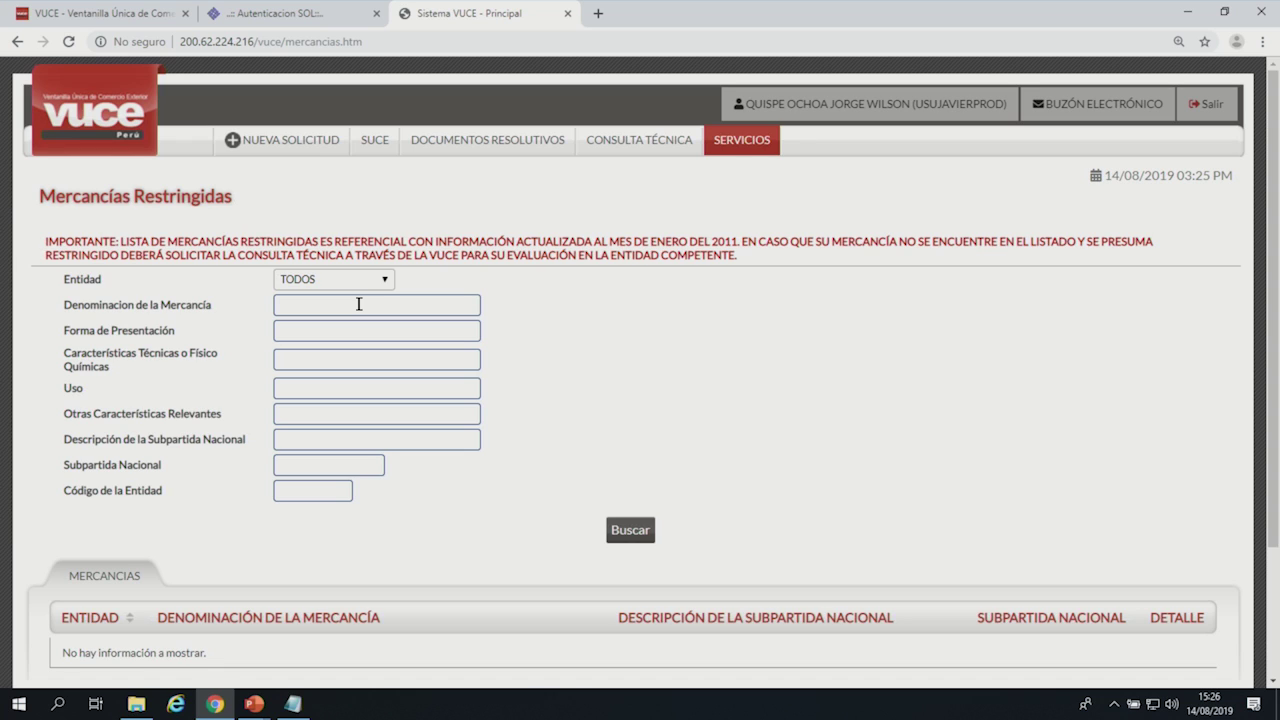
Step: Search restricted goods for 'vicuña' and scroll to its three matches, including Fibra - Vicuña from SERFOR
{"action": "left_click", "coordinate": [358, 304]}
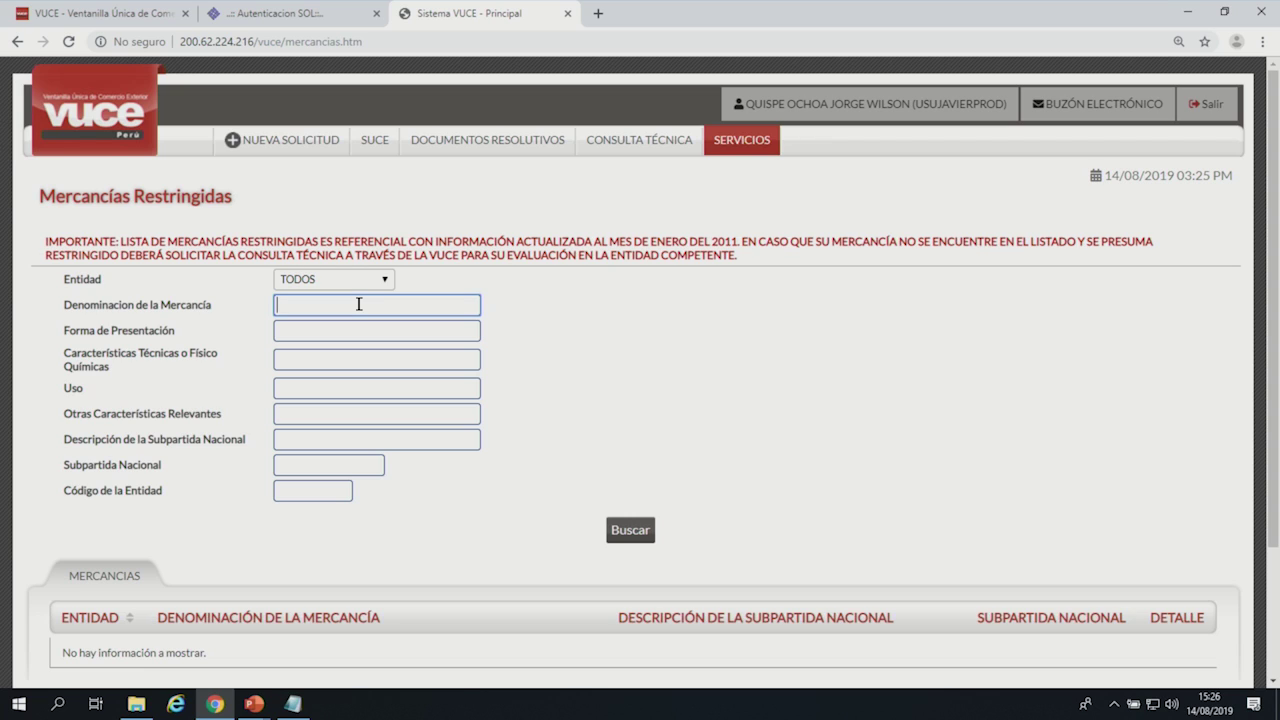
{"action": "type", "text": "vicuña"}
{"action": "left_click", "coordinate": [639, 537]}
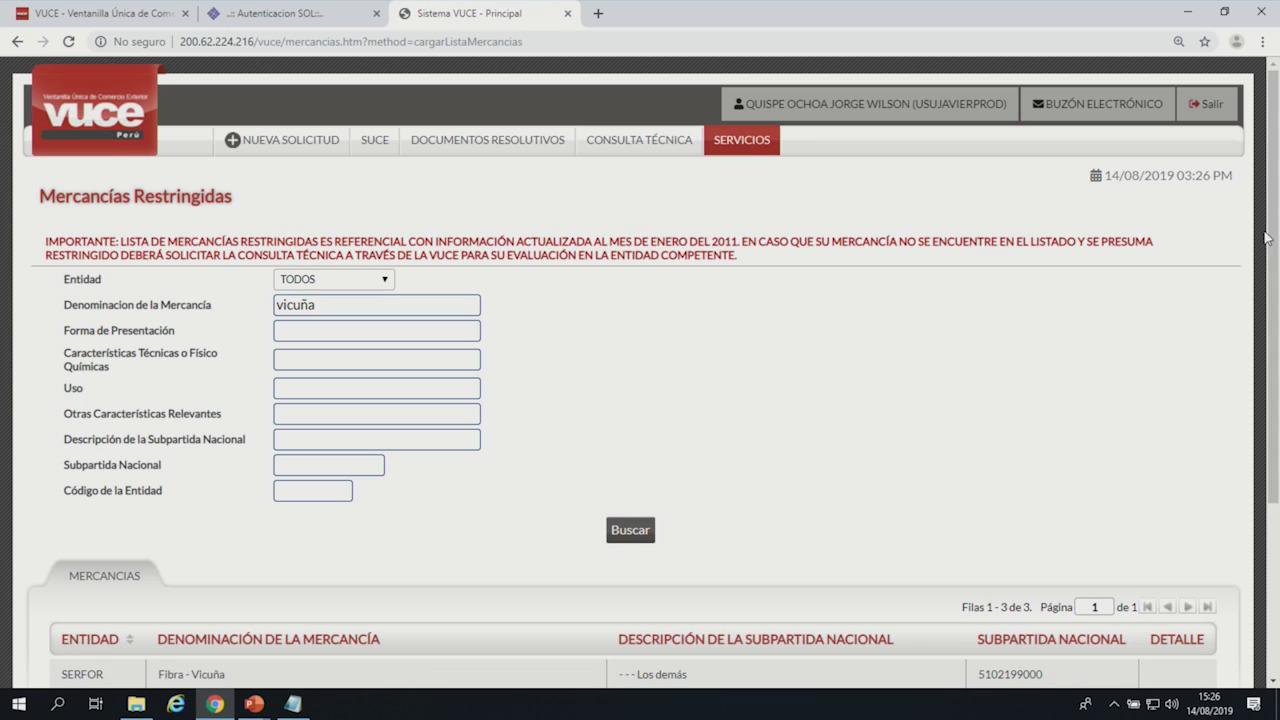
{"action": "left_click_drag", "start_coordinate": [1274, 240], "coordinate": [1277, 420]}
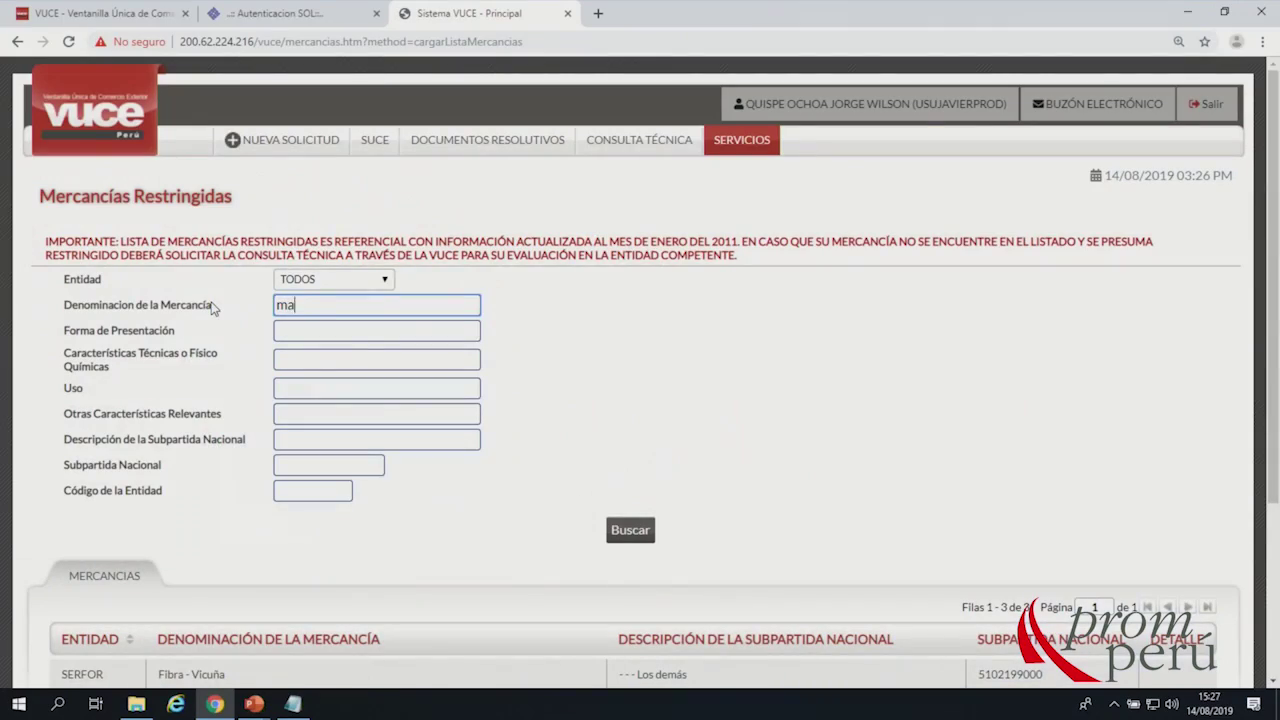
Step: Search for 'mango' and scroll through the 18 DIGEMID, DIGESA and SENASA results and back up
{"action": "type", "text": "ngo"}
{"action": "left_click_drag", "start_coordinate": [1270, 218], "coordinate": [769, 319]}
{"action": "left_click_drag", "start_coordinate": [1274, 254], "coordinate": [1273, 434]}
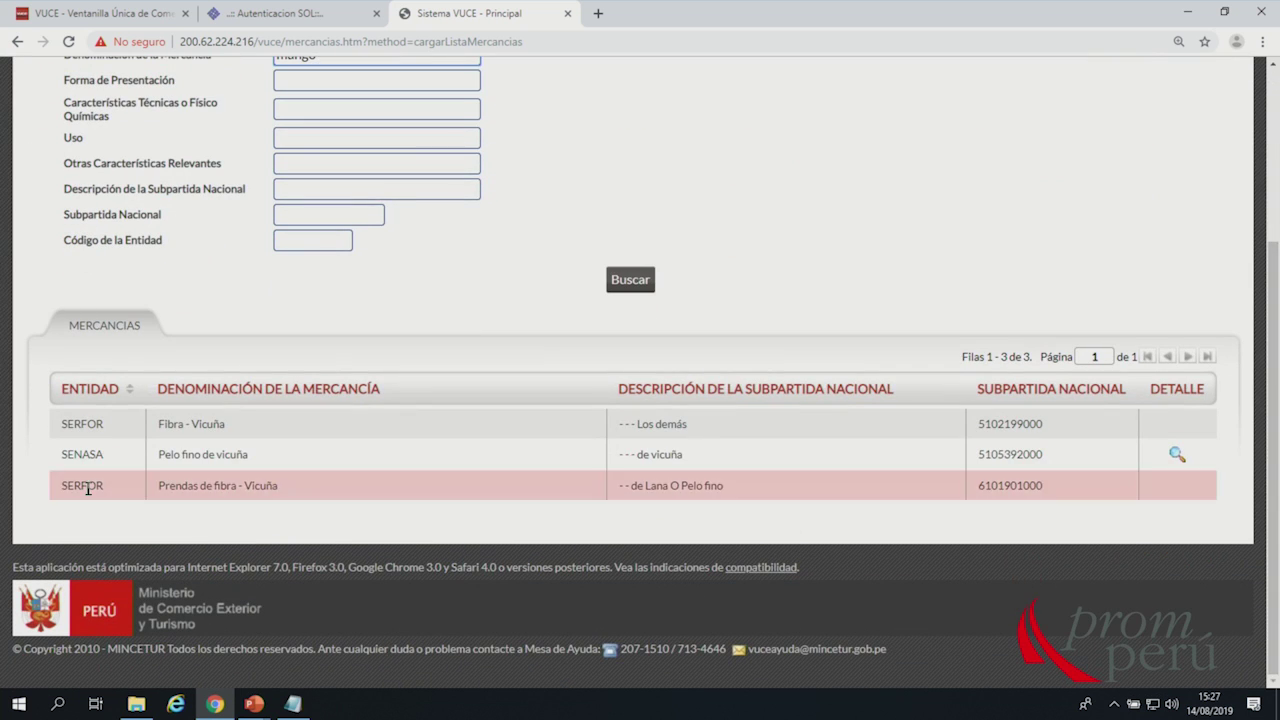
{"action": "left_click", "coordinate": [624, 283]}
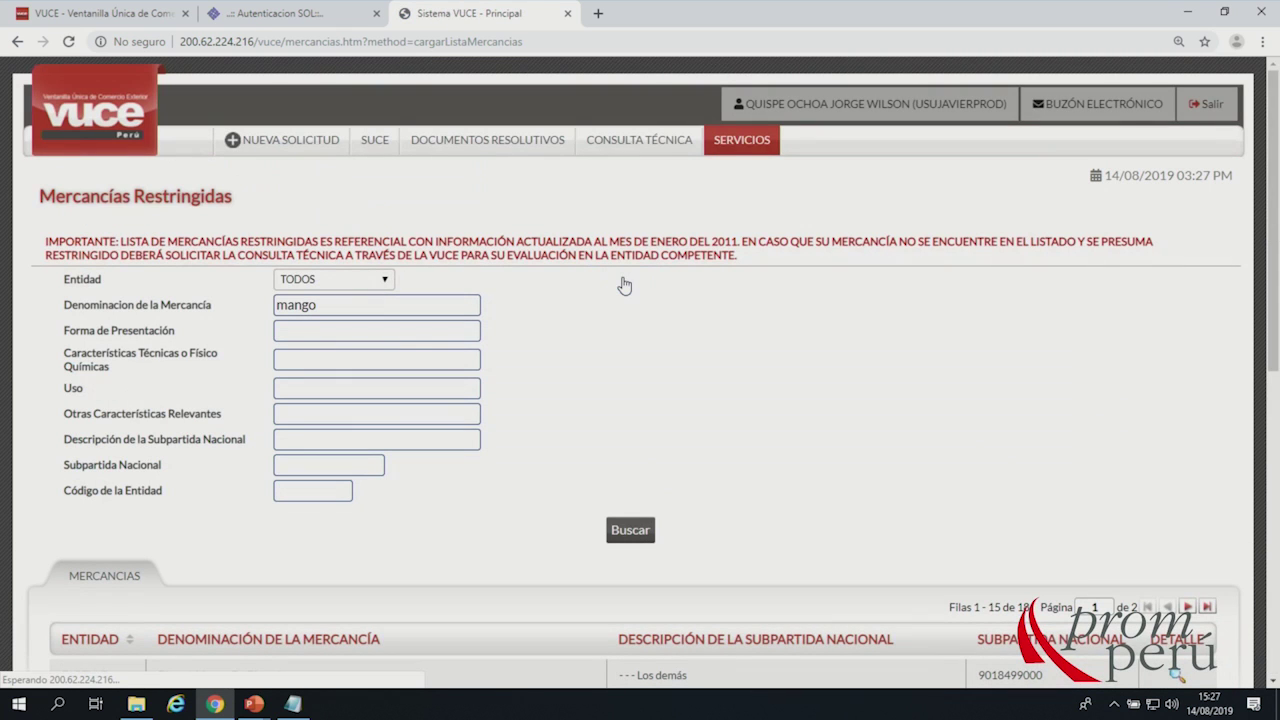
{"action": "left_click_drag", "start_coordinate": [1273, 285], "coordinate": [1268, 440]}
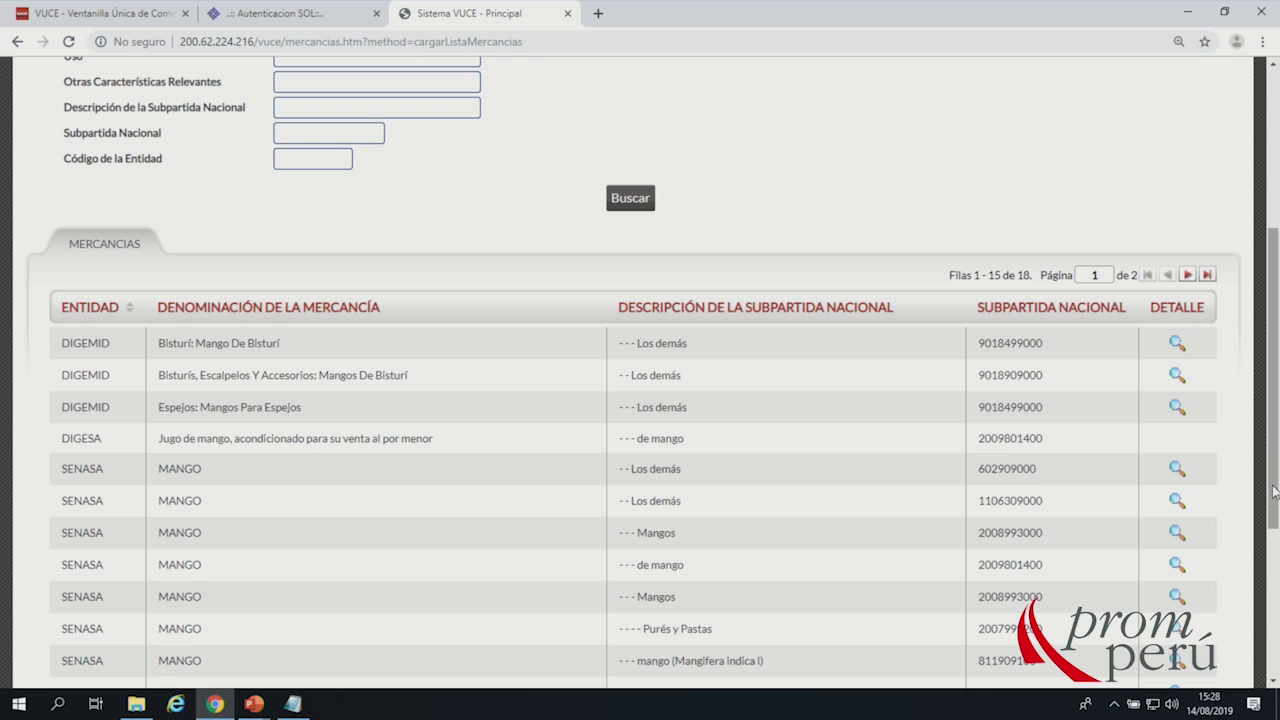
{"action": "left_click_drag", "start_coordinate": [1274, 492], "coordinate": [1275, 552]}
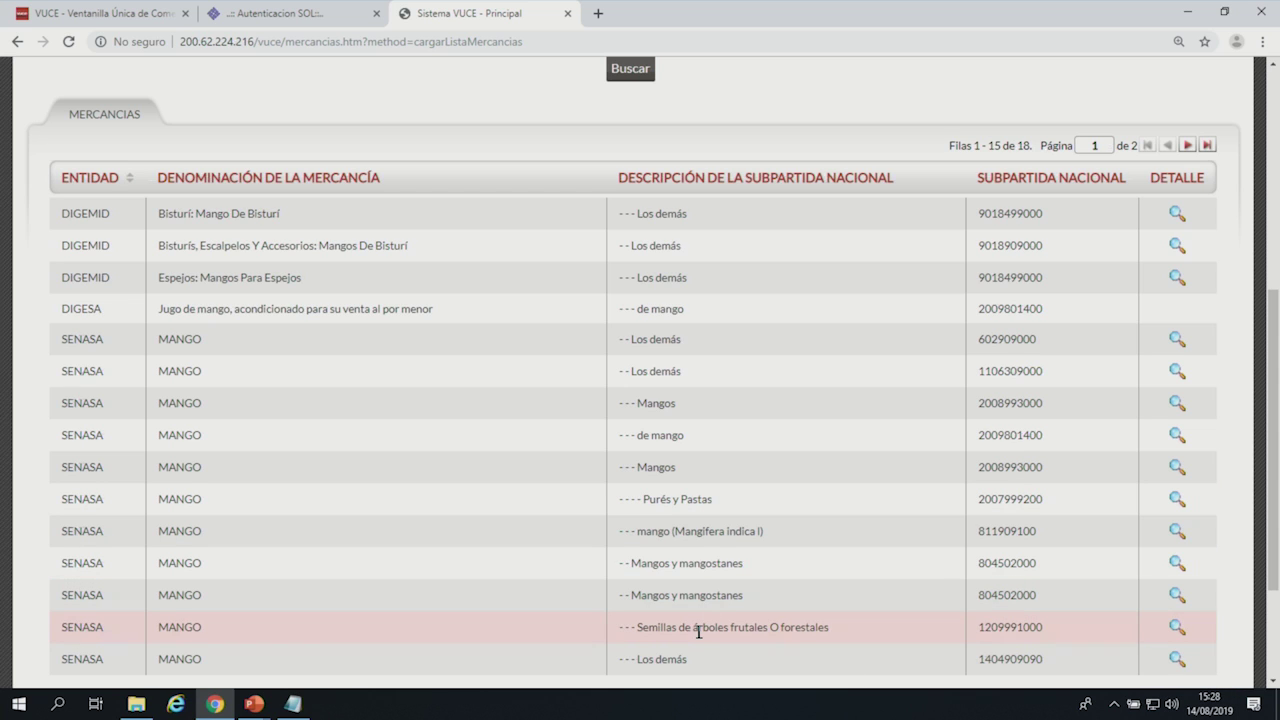
{"action": "left_click_drag", "start_coordinate": [1274, 387], "coordinate": [1277, 266]}
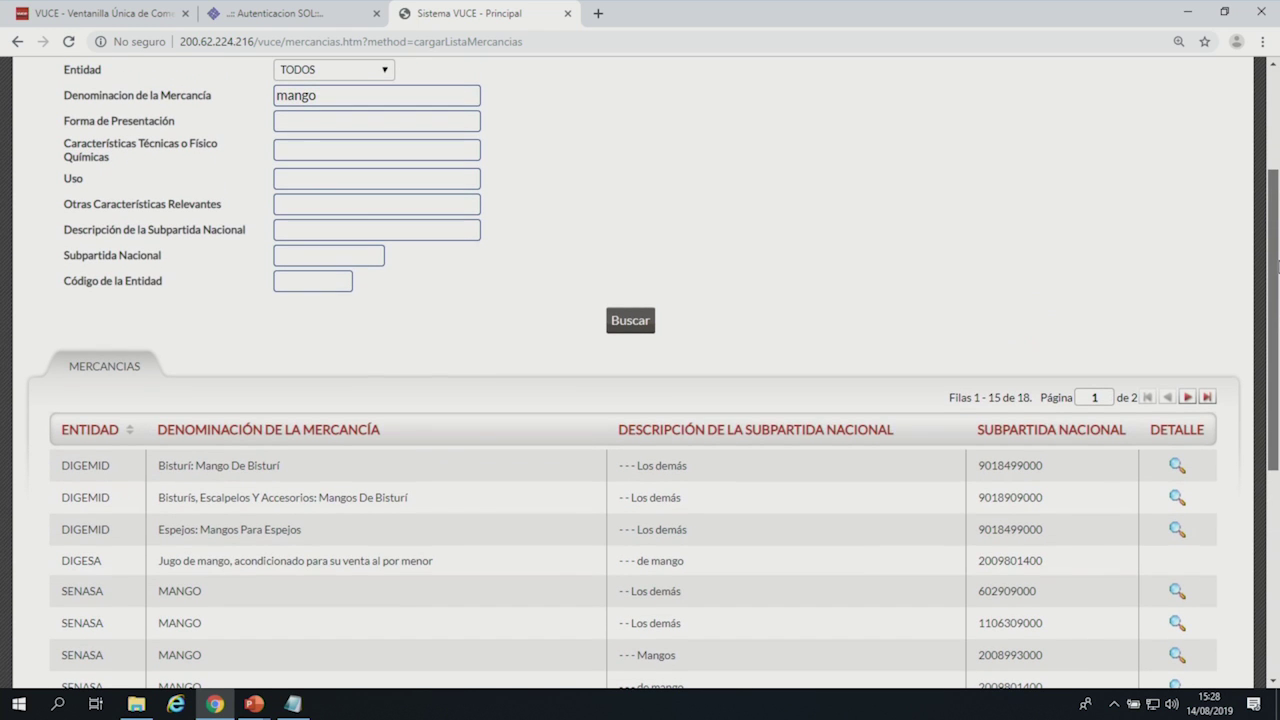
{"action": "left_click_drag", "start_coordinate": [1277, 205], "coordinate": [1277, 100]}
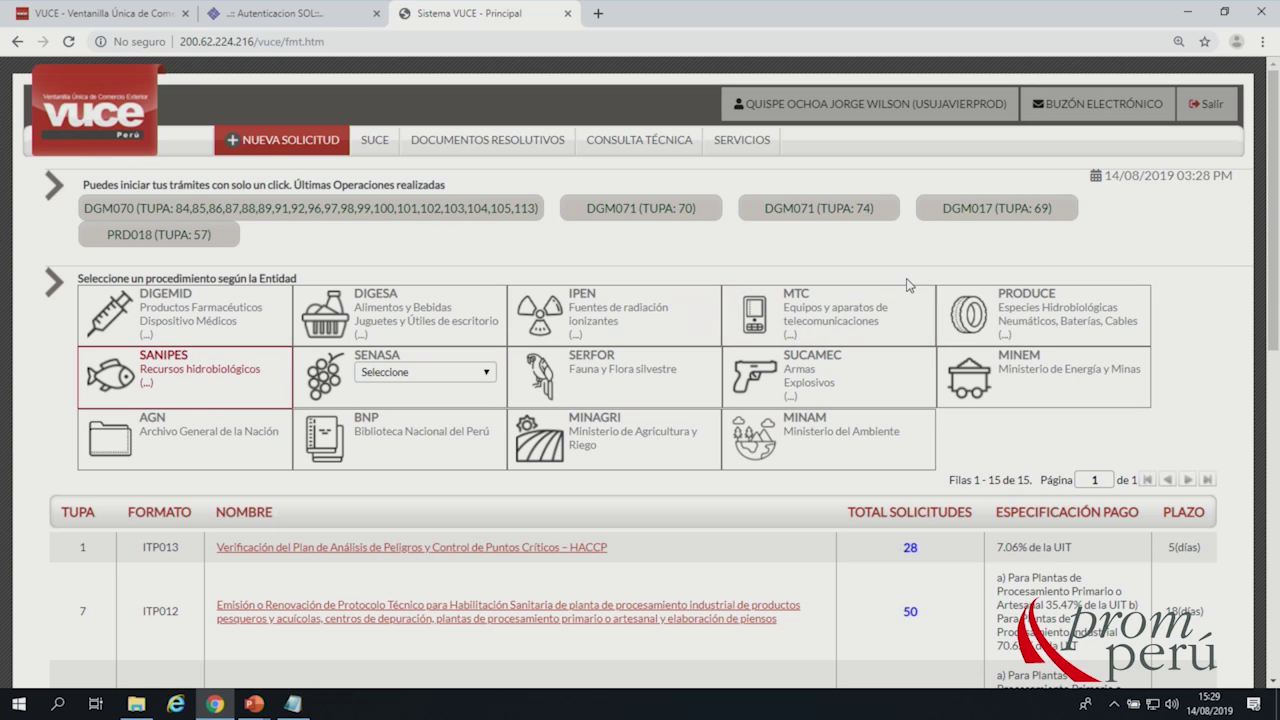
Step: Scroll down to the SANIPES ITP procedure table with formats, fees and deadlines
{"action": "left_click_drag", "start_coordinate": [1275, 168], "coordinate": [1276, 356]}
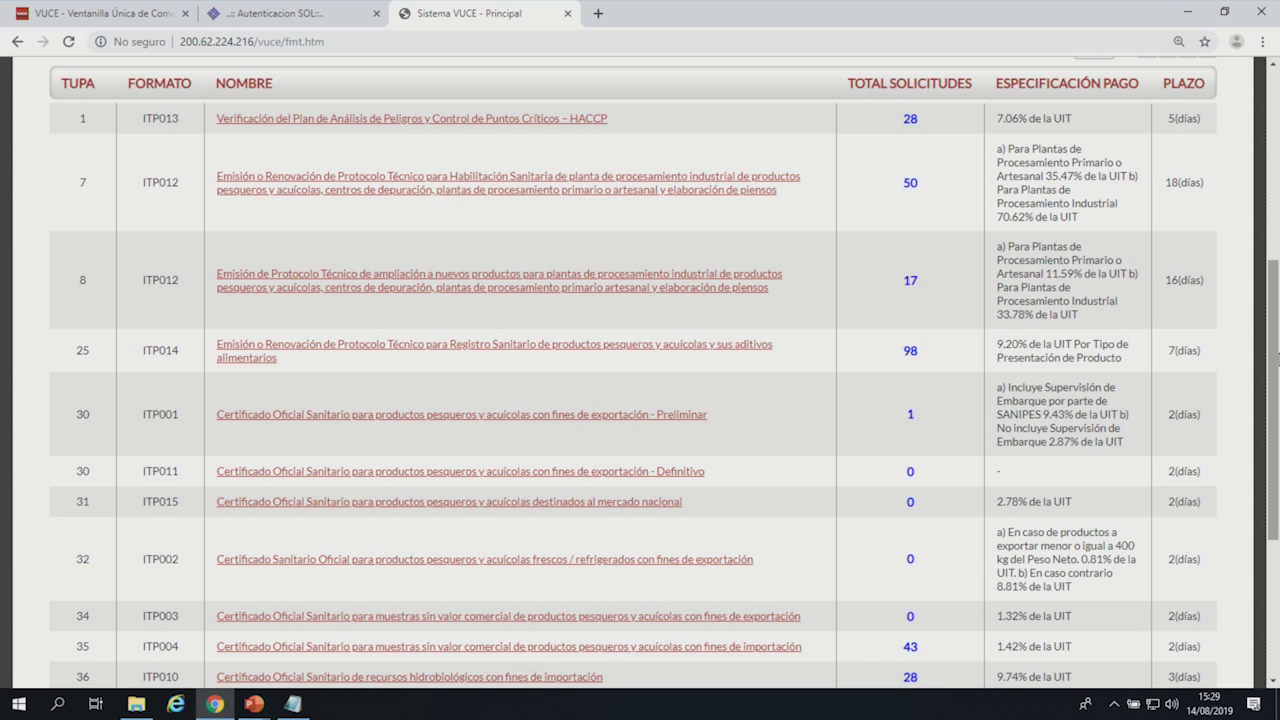
Step: Raise Chrome's page zoom two steps and scroll the enlarged SANIPES procedure table
{"action": "left_click", "coordinate": [1262, 42]}
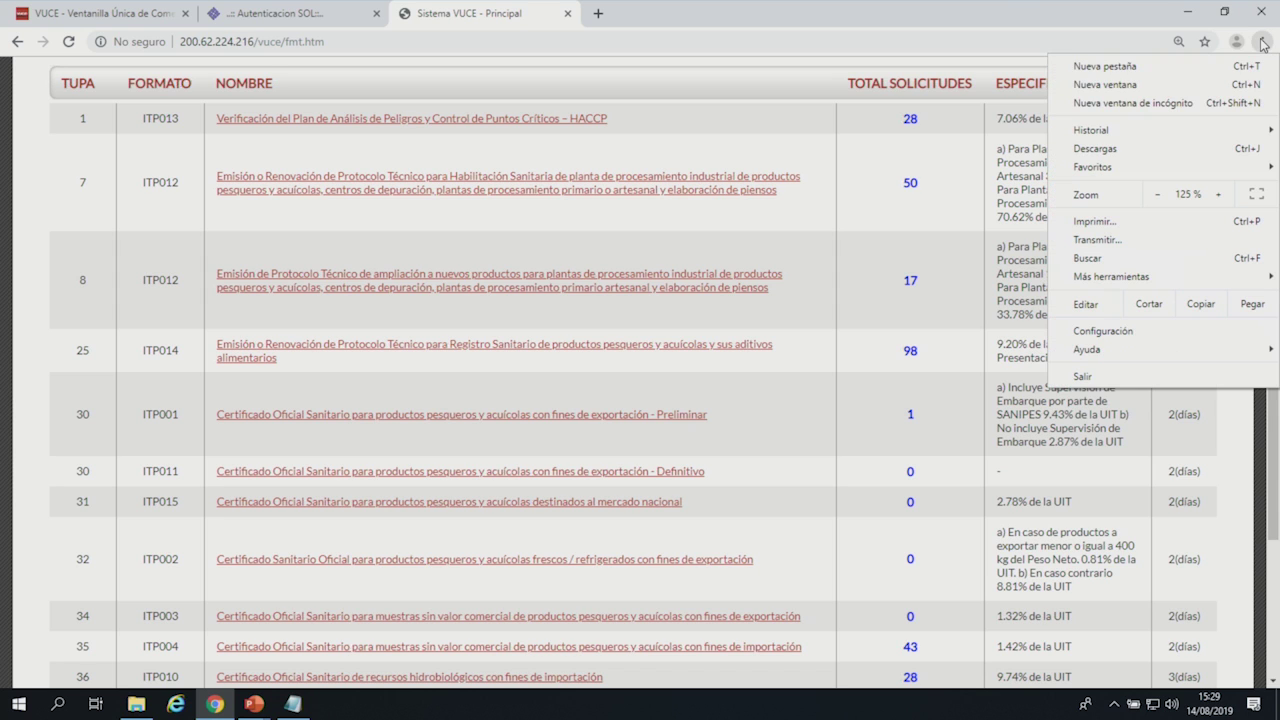
{"action": "left_click", "coordinate": [1219, 199]}
{"action": "left_click", "coordinate": [456, 241]}
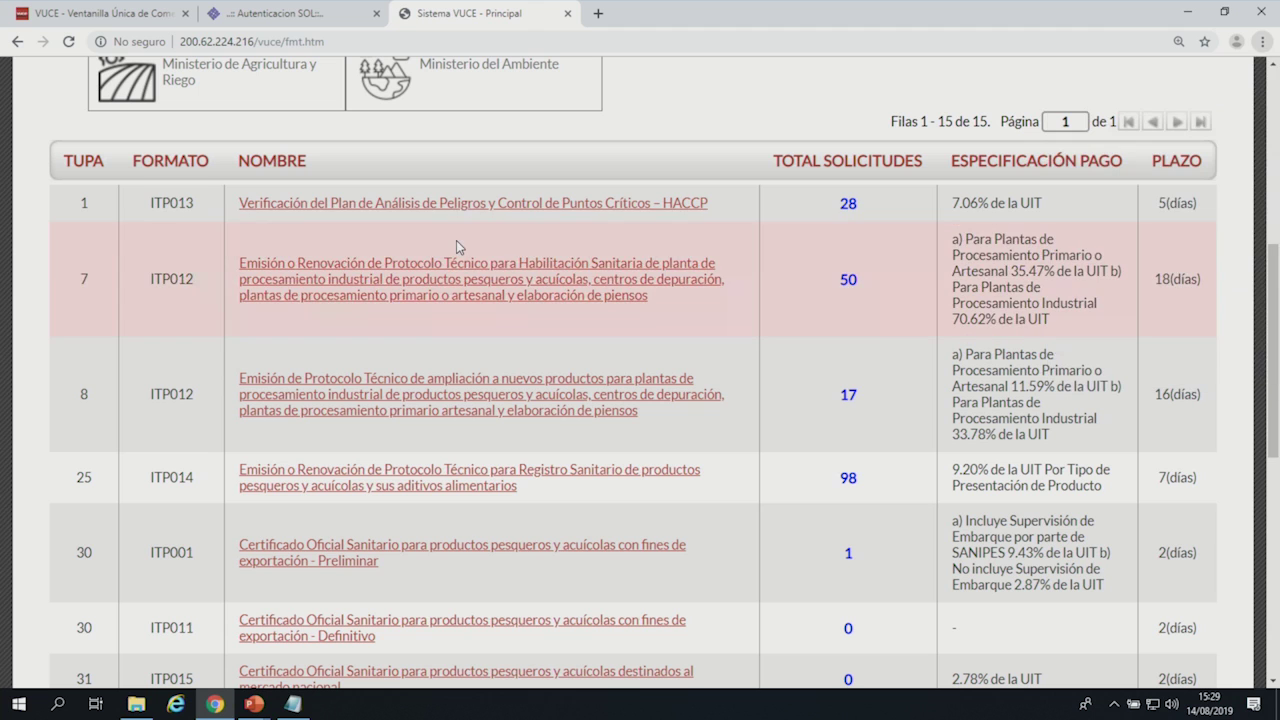
{"action": "left_click_drag", "start_coordinate": [1273, 268], "coordinate": [1275, 317]}
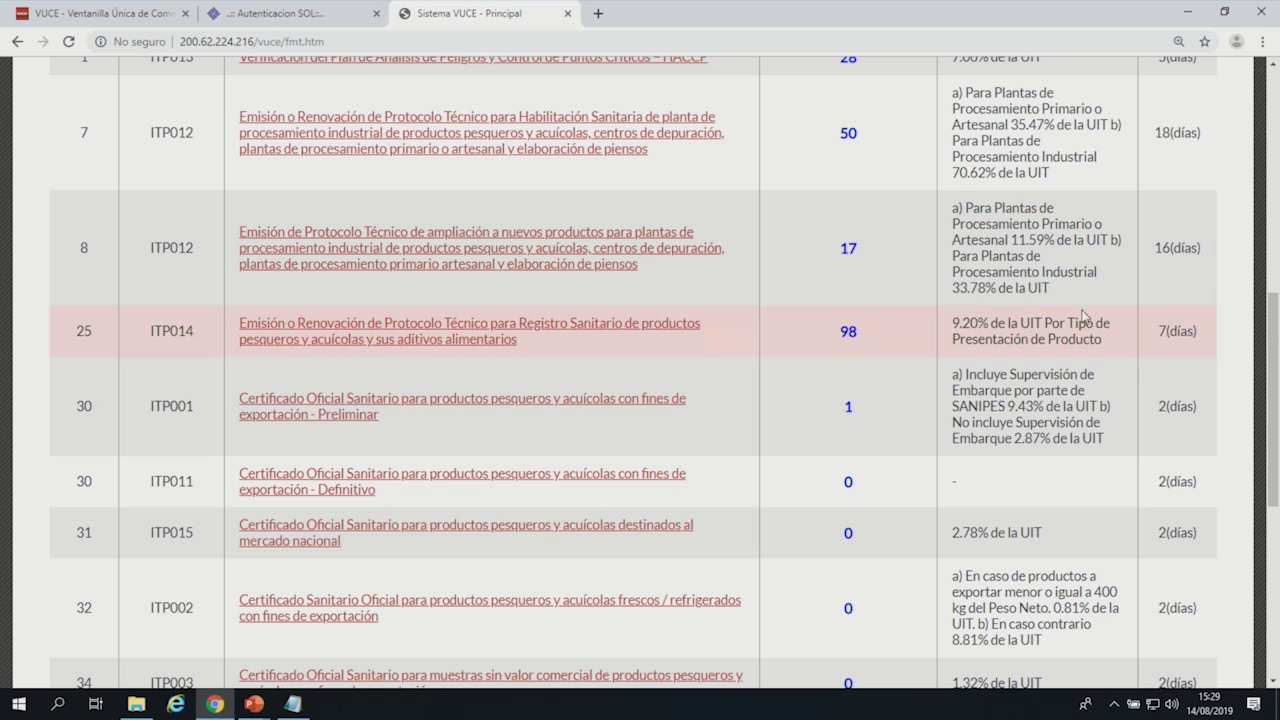
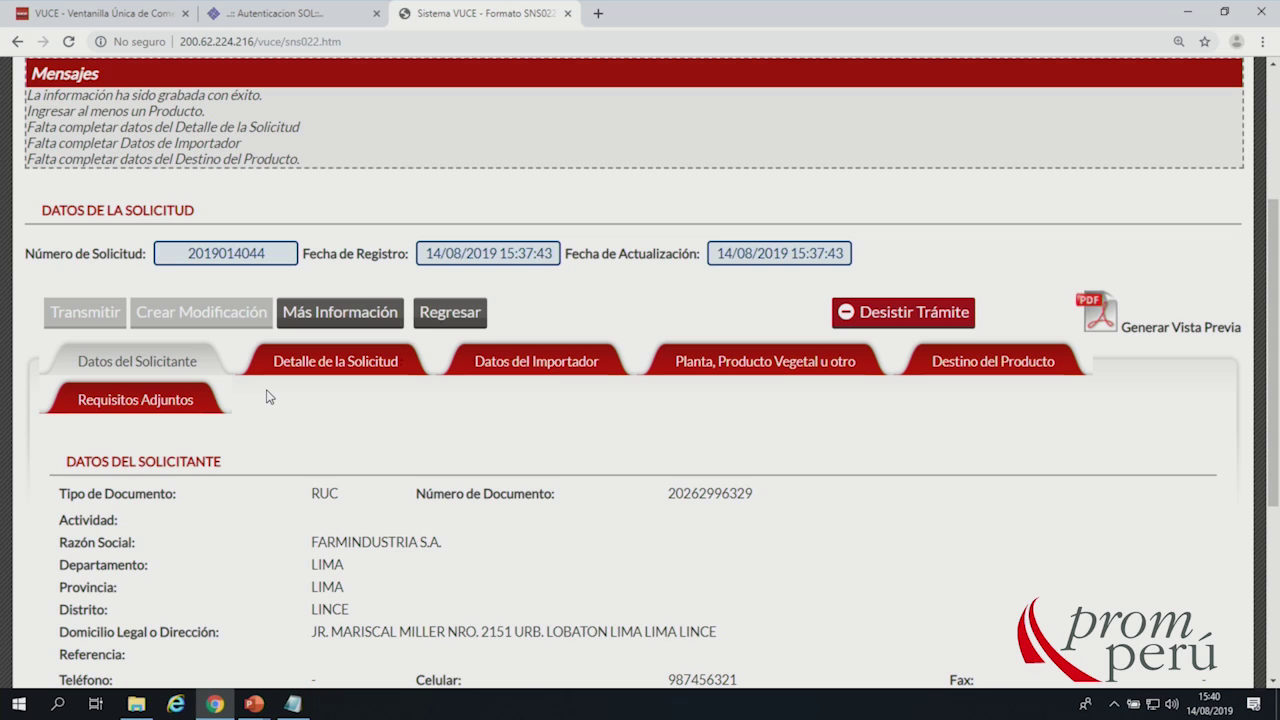
Step: Mark the SNS022 request as Es Exportación in Detalle de la Solicitud and save it
{"action": "left_click", "coordinate": [314, 366]}
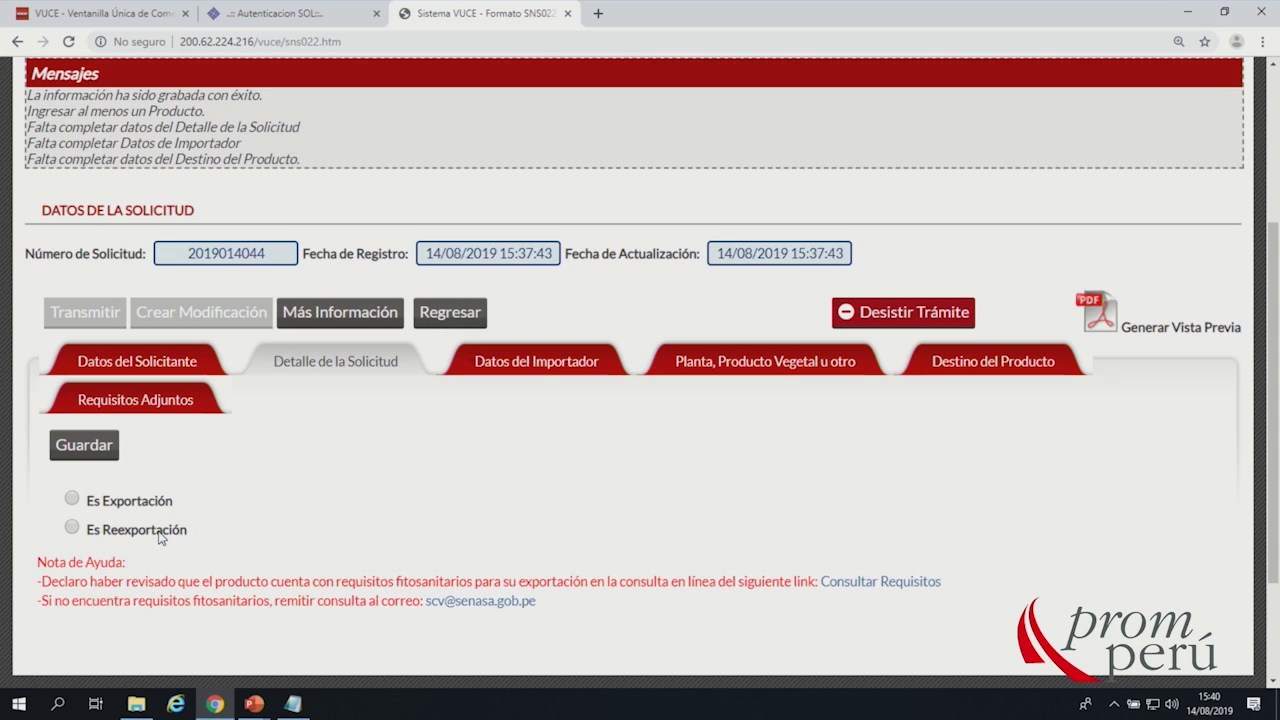
{"action": "left_click", "coordinate": [72, 499]}
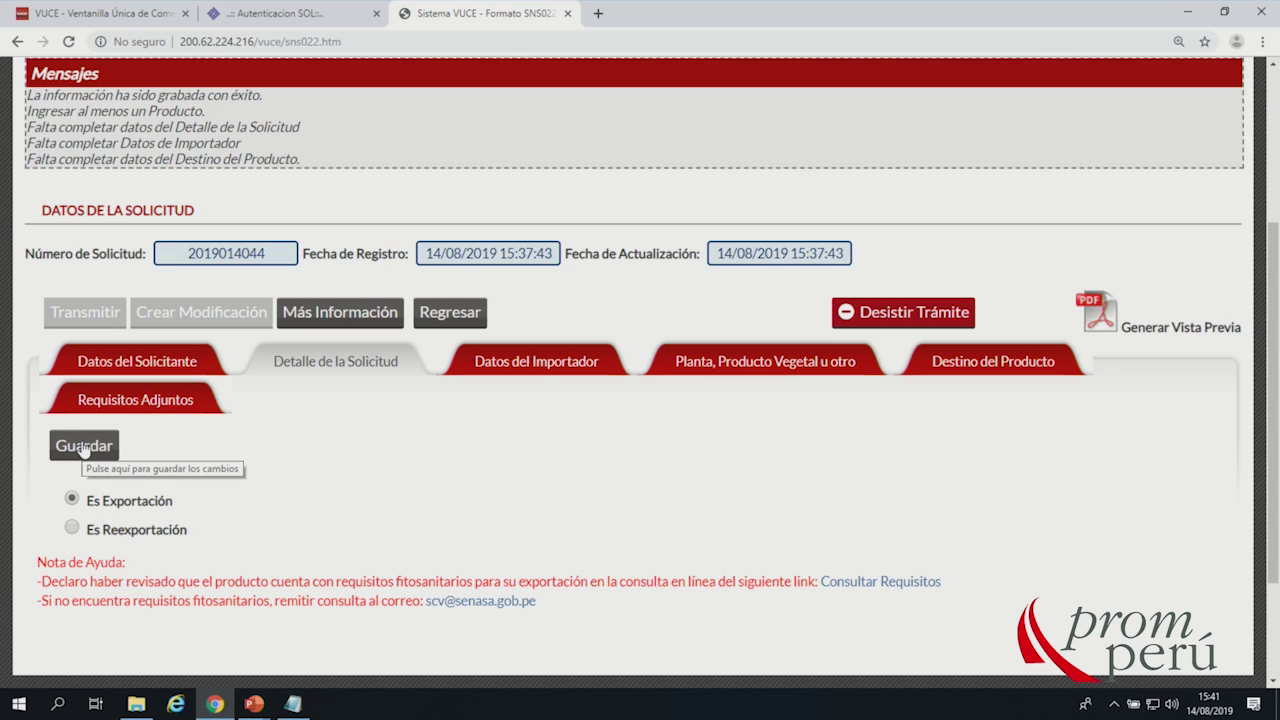
{"action": "left_click", "coordinate": [84, 446]}
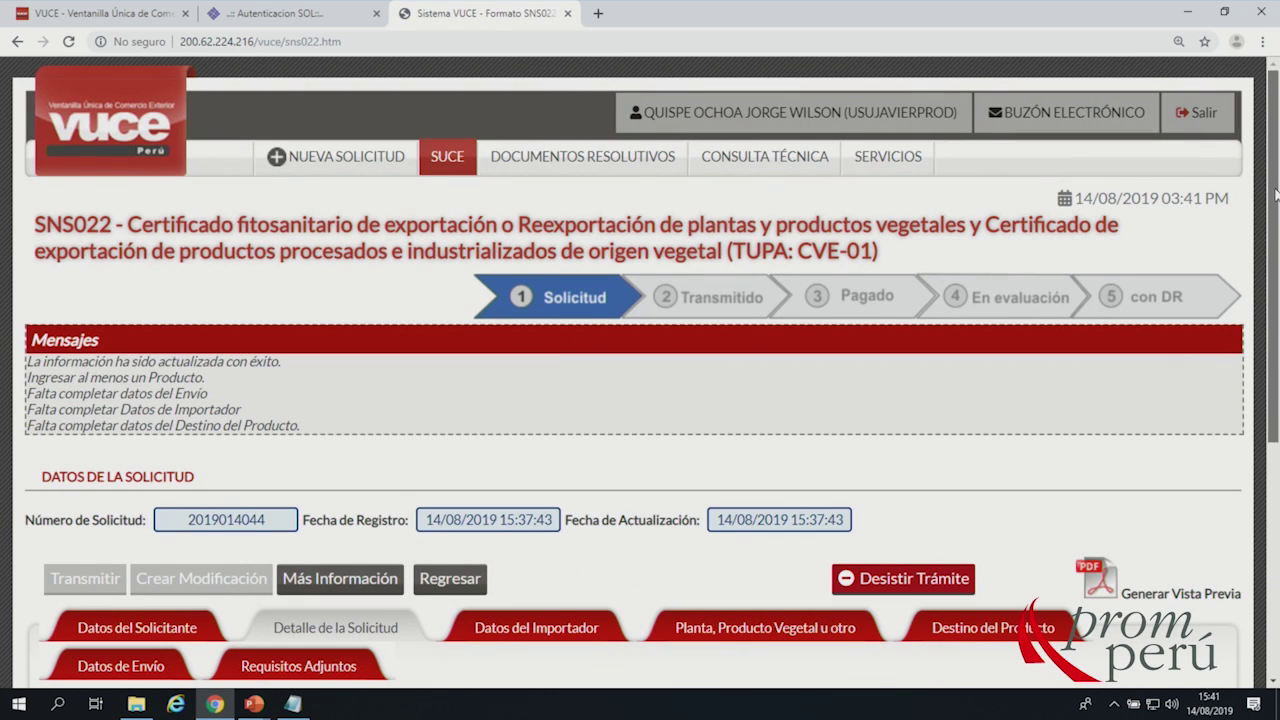
{"action": "scroll", "coordinate": [1274, 205], "scroll_direction": "down", "scroll_amount": 2}
{"action": "scroll", "coordinate": [640, 370], "scroll_direction": "down", "scroll_amount": 3}
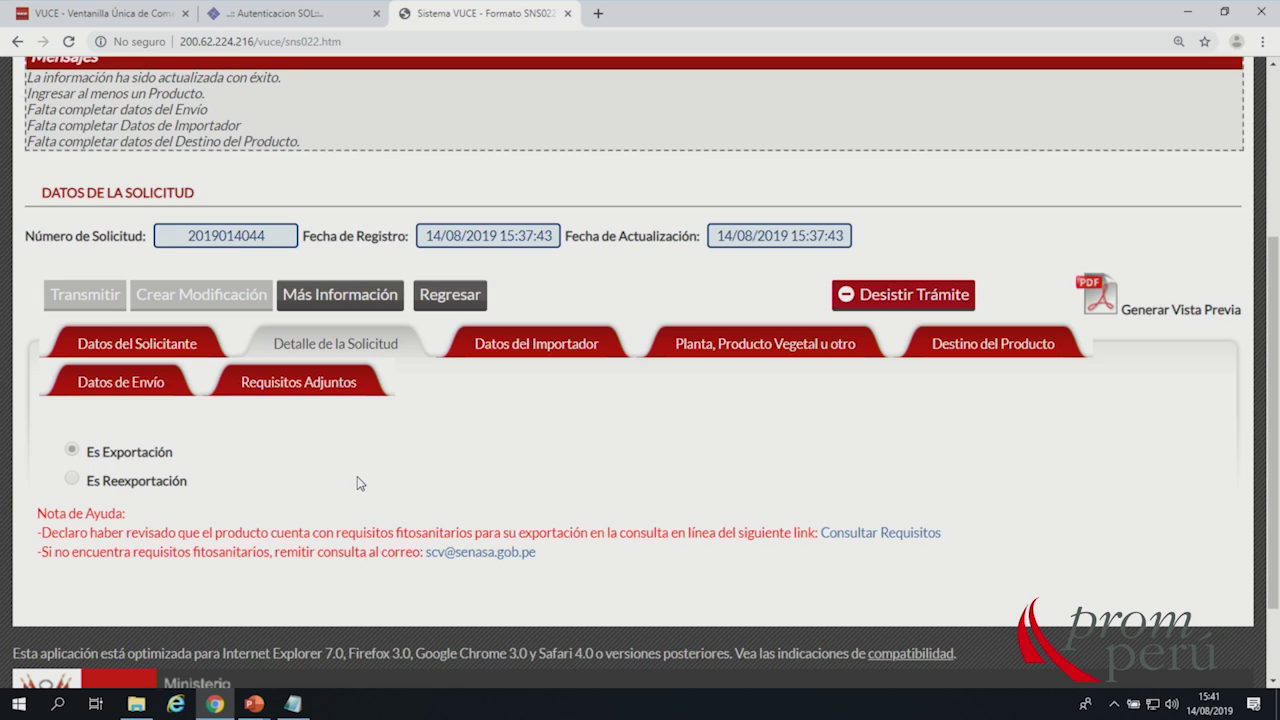
Step: In Datos del Importador, tick ¿Es Importador Nuevo? to register a new importer
{"action": "left_click", "coordinate": [538, 346]}
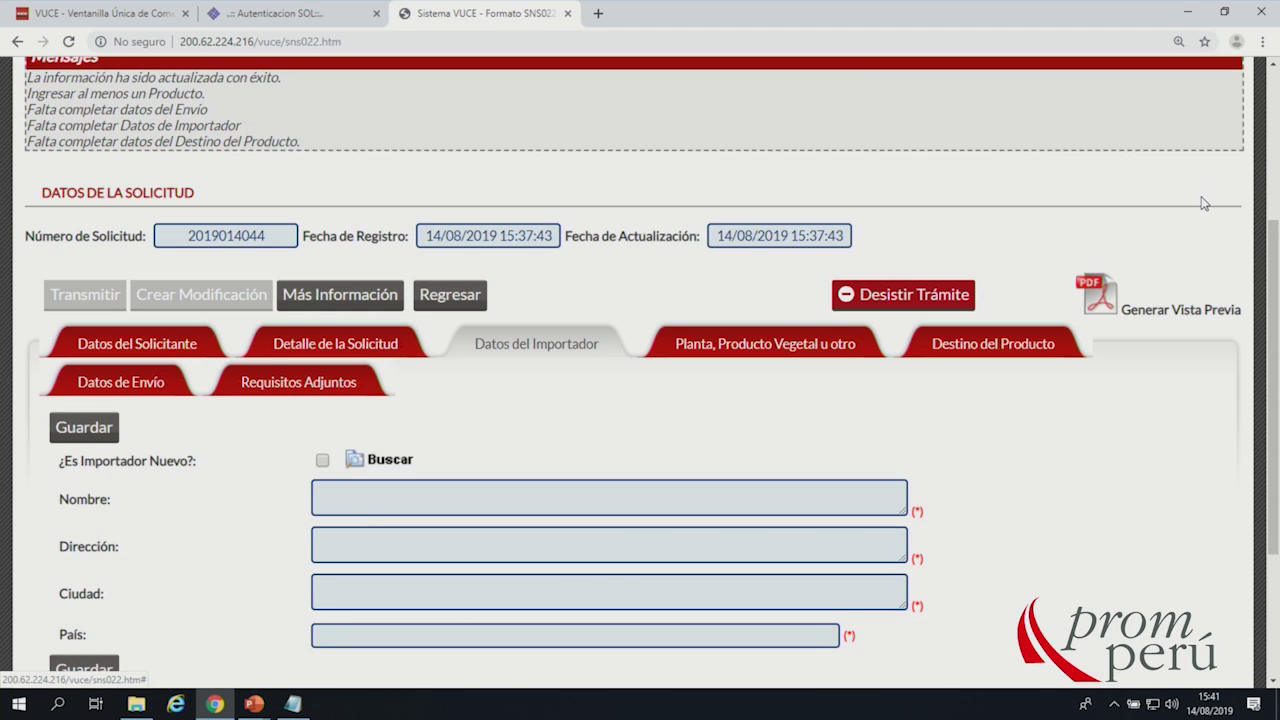
{"action": "left_click_drag", "start_coordinate": [1276, 229], "coordinate": [1275, 349]}
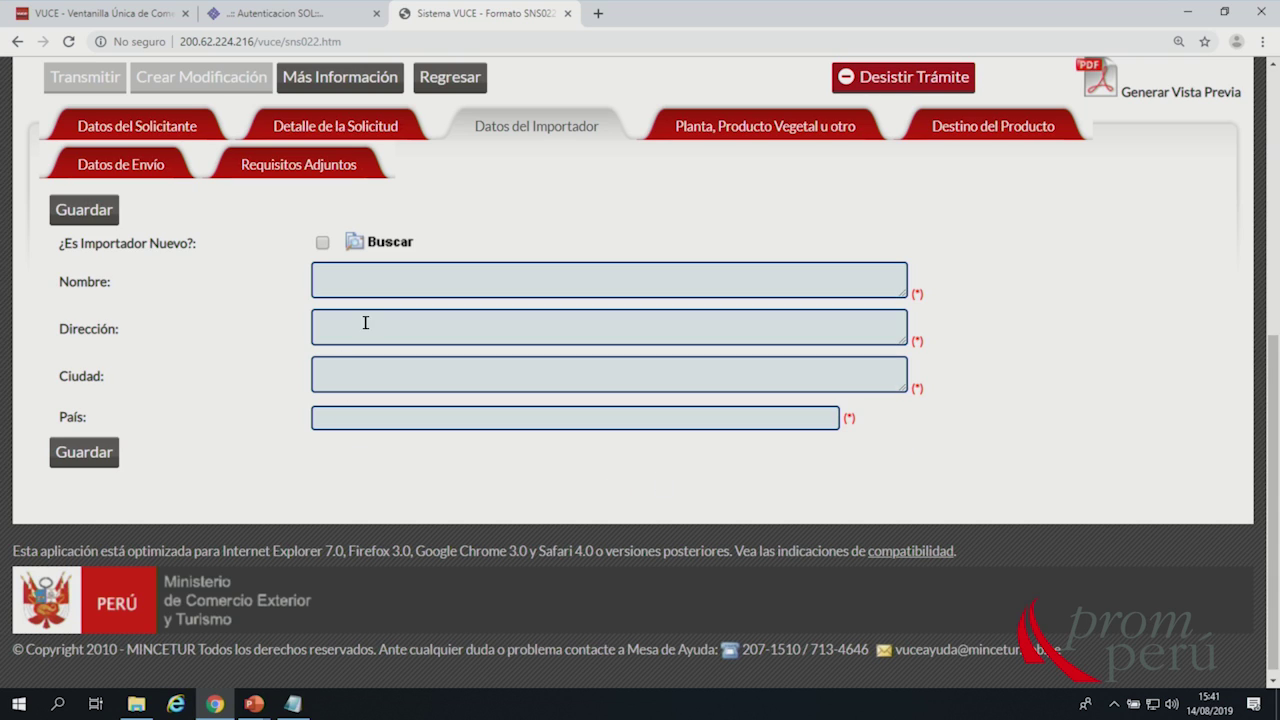
{"action": "left_click", "coordinate": [377, 282]}
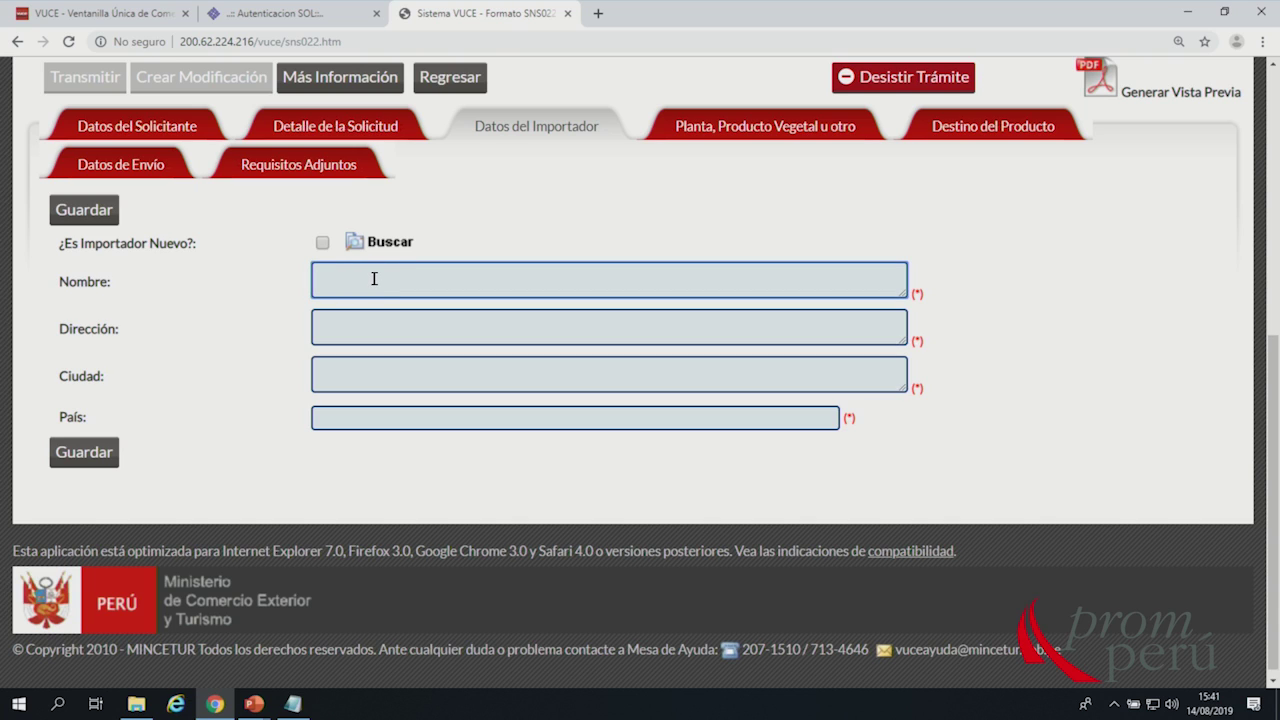
{"action": "left_click", "coordinate": [322, 243]}
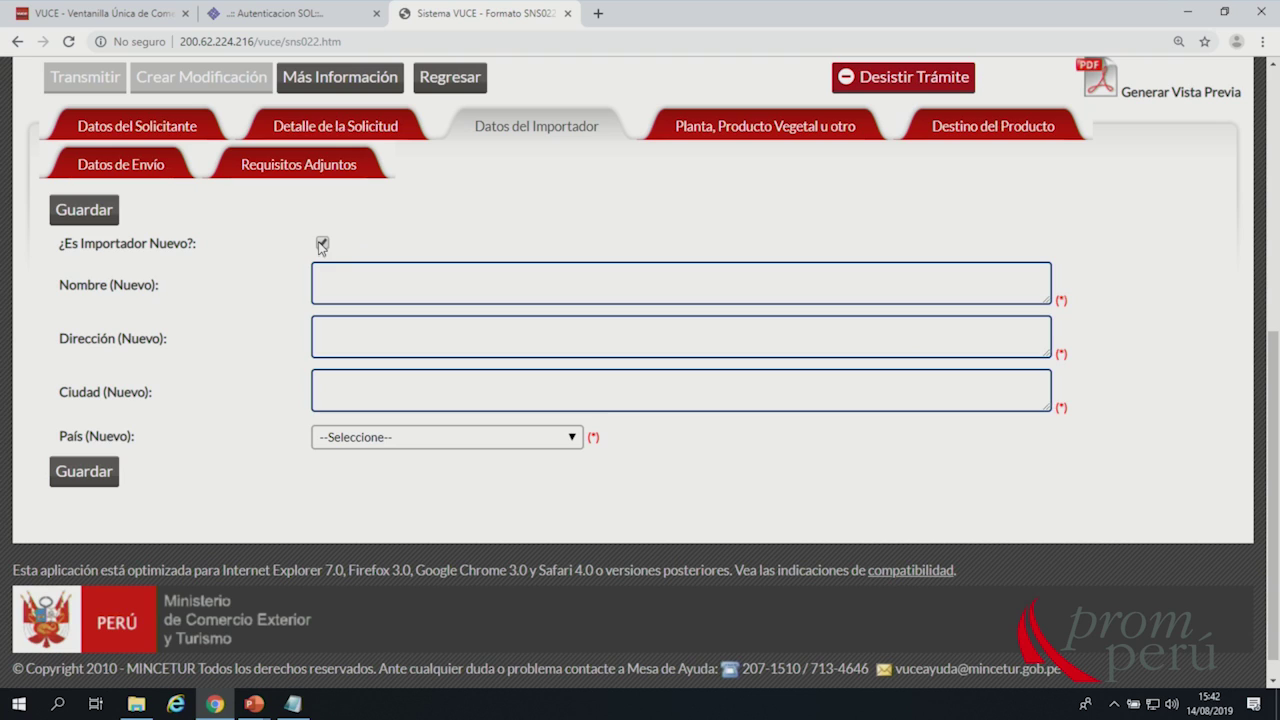
Step: Enter the new importer's full name and street address, correcting the mistyped starts
{"action": "left_click", "coordinate": [346, 280]}
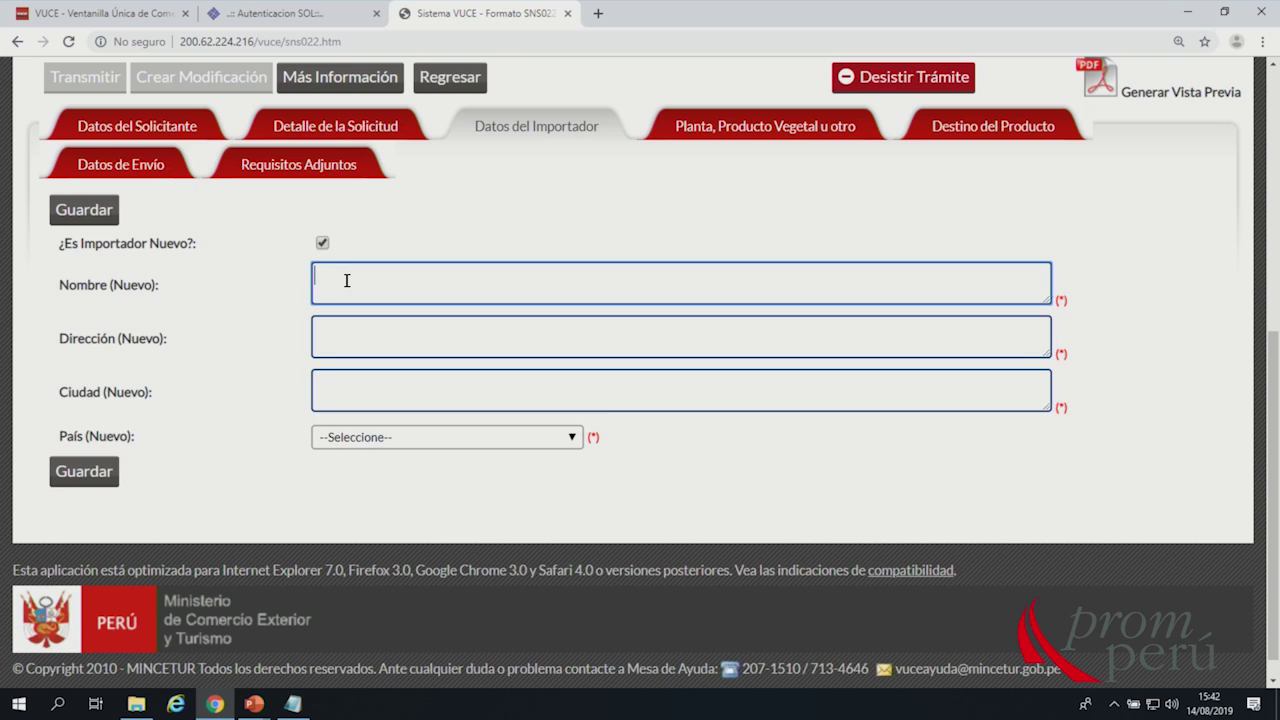
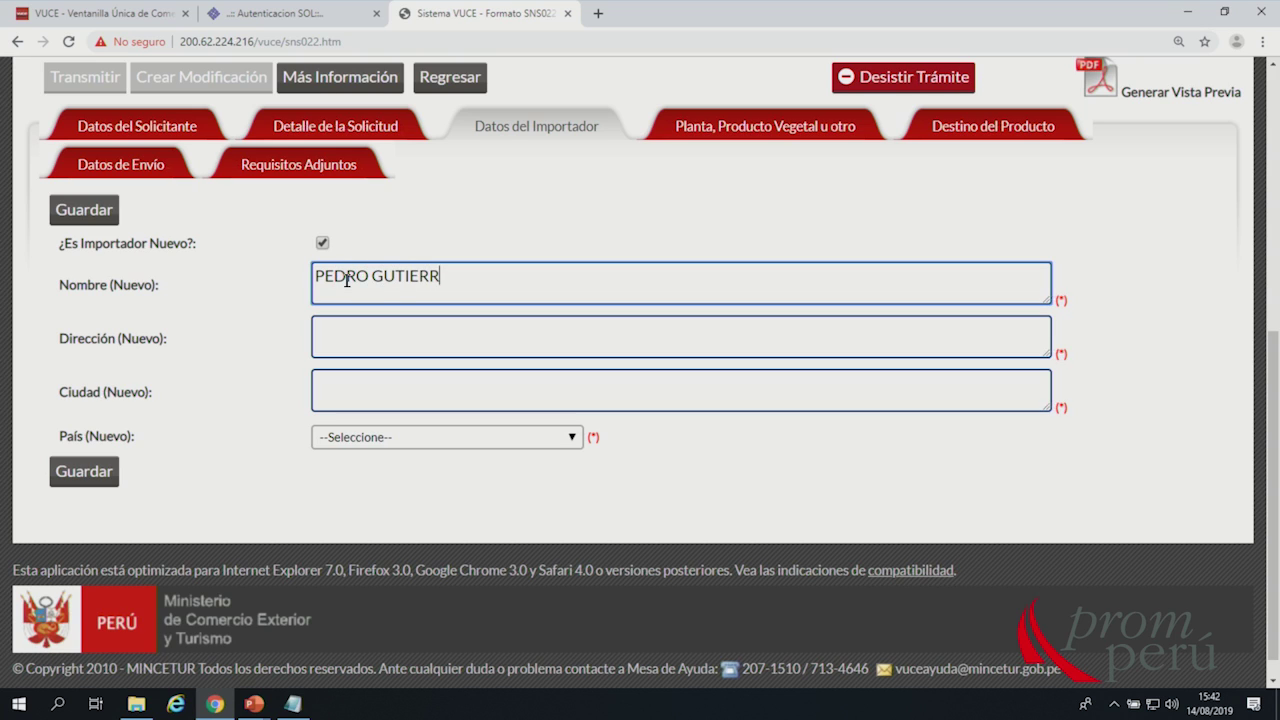
{"action": "key", "text": "Tab"}
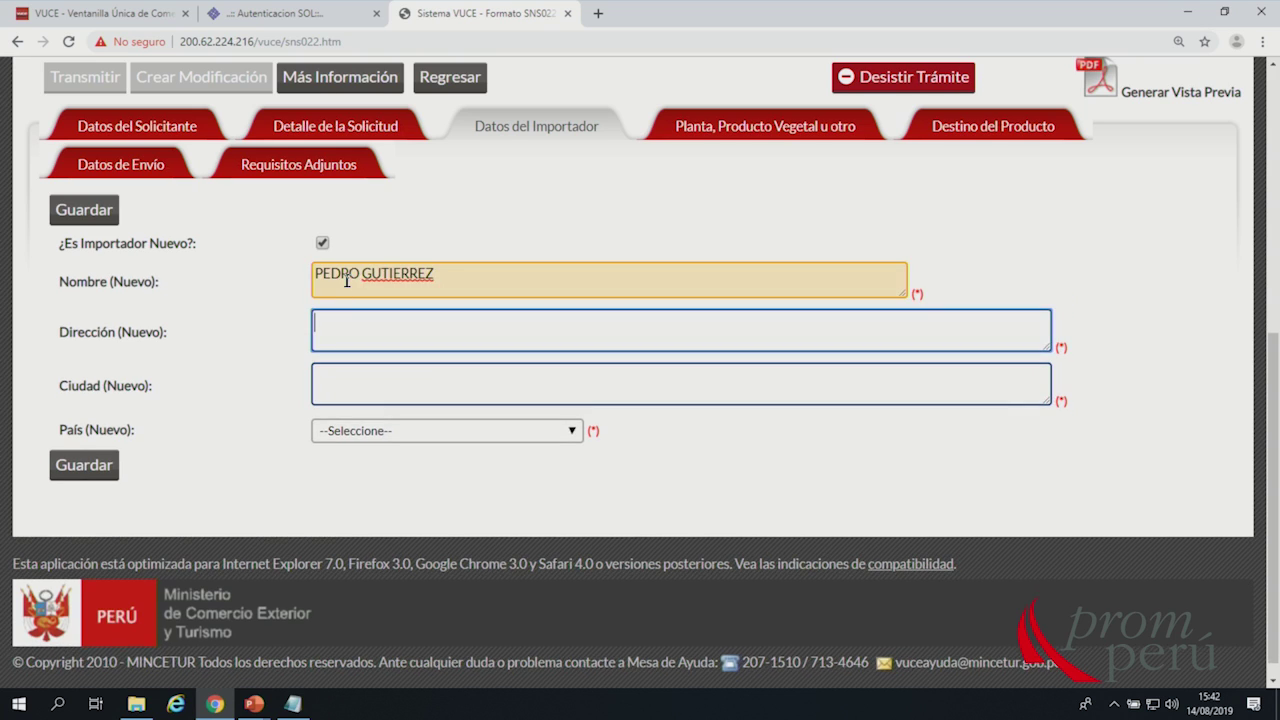
{"action": "type", "text": "CALLE"}
{"action": "key", "text": "BackSpace"}
{"action": "key", "text": "BackSpace"}
{"action": "key", "text": "BackSpace"}
{"action": "key", "text": "BackSpace"}
{"action": "key", "text": "BackSpace"}
{"action": "key", "text": "BackSpace"}
{"action": "type", "text": "123 STR - ILLINO"}
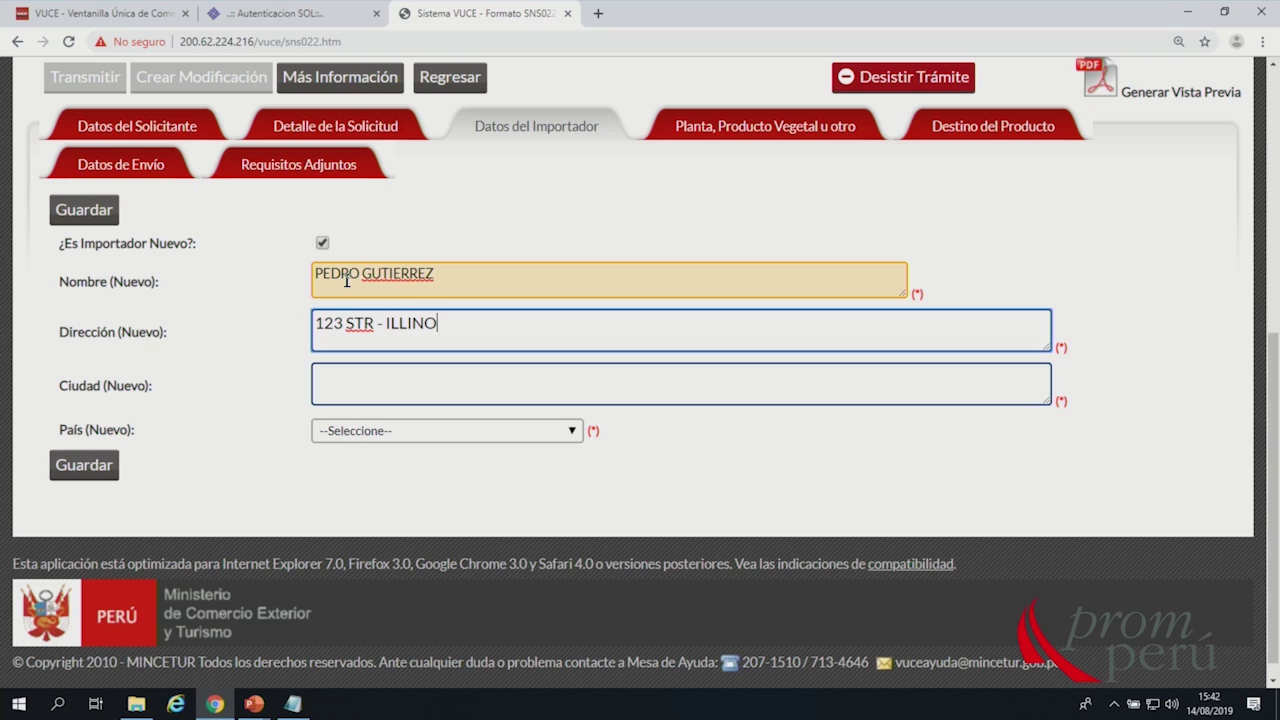
{"action": "type", "text": "IS USA"}
{"action": "key", "text": "Tab"}
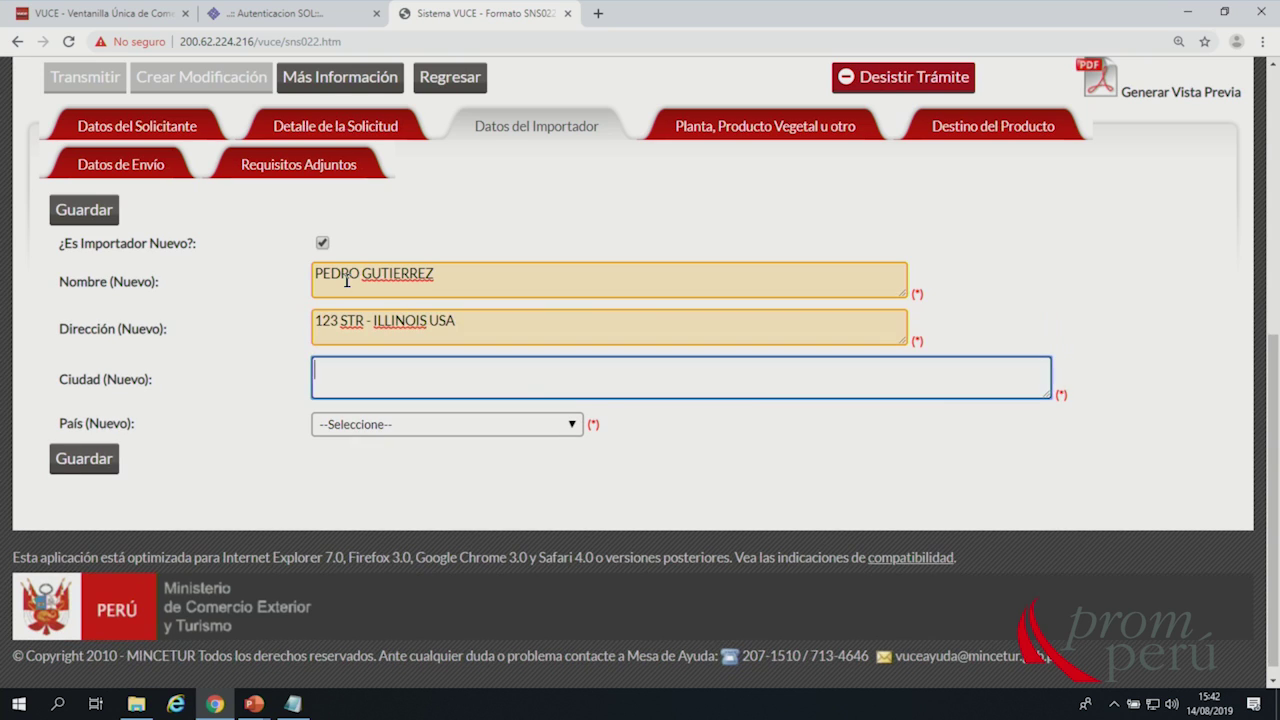
{"action": "type", "text": "ILLINOIS"}
Step: Pick EEUU in País (Nuevo) and save the importer data with the lower Guardar
{"action": "left_click", "coordinate": [351, 432]}
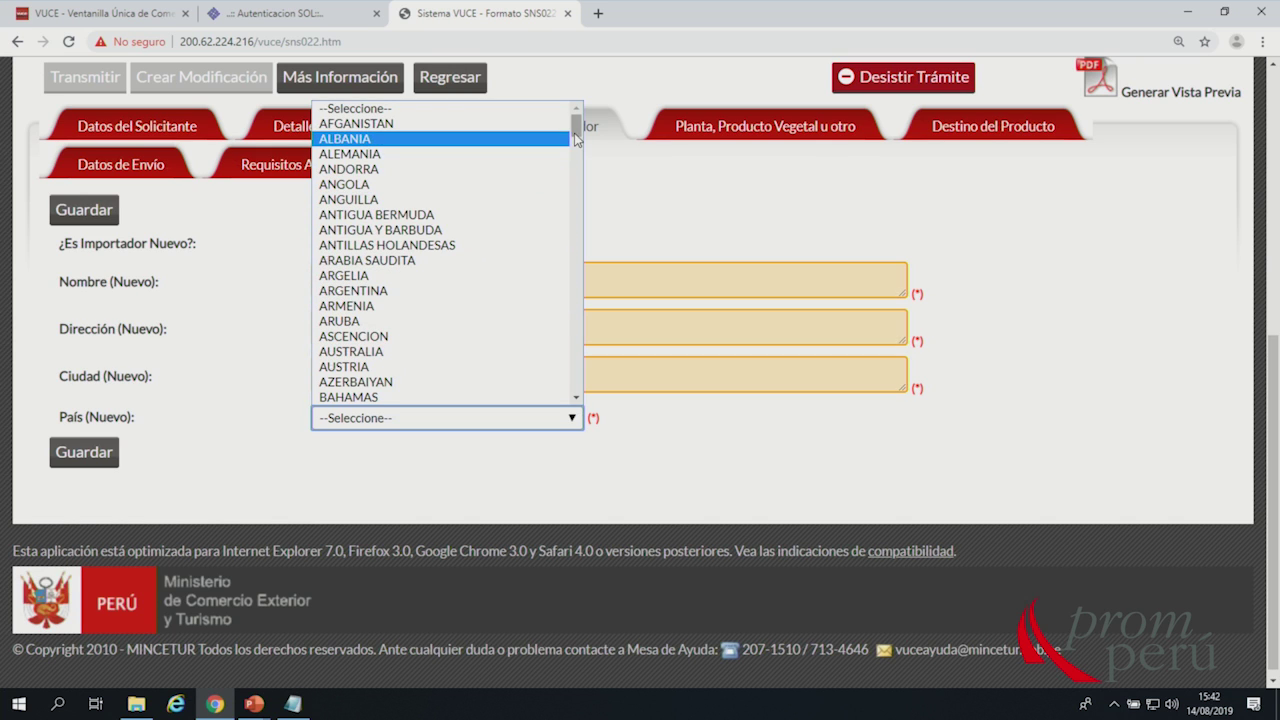
{"action": "left_click_drag", "start_coordinate": [577, 128], "coordinate": [583, 200]}
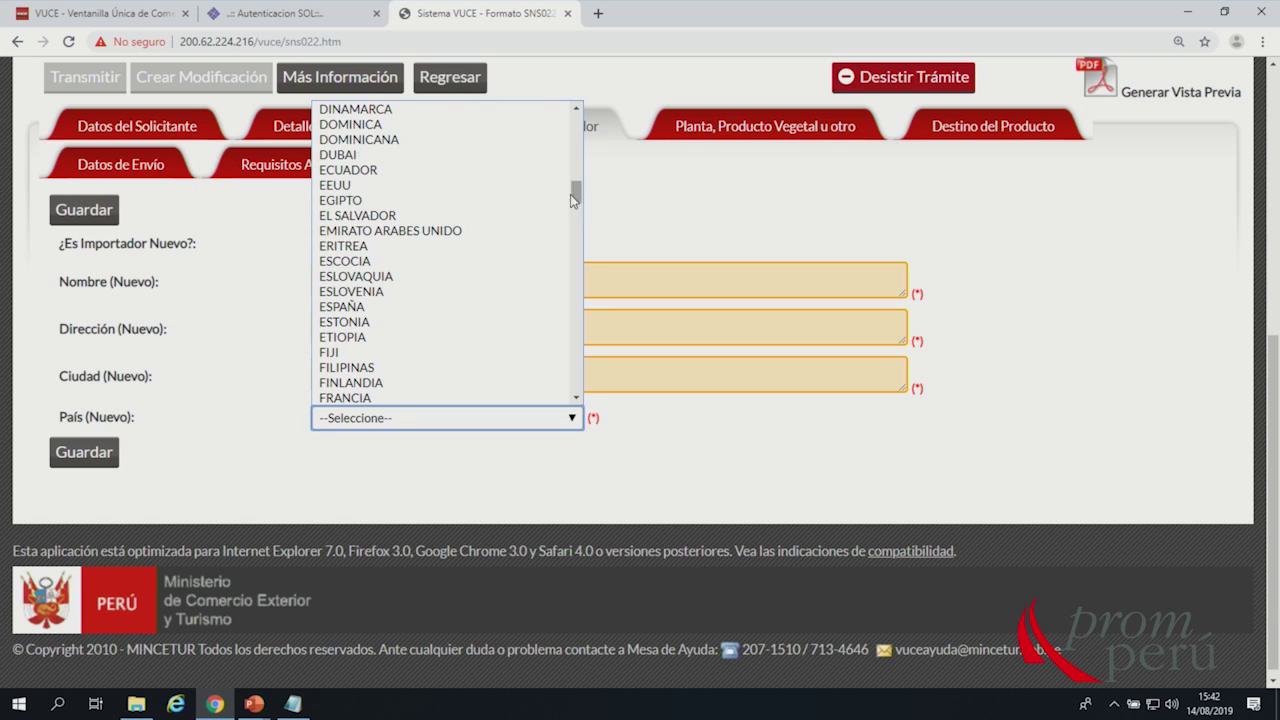
{"action": "left_click", "coordinate": [485, 188]}
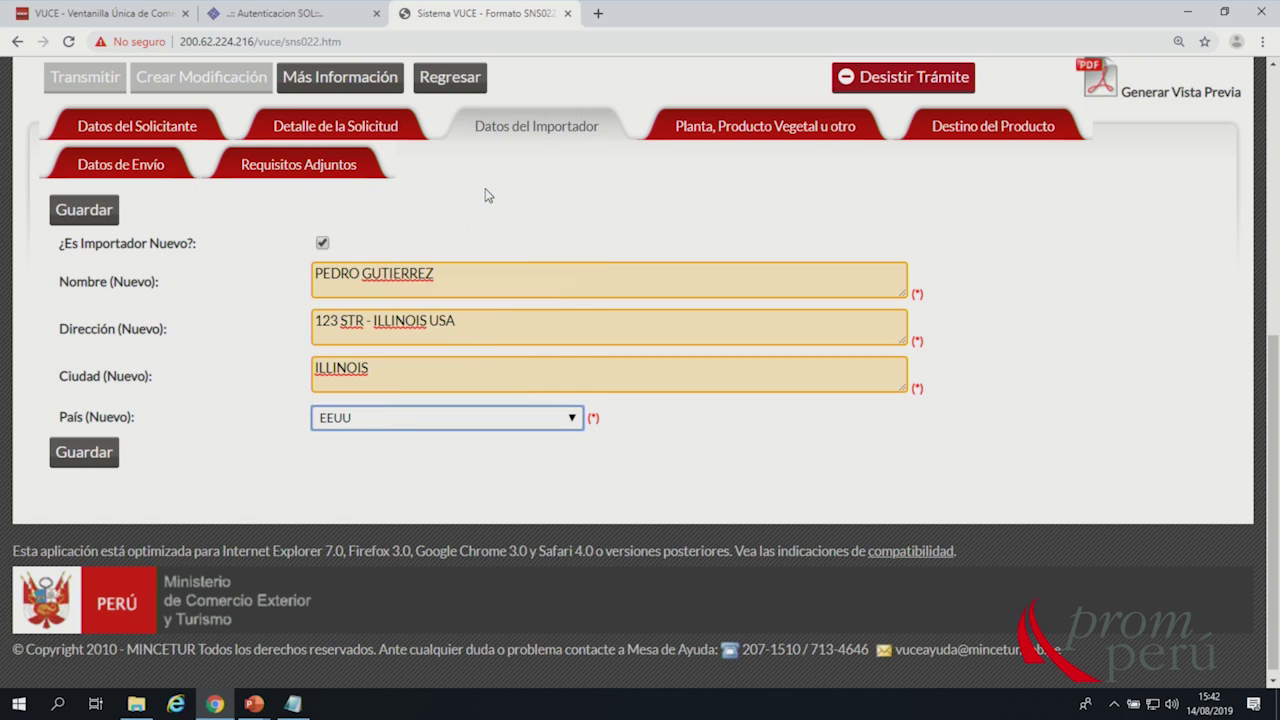
{"action": "left_click", "coordinate": [259, 461]}
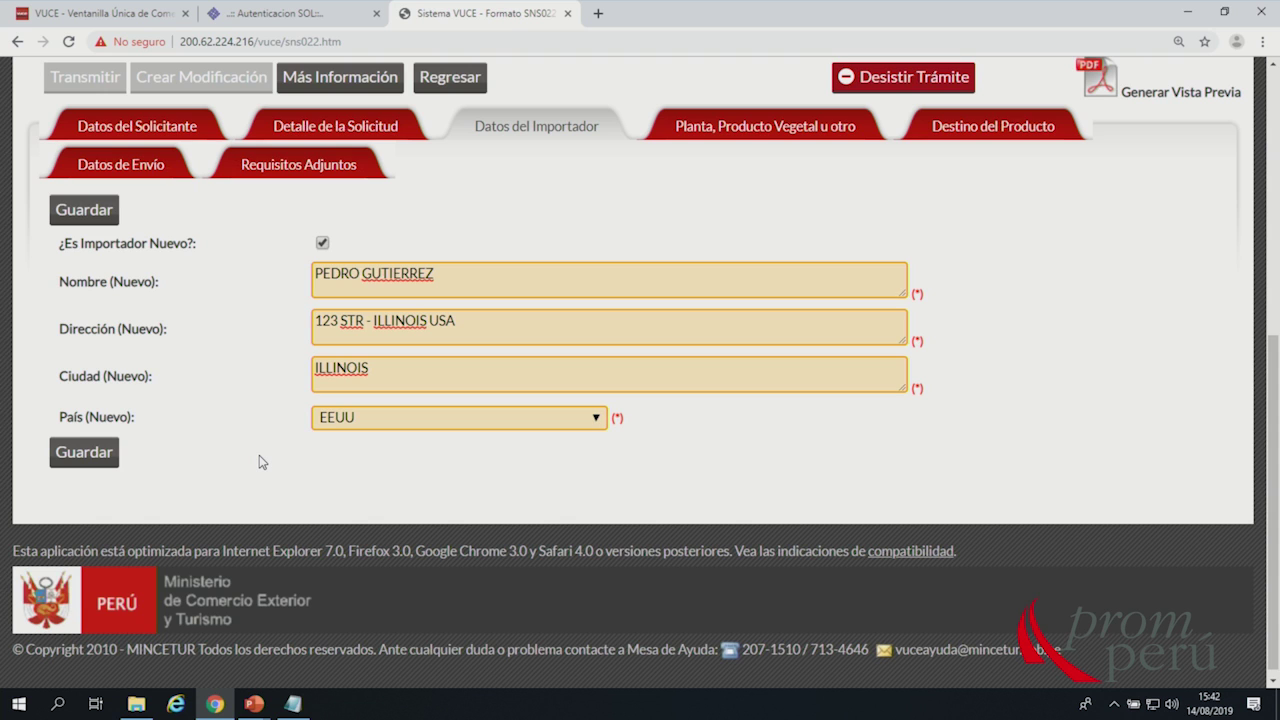
{"action": "left_click", "coordinate": [96, 457]}
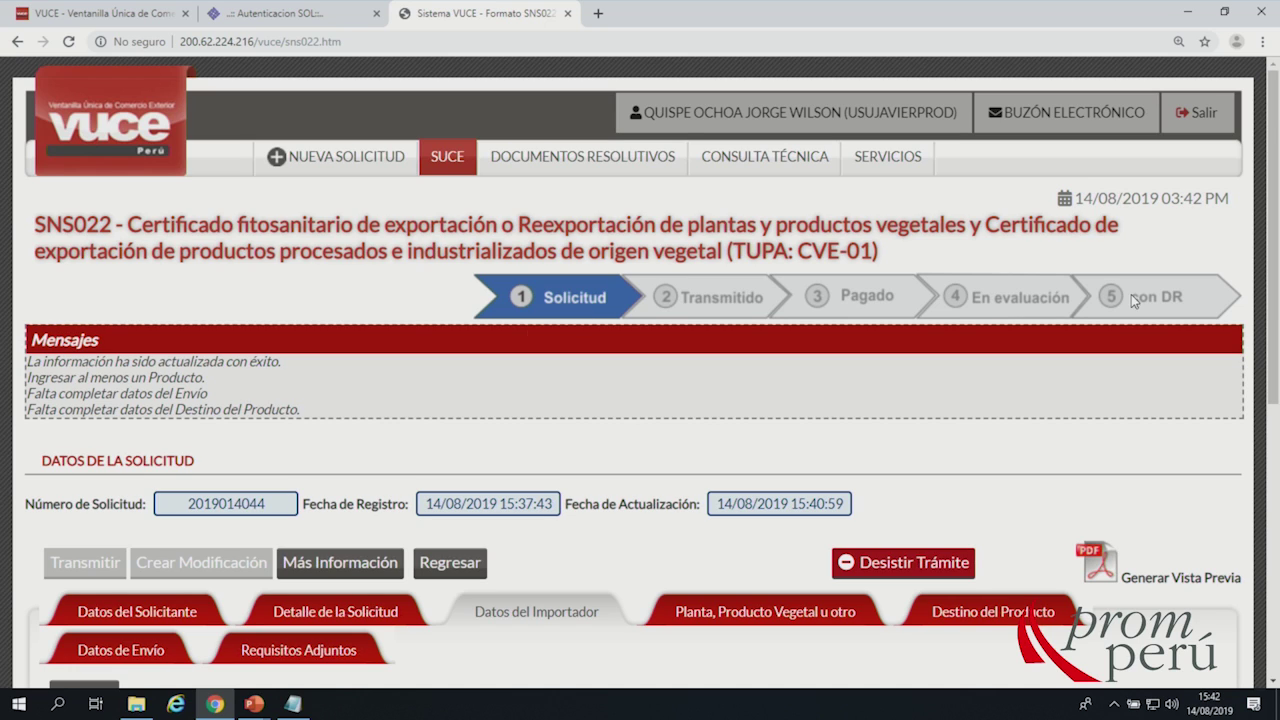
{"action": "left_click_drag", "start_coordinate": [1275, 235], "coordinate": [1276, 440]}
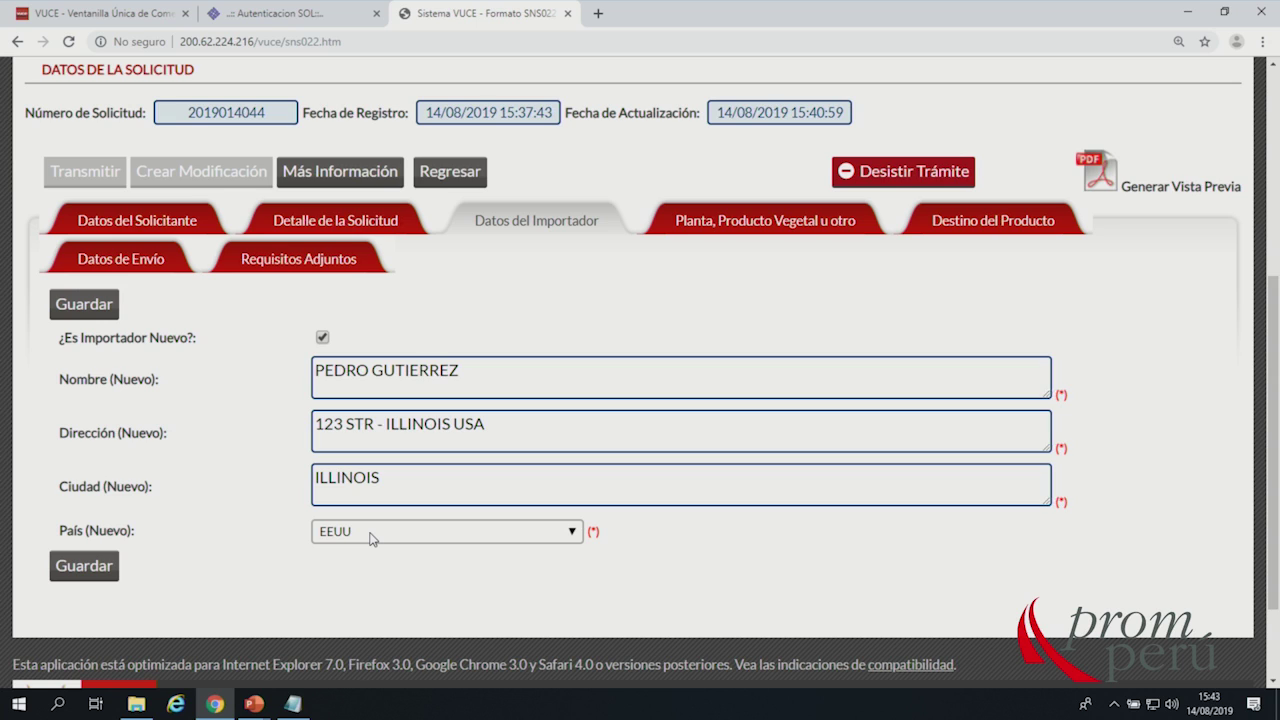
{"action": "left_click", "coordinate": [370, 539]}
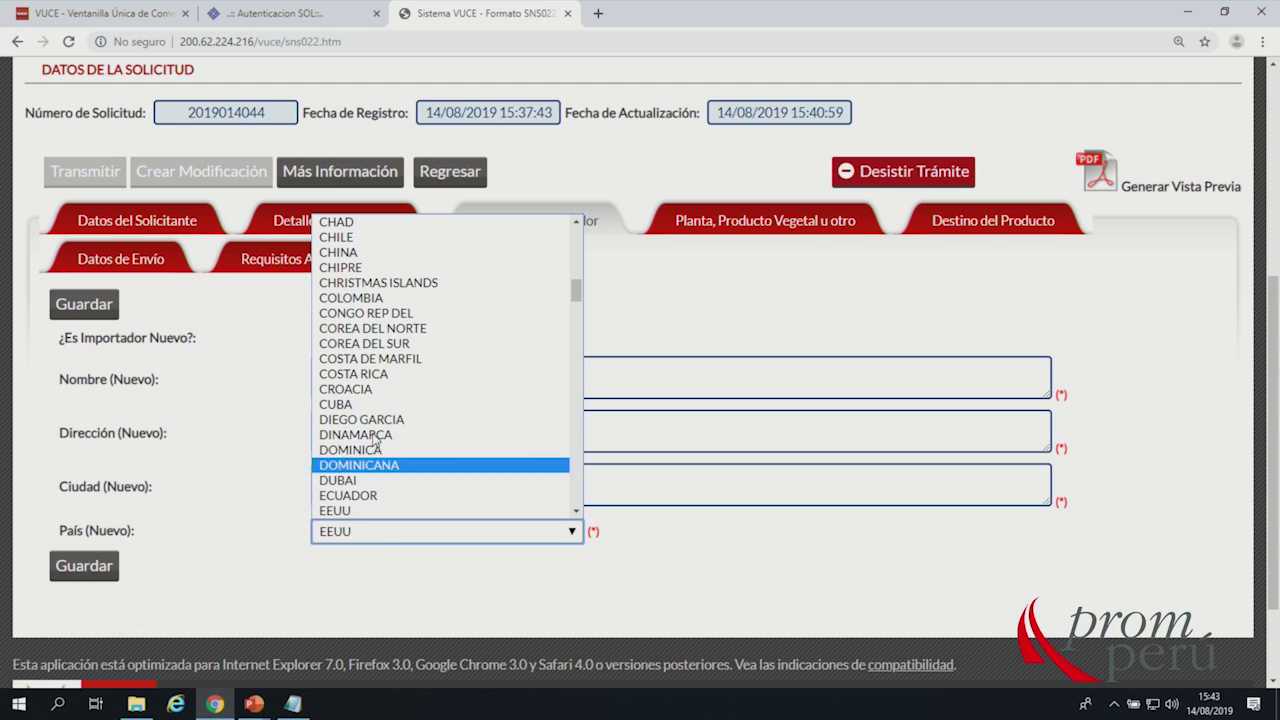
{"action": "left_click_drag", "start_coordinate": [578, 300], "coordinate": [590, 258]}
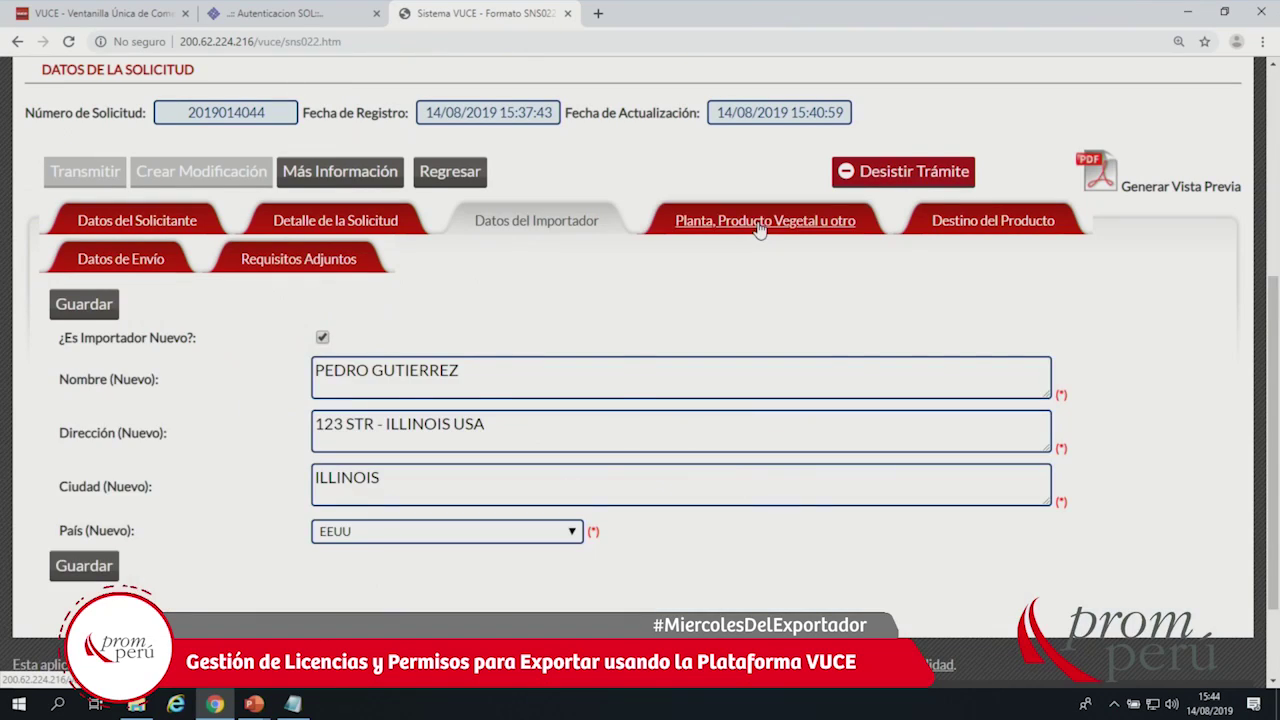
Step: Switch to the Planta, Producto Vegetal u otro tab of the request
{"action": "left_click", "coordinate": [760, 224]}
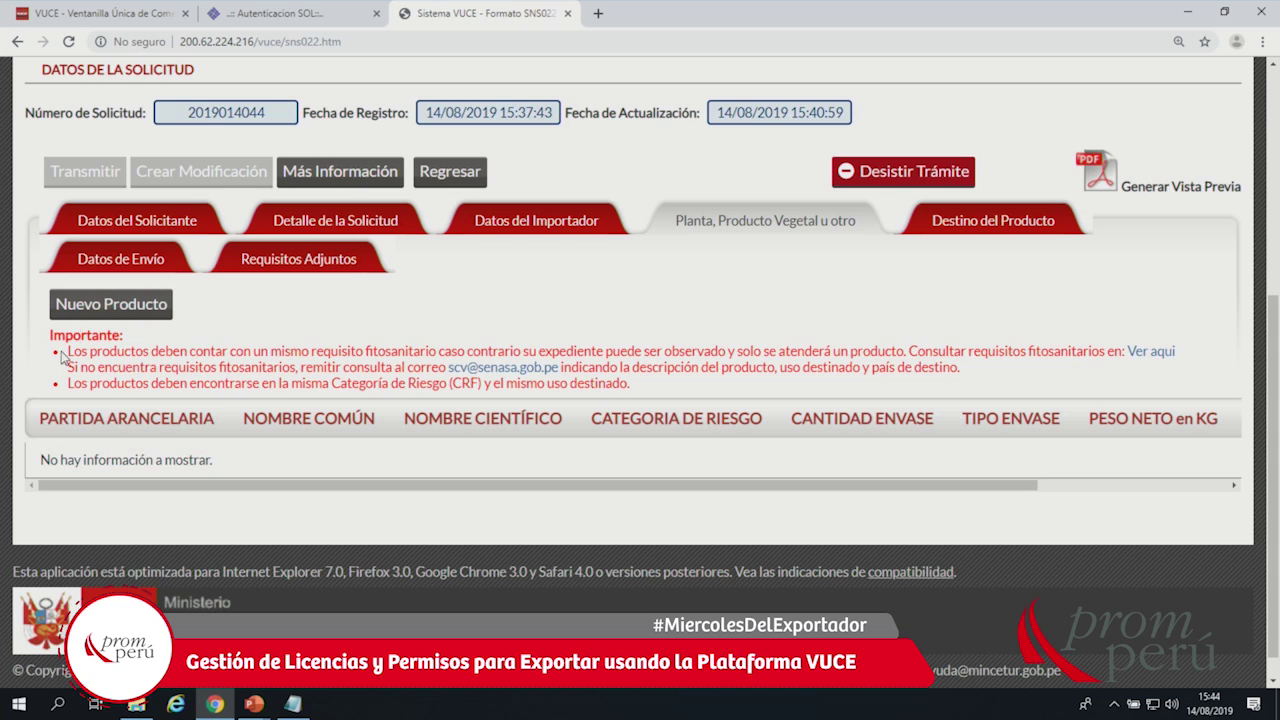
Step: Start a blank product entry with Nuevo Producto
{"action": "left_click", "coordinate": [101, 313]}
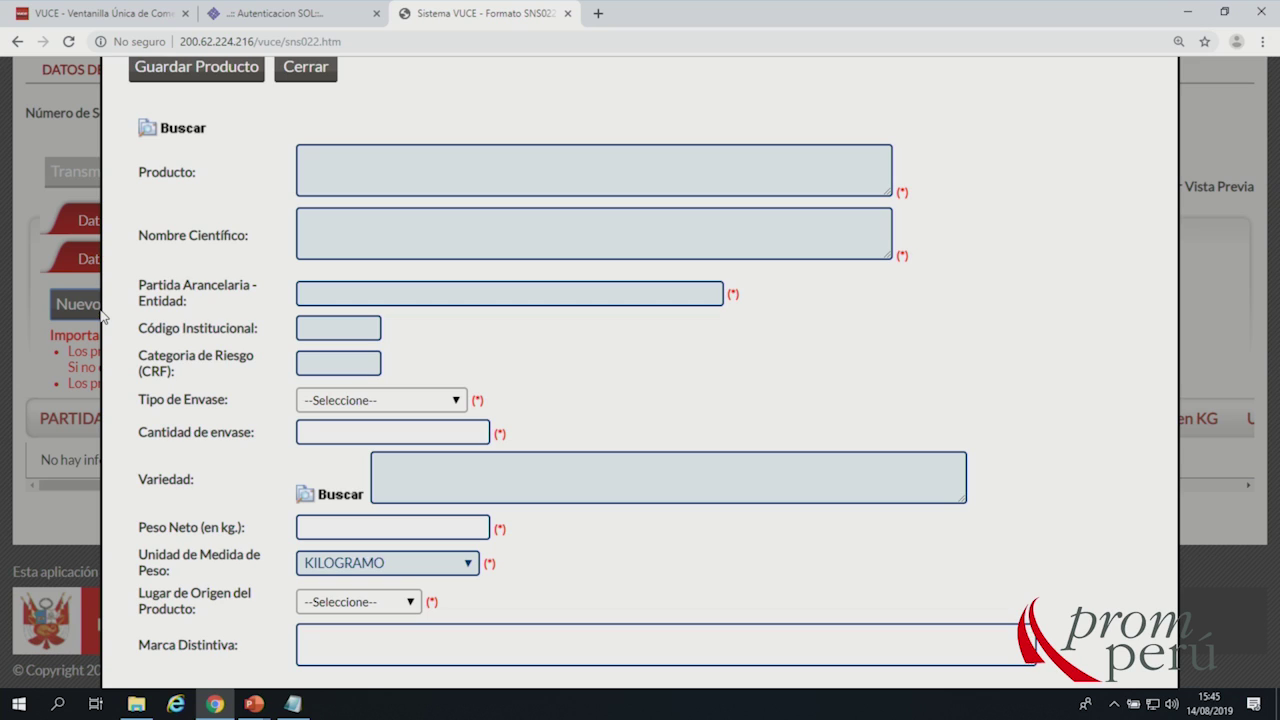
Step: Search products by description PALTA and pick the var. fuerte row, tariff 0804.40.00.00
{"action": "left_click", "coordinate": [147, 133]}
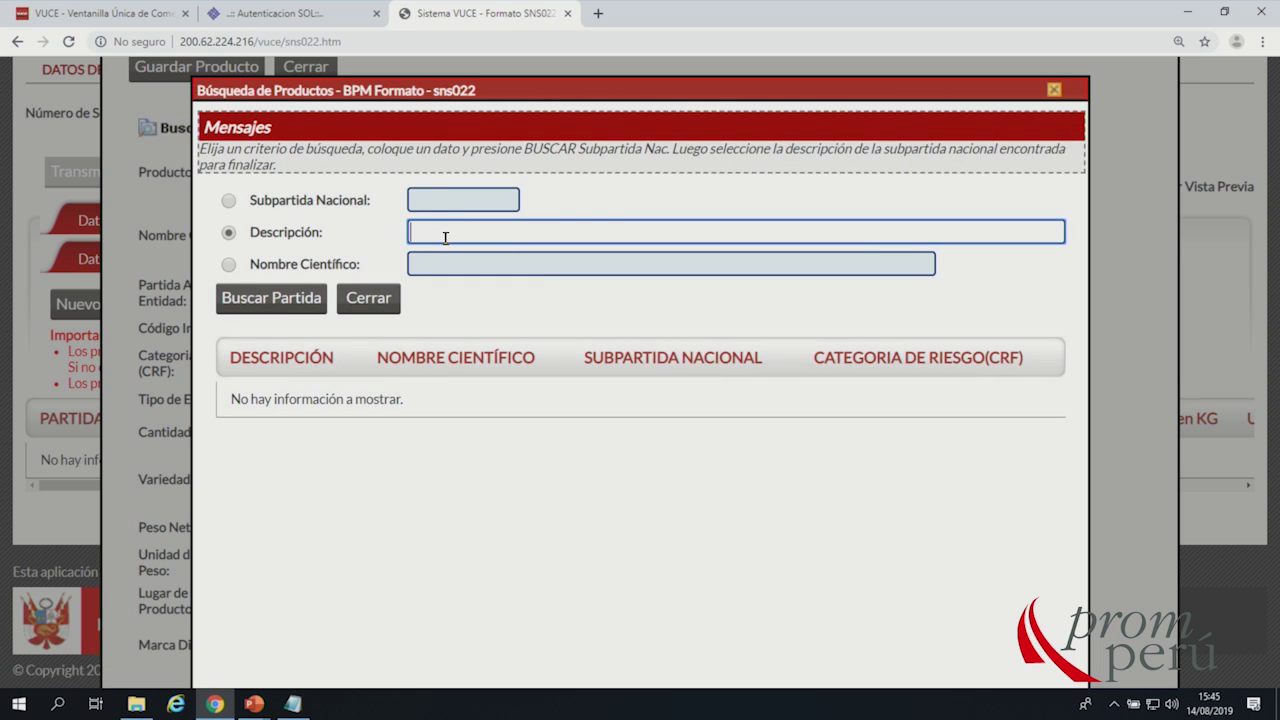
{"action": "type", "text": "PALTA"}
{"action": "left_click", "coordinate": [286, 299]}
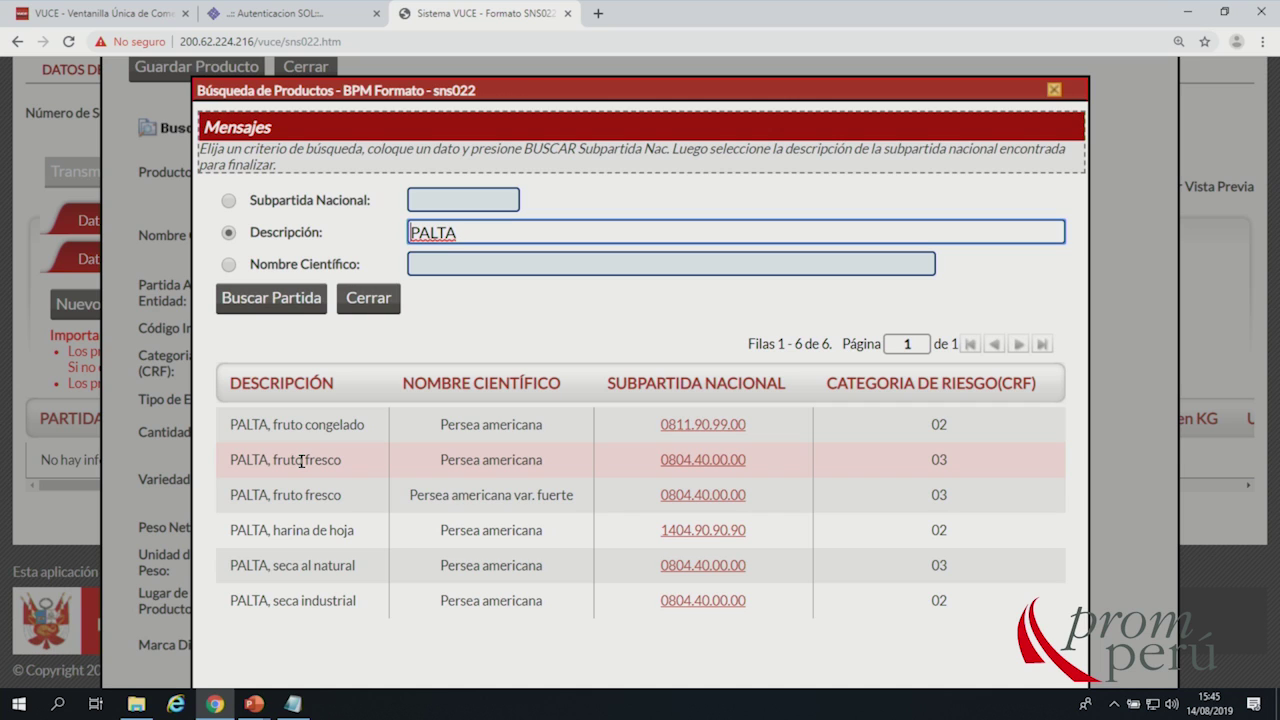
{"action": "left_click", "coordinate": [687, 503]}
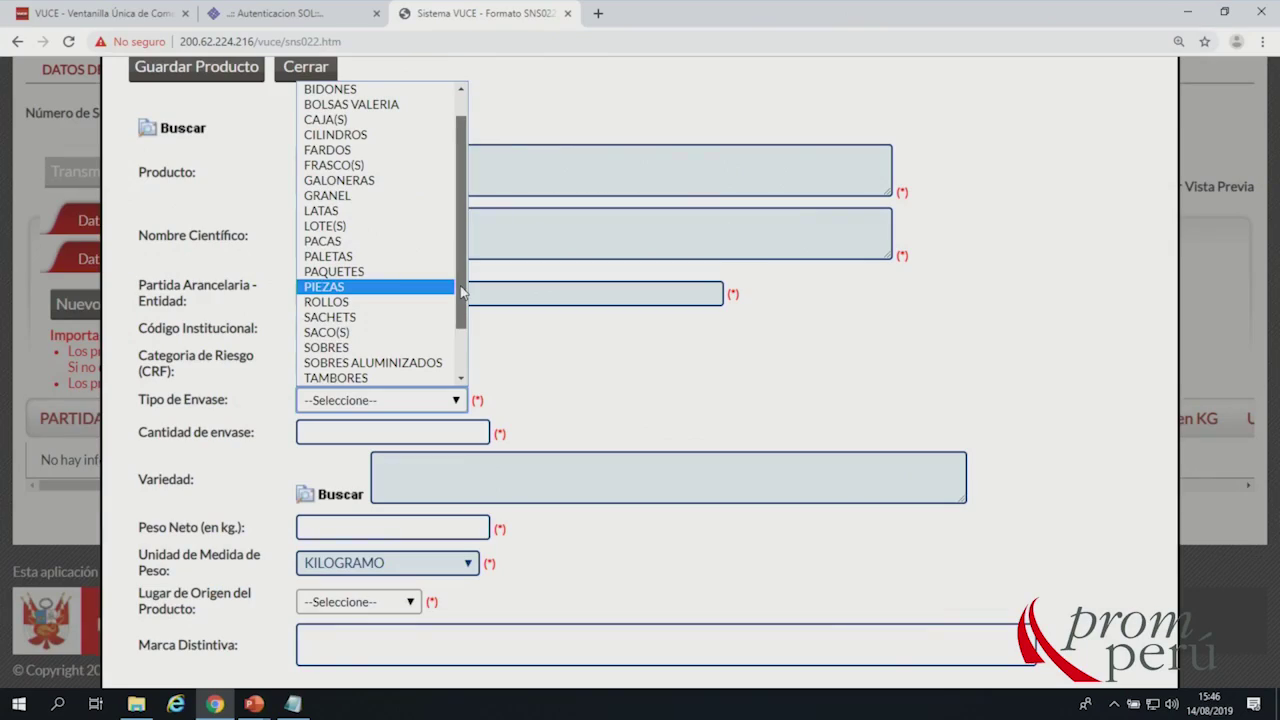
Step: Scroll the Tipo de Envase list up to its top options
{"action": "left_click_drag", "start_coordinate": [463, 290], "coordinate": [463, 260]}
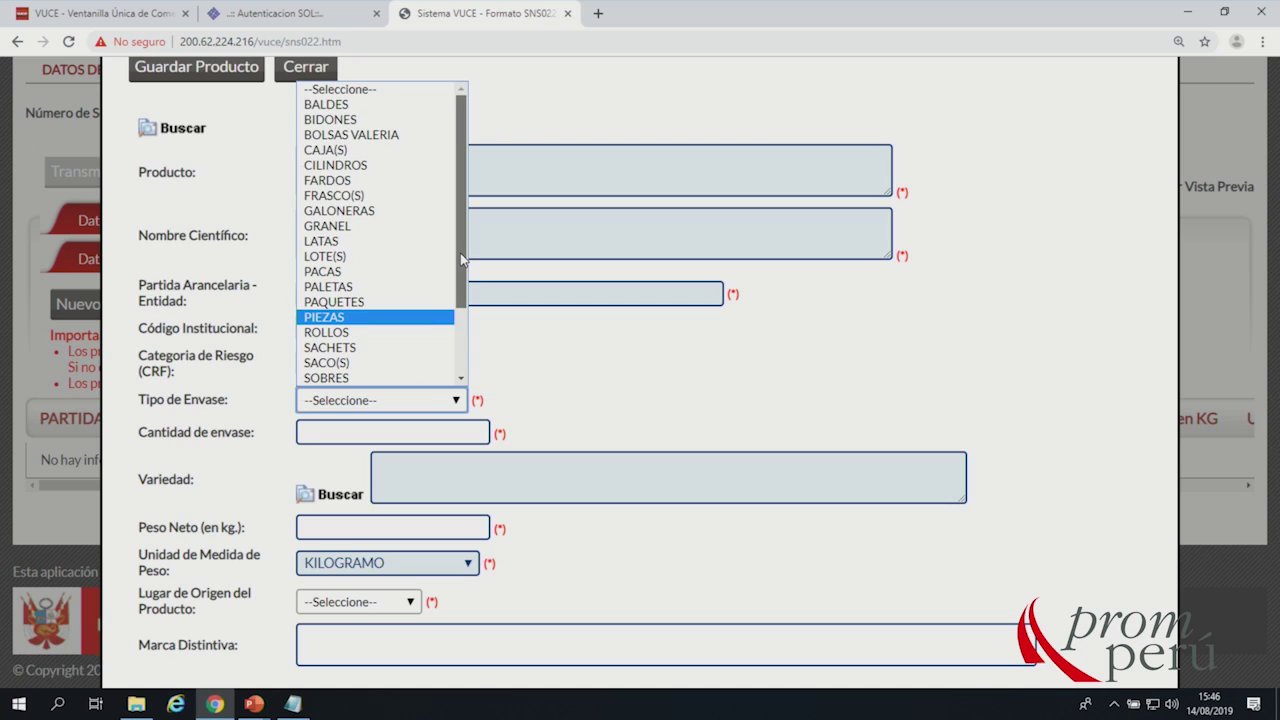
Step: Set the package type to CAJA(S) with a quantity of 1000
{"action": "left_click", "coordinate": [366, 150]}
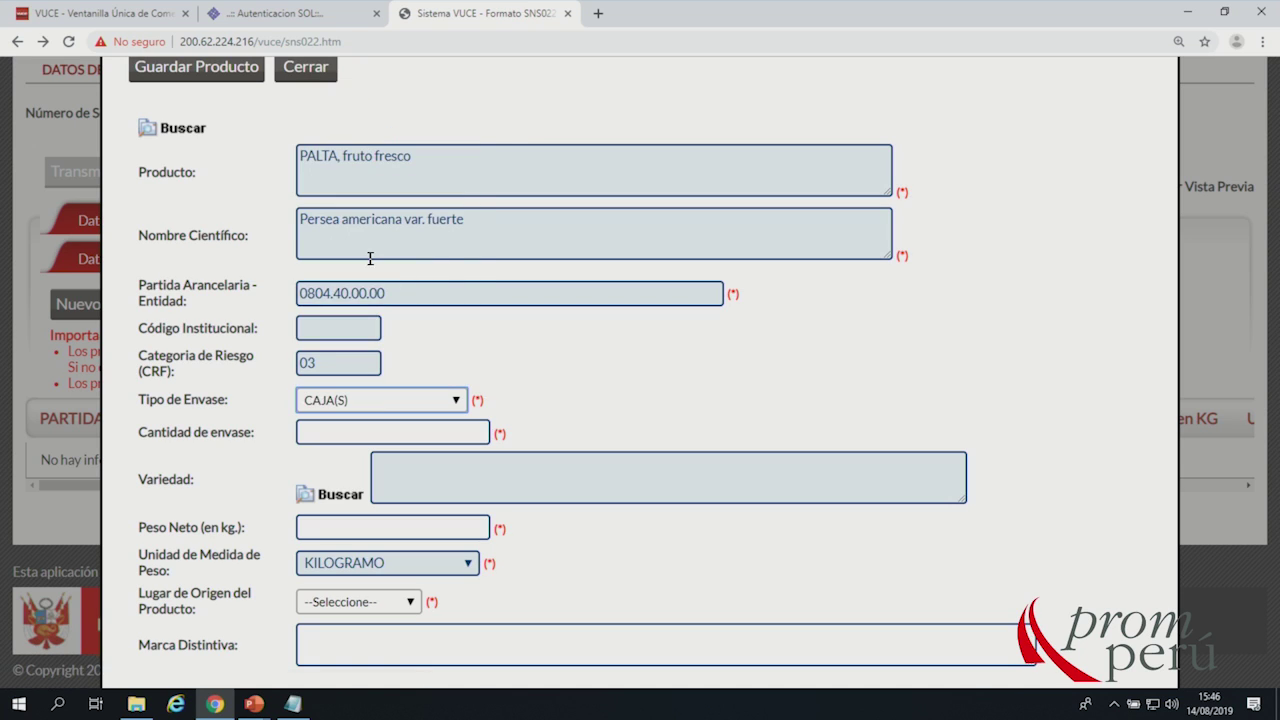
{"action": "left_click", "coordinate": [346, 428]}
{"action": "type", "text": "1000"}
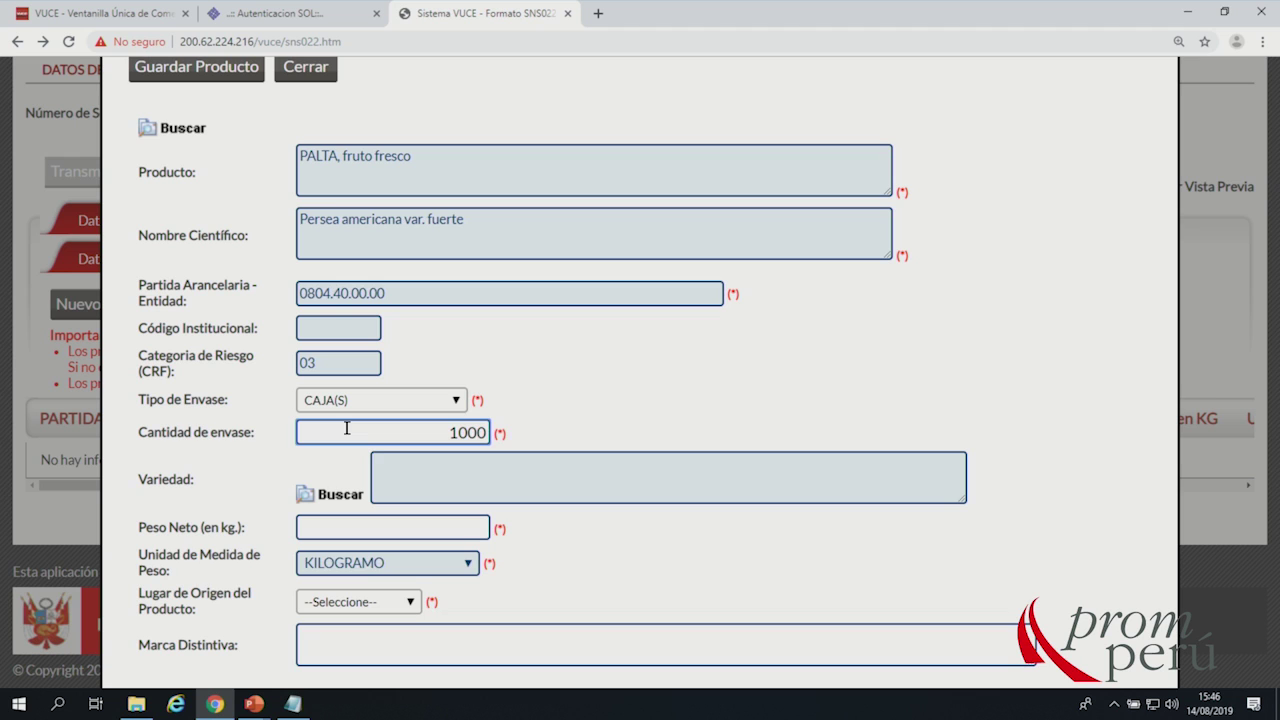
{"action": "left_click", "coordinate": [400, 466]}
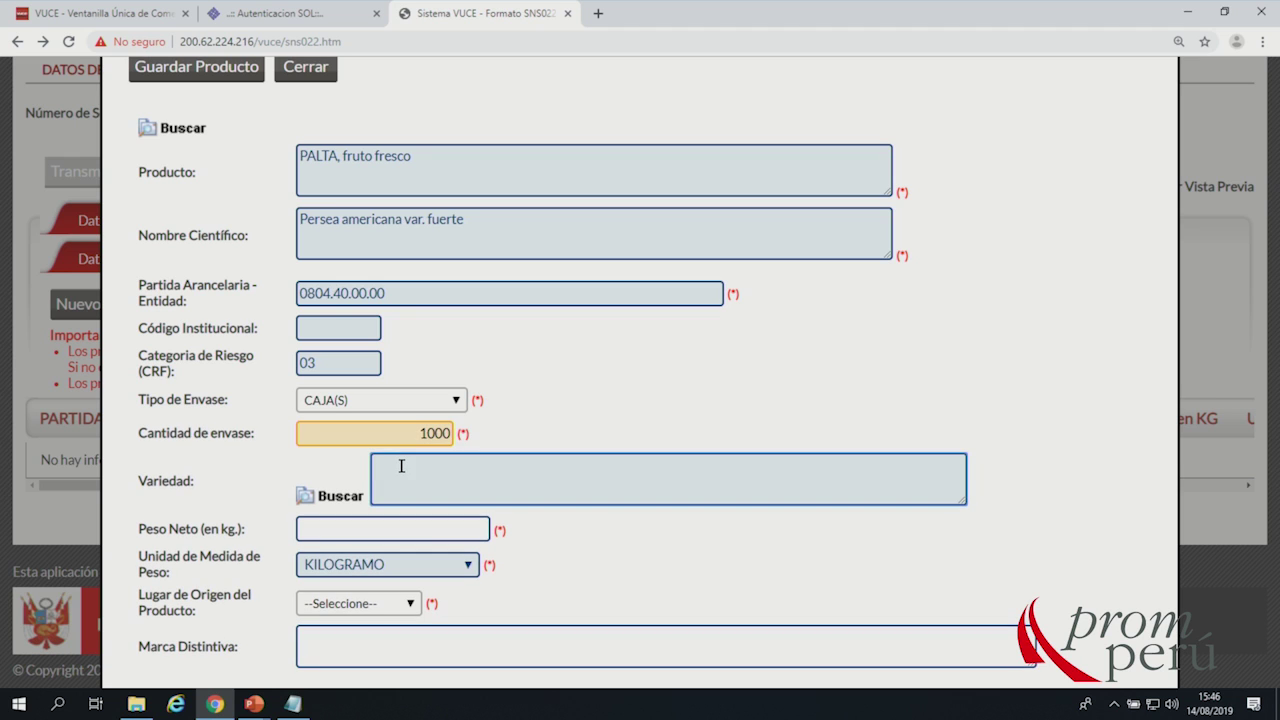
Step: Check the (empty) variety search, then enter a net weight of 20000 kg
{"action": "left_click", "coordinate": [305, 496]}
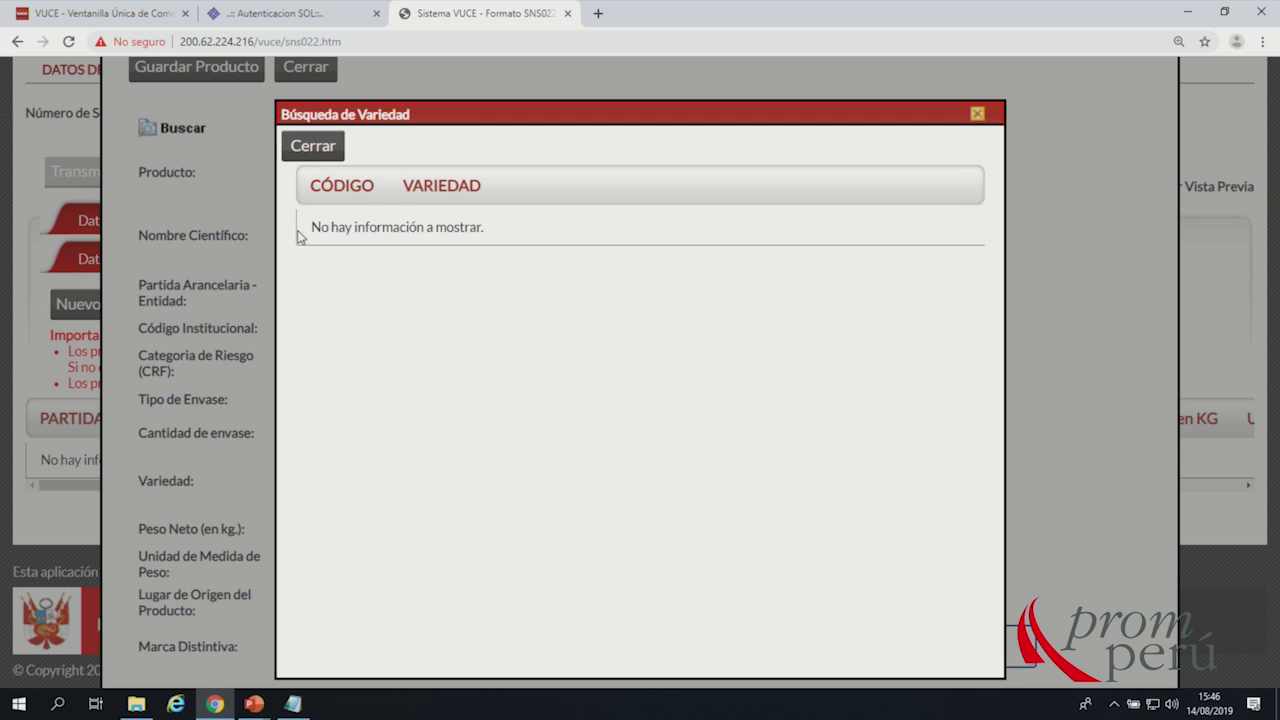
{"action": "left_click", "coordinate": [310, 146]}
{"action": "double_click", "coordinate": [332, 152]}
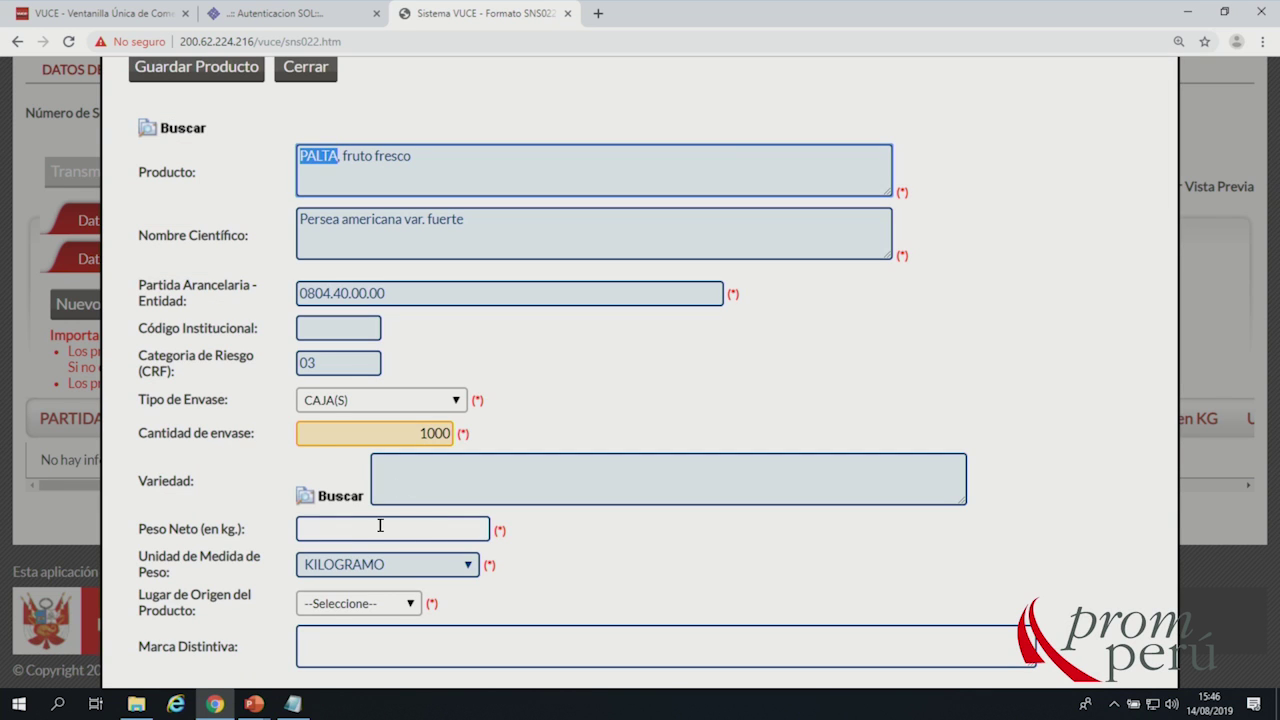
{"action": "left_click", "coordinate": [436, 477]}
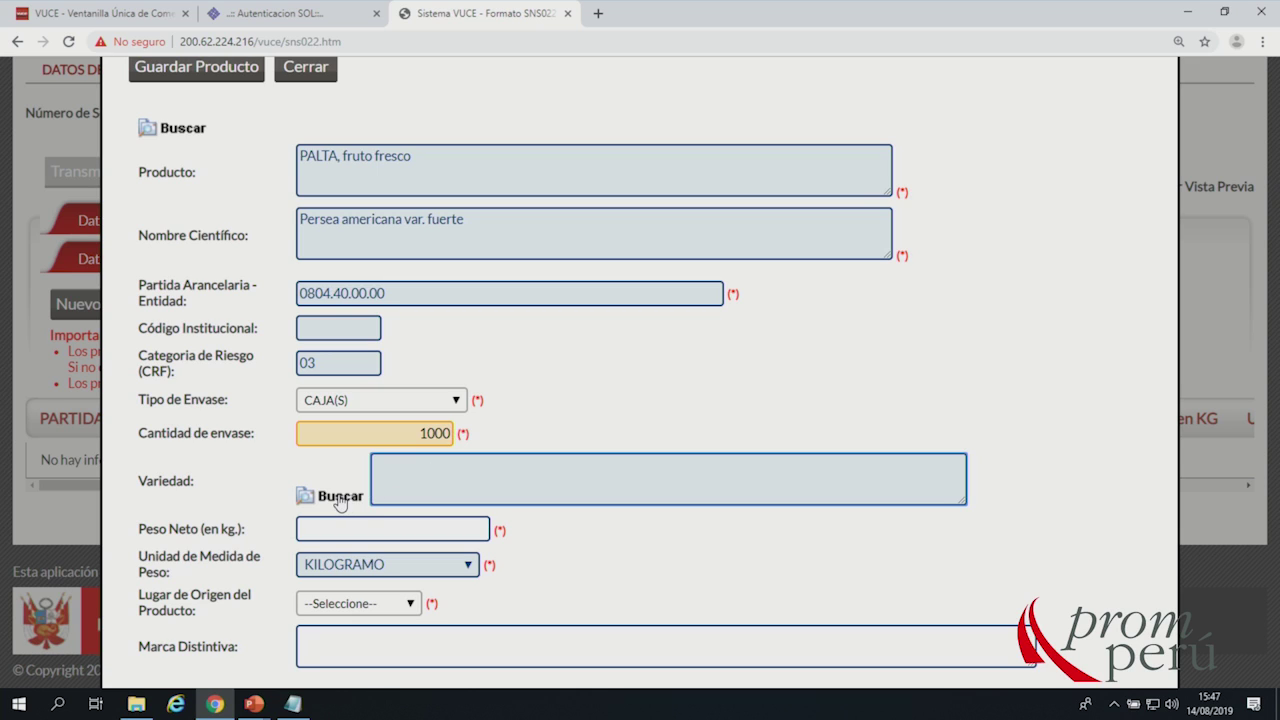
{"action": "left_click", "coordinate": [304, 530]}
{"action": "type", "text": "20000"}
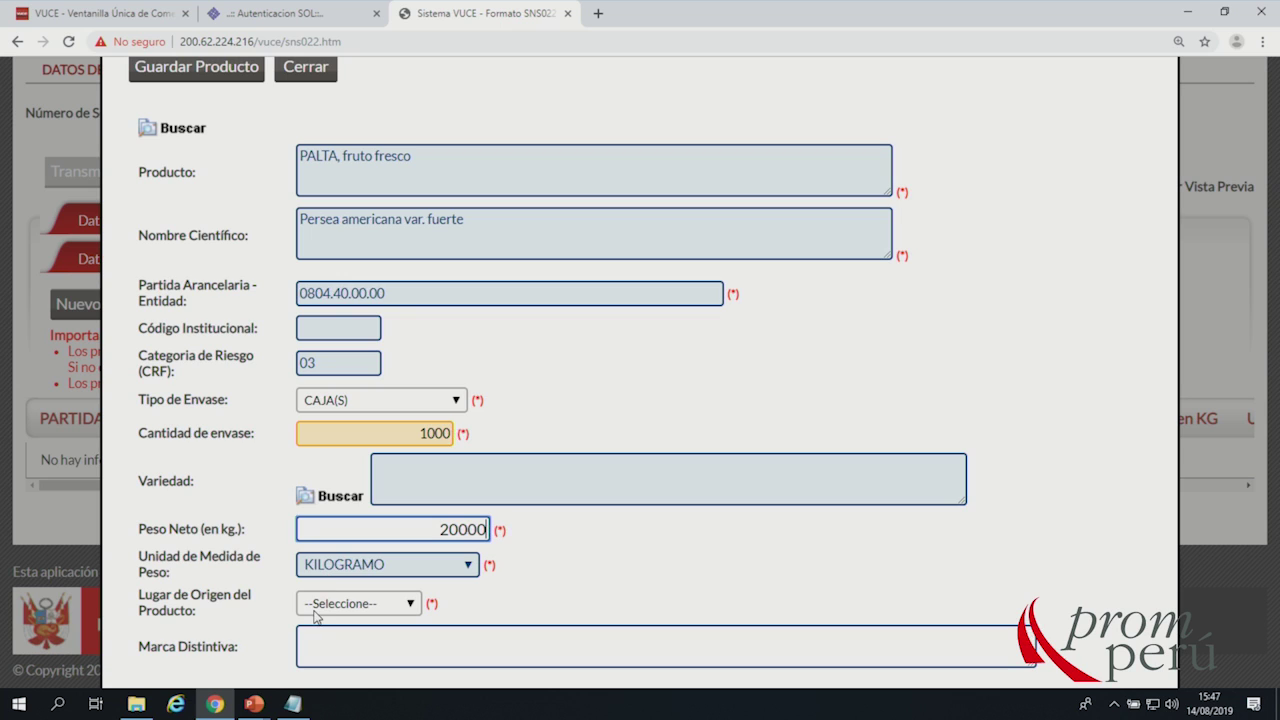
Step: Set the product's Lugar de Origen to LA LIBERTAD
{"action": "left_click", "coordinate": [378, 605]}
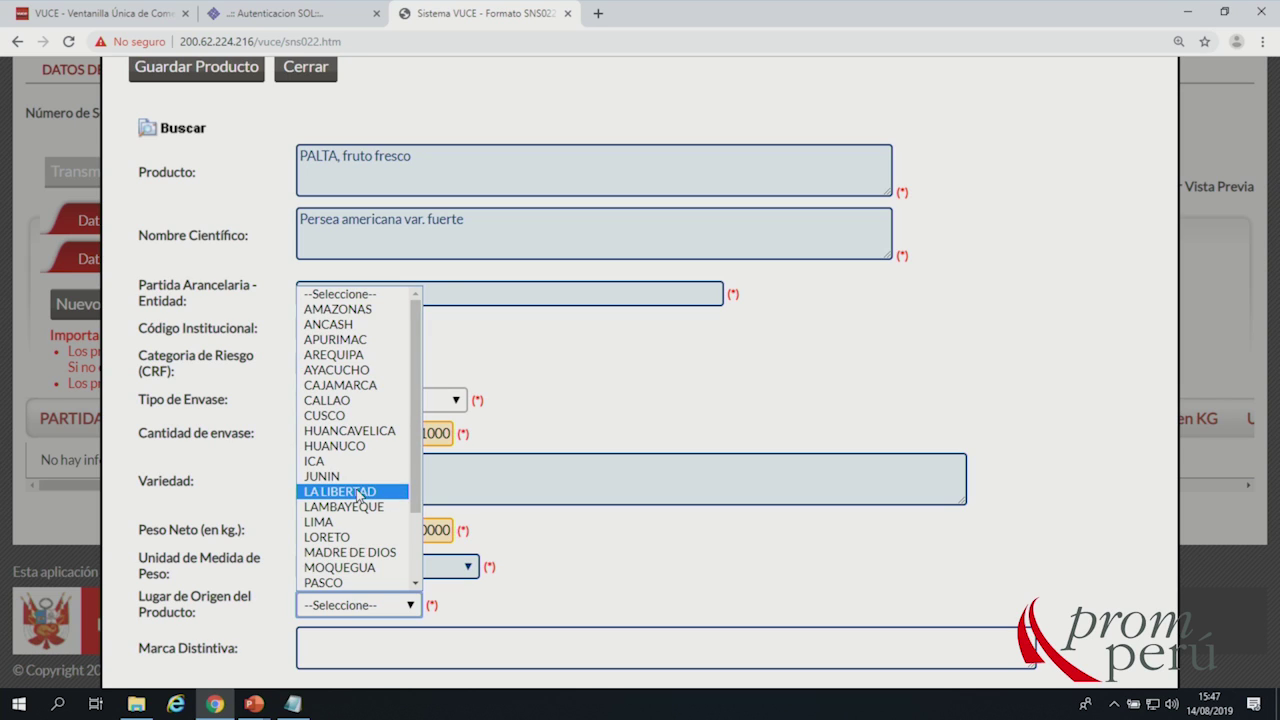
{"action": "left_click", "coordinate": [358, 493]}
{"action": "left_click", "coordinate": [360, 655]}
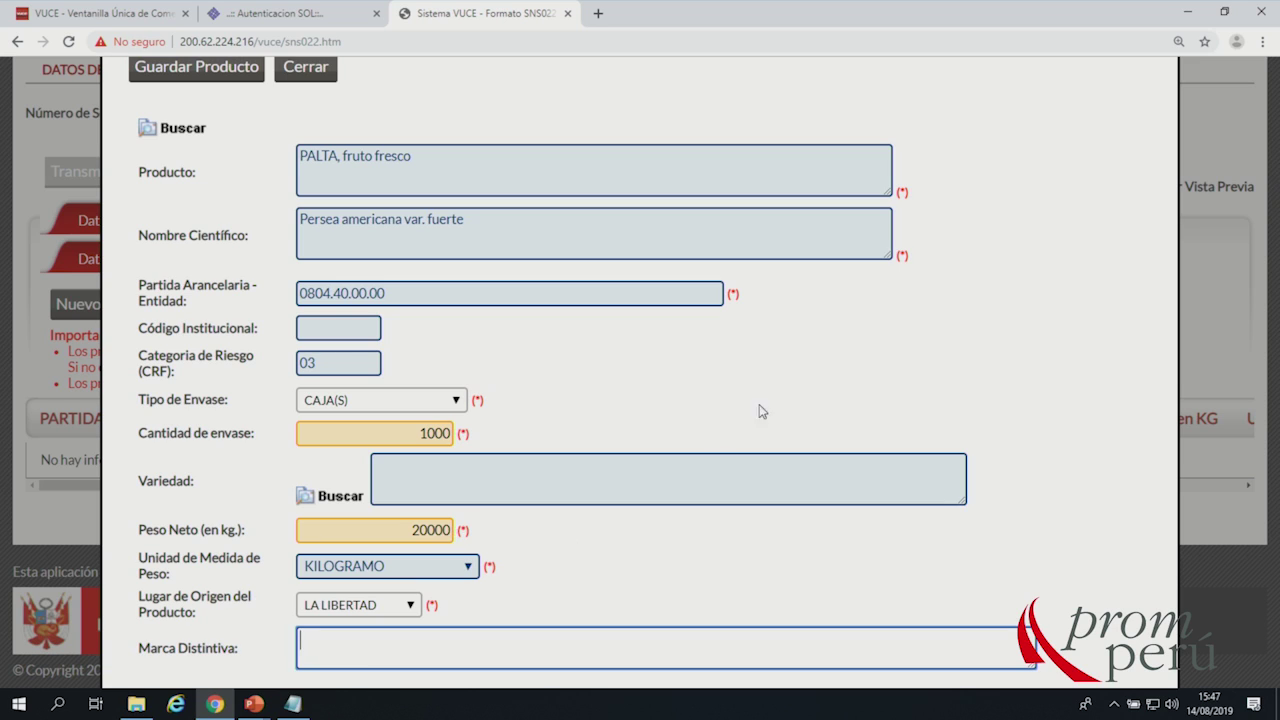
{"action": "left_click", "coordinate": [904, 189]}
{"action": "left_click_drag", "start_coordinate": [904, 189], "coordinate": [920, 197]}
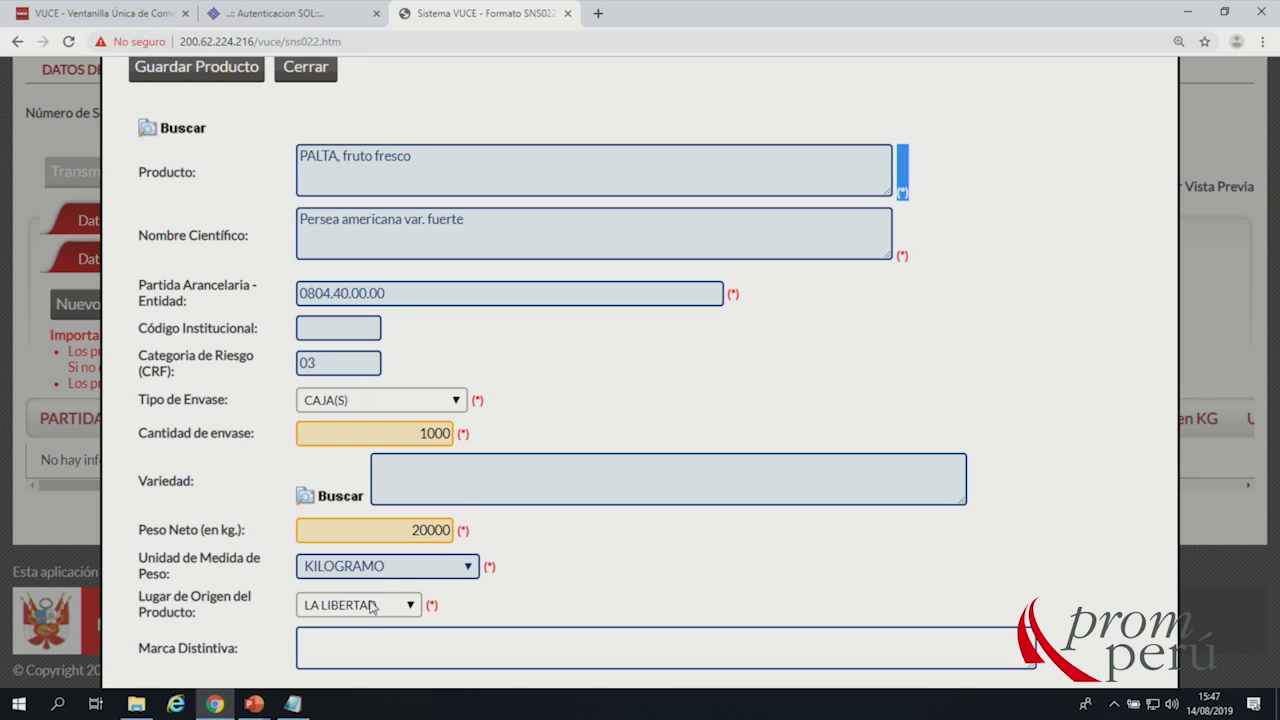
{"action": "left_click", "coordinate": [360, 641]}
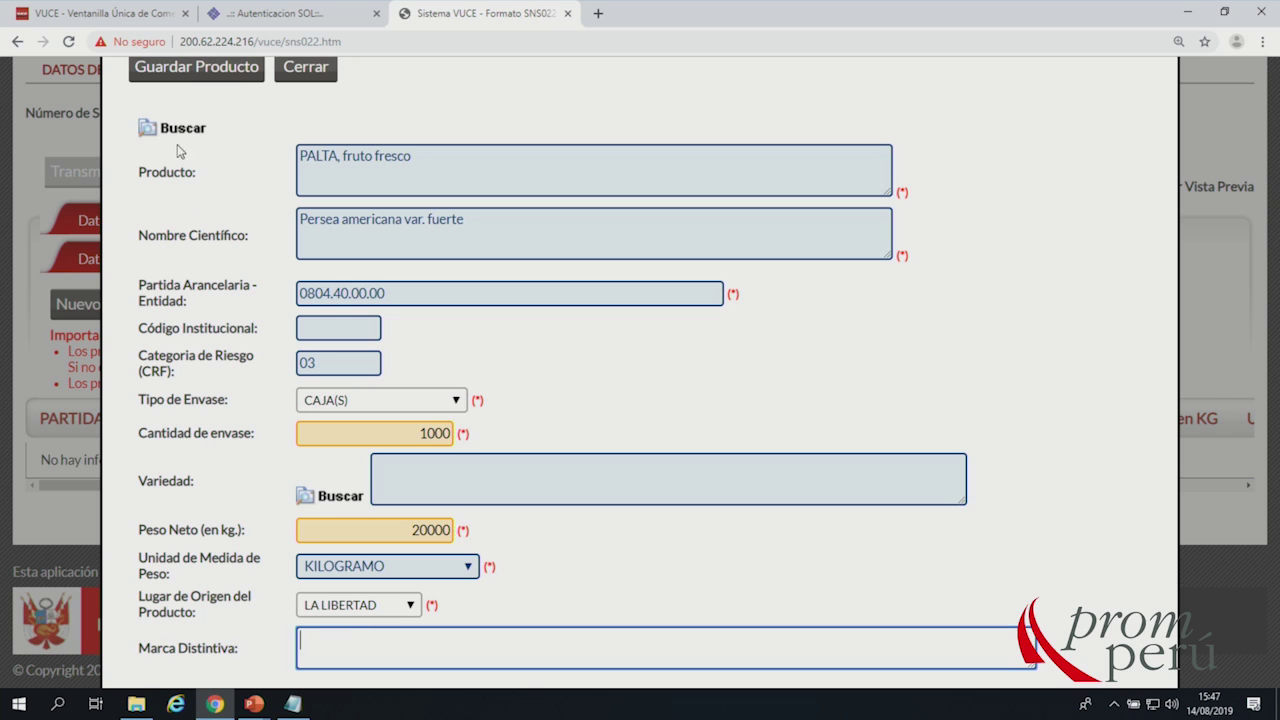
Step: Save the PALTA product, check the success message, and close the product form
{"action": "left_click", "coordinate": [219, 75]}
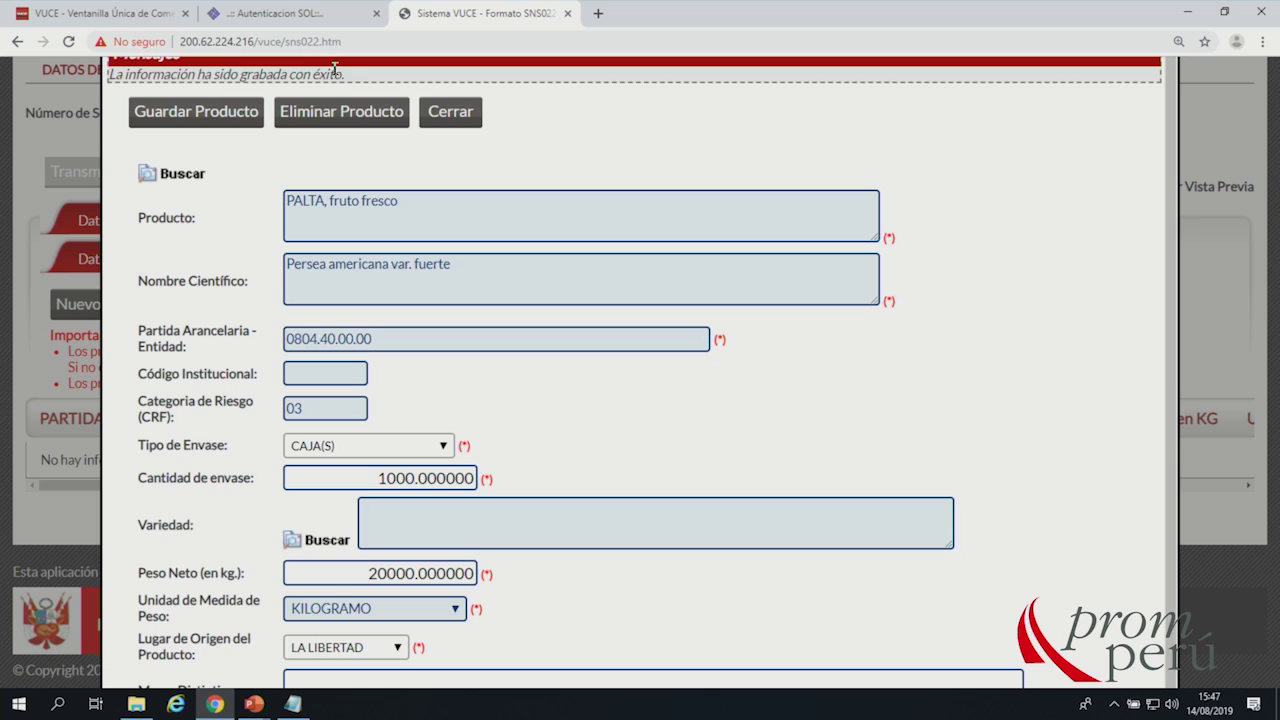
{"action": "left_click_drag", "start_coordinate": [348, 74], "coordinate": [268, 74]}
{"action": "left_click", "coordinate": [177, 90]}
{"action": "left_click_drag", "start_coordinate": [117, 89], "coordinate": [104, 80]}
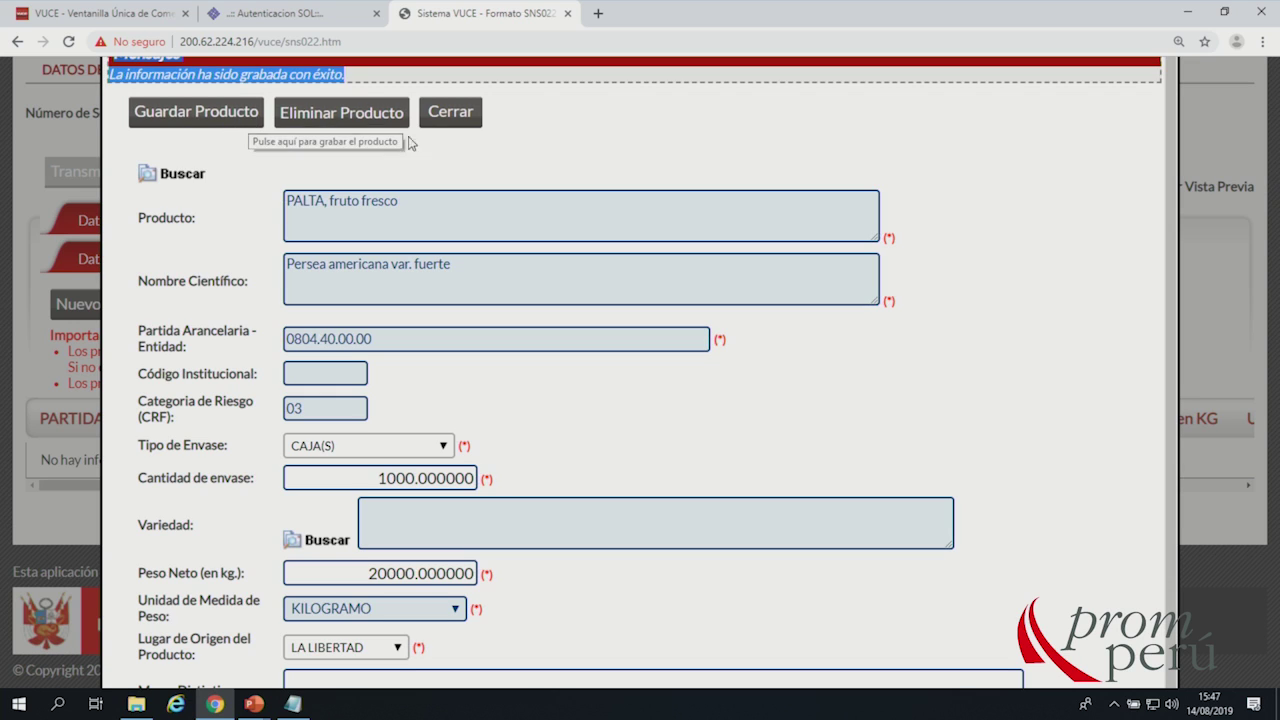
{"action": "left_click", "coordinate": [469, 116]}
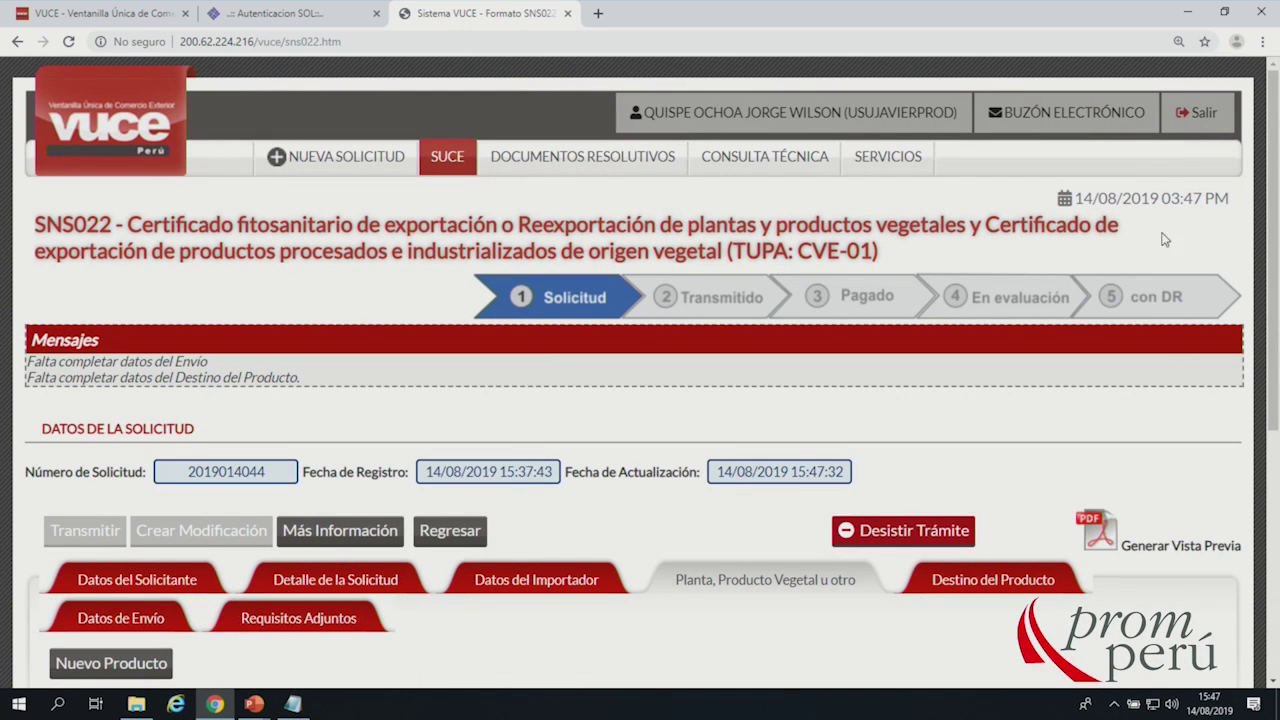
{"action": "left_click_drag", "start_coordinate": [1276, 228], "coordinate": [1276, 424]}
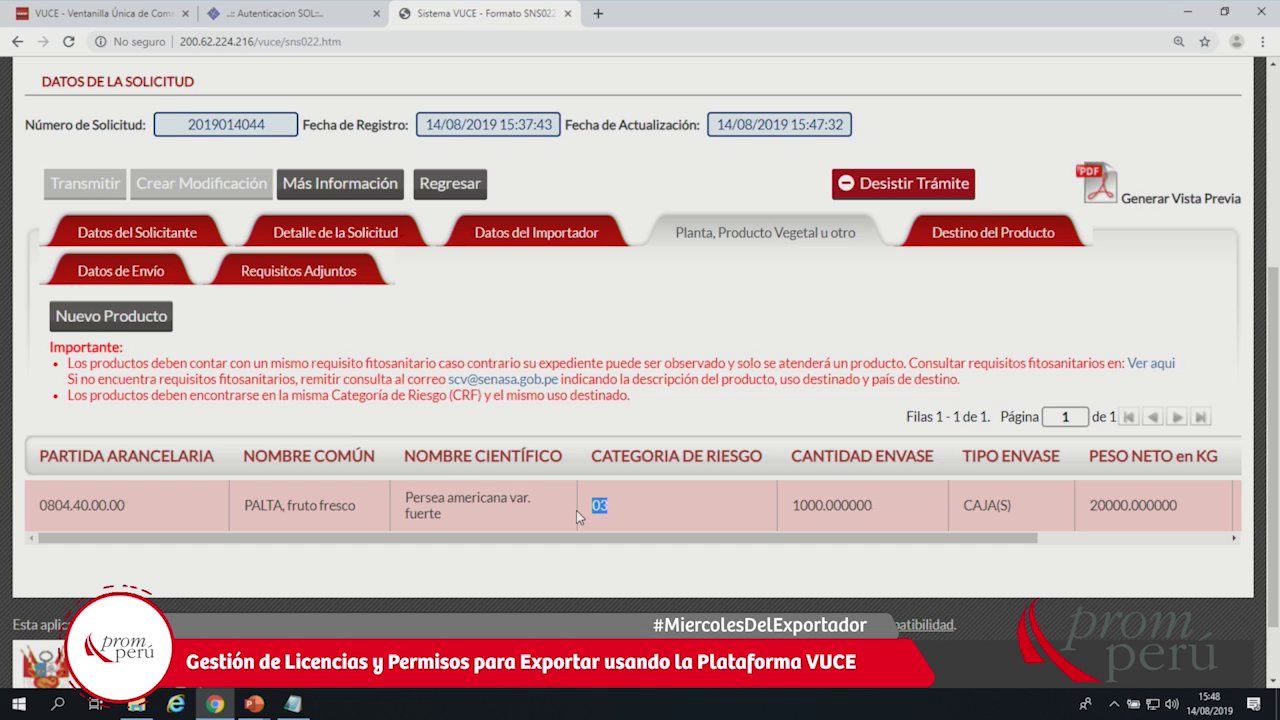
{"action": "left_click", "coordinate": [975, 335]}
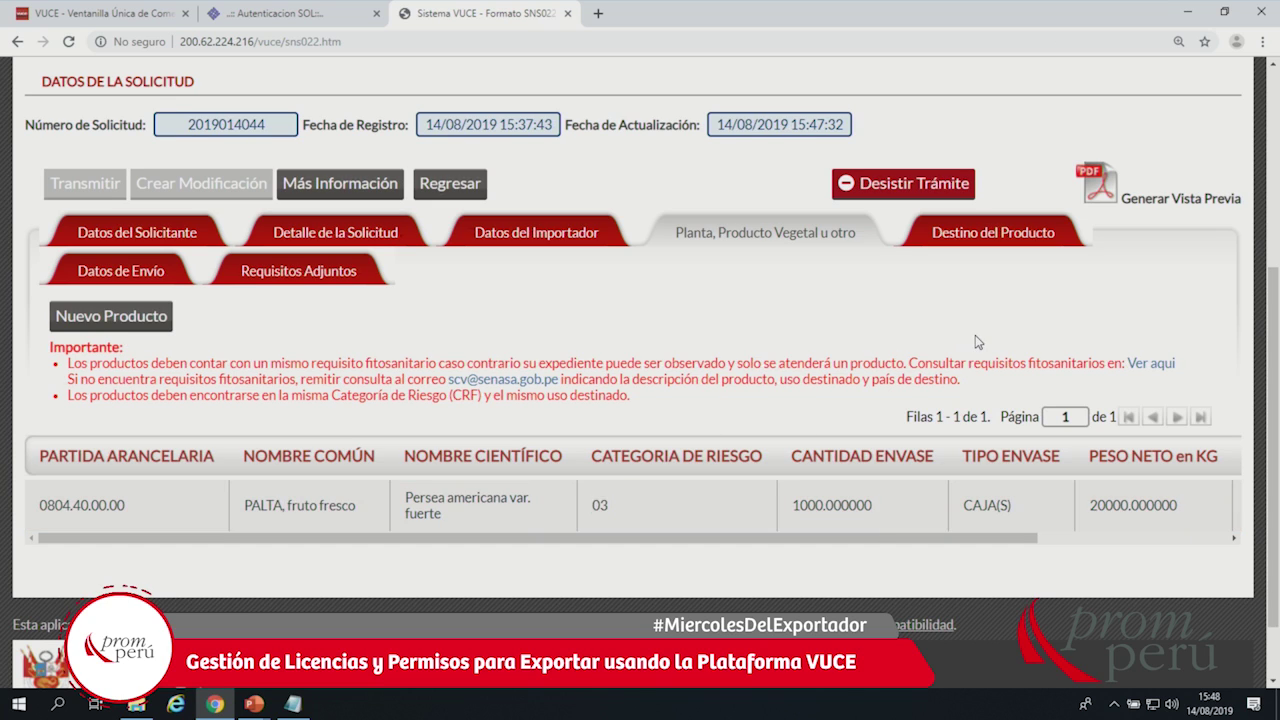
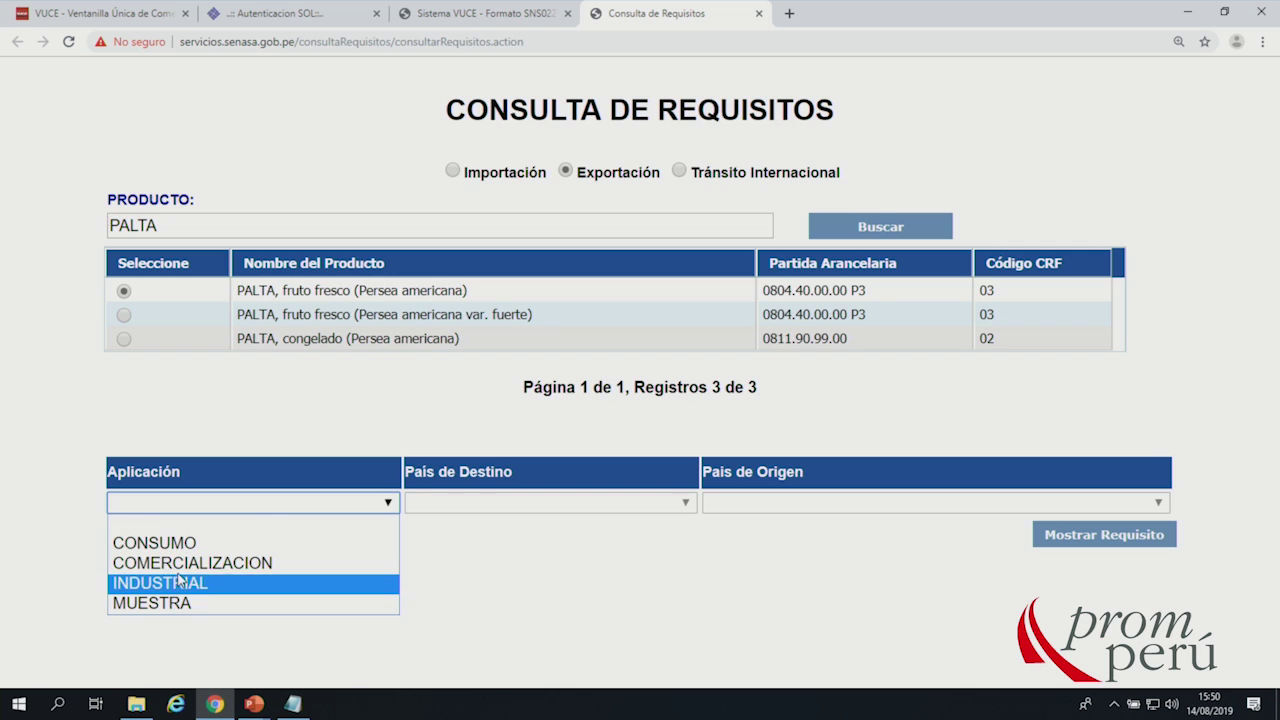
Step: Set the requirement query's Aplicación to COMERCIALIZACION and País de Destino to EEUU
{"action": "left_click", "coordinate": [198, 566]}
{"action": "left_click", "coordinate": [584, 511]}
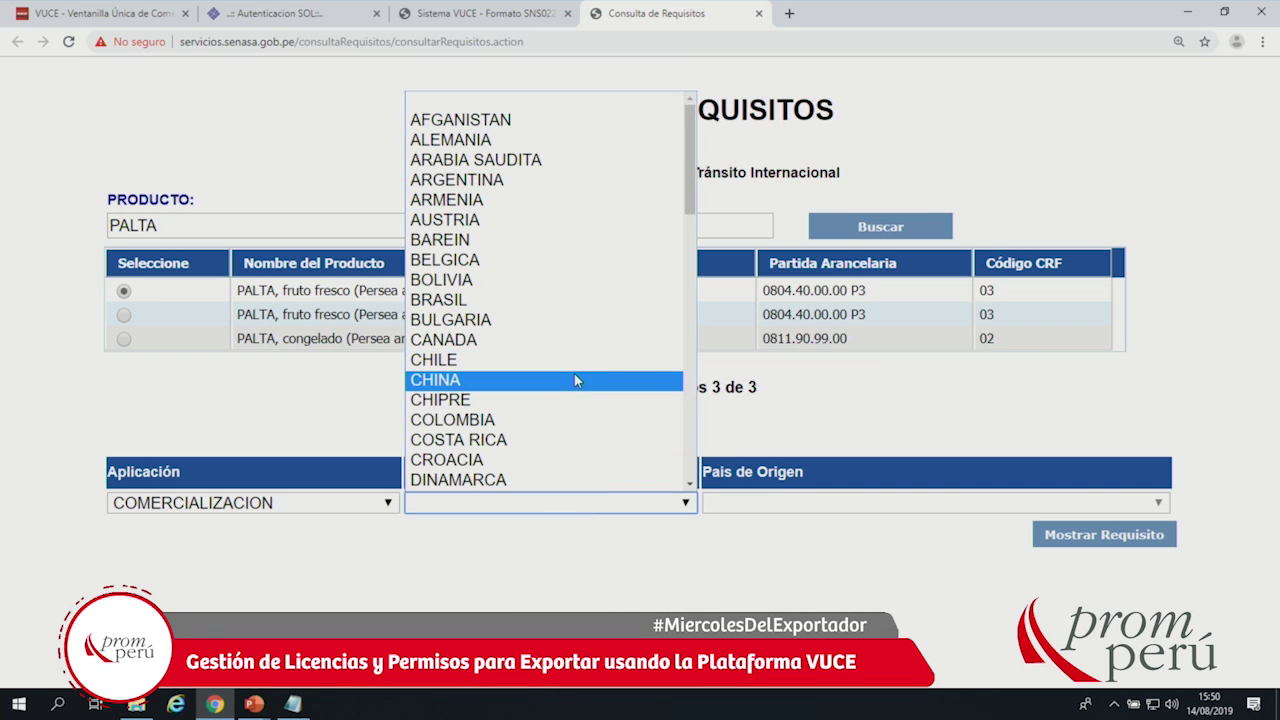
{"action": "left_click_drag", "start_coordinate": [692, 208], "coordinate": [698, 292]}
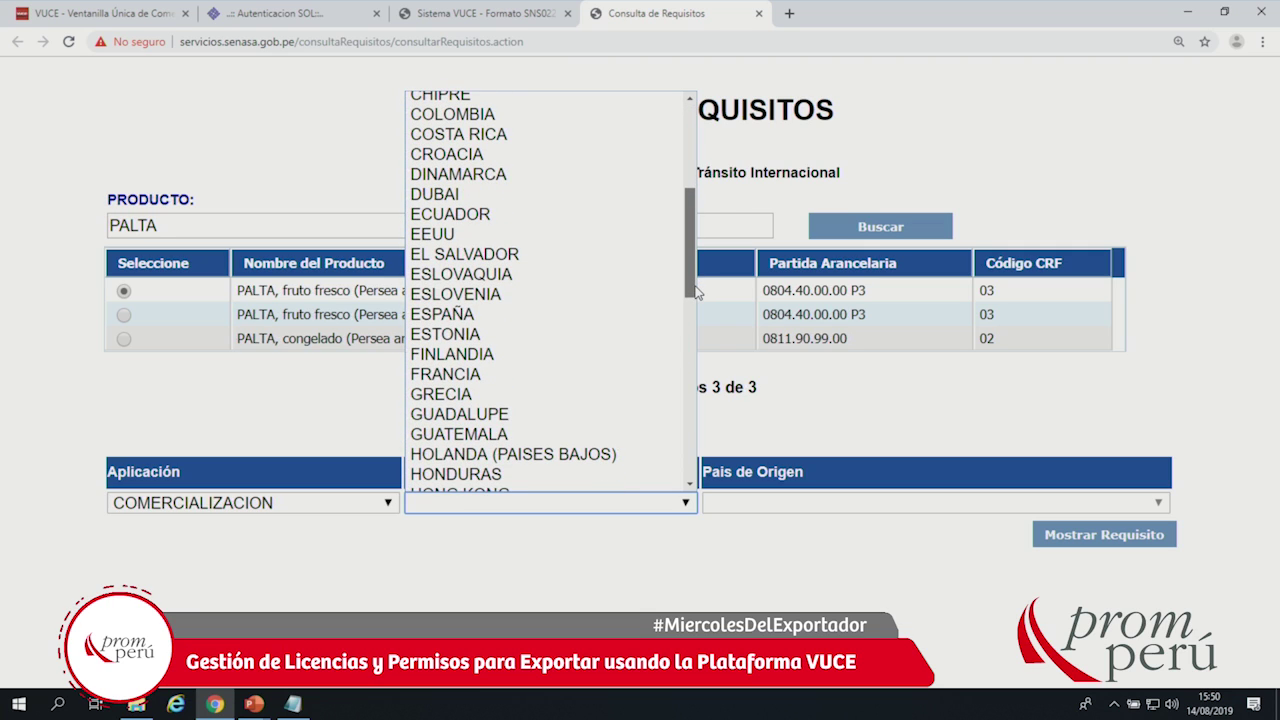
{"action": "left_click_drag", "start_coordinate": [698, 292], "coordinate": [462, 342]}
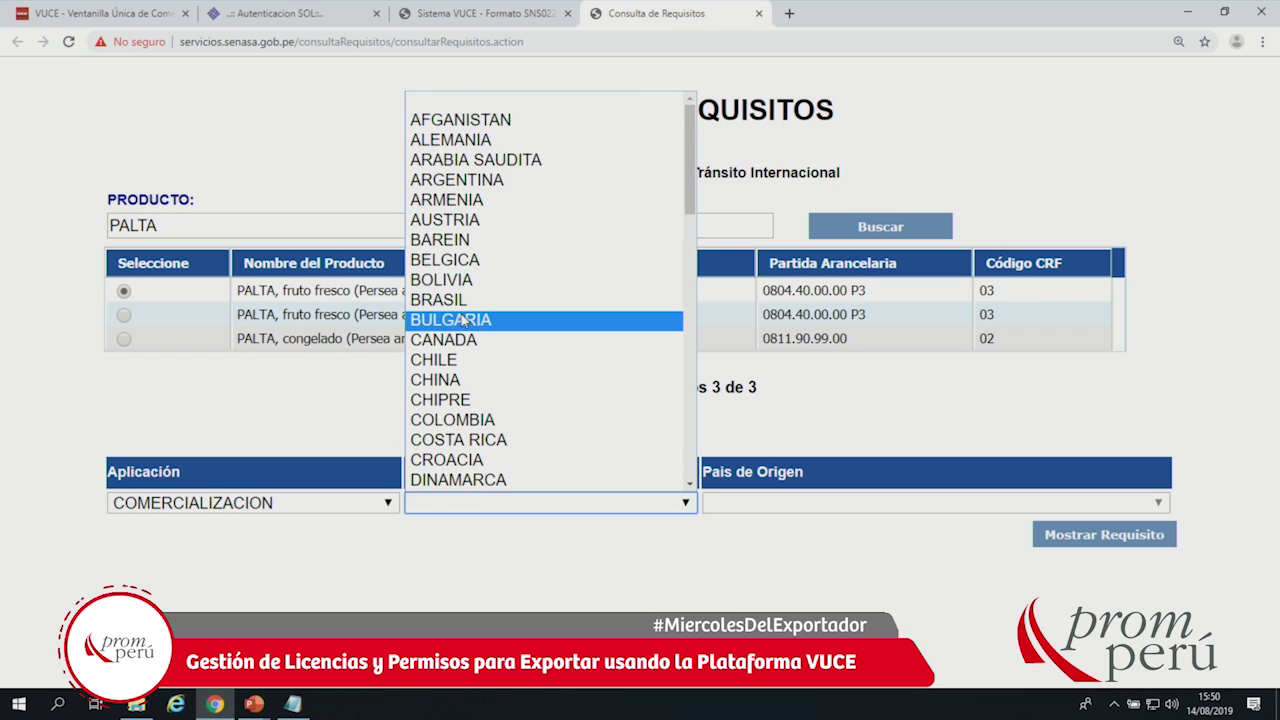
{"action": "key", "text": "e"}
{"action": "left_click", "coordinate": [462, 320]}
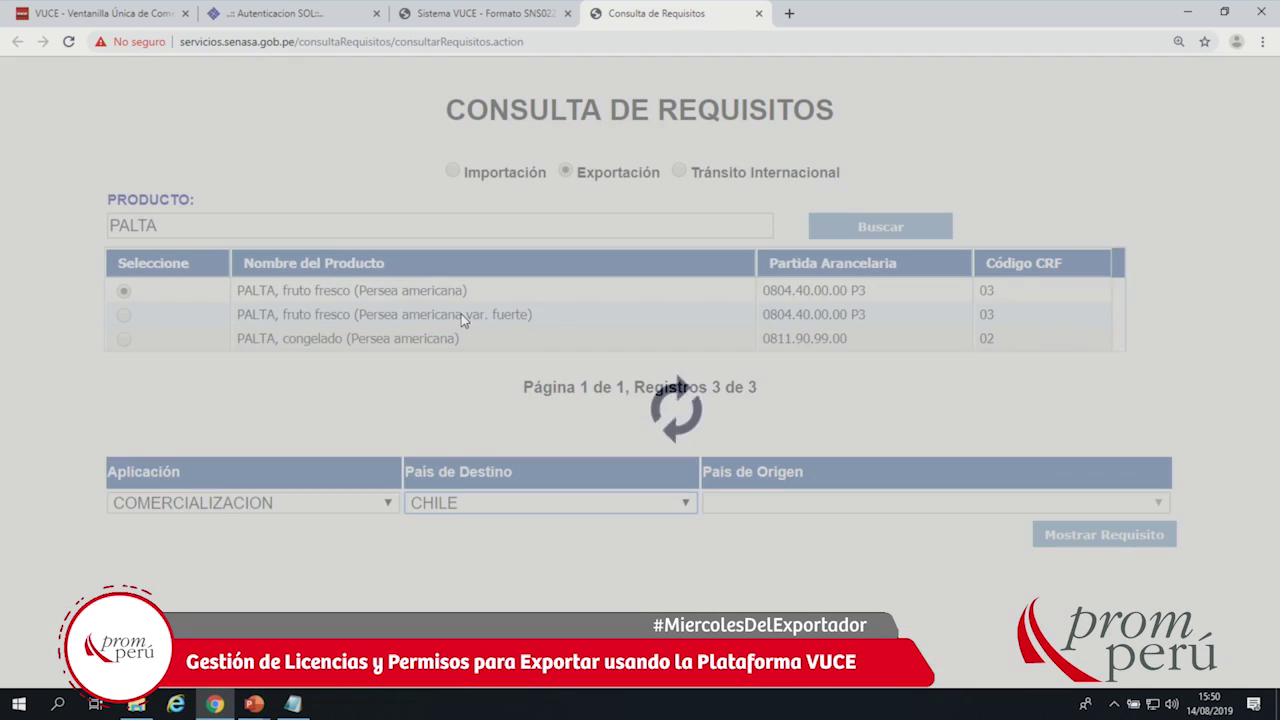
{"action": "left_click", "coordinate": [586, 509]}
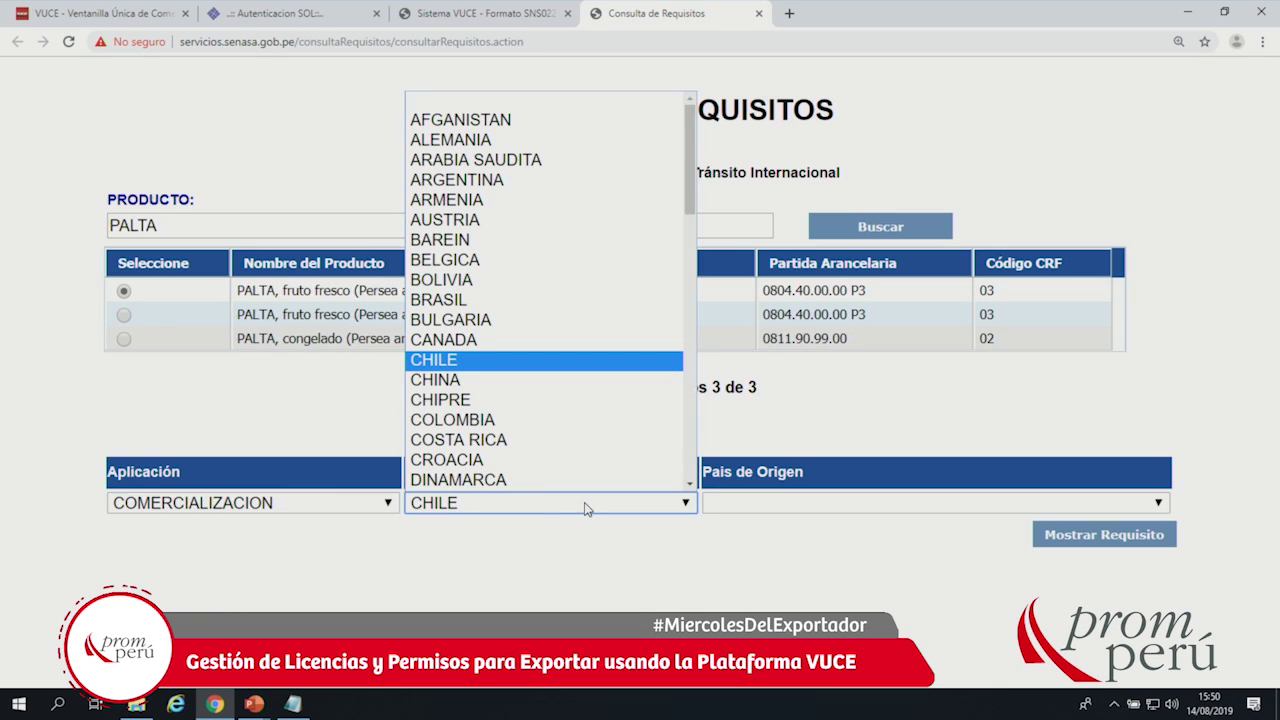
{"action": "key", "text": "Down"}
{"action": "key", "text": "Down"}
{"action": "key", "text": "Down"}
{"action": "key", "text": "Down"}
{"action": "key", "text": "Down"}
{"action": "key", "text": "Down"}
{"action": "key", "text": "Down"}
{"action": "key", "text": "Down"}
{"action": "key", "text": "Down"}
{"action": "key", "text": "Down"}
{"action": "key", "text": "Down"}
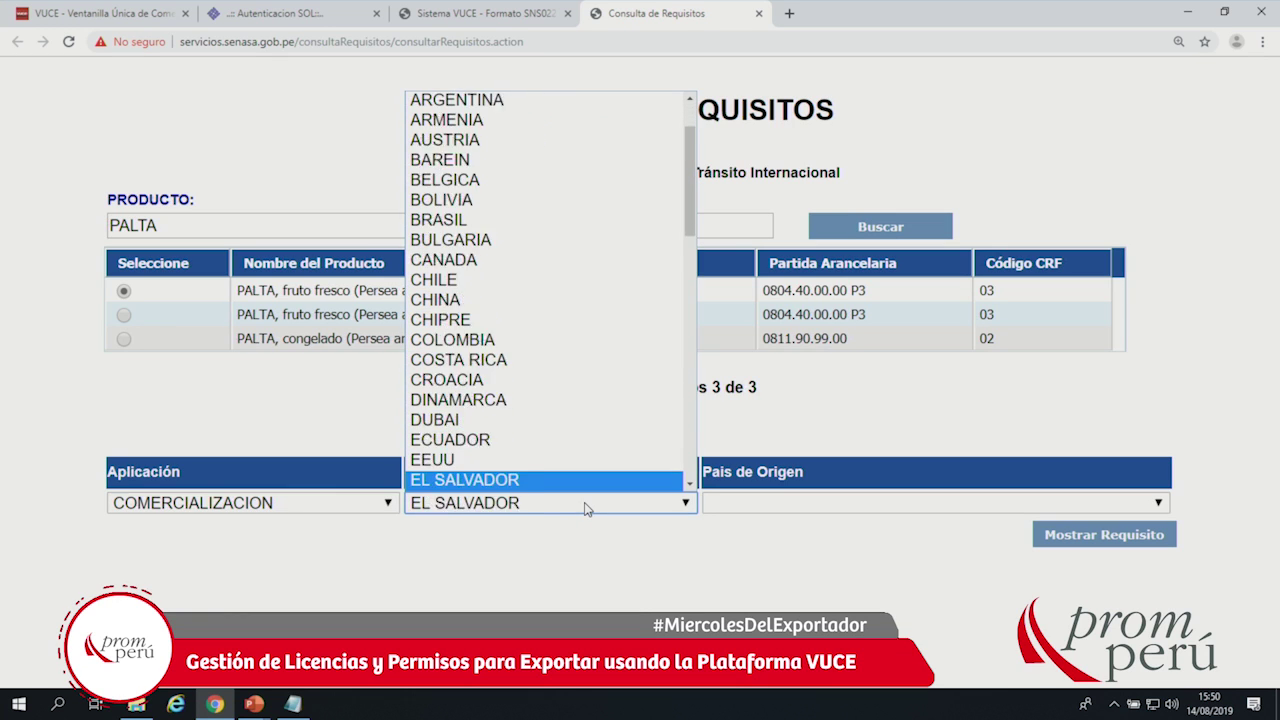
{"action": "key", "text": "Up"}
{"action": "key", "text": "Up"}
{"action": "key", "text": "Return"}
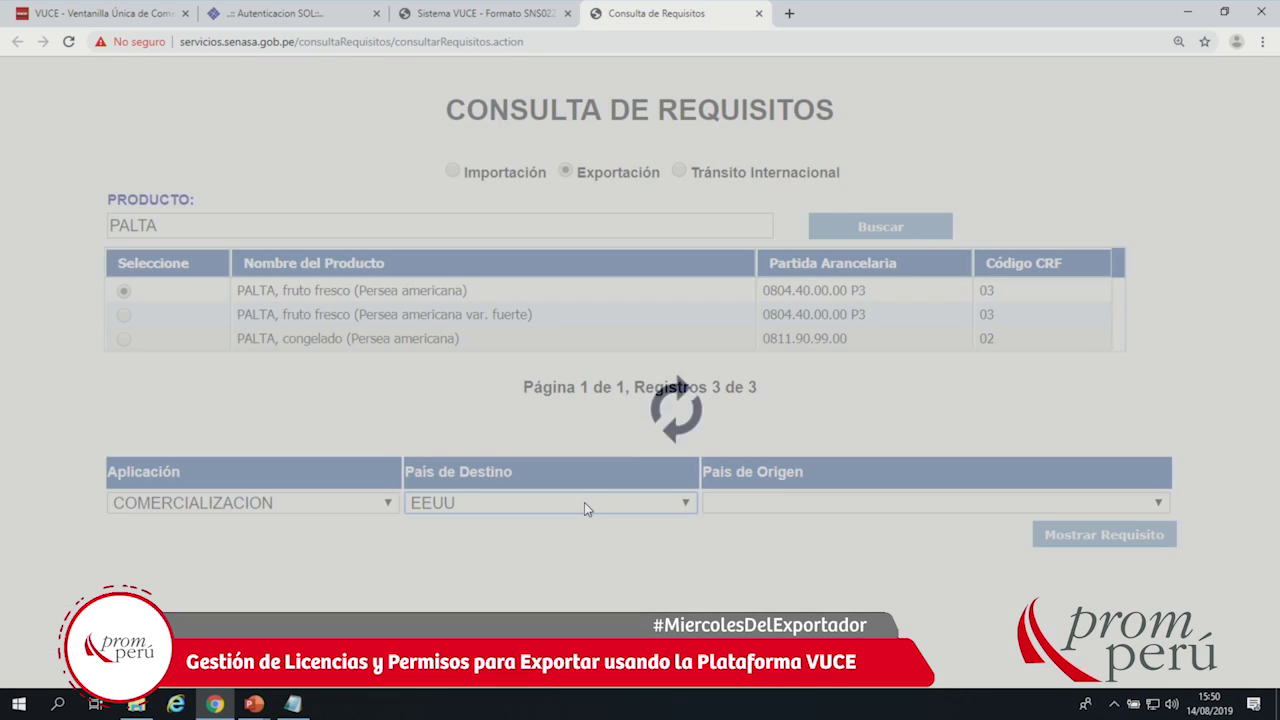
Step: Set País de Origen to PERU and display the phytosanitary requirement
{"action": "left_click", "coordinate": [903, 503]}
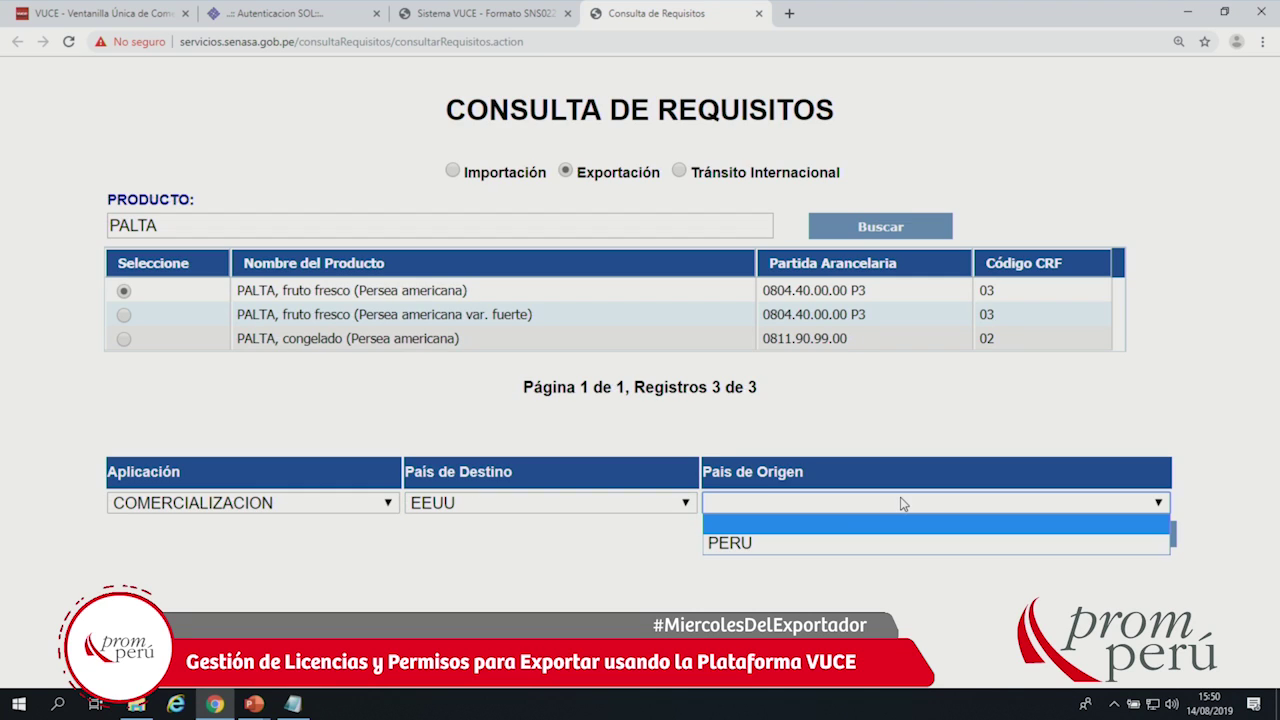
{"action": "left_click", "coordinate": [816, 542]}
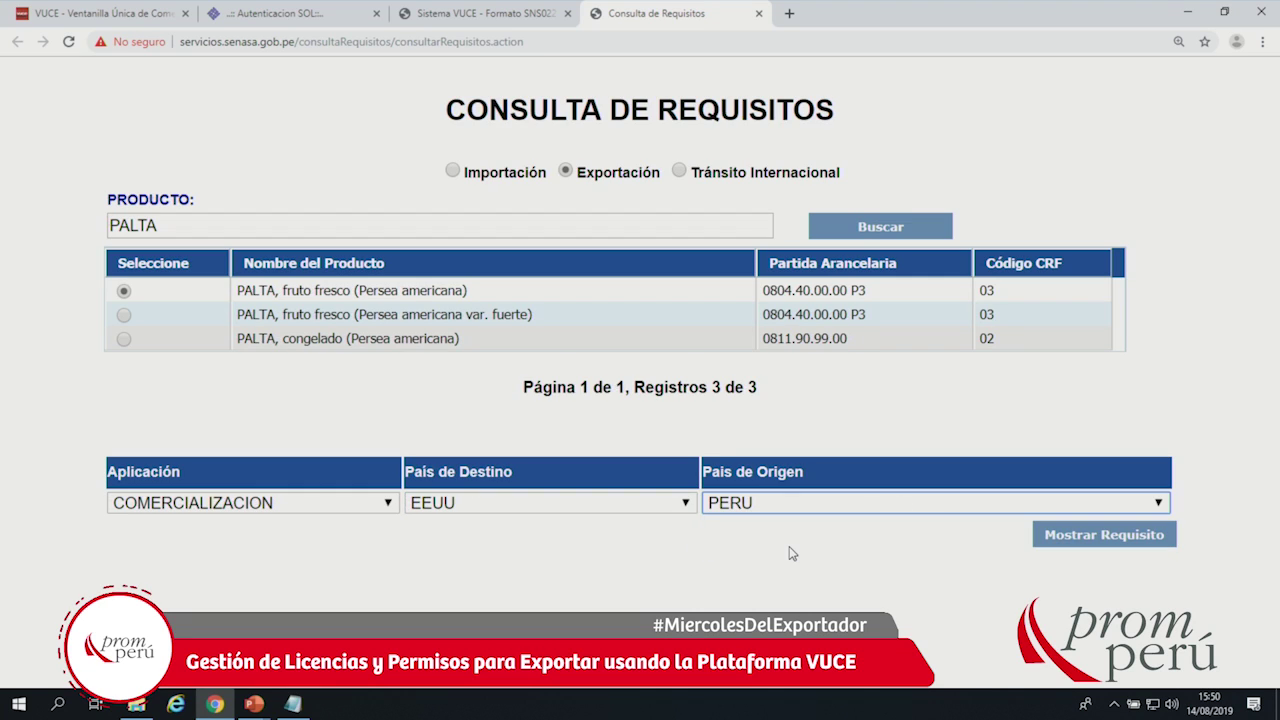
{"action": "left_click", "coordinate": [1135, 541]}
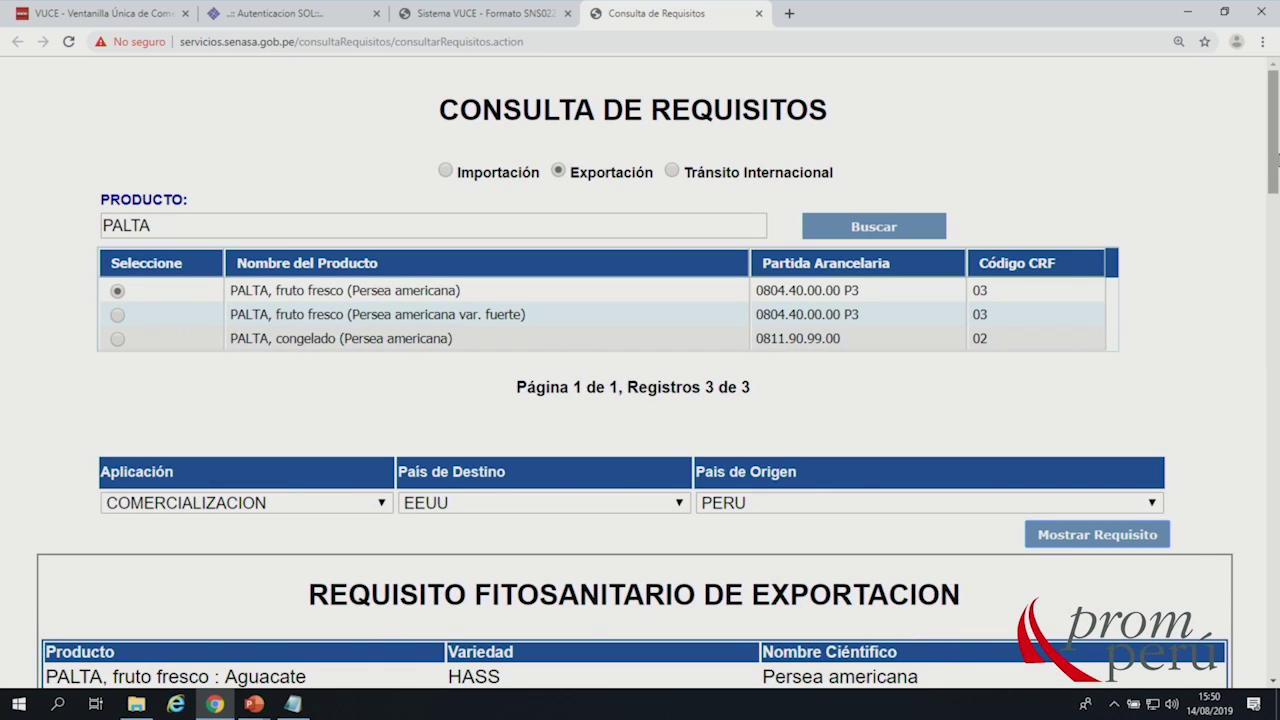
Step: Review the HASS avocado Requisito Fitosanitario details, then close the lookup tab to return to VUCE
{"action": "left_click_drag", "start_coordinate": [1277, 155], "coordinate": [1277, 290]}
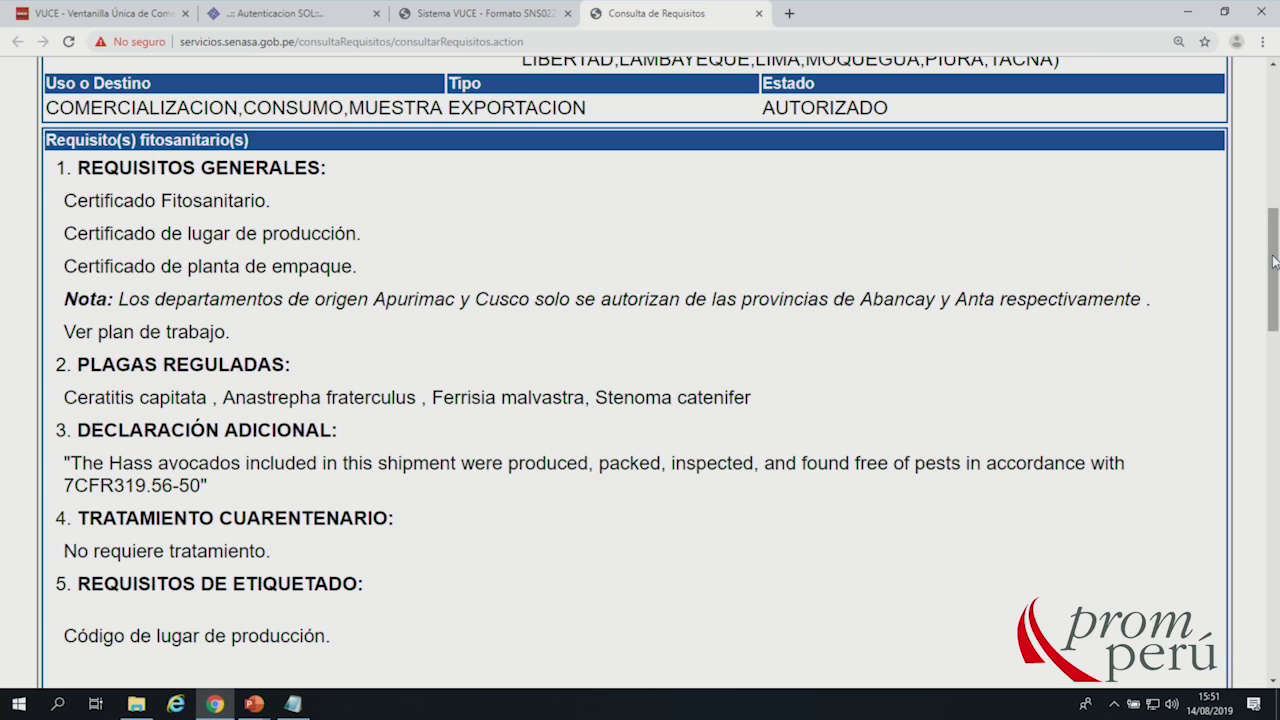
{"action": "left_click_drag", "start_coordinate": [1274, 262], "coordinate": [811, 8]}
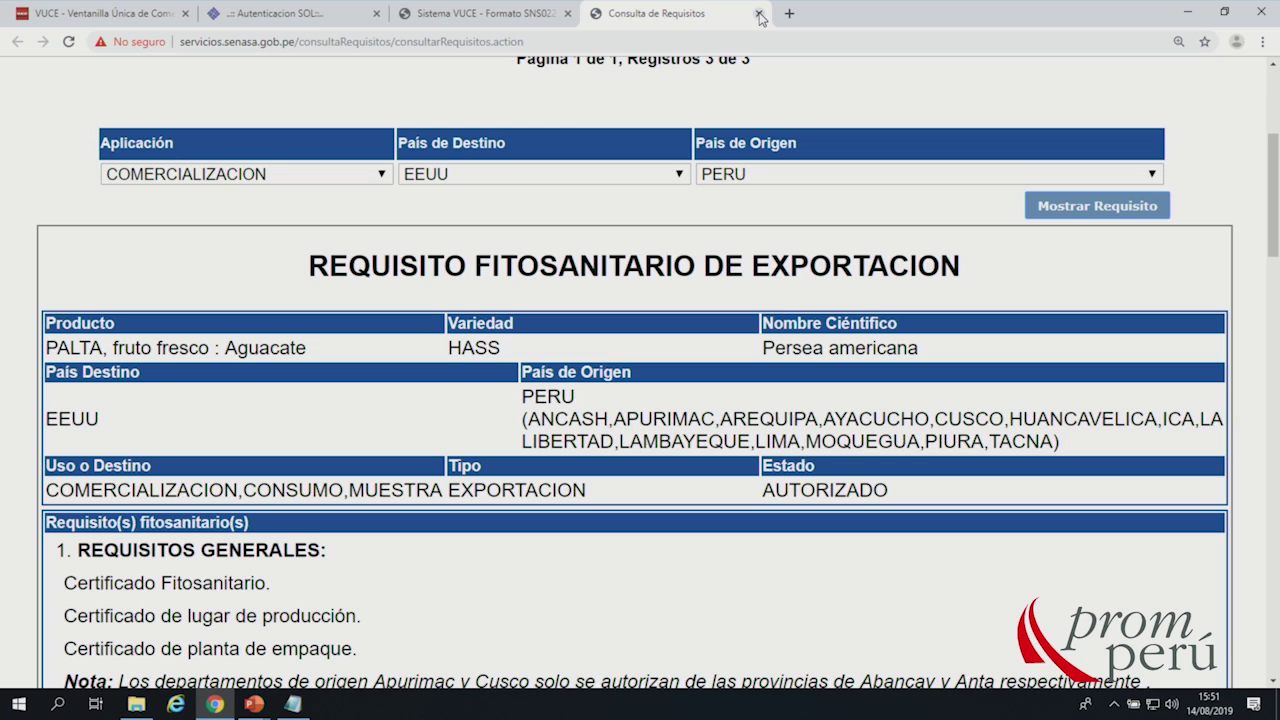
{"action": "left_click", "coordinate": [759, 14]}
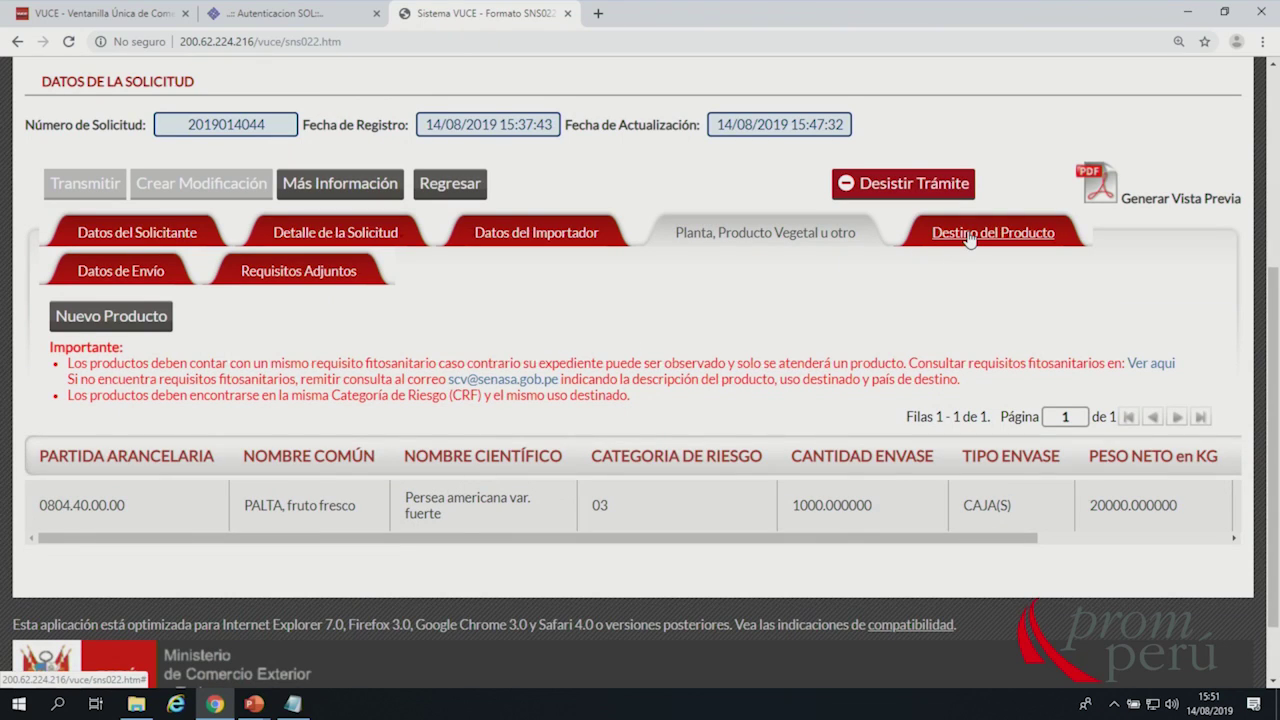
Step: Switch the SNS022 request to the Destino del Producto tab and scroll through its empty fields
{"action": "left_click", "coordinate": [969, 236]}
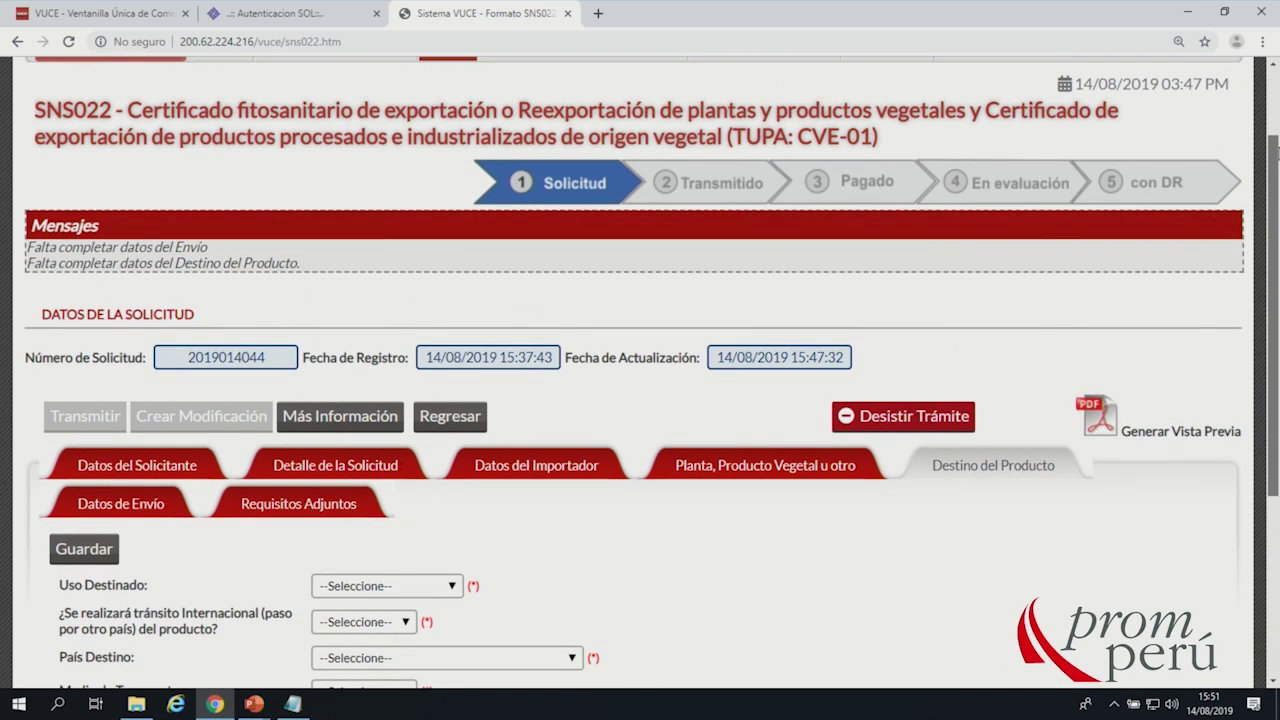
{"action": "scroll", "coordinate": [640, 400], "scroll_direction": "down", "scroll_amount": 2}
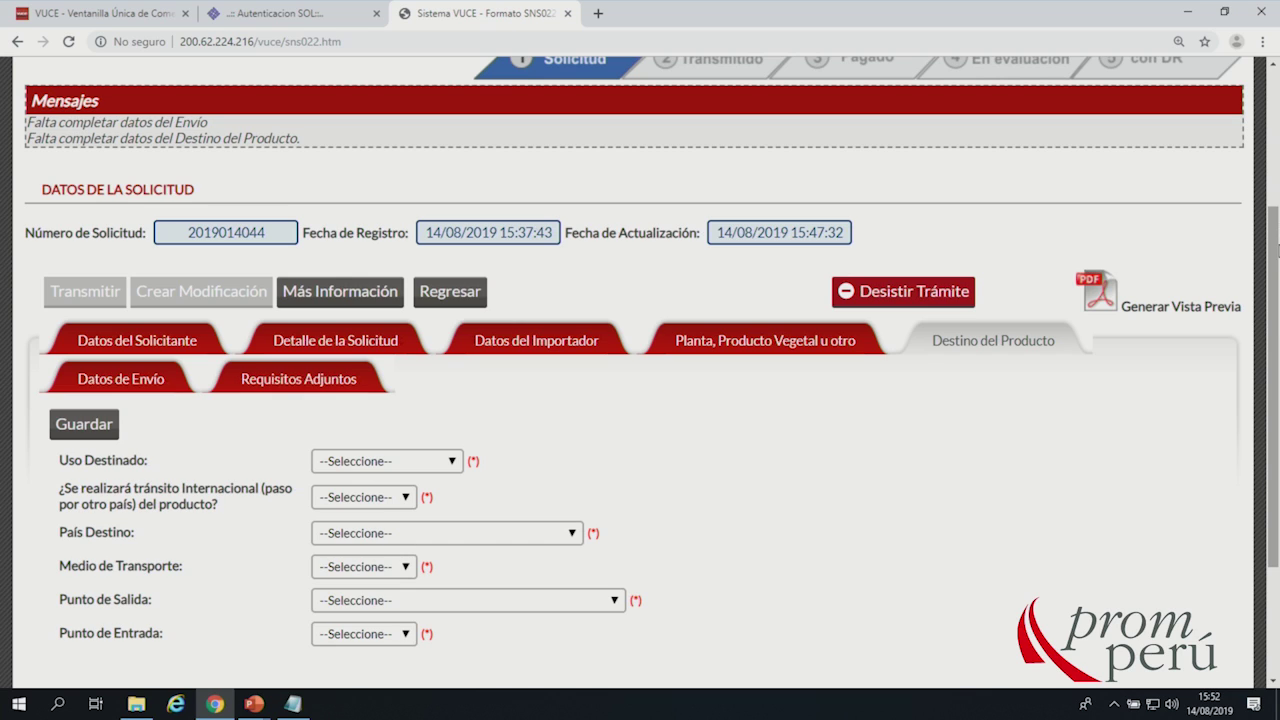
{"action": "left_click_drag", "start_coordinate": [1276, 248], "coordinate": [1276, 325]}
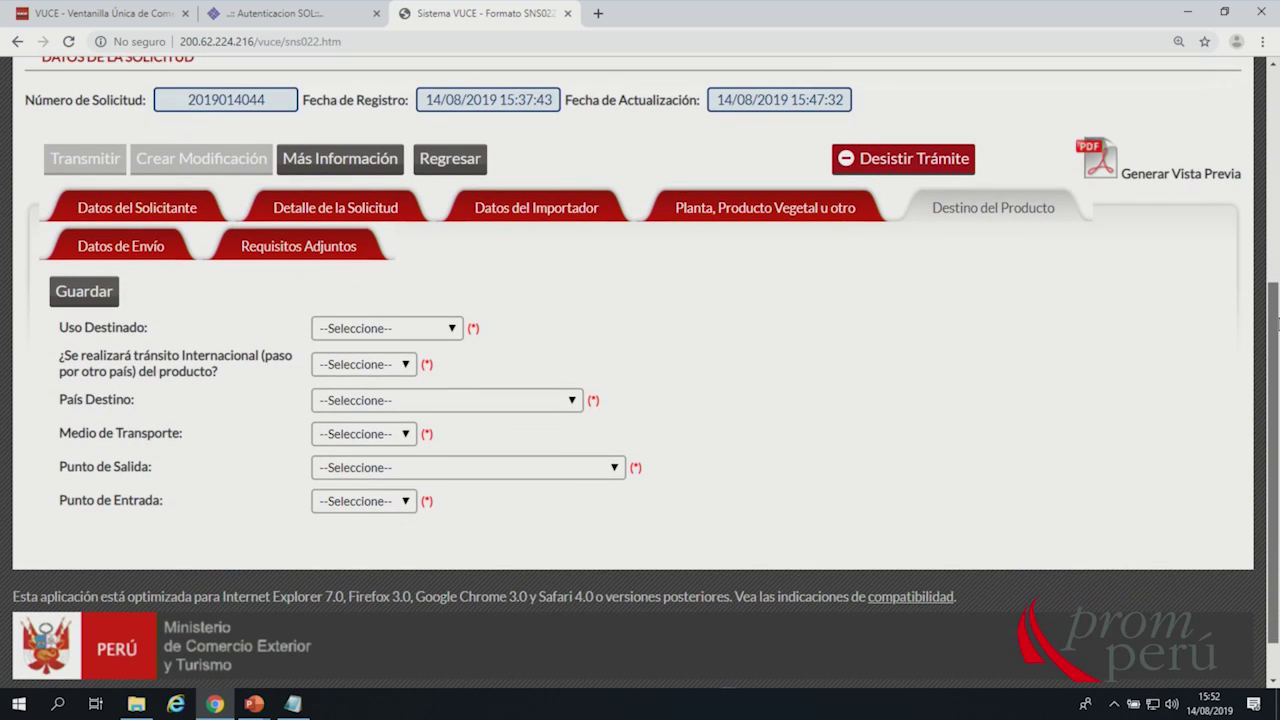
Step: Set intended use to COMERCIALIZACION, international transit to No, and destination country to EEUU
{"action": "left_click", "coordinate": [407, 332]}
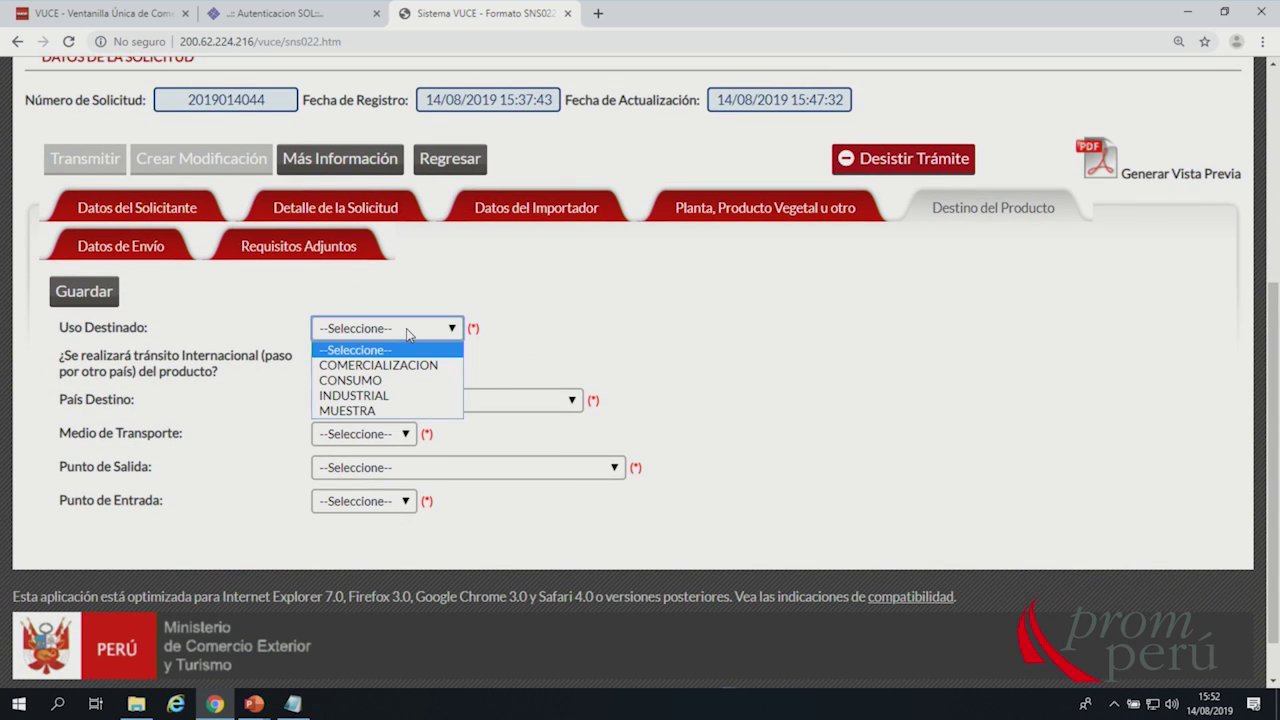
{"action": "left_click", "coordinate": [358, 366]}
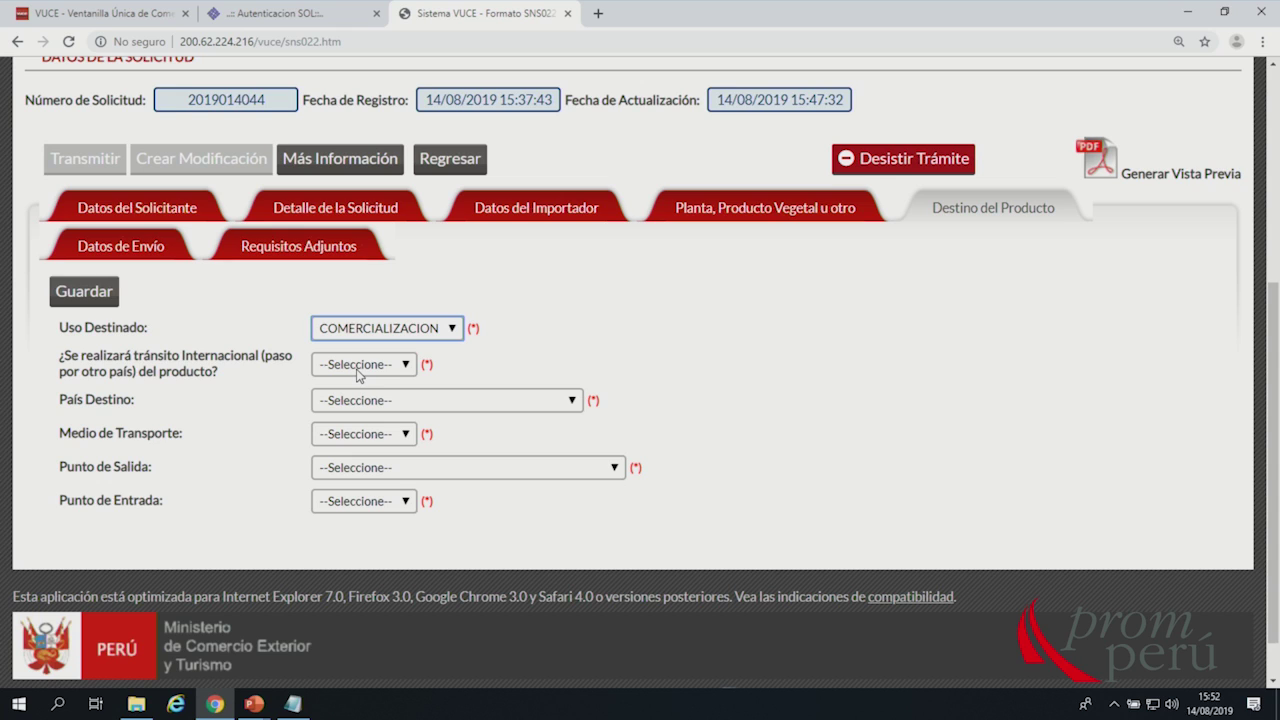
{"action": "left_click", "coordinate": [358, 368]}
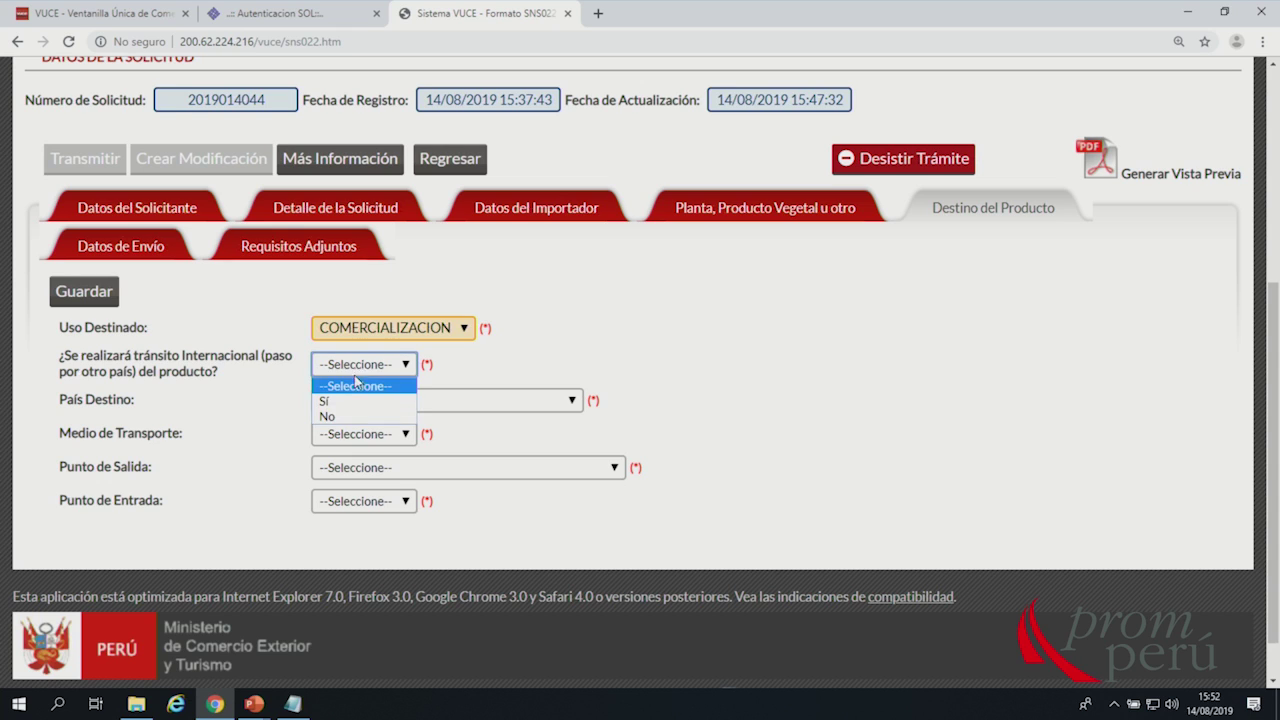
{"action": "left_click", "coordinate": [363, 418]}
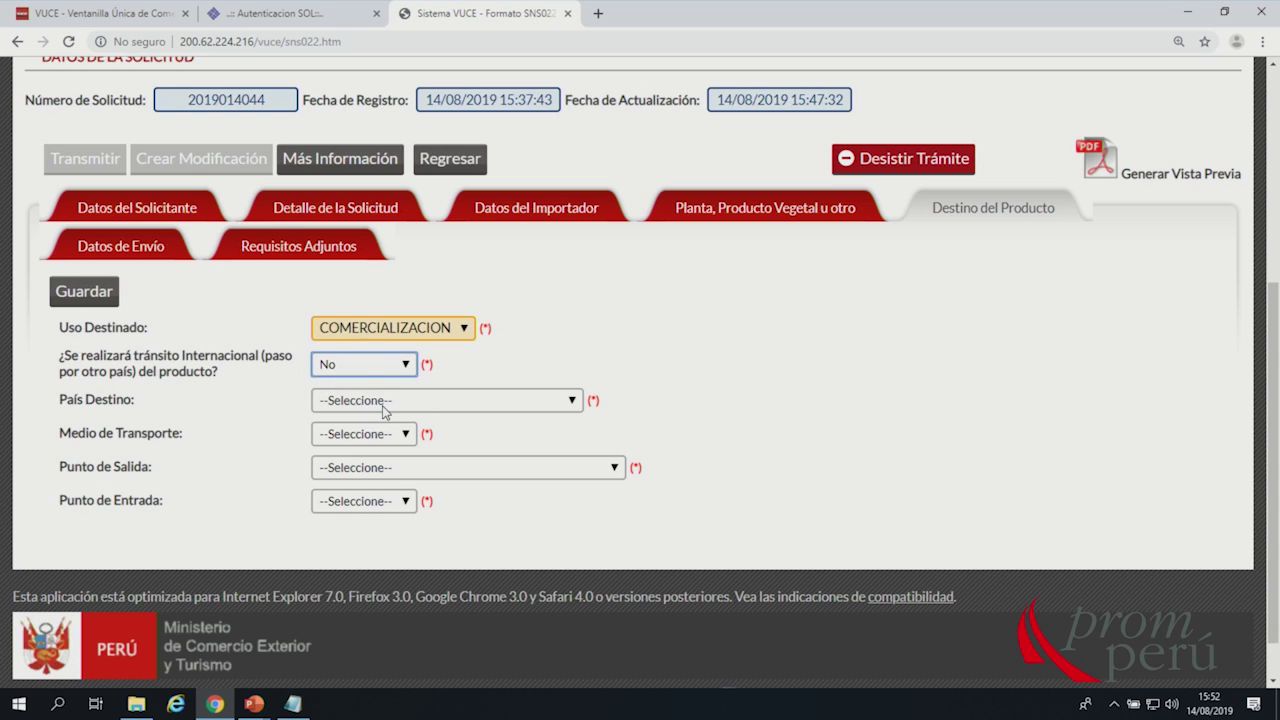
{"action": "left_click", "coordinate": [384, 408]}
{"action": "left_click", "coordinate": [384, 409]}
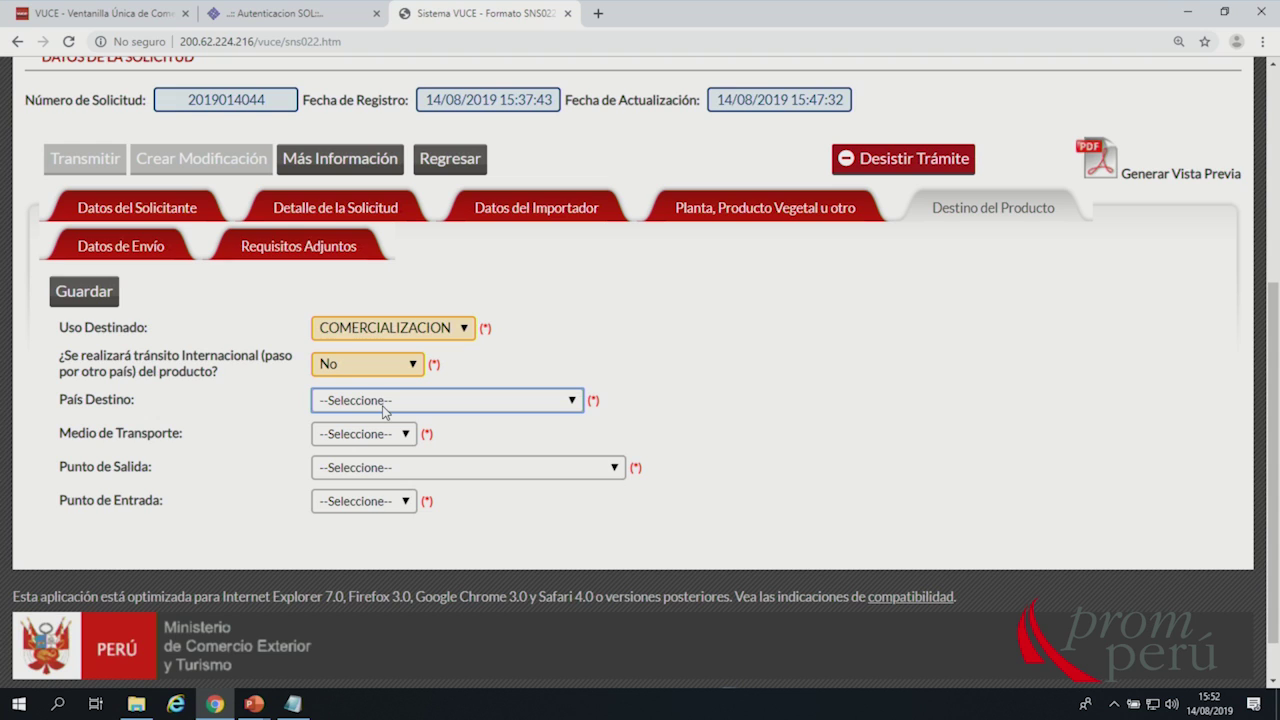
{"action": "left_click", "coordinate": [383, 405]}
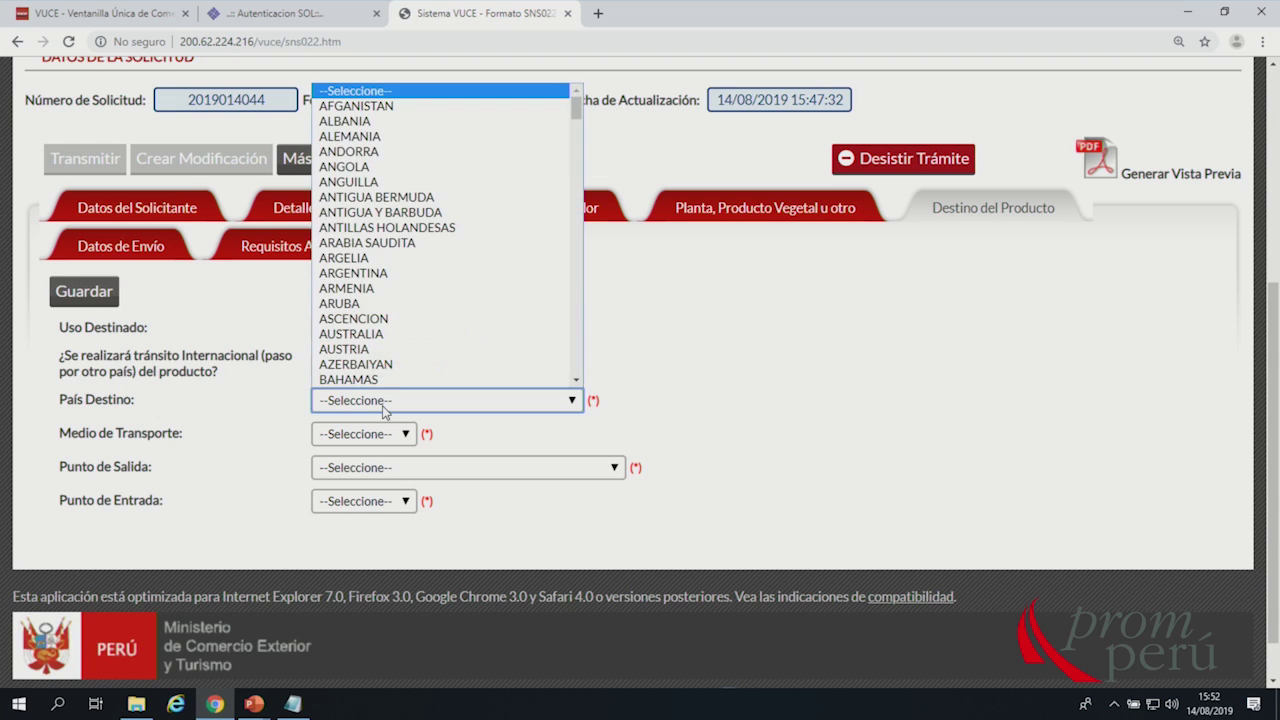
{"action": "type", "text": "eeuu"}
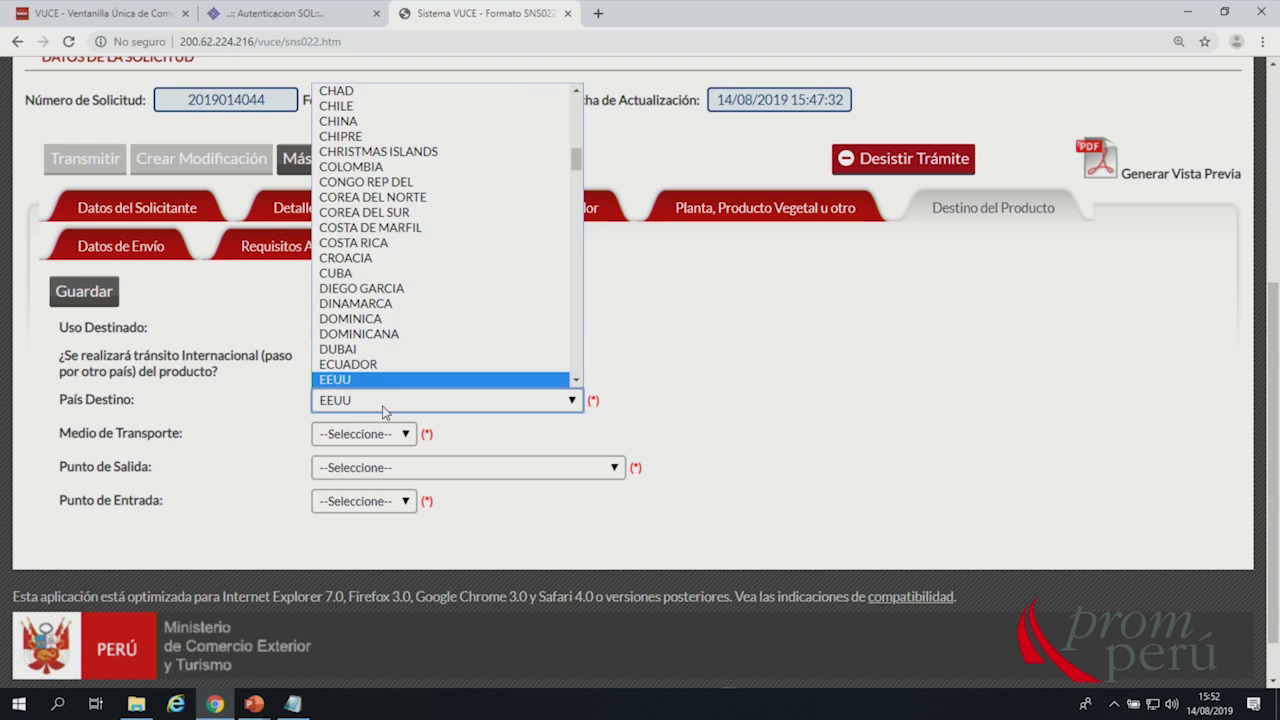
{"action": "key", "text": "Return"}
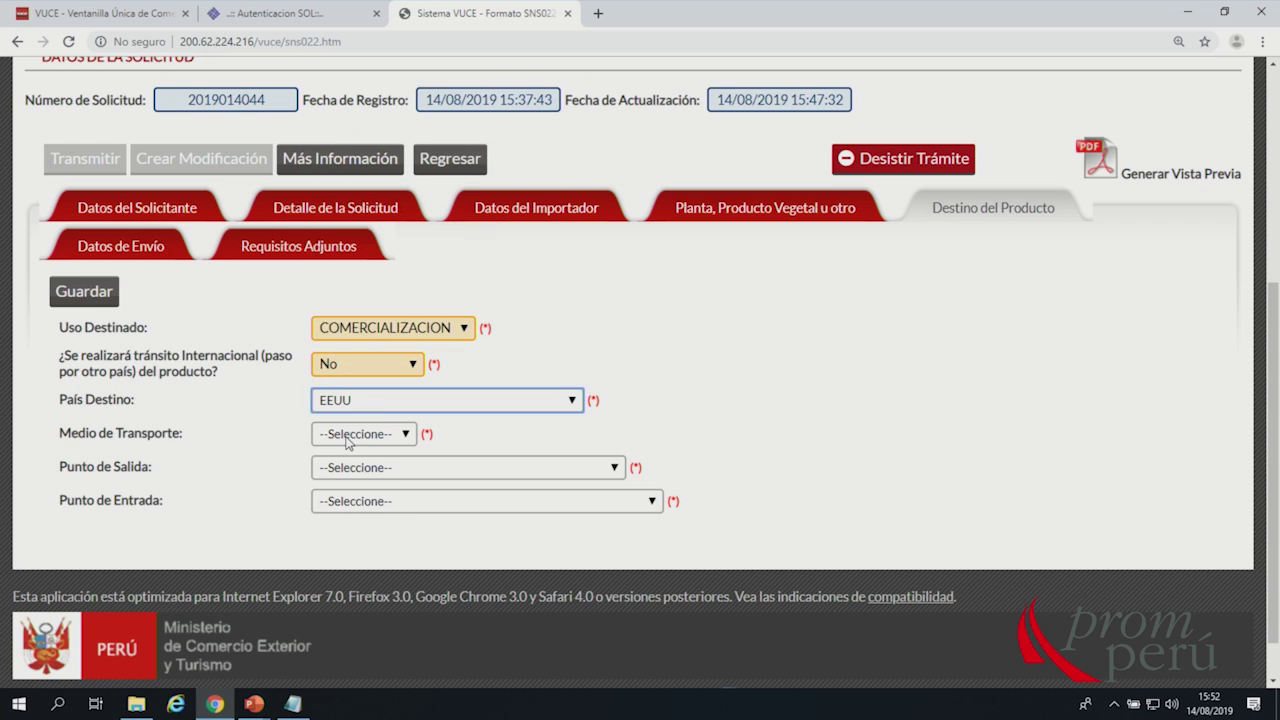
Step: Choose AEREO transport, Lima-Callao exit point and HOUSTON entry point, then save the destination
{"action": "left_click", "coordinate": [396, 435]}
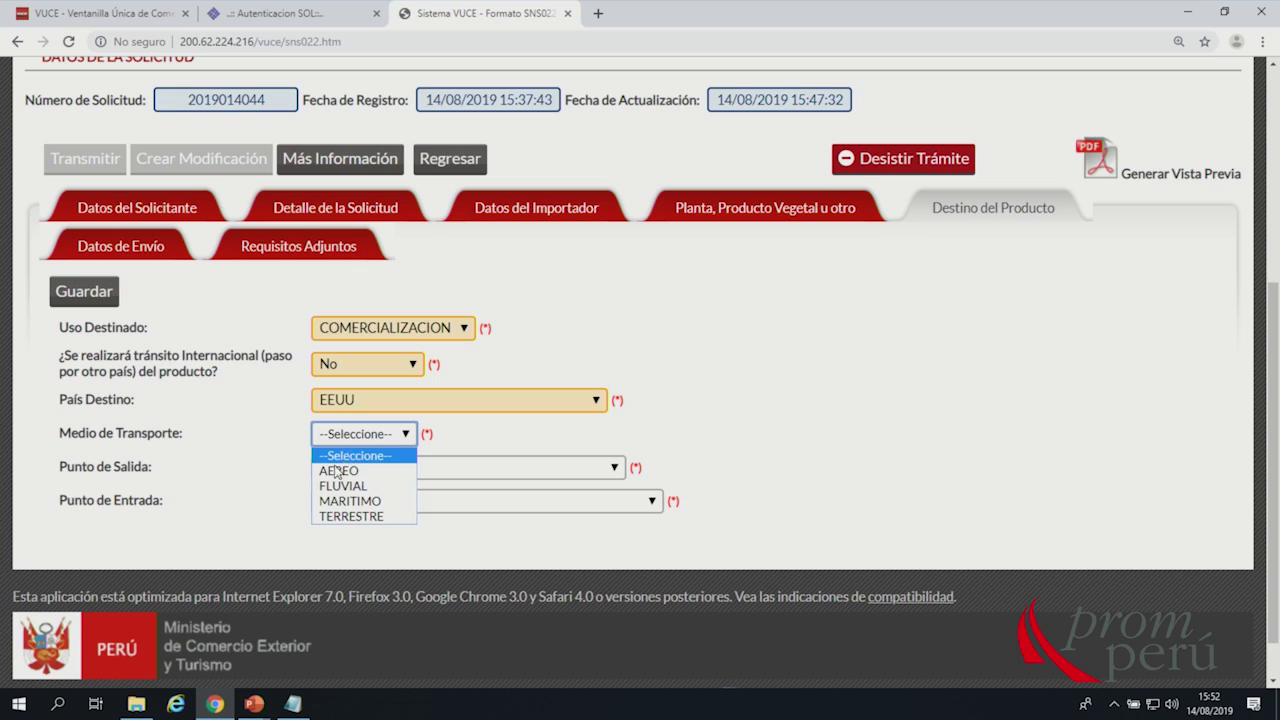
{"action": "left_click", "coordinate": [329, 476]}
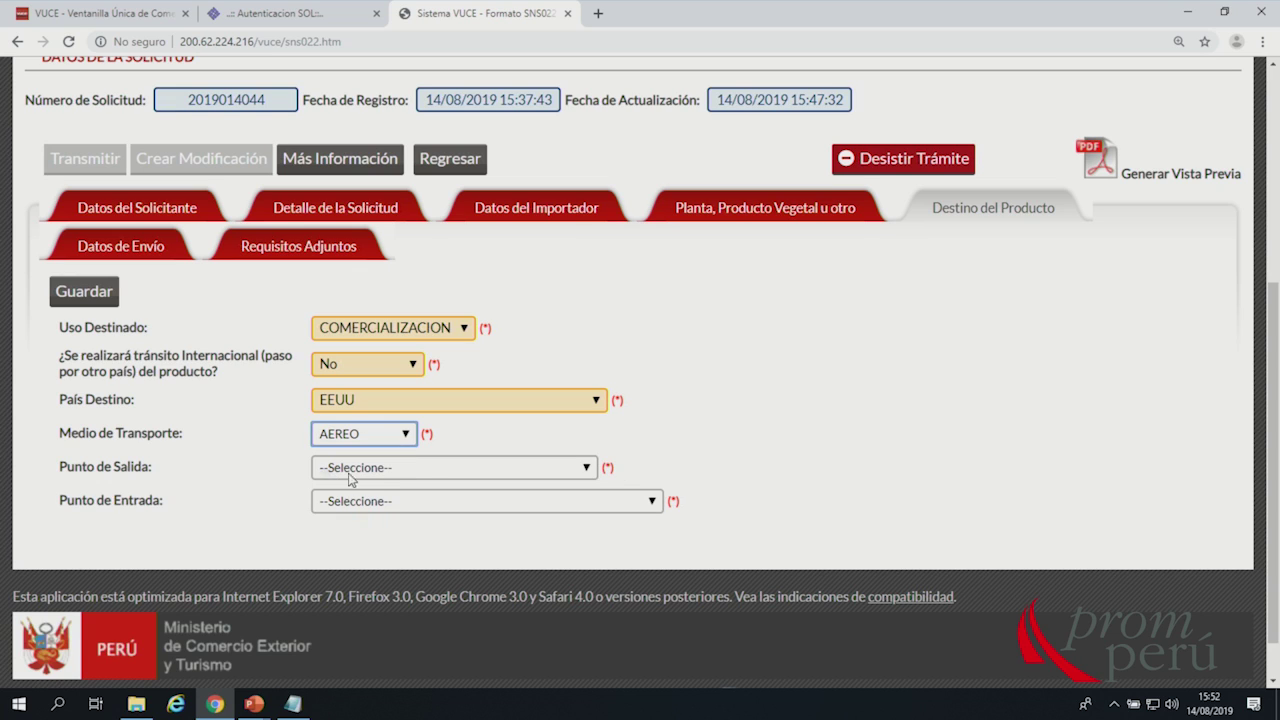
{"action": "left_click", "coordinate": [387, 475]}
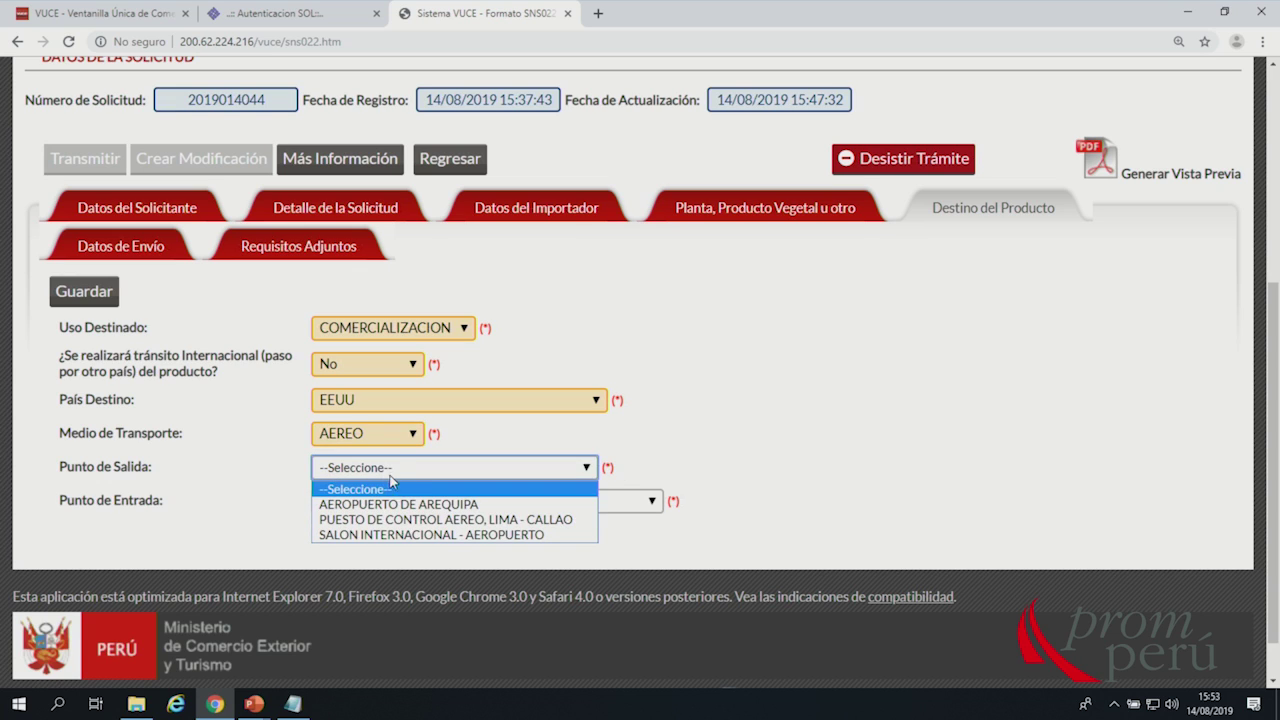
{"action": "left_click", "coordinate": [458, 520]}
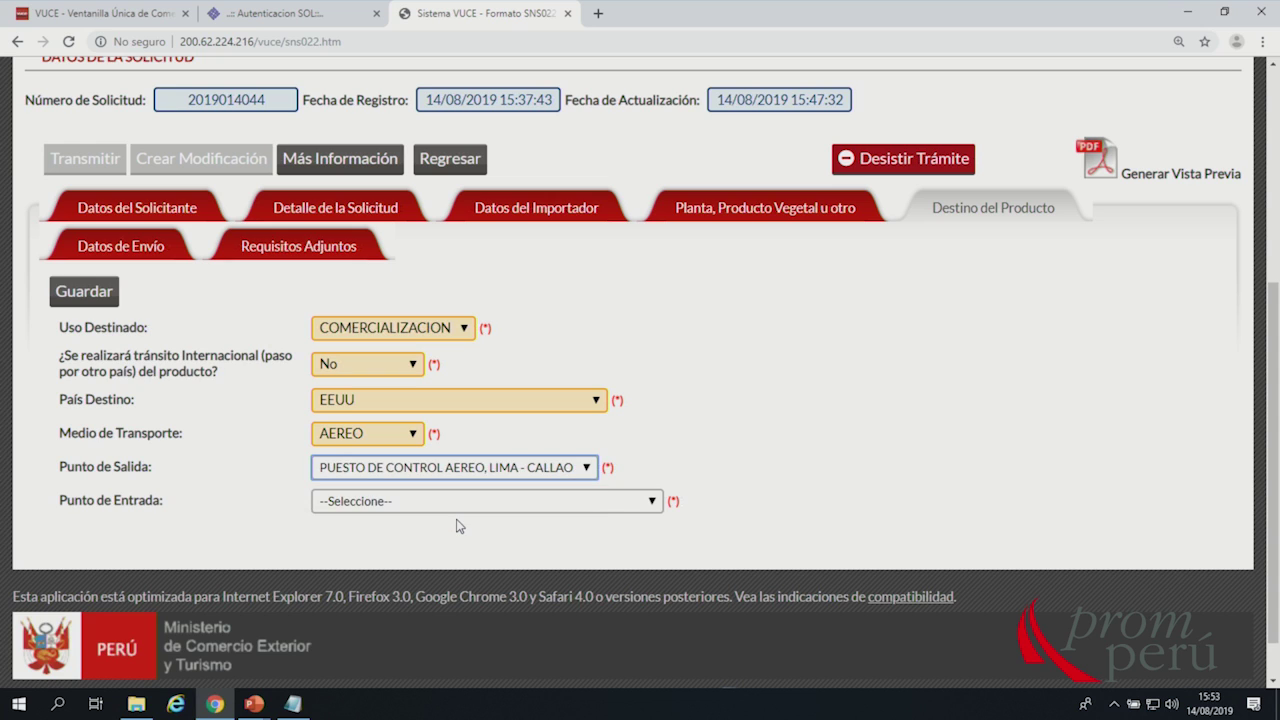
{"action": "left_click", "coordinate": [418, 505]}
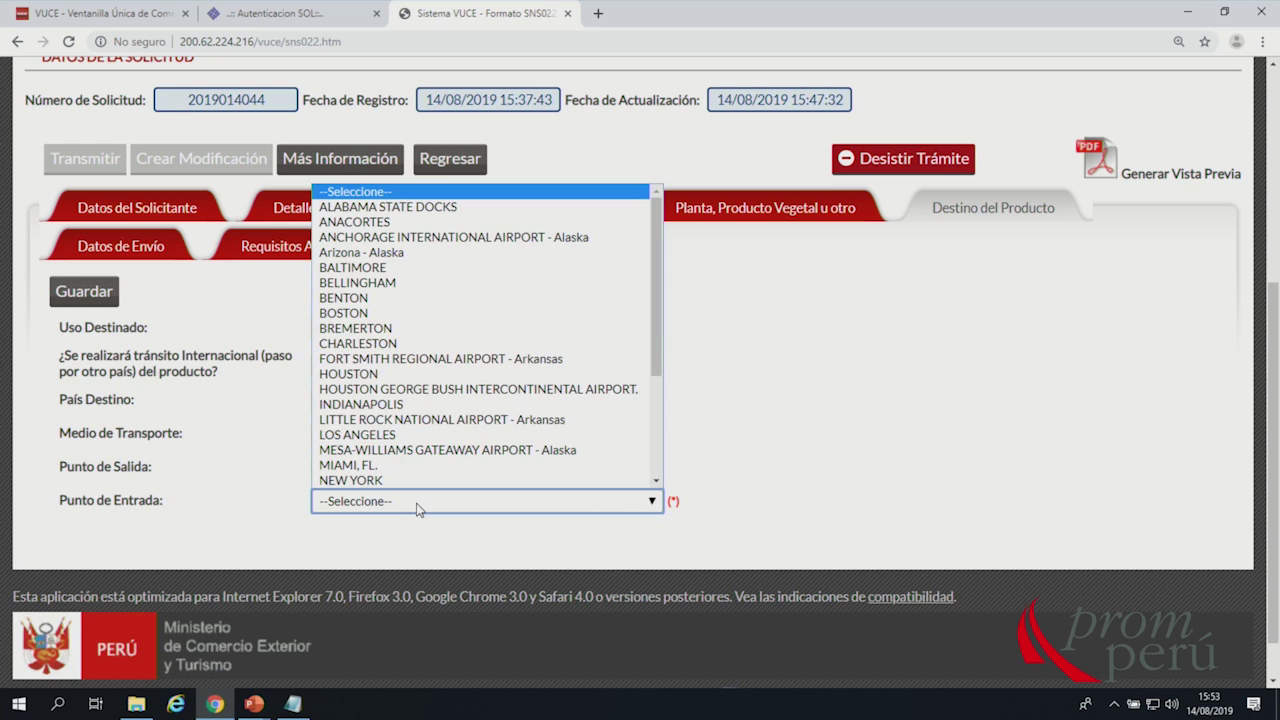
{"action": "left_click_drag", "start_coordinate": [658, 288], "coordinate": [658, 330]}
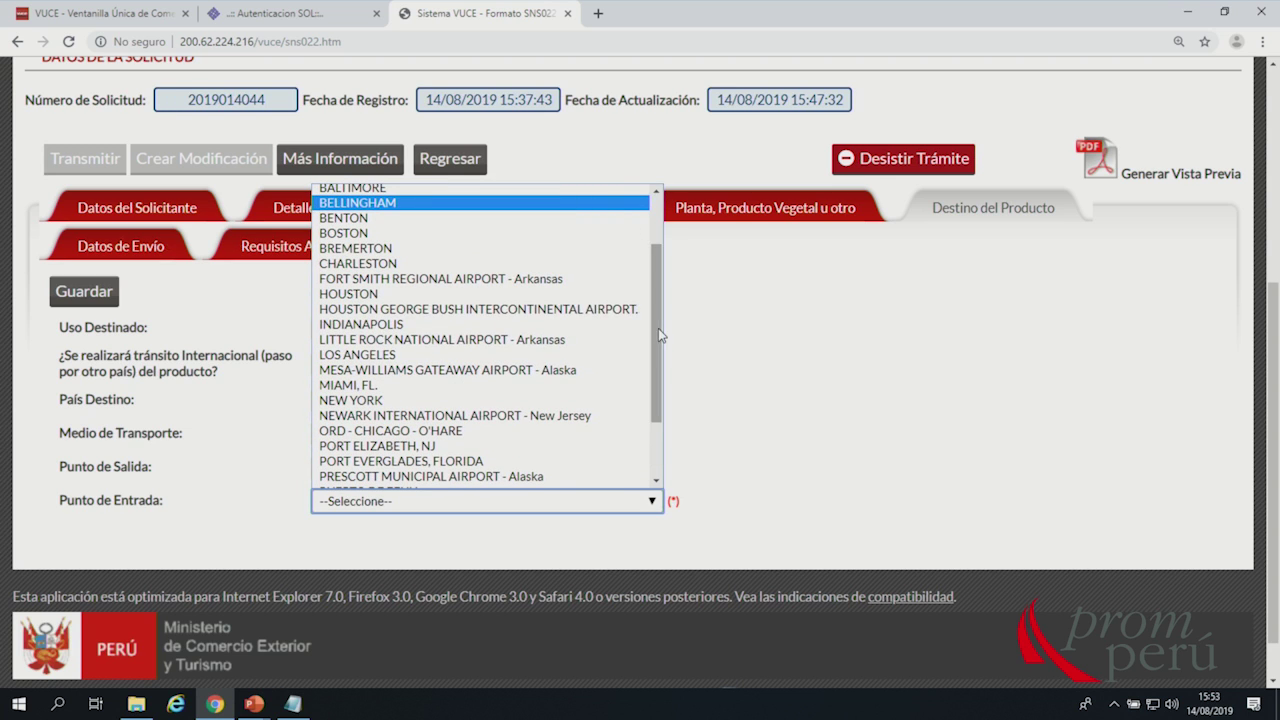
{"action": "left_click", "coordinate": [396, 294]}
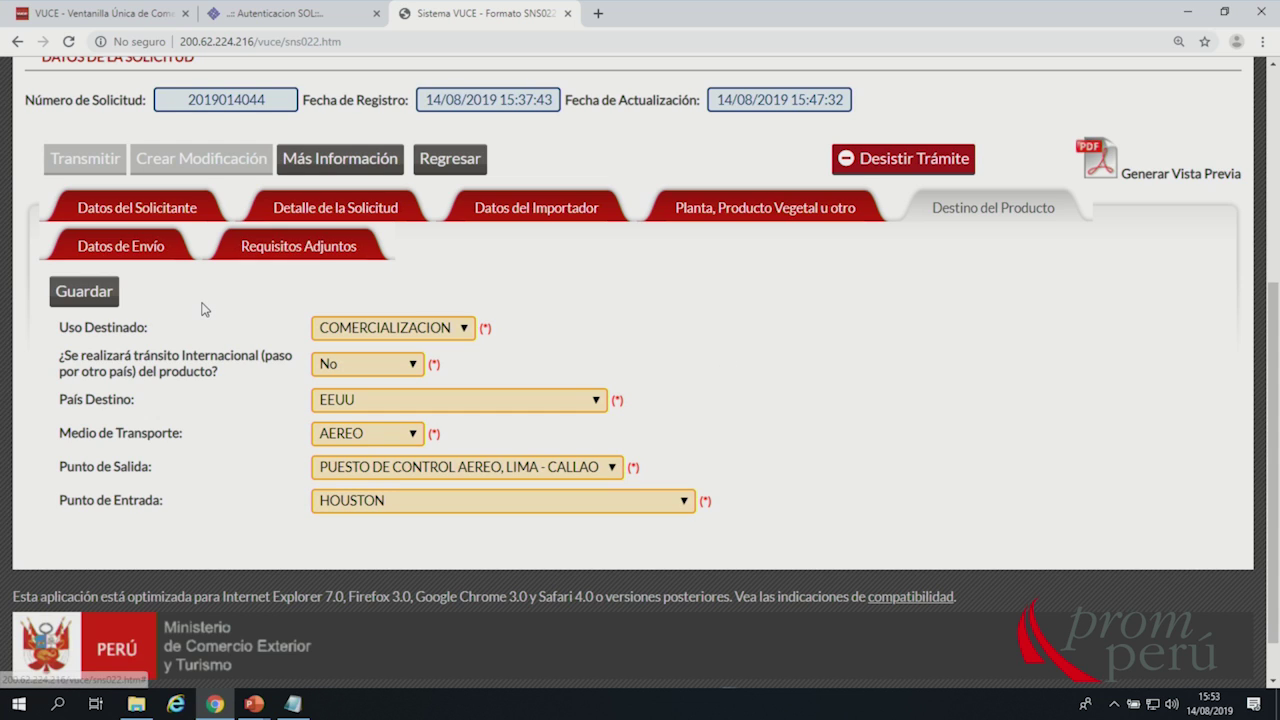
{"action": "left_click", "coordinate": [96, 298]}
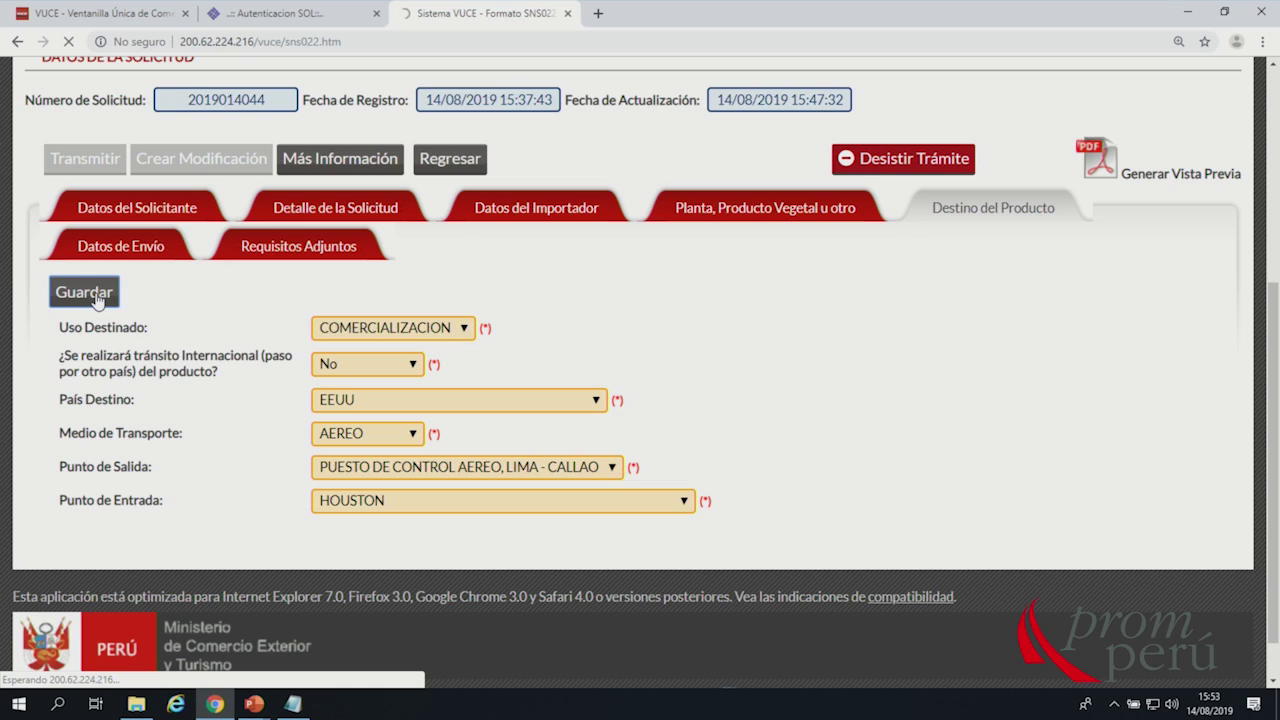
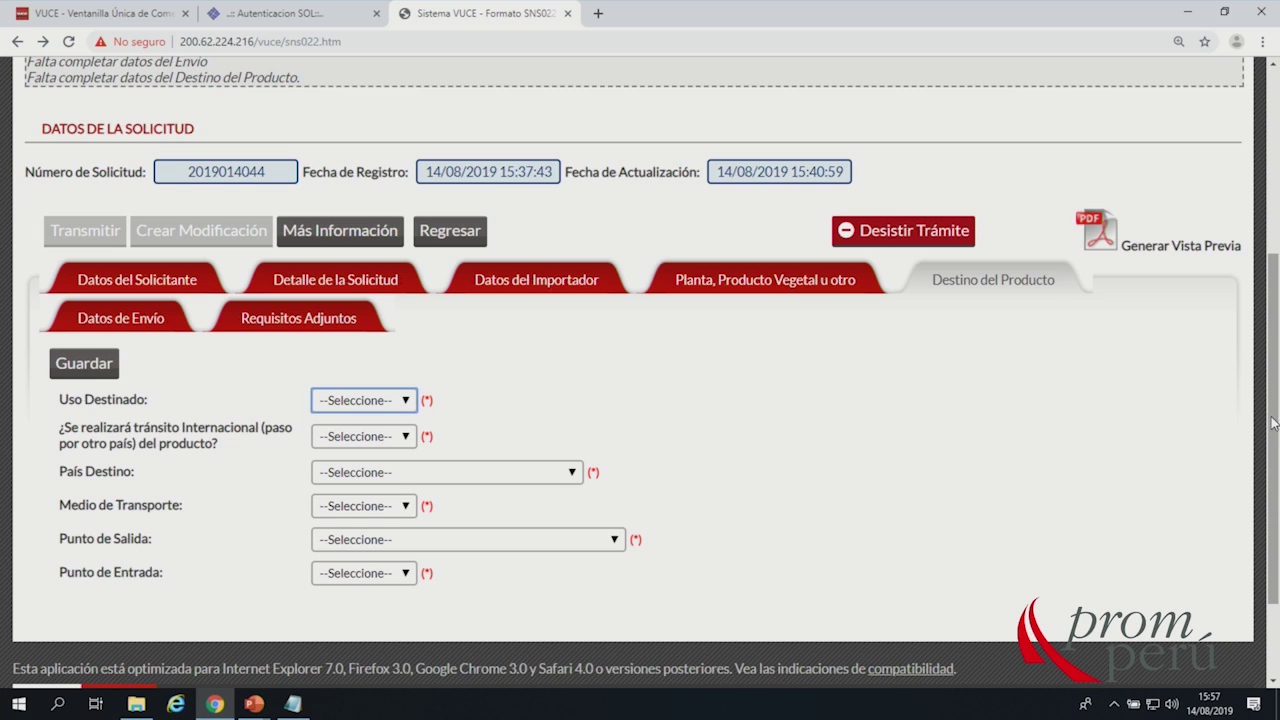
Step: Reload the form and set intended use to COMERCIALIZACION with no international transit
{"action": "scroll", "coordinate": [700, 300], "scroll_direction": "down", "scroll_amount": 3}
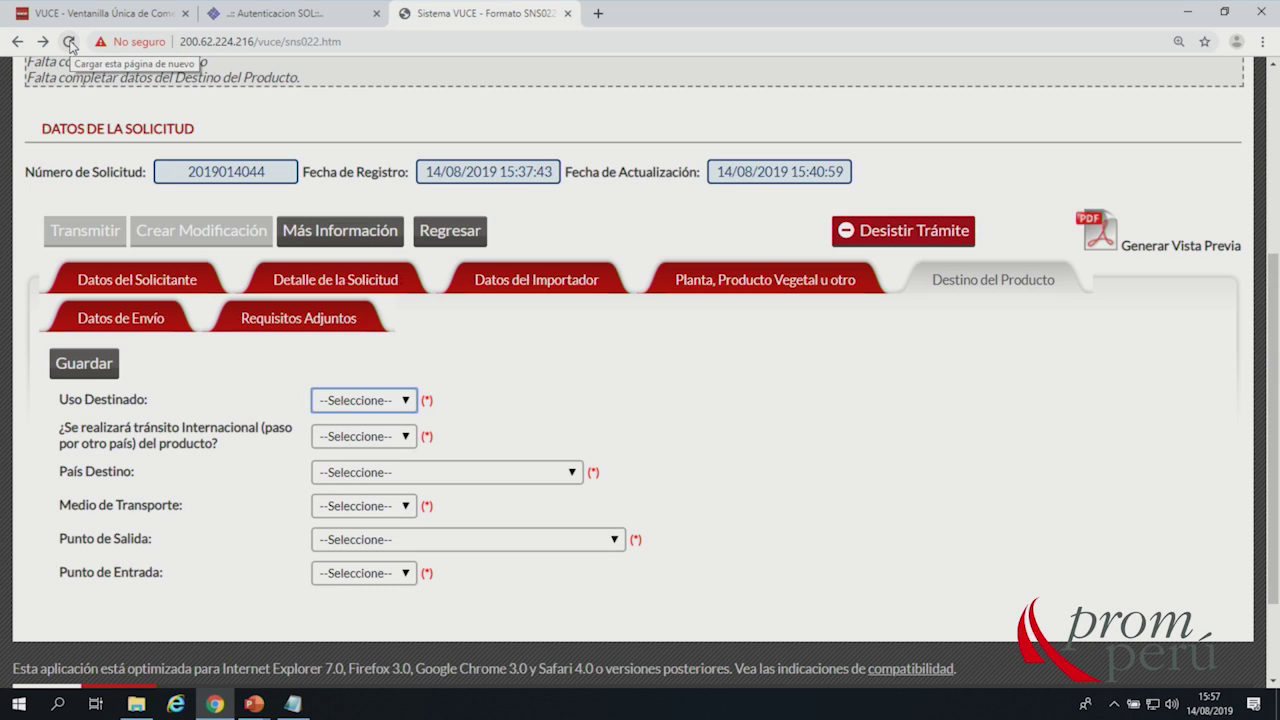
{"action": "left_click", "coordinate": [70, 44]}
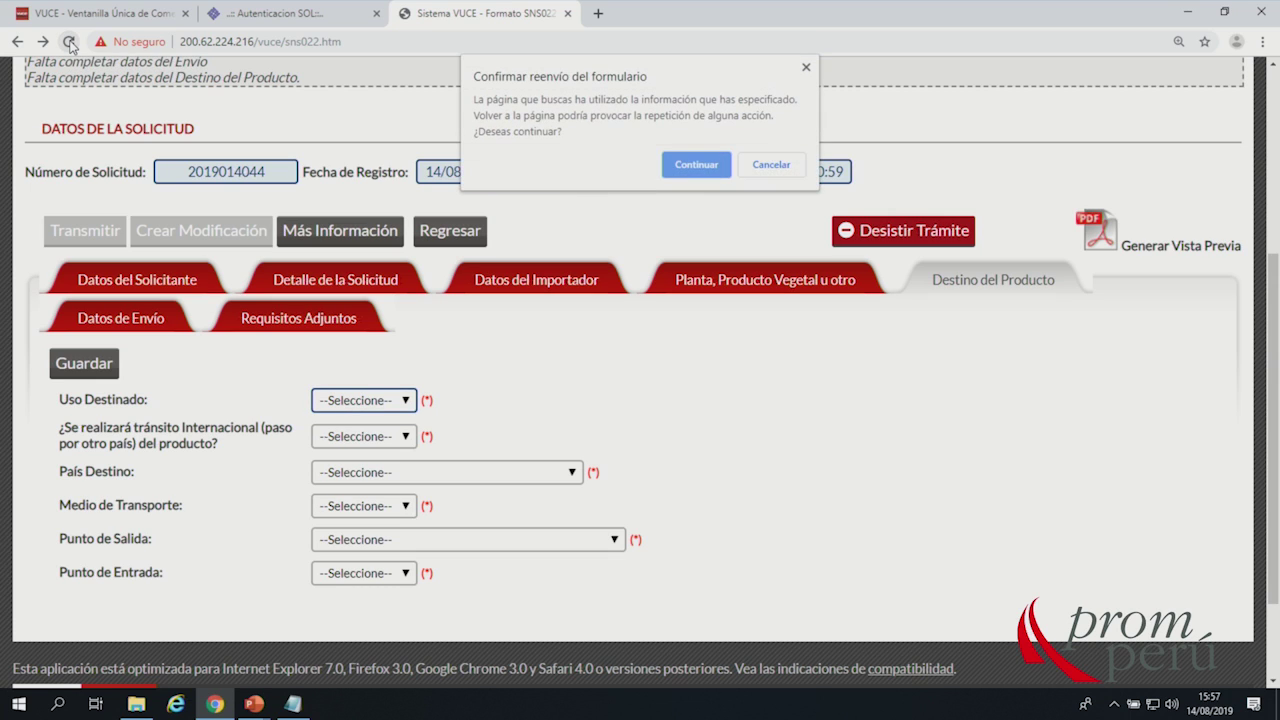
{"action": "left_click", "coordinate": [697, 165]}
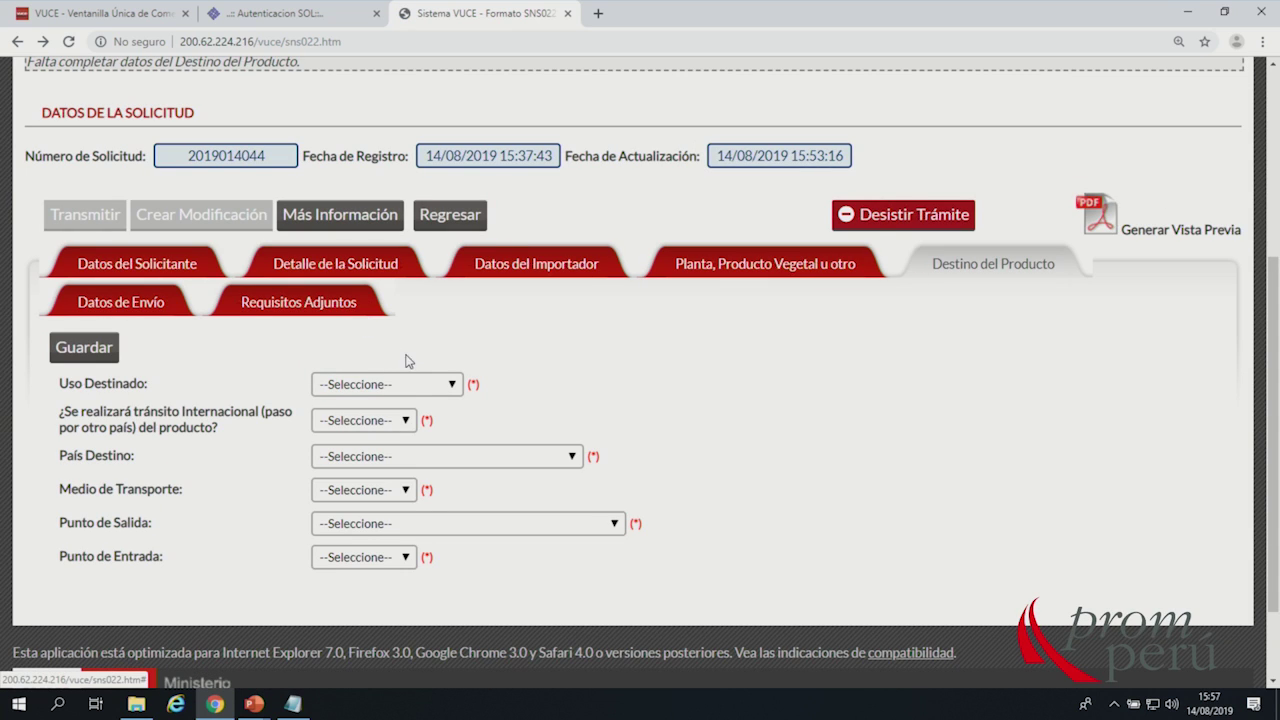
{"action": "left_click", "coordinate": [415, 386]}
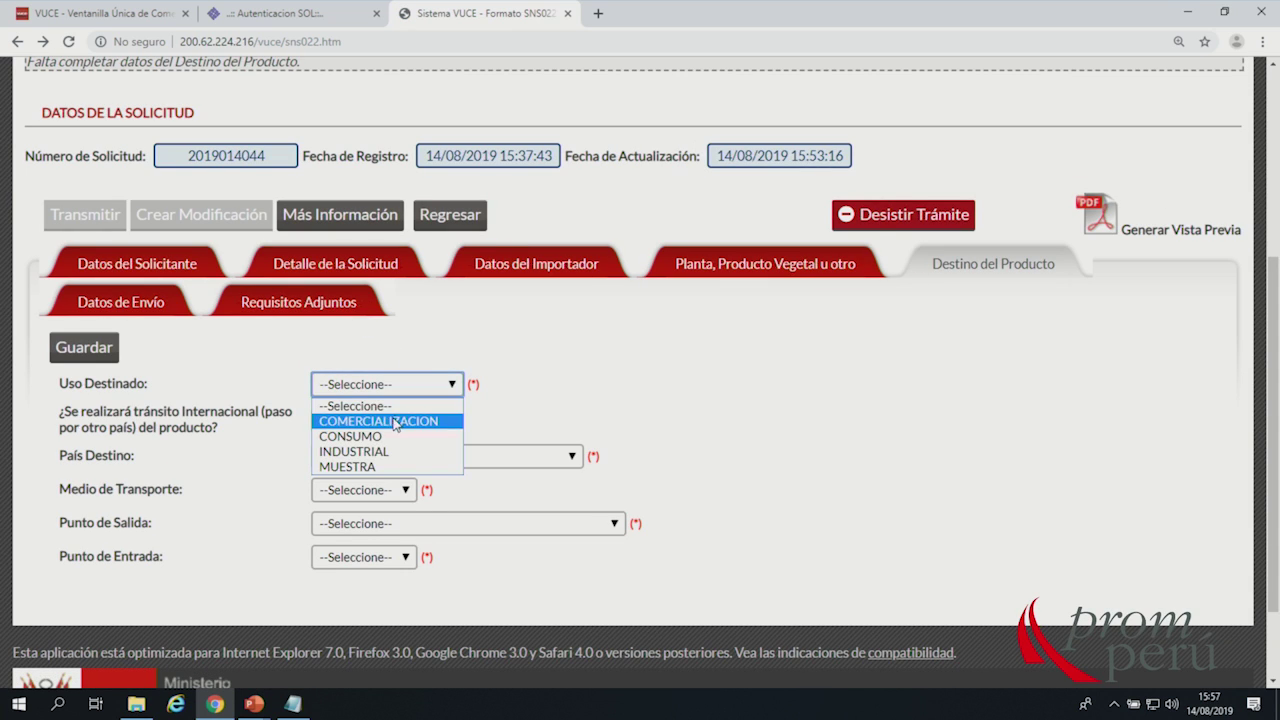
{"action": "left_click", "coordinate": [392, 423]}
{"action": "left_click", "coordinate": [376, 424]}
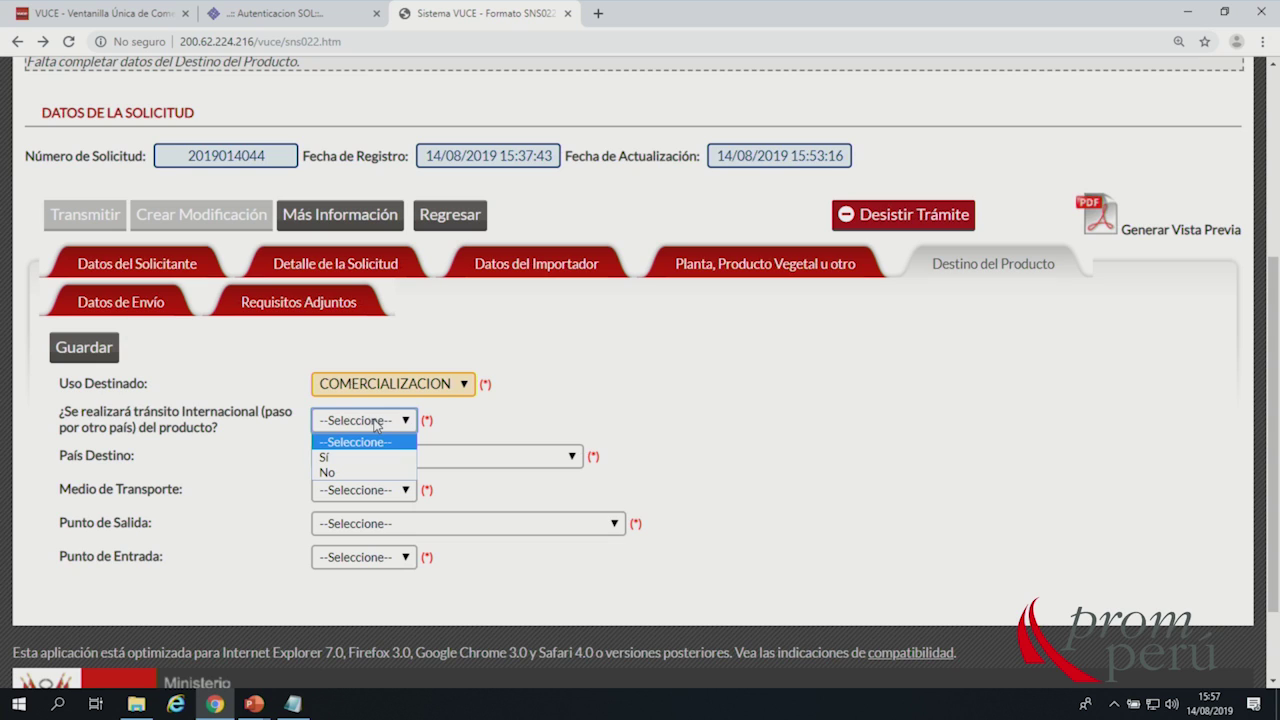
{"action": "left_click", "coordinate": [331, 473]}
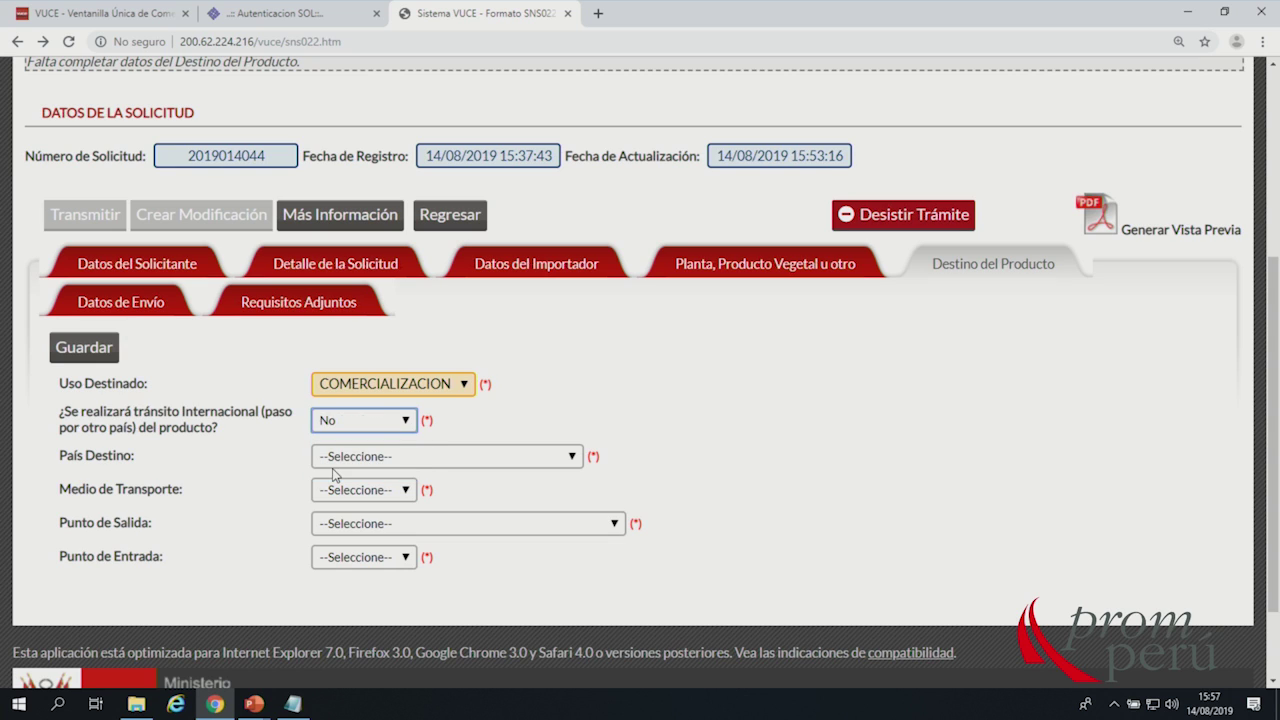
Step: Choose EEUU by AEREO, exiting Lima - Callao, entering Fort Smith Regional Airport Arkansas, and save
{"action": "left_click", "coordinate": [380, 459]}
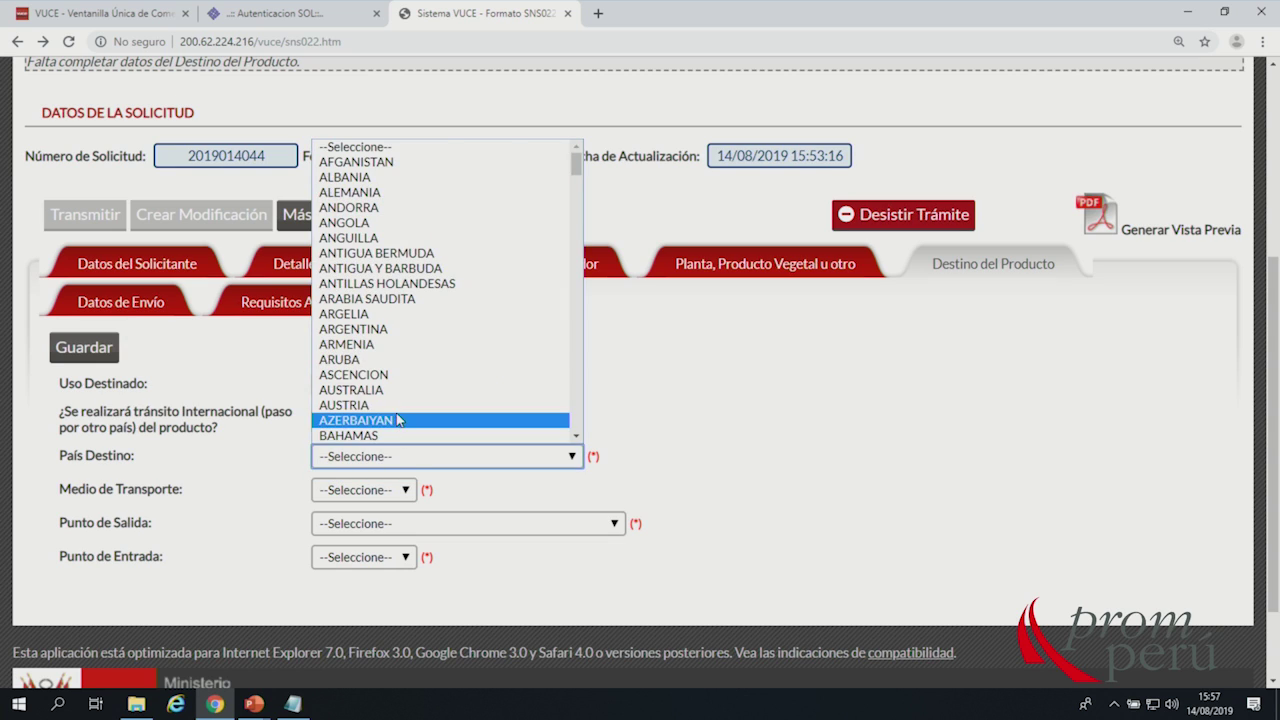
{"action": "key", "text": "e"}
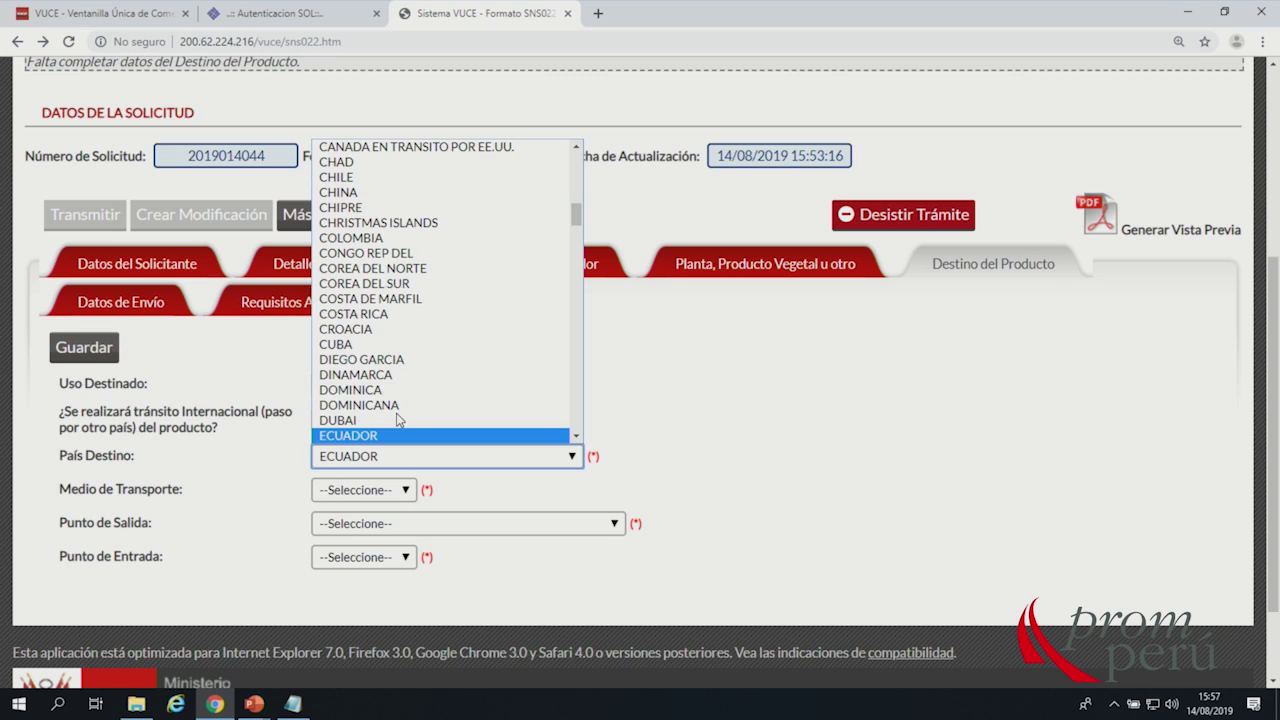
{"action": "key", "text": "e"}
{"action": "key", "text": "Return"}
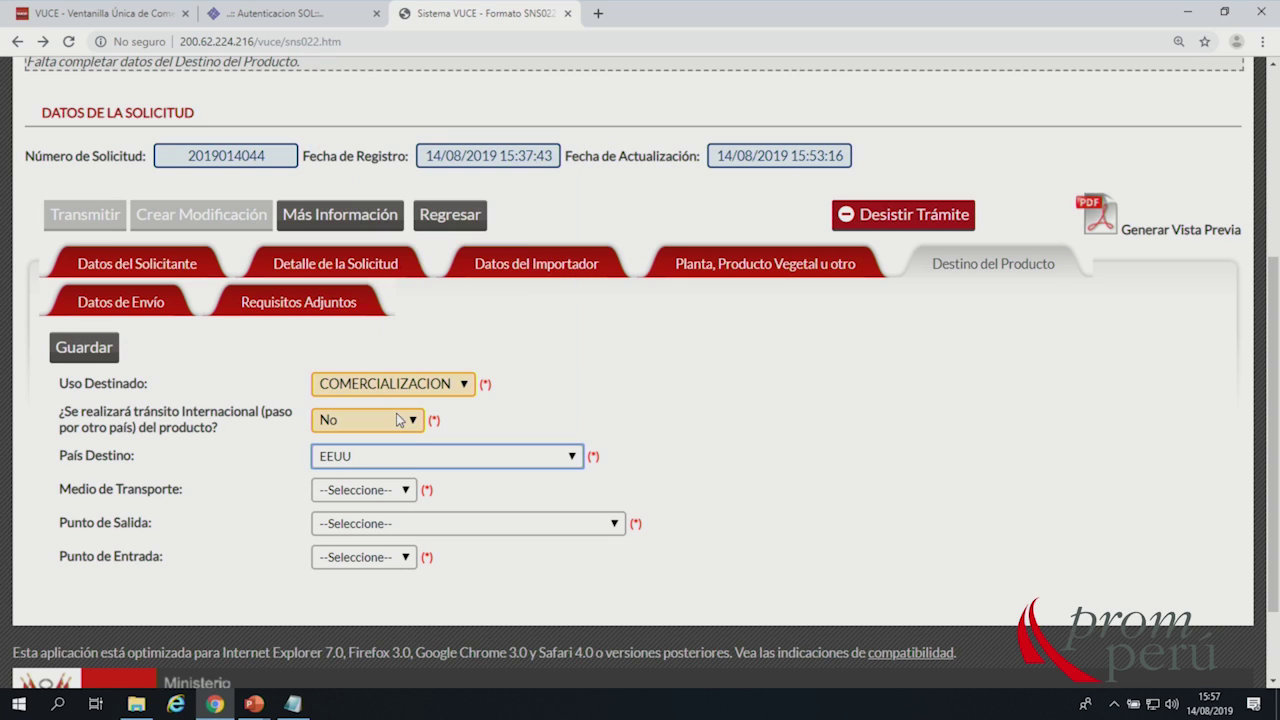
{"action": "left_click", "coordinate": [378, 495]}
{"action": "left_click", "coordinate": [370, 527]}
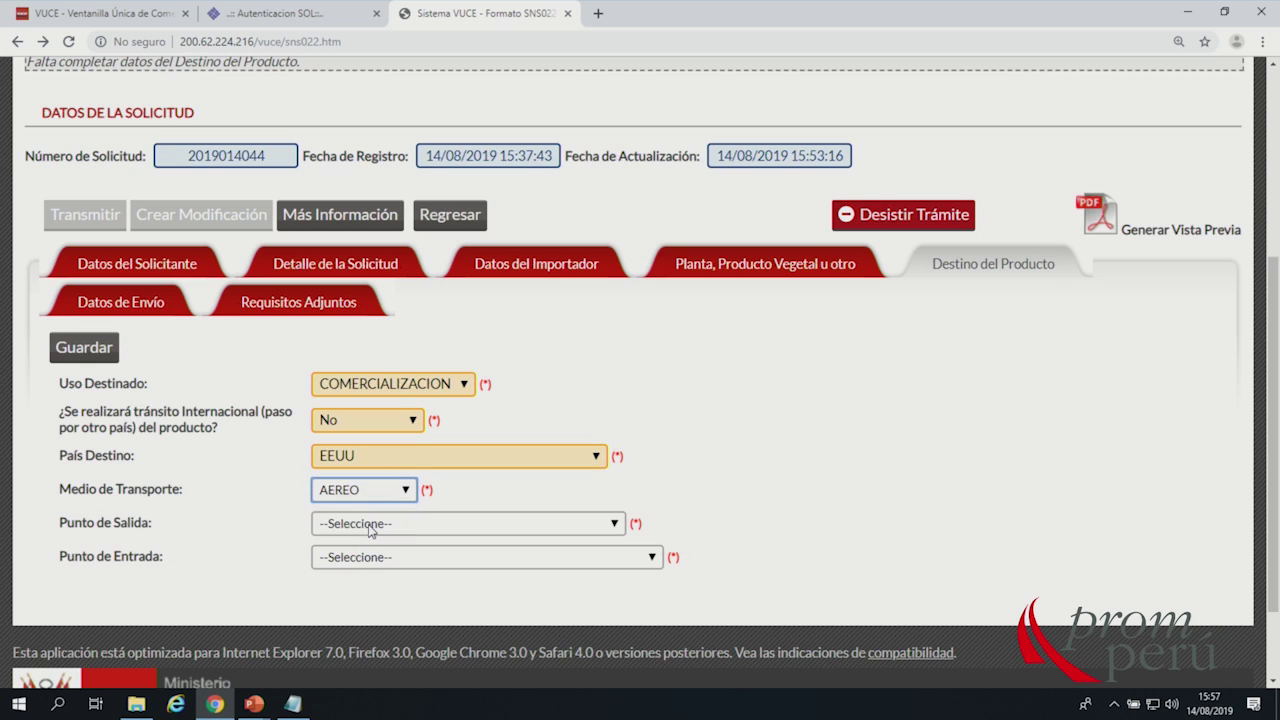
{"action": "left_click", "coordinate": [379, 528]}
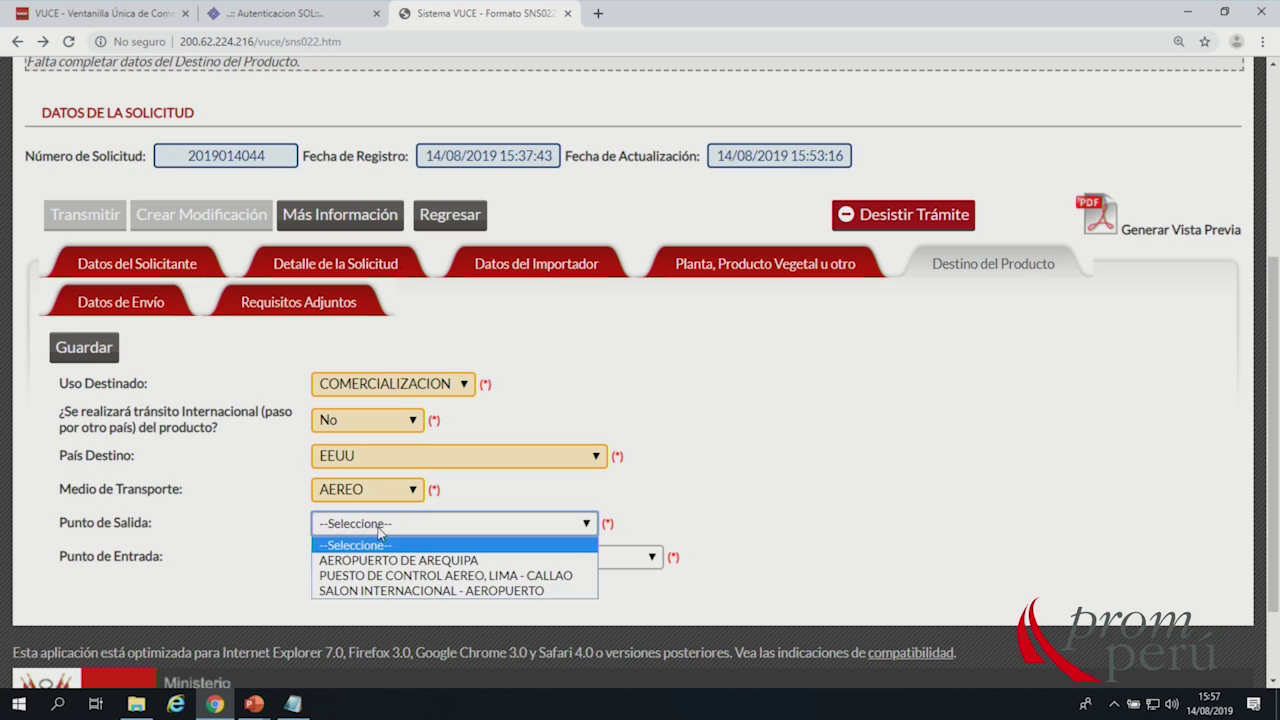
{"action": "left_click", "coordinate": [435, 576]}
{"action": "left_click", "coordinate": [436, 557]}
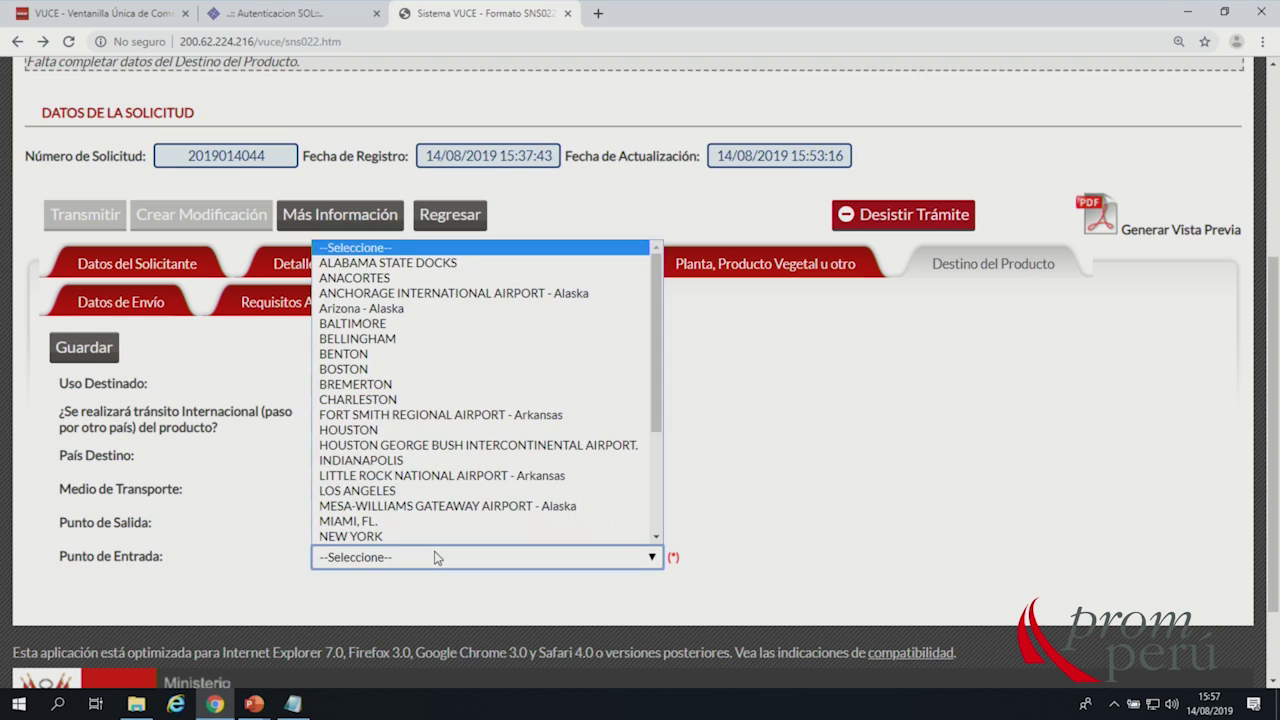
{"action": "left_click", "coordinate": [491, 415]}
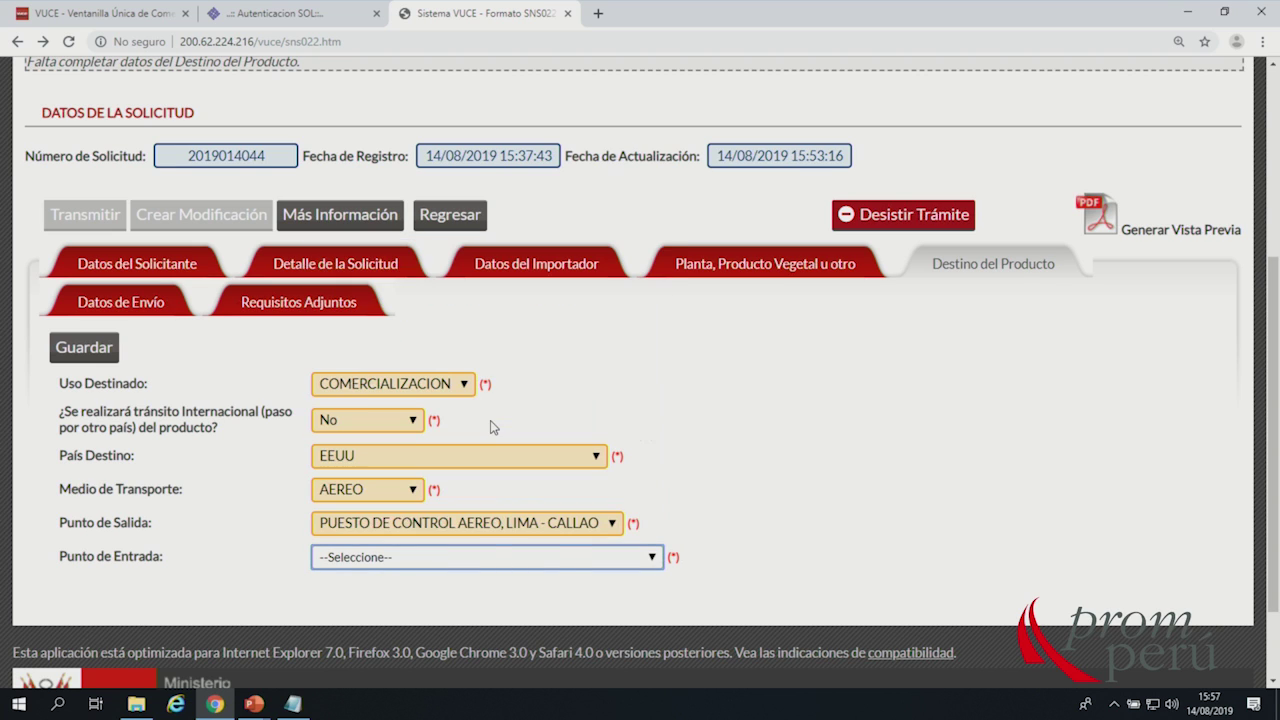
{"action": "left_click", "coordinate": [88, 350]}
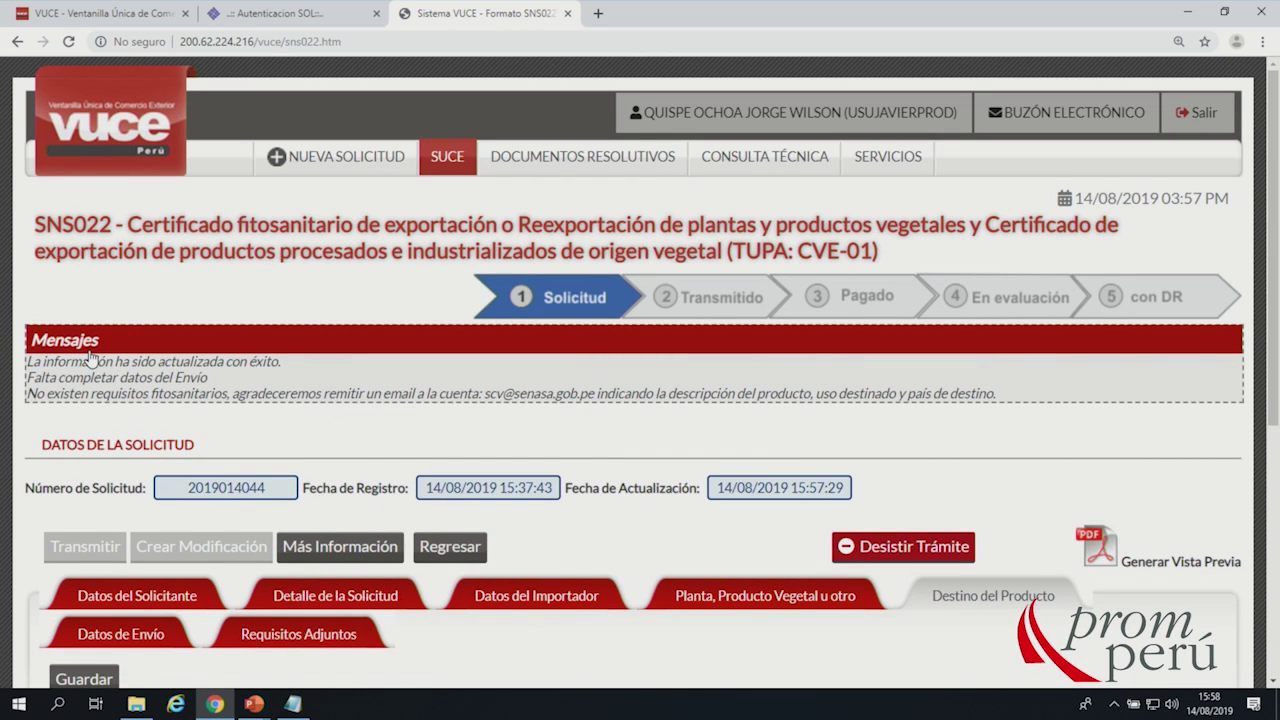
Step: Check the success message and the saved EEUU, AEREO, Fort Smith destination fields
{"action": "left_click_drag", "start_coordinate": [1276, 340], "coordinate": [1276, 398]}
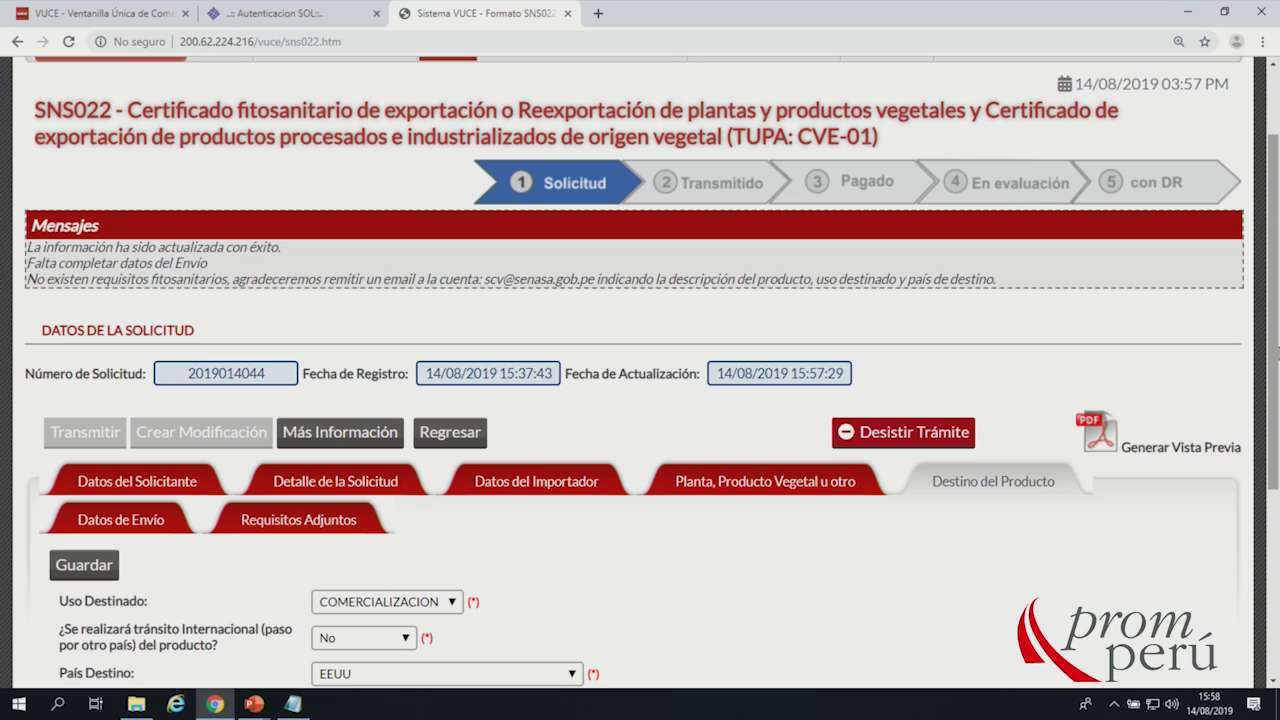
{"action": "scroll", "coordinate": [771, 368], "scroll_direction": "down", "scroll_amount": 3}
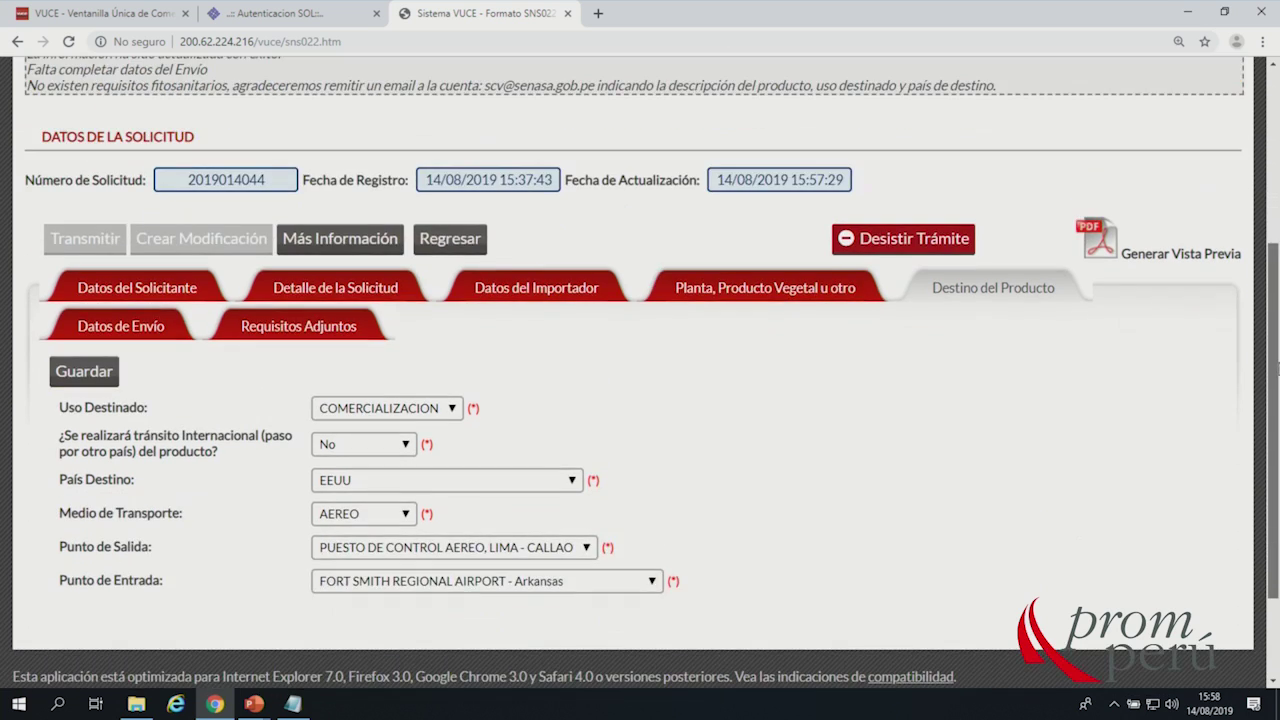
{"action": "scroll", "coordinate": [771, 368], "scroll_direction": "up", "scroll_amount": 3}
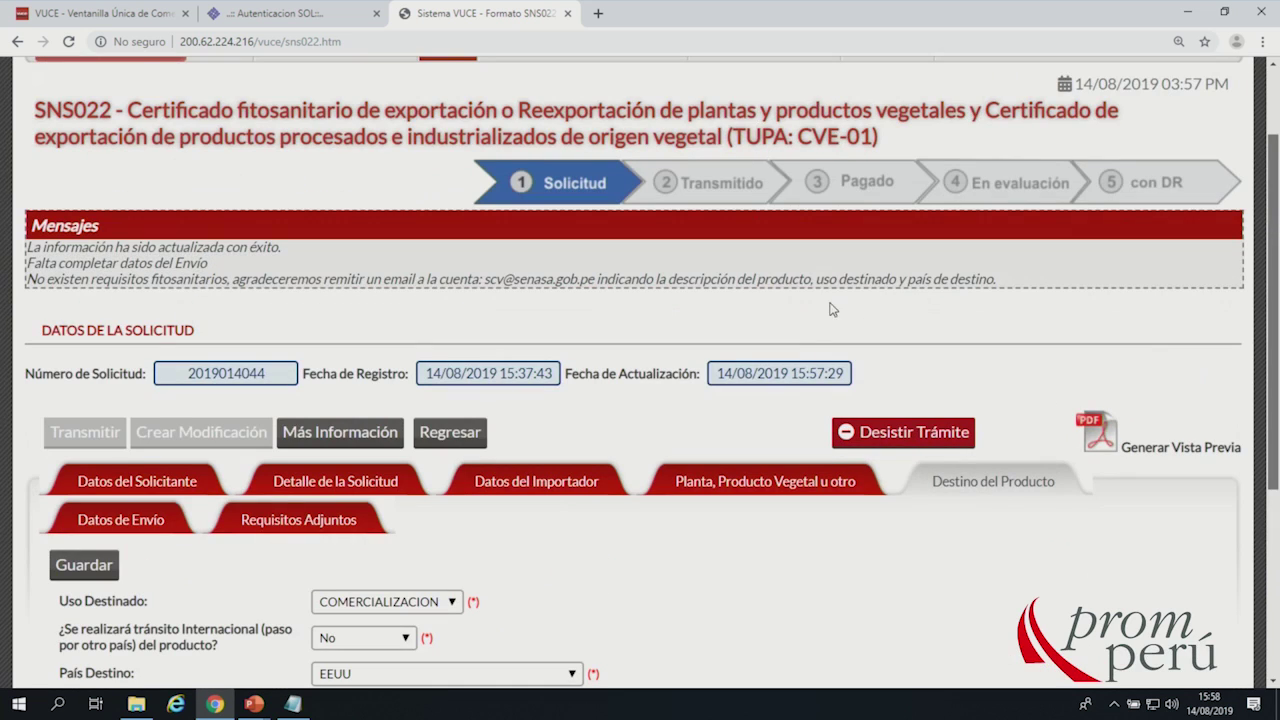
Step: Show the Planta, Producto Vegetal u otro tab and bring the PALTA row's EDITAR column into view
{"action": "left_click", "coordinate": [765, 490]}
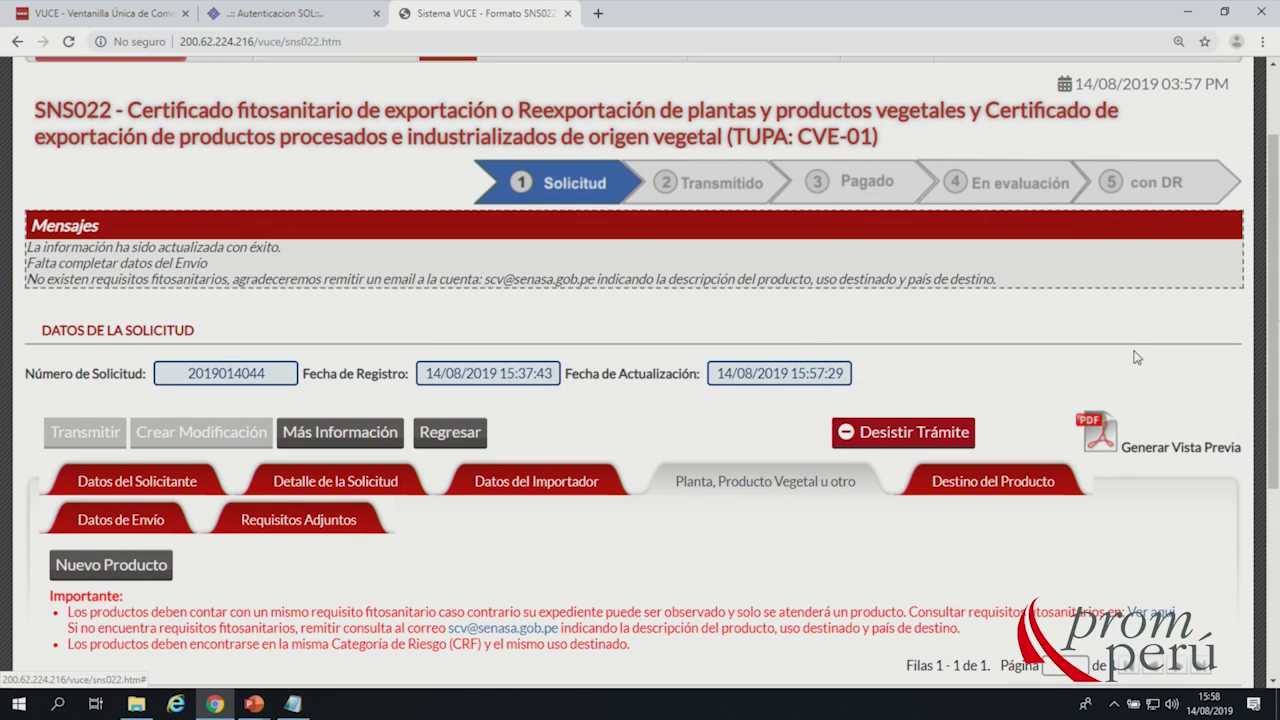
{"action": "left_click_drag", "start_coordinate": [1274, 337], "coordinate": [1274, 490]}
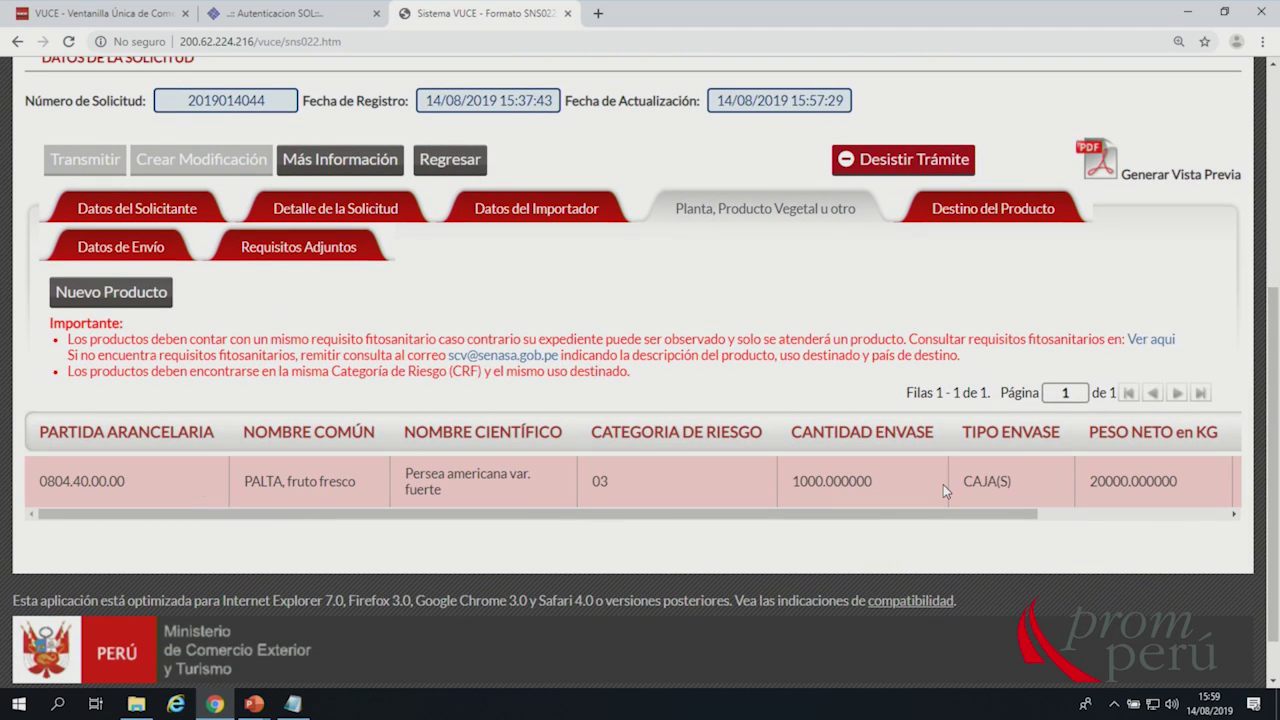
{"action": "left_click_drag", "start_coordinate": [866, 515], "coordinate": [1097, 519]}
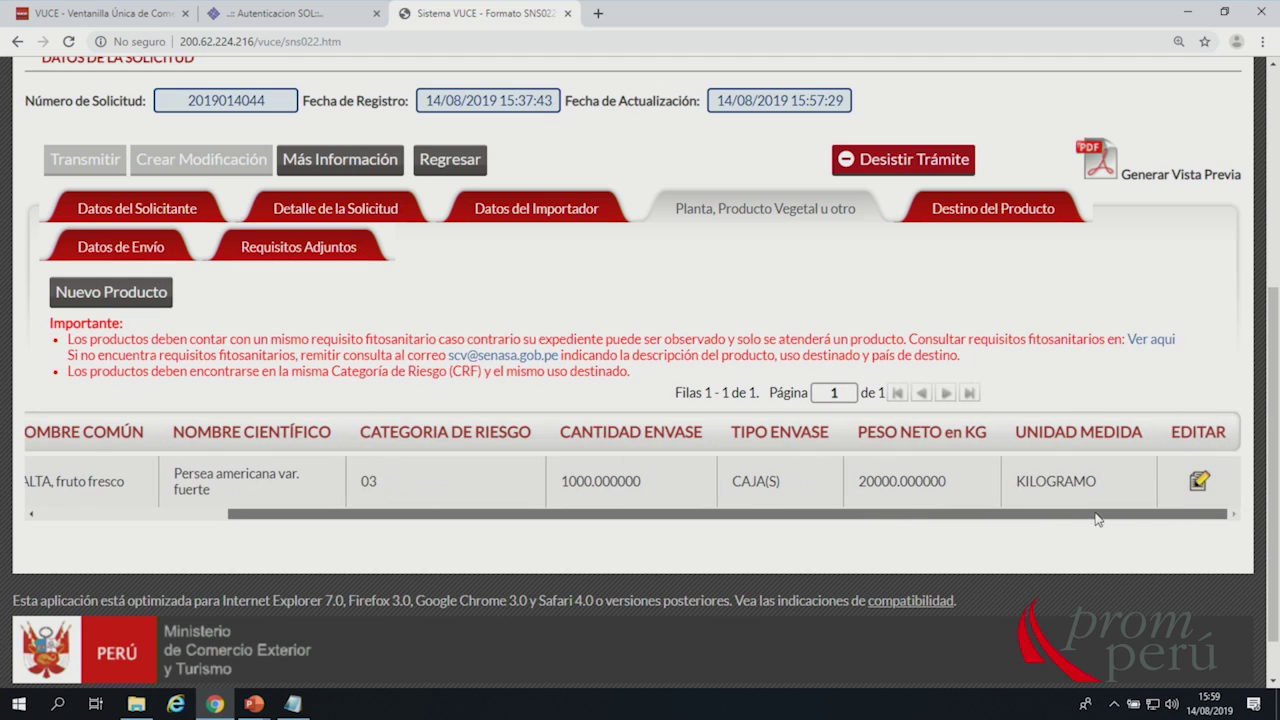
Step: Edit the PALTA product and search the catalogue for PALTA
{"action": "left_click", "coordinate": [1200, 482]}
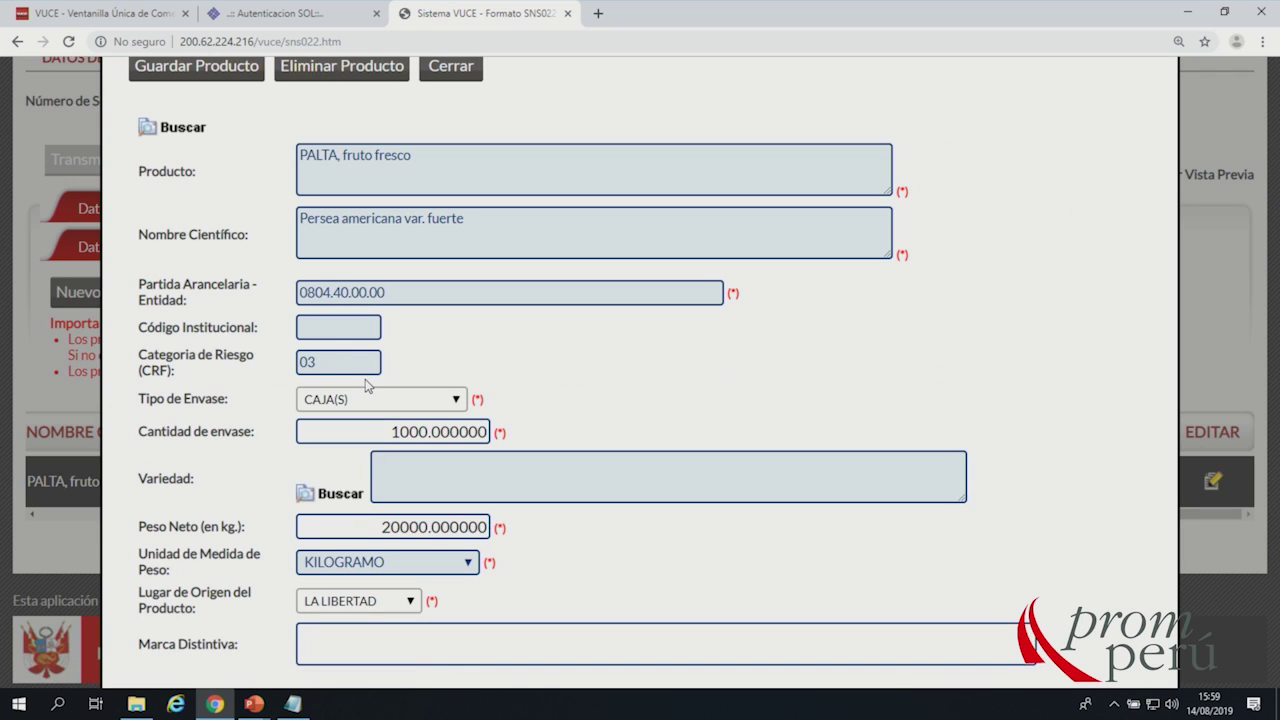
{"action": "left_click", "coordinate": [150, 133]}
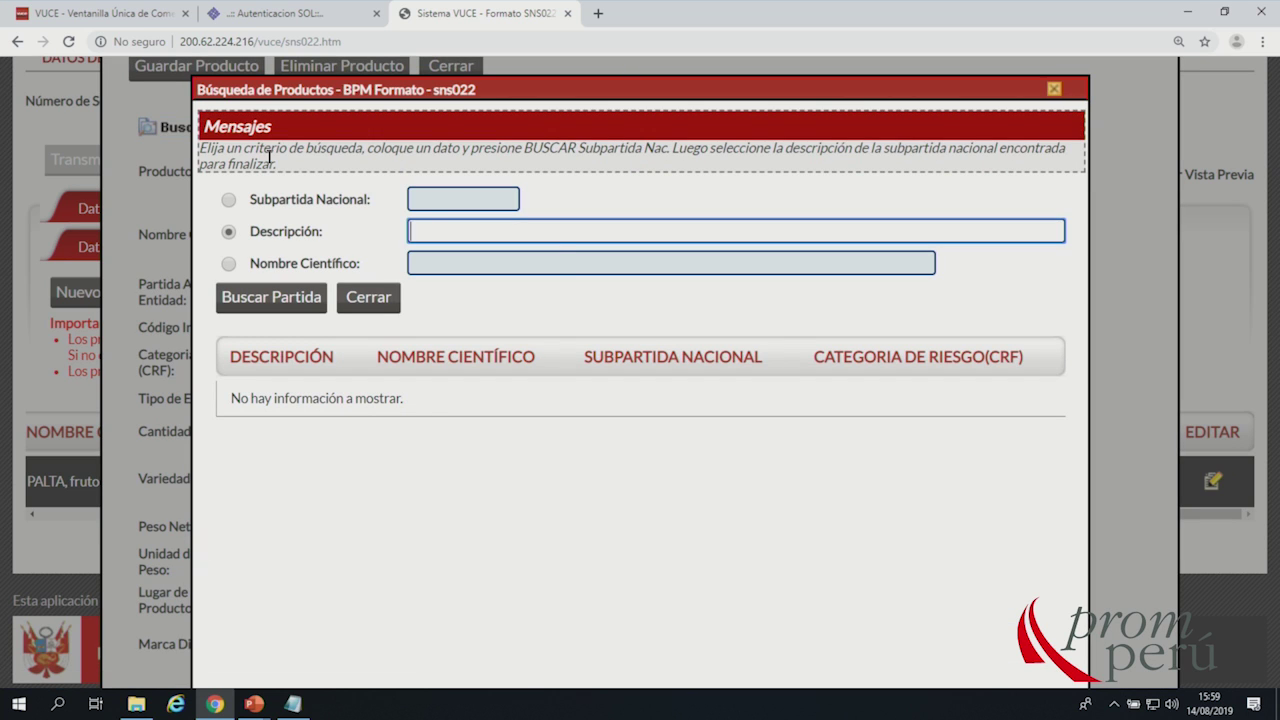
{"action": "type", "text": "PALT"}
{"action": "left_click", "coordinate": [268, 155]}
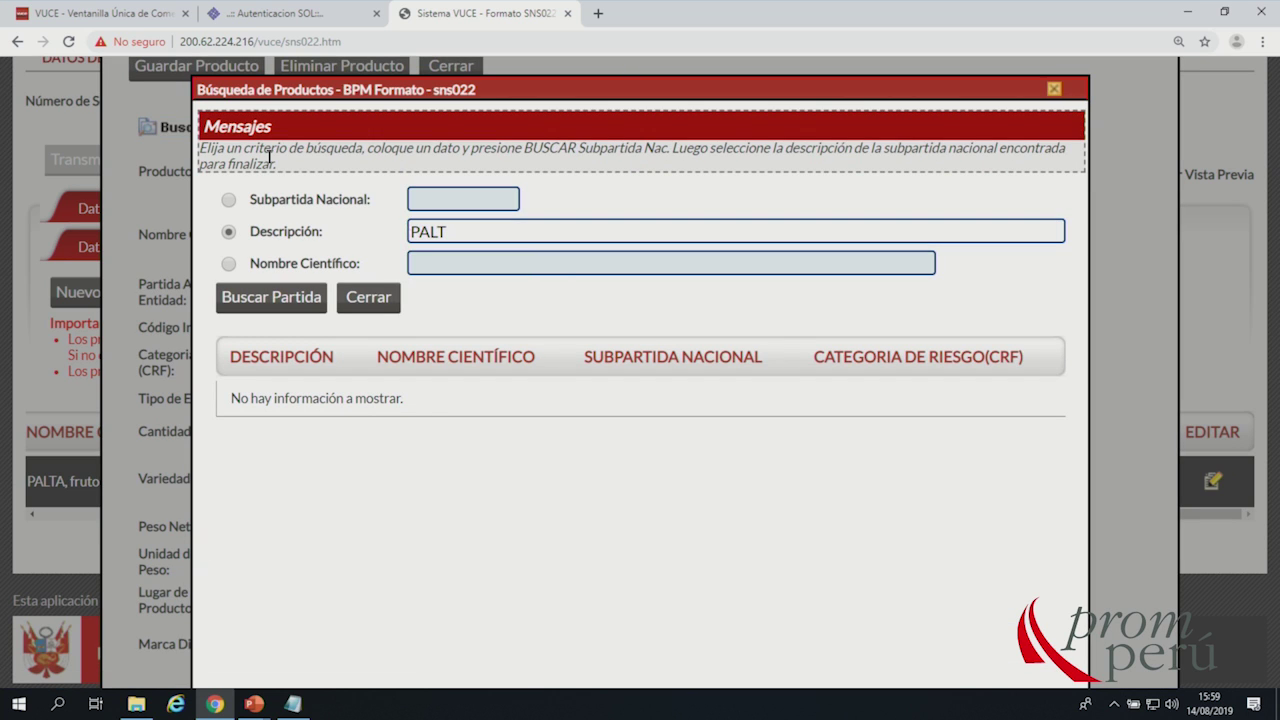
{"action": "left_click", "coordinate": [467, 231]}
{"action": "type", "text": "A"}
{"action": "key", "text": "Tab"}
{"action": "left_click", "coordinate": [293, 306]}
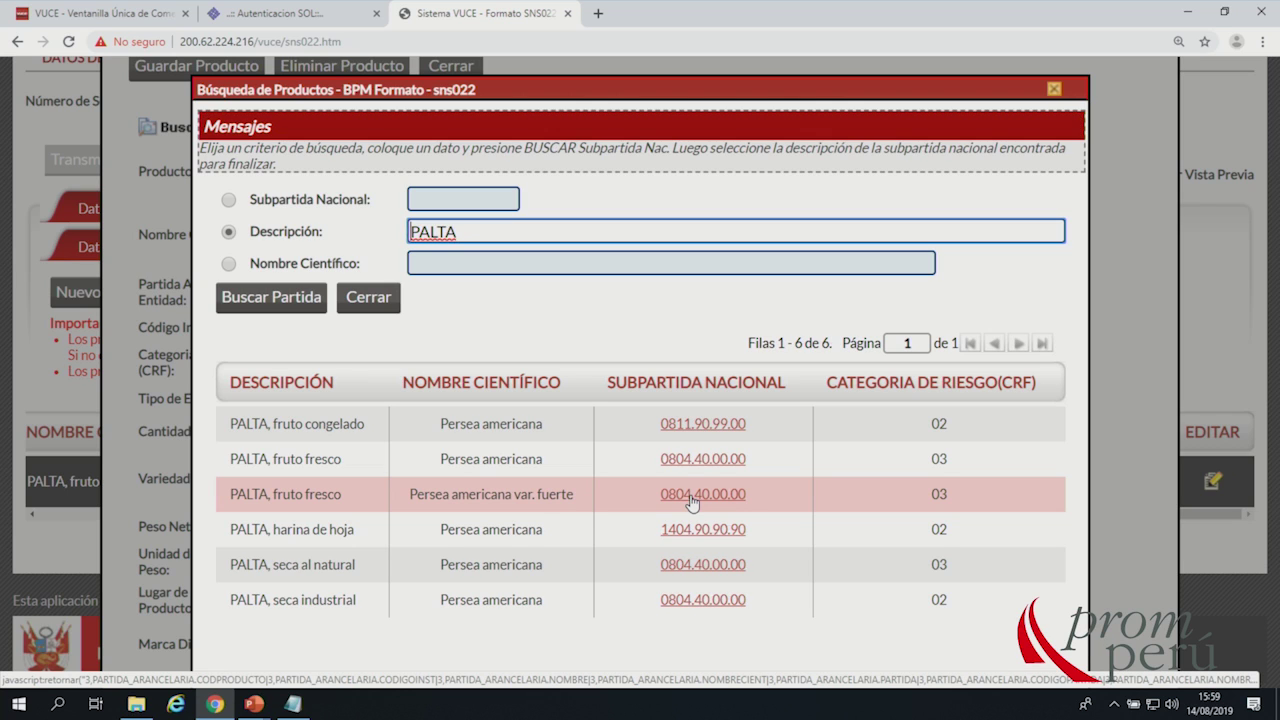
Step: Select PALTA, fruto fresco var. fuerte (0804.40.00.00), save it, and return to Destino del Producto
{"action": "left_click", "coordinate": [693, 496]}
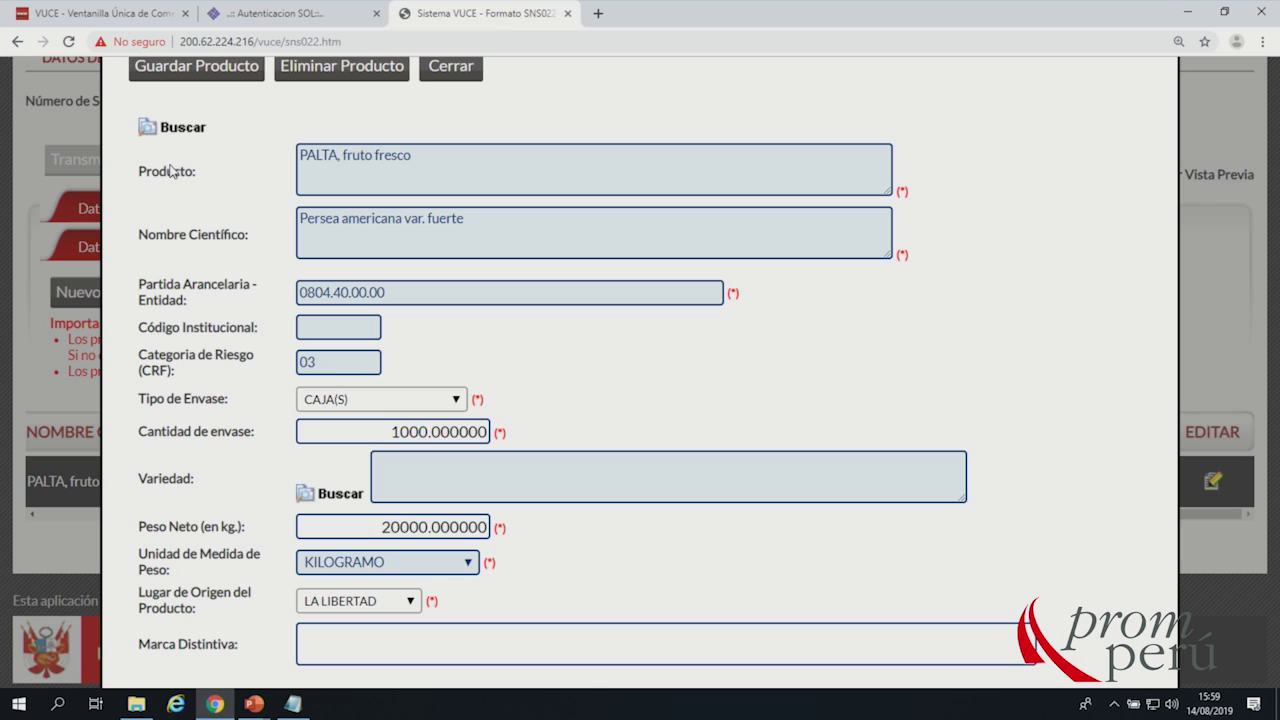
{"action": "left_click", "coordinate": [230, 76]}
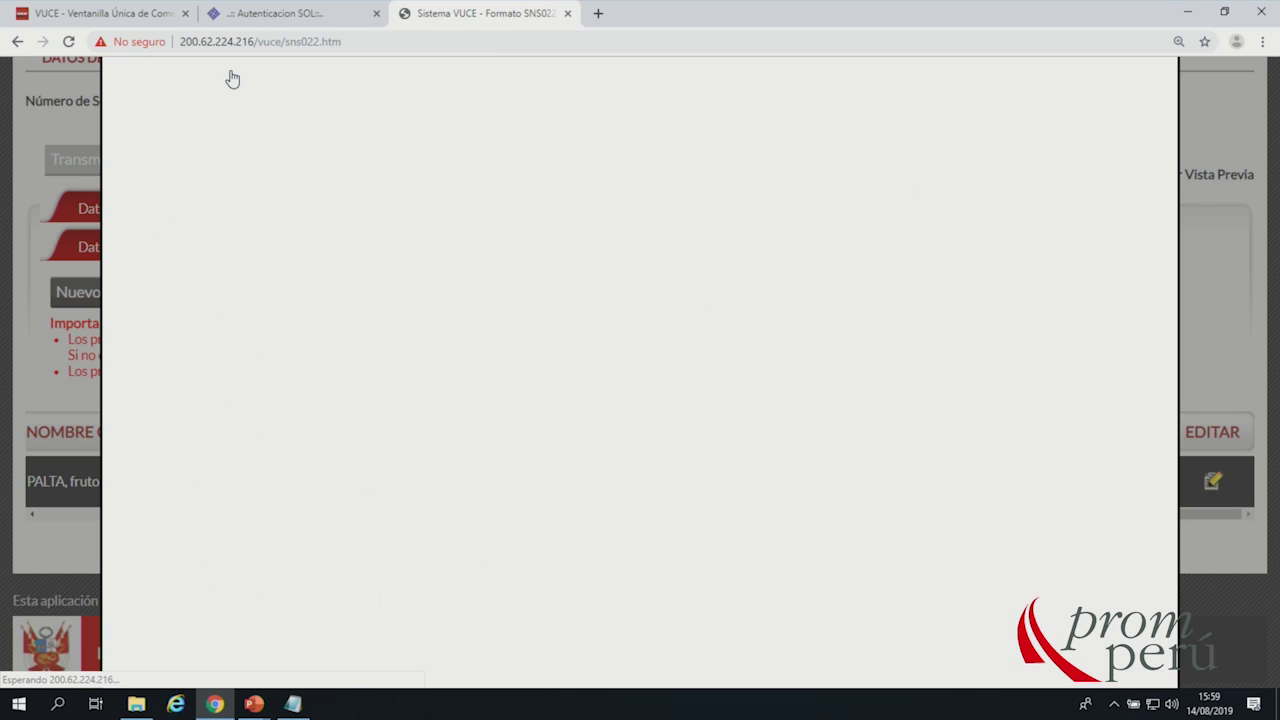
{"action": "left_click", "coordinate": [450, 113]}
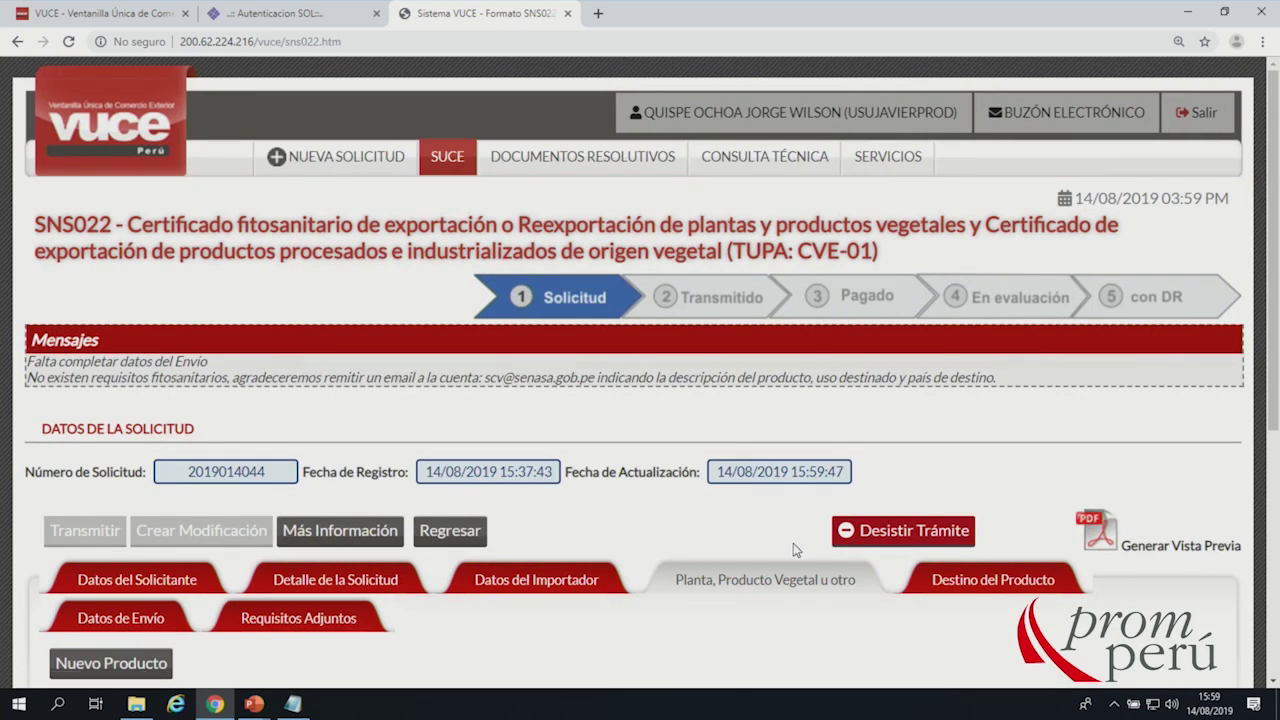
{"action": "left_click", "coordinate": [963, 590]}
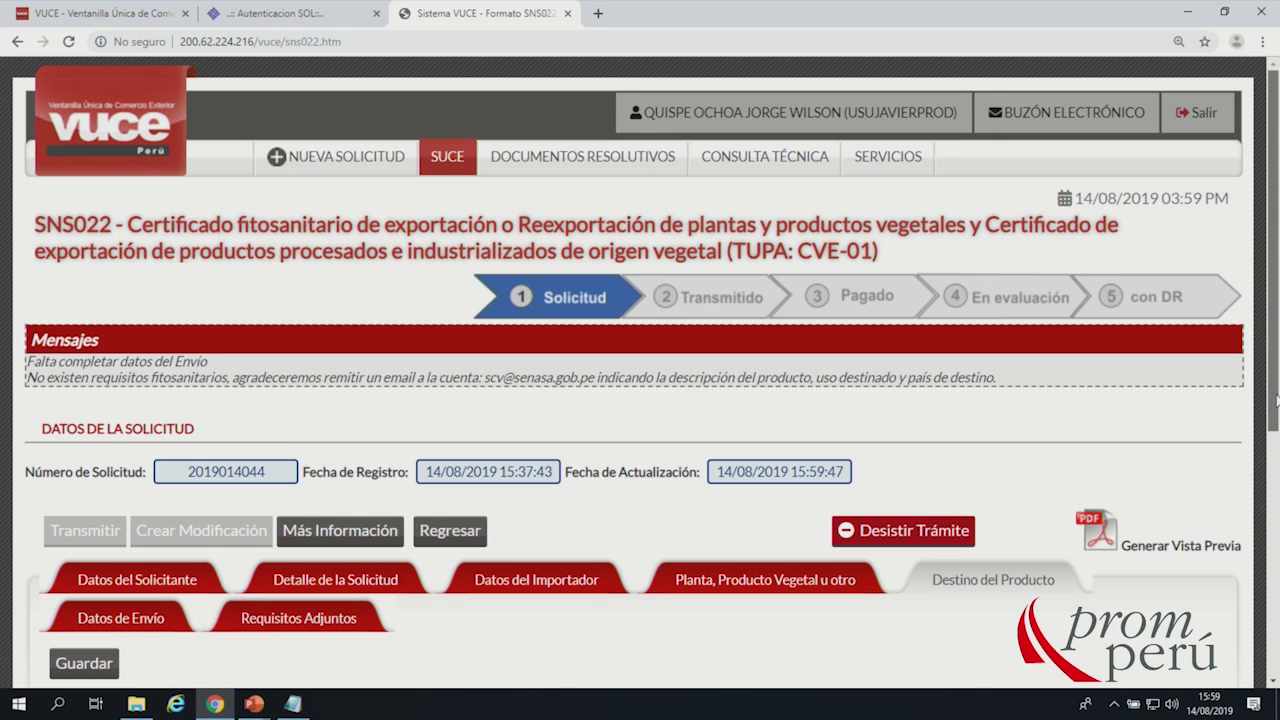
{"action": "scroll", "coordinate": [963, 590], "scroll_direction": "down", "scroll_amount": 4}
{"action": "scroll", "coordinate": [640, 400], "scroll_direction": "up", "scroll_amount": 4}
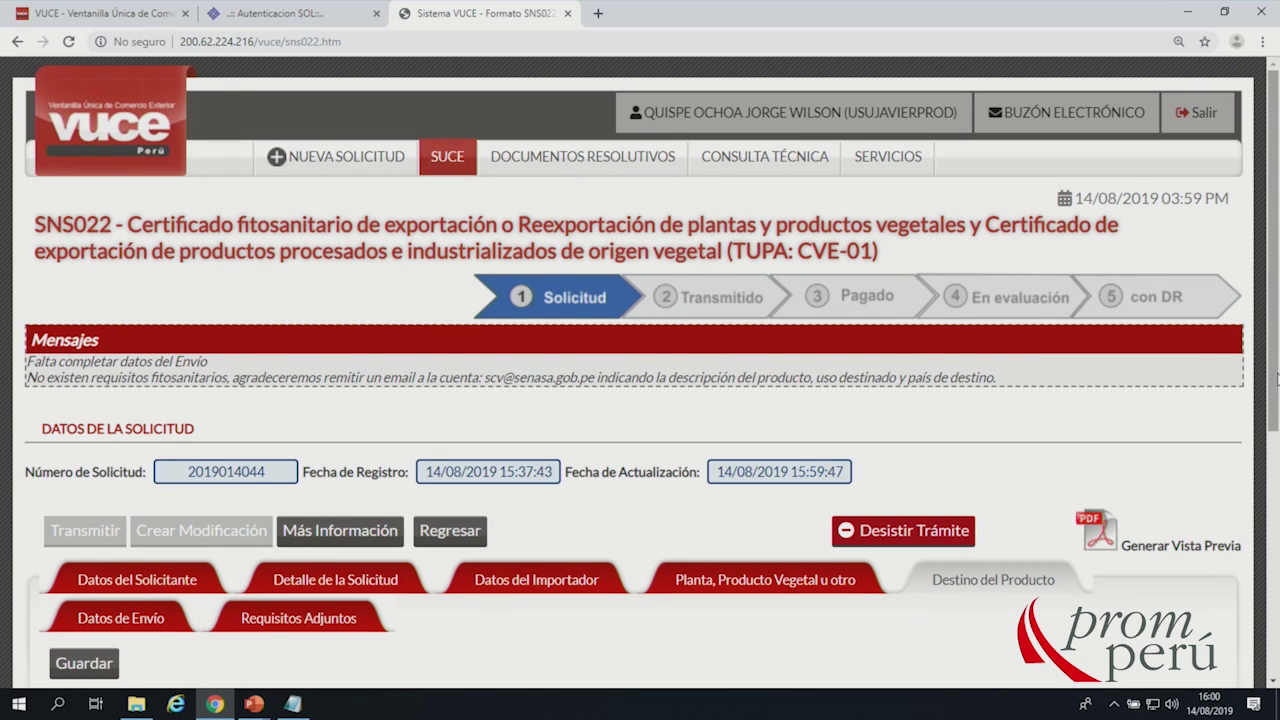
Step: Save the destination details and reopen the PALTA, fruto fresco product for editing
{"action": "scroll", "coordinate": [1276, 524], "scroll_direction": "down", "scroll_amount": 4}
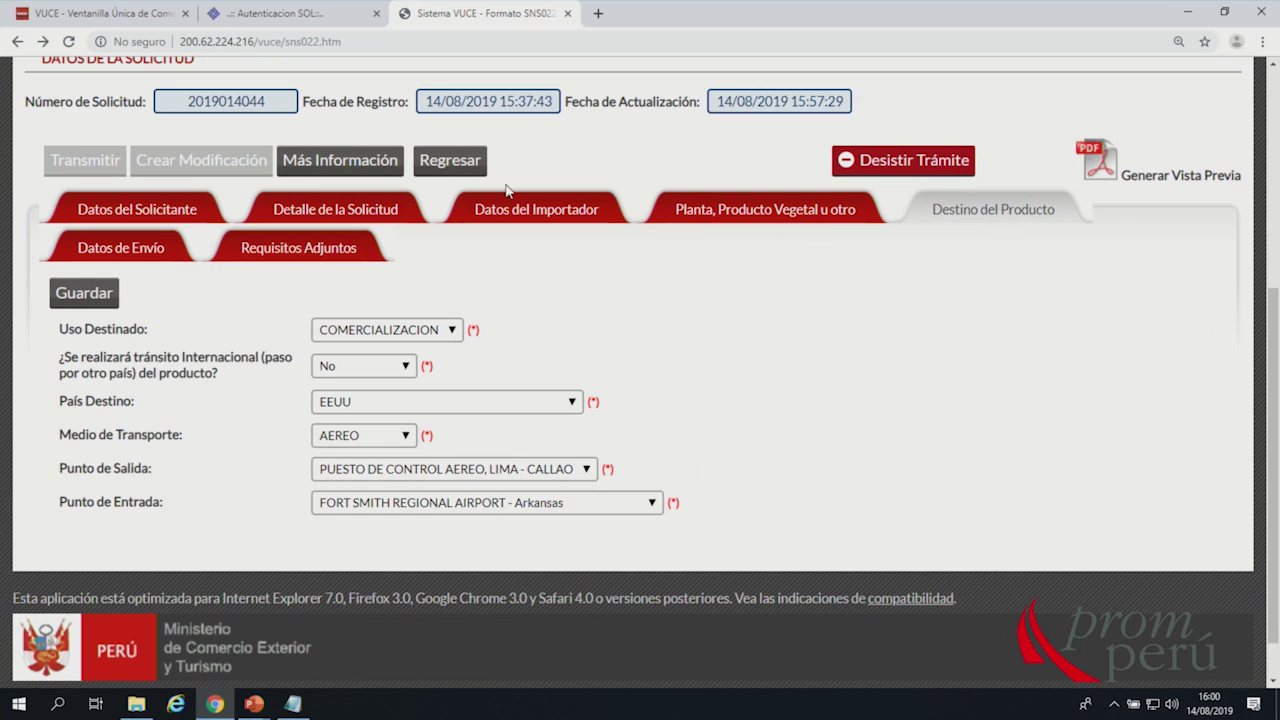
{"action": "left_click", "coordinate": [95, 297]}
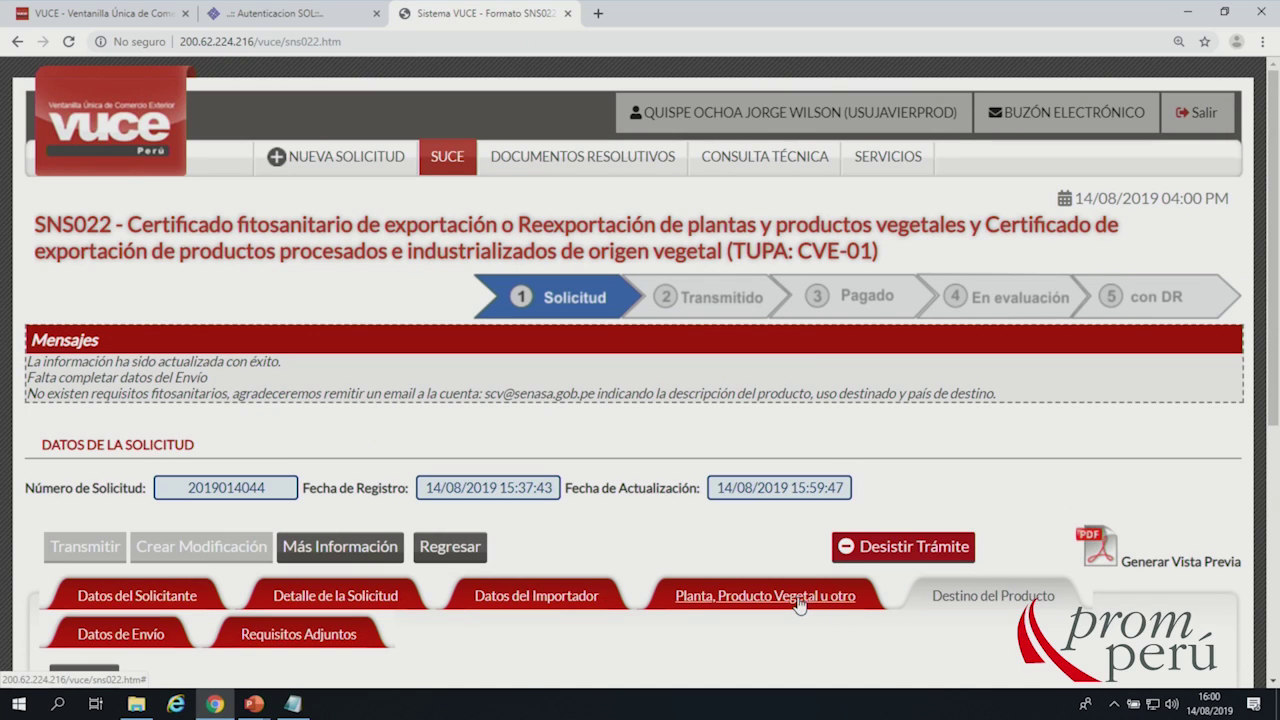
{"action": "left_click", "coordinate": [831, 614]}
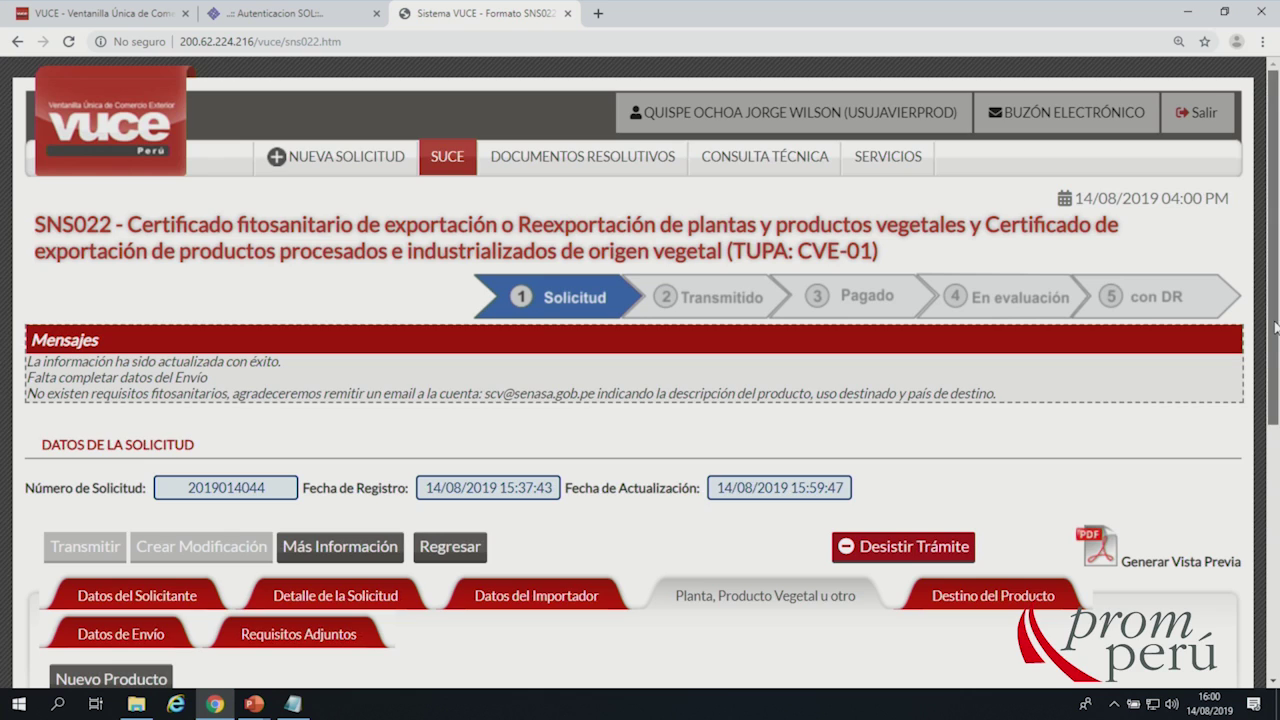
{"action": "scroll", "coordinate": [640, 400], "scroll_direction": "down", "scroll_amount": 4}
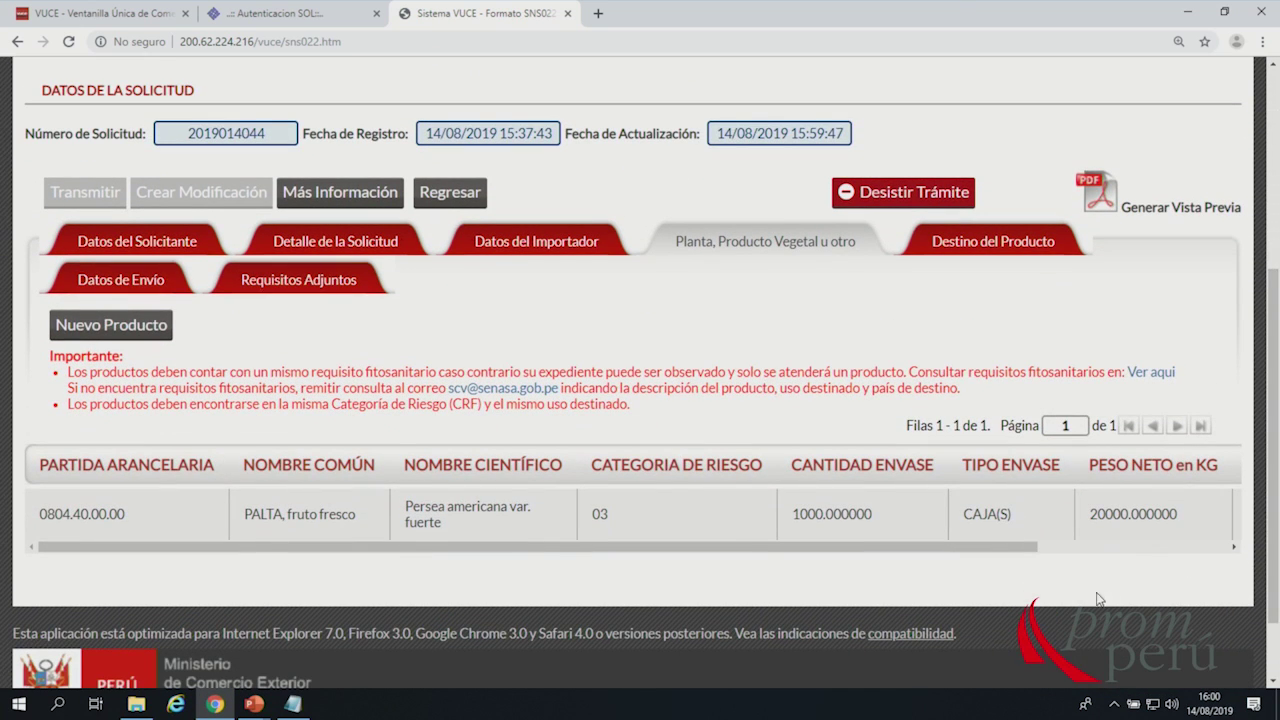
{"action": "left_click_drag", "start_coordinate": [1026, 548], "coordinate": [1272, 568]}
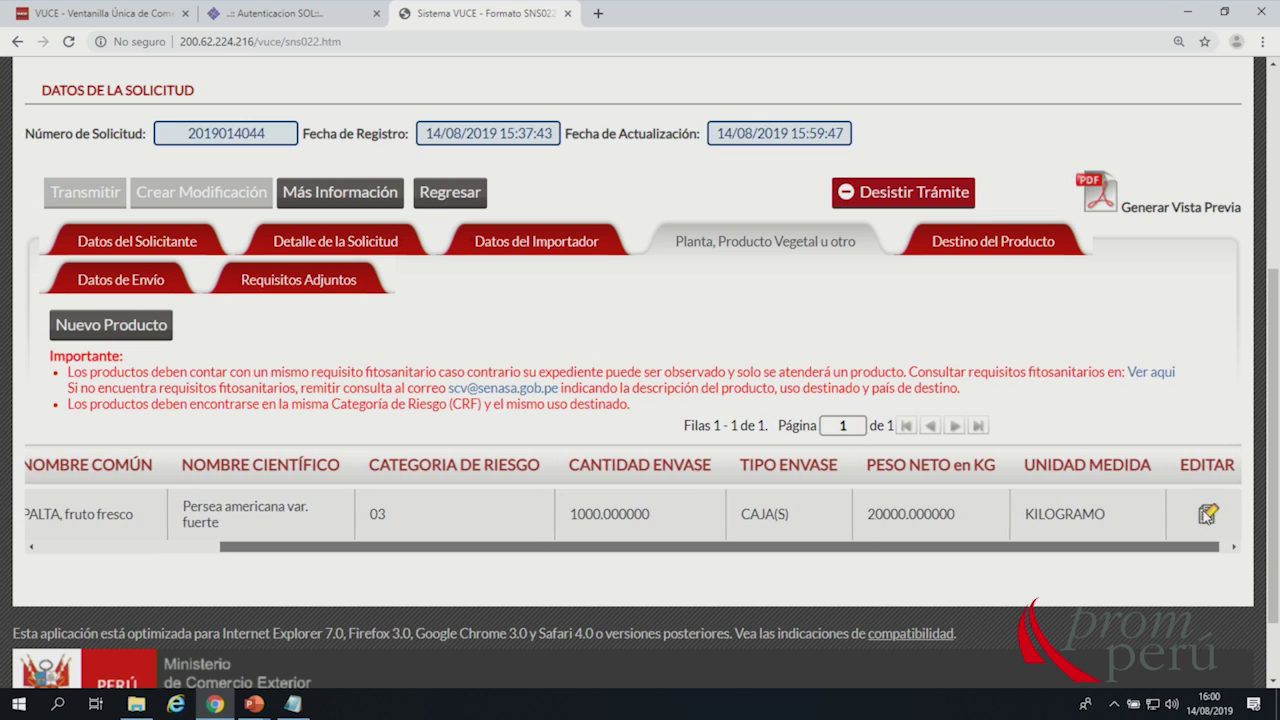
{"action": "left_click", "coordinate": [1206, 515]}
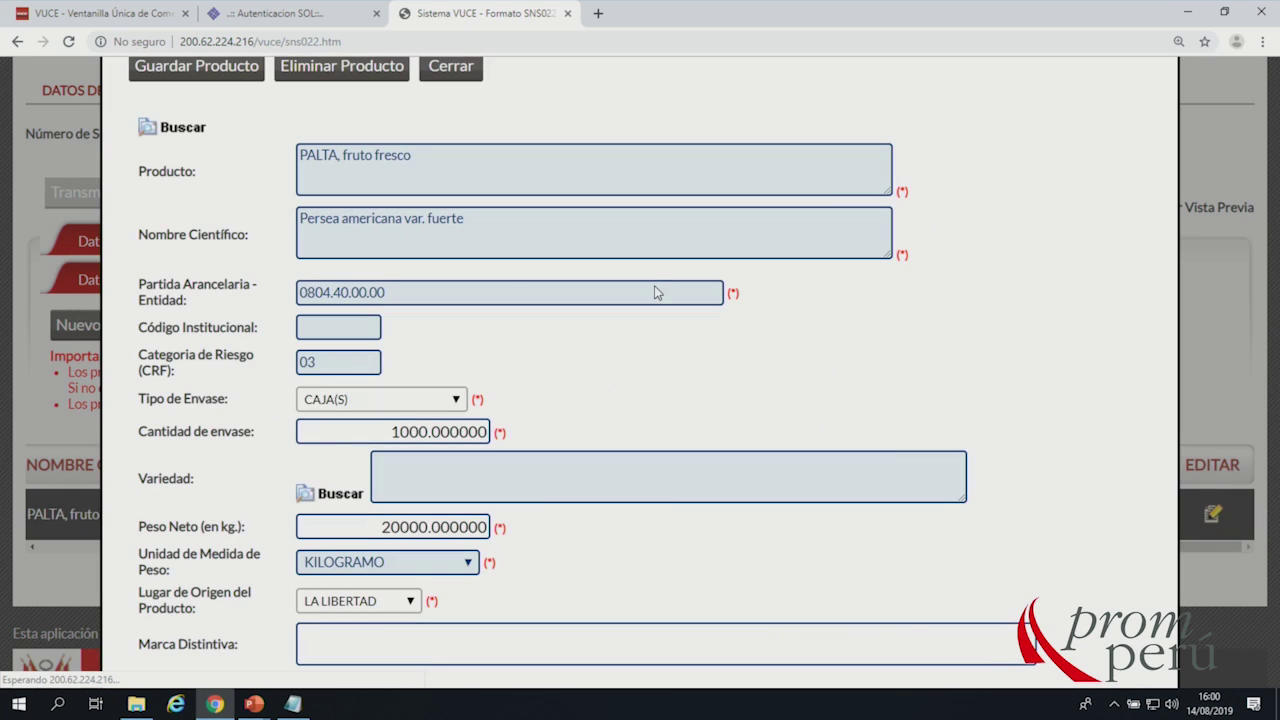
Step: Swap the product for CAFE, grano verde (Coffea arabica, 0901.11.90.00), save and close the editor
{"action": "left_click", "coordinate": [155, 134]}
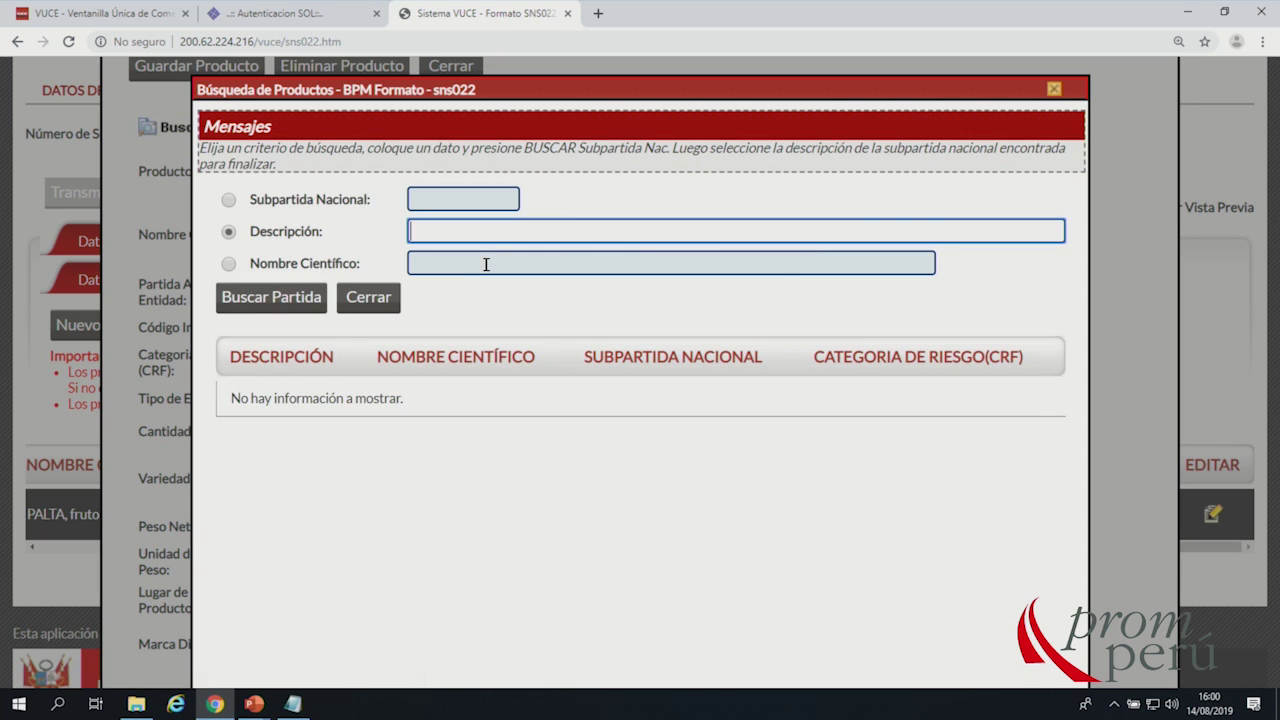
{"action": "type", "text": "CAFE"}
{"action": "left_click", "coordinate": [302, 304]}
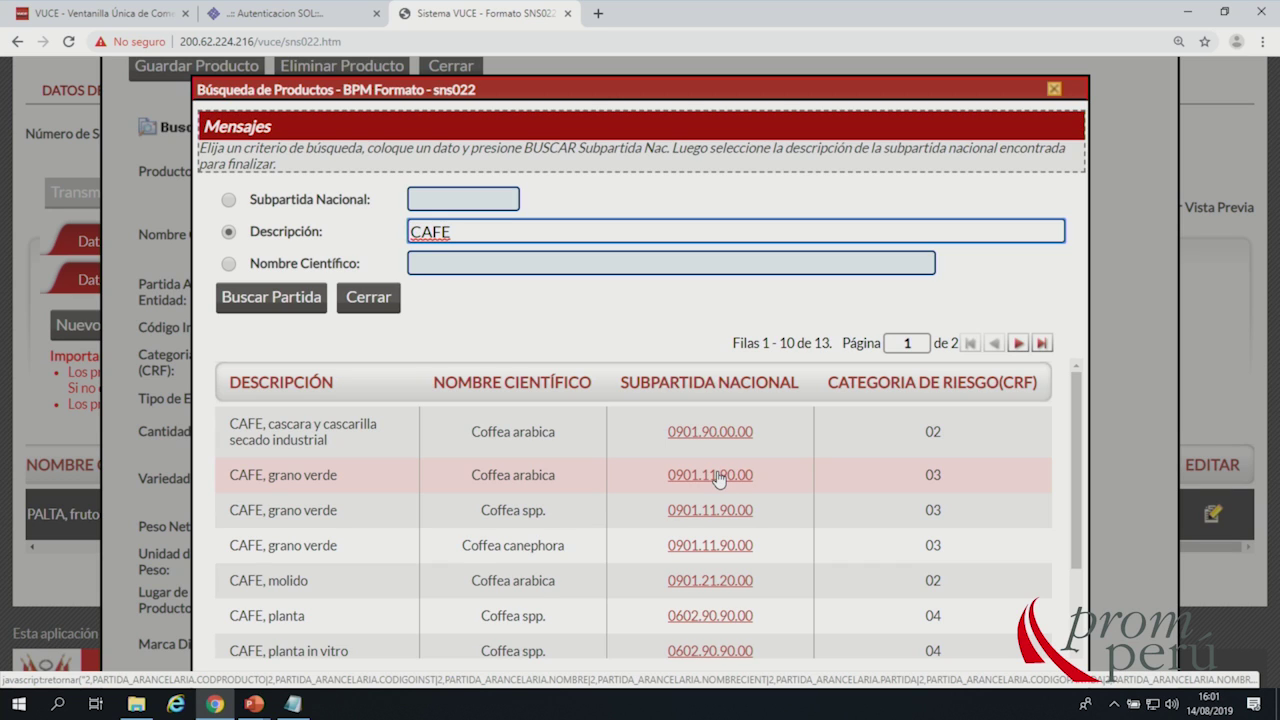
{"action": "left_click", "coordinate": [716, 476]}
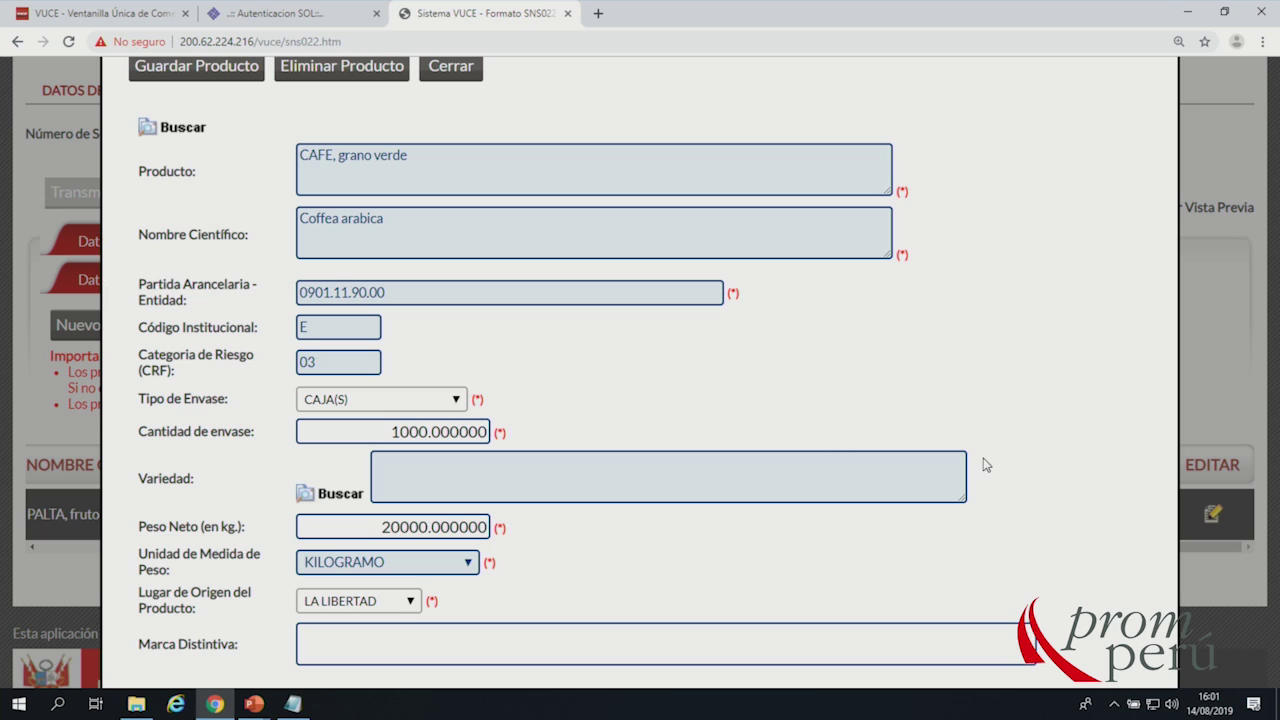
{"action": "left_click", "coordinate": [150, 68]}
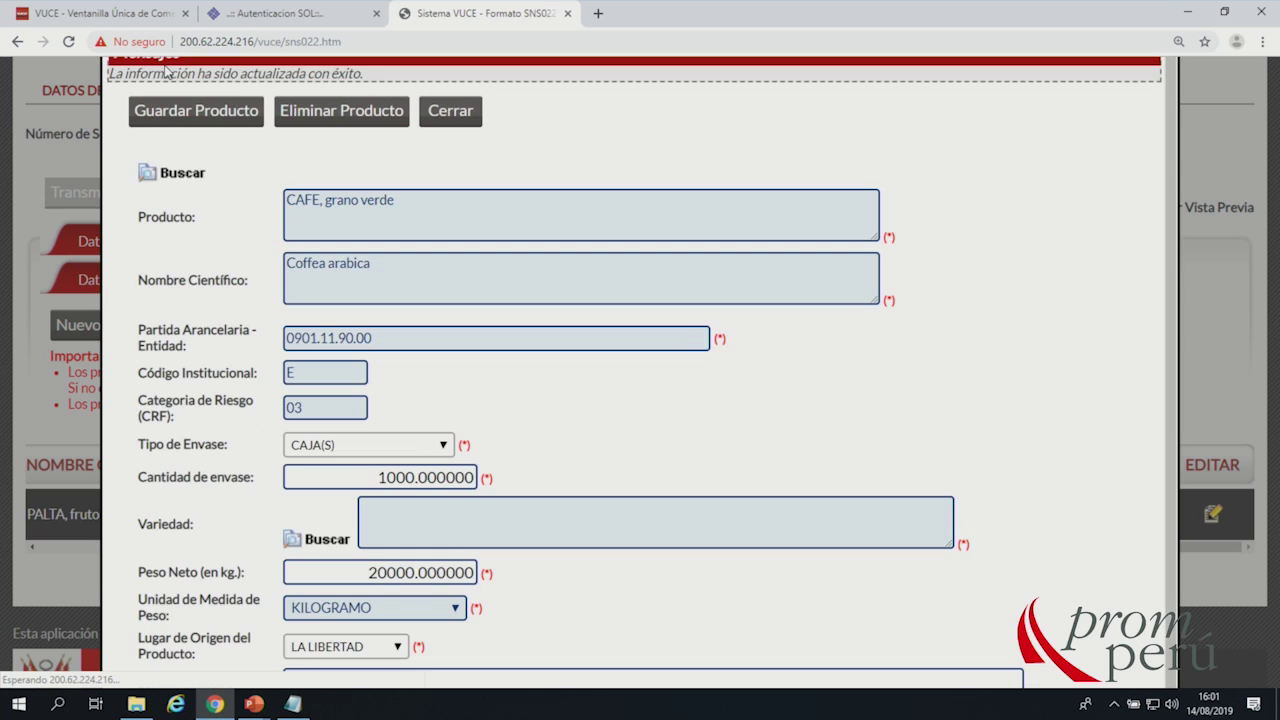
{"action": "left_click", "coordinate": [450, 113]}
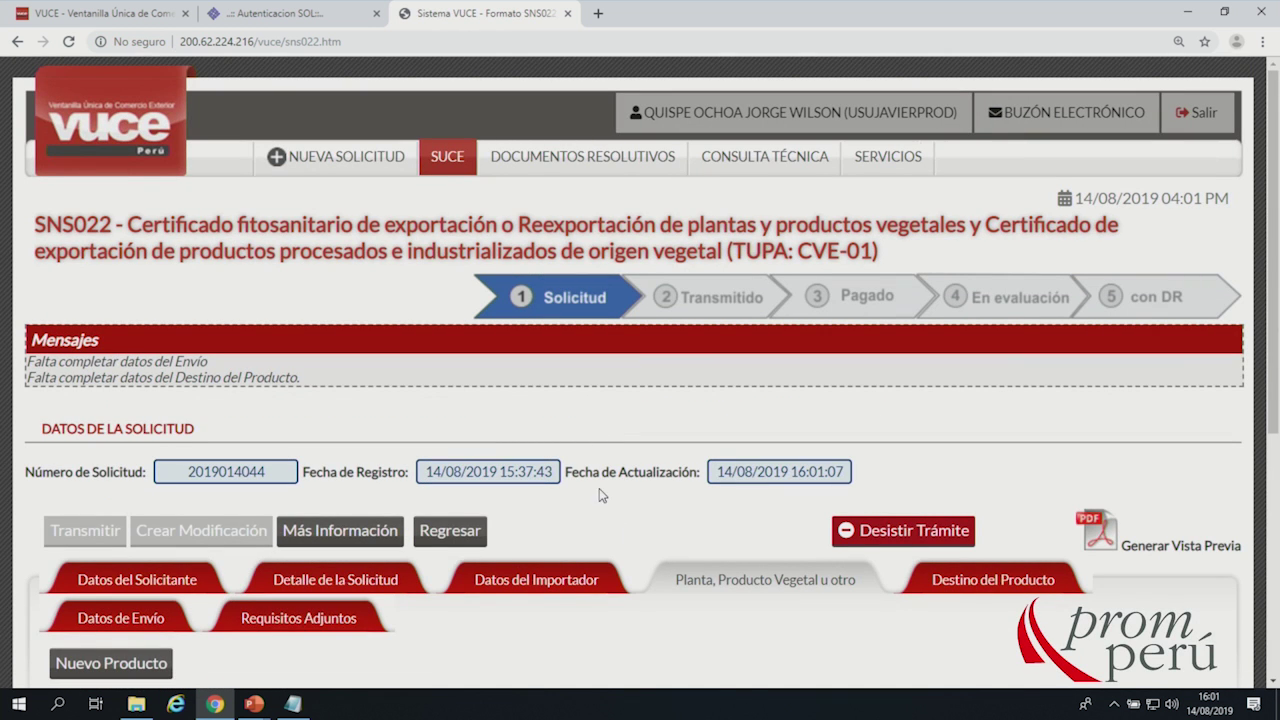
Step: On Destino del Producto, choose COMERCIALIZACION as Uso Destinado and save
{"action": "left_click", "coordinate": [967, 584]}
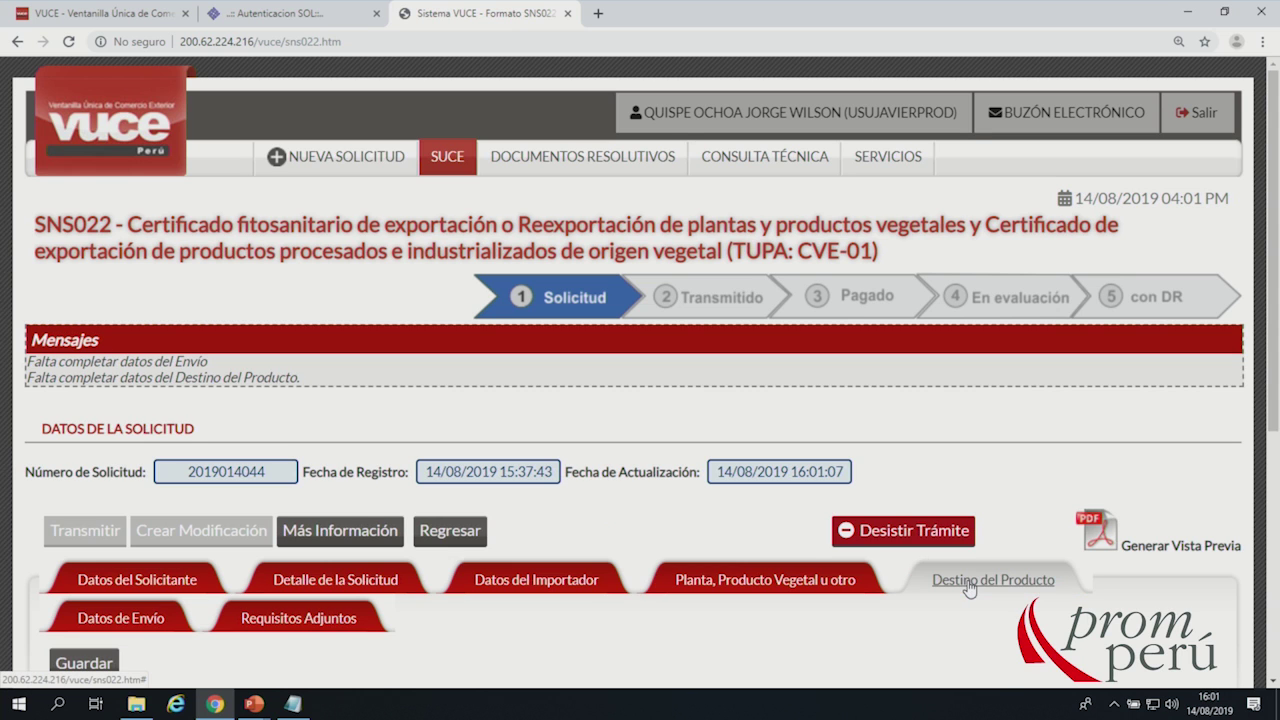
{"action": "scroll", "coordinate": [1276, 586], "scroll_direction": "down", "scroll_amount": 5}
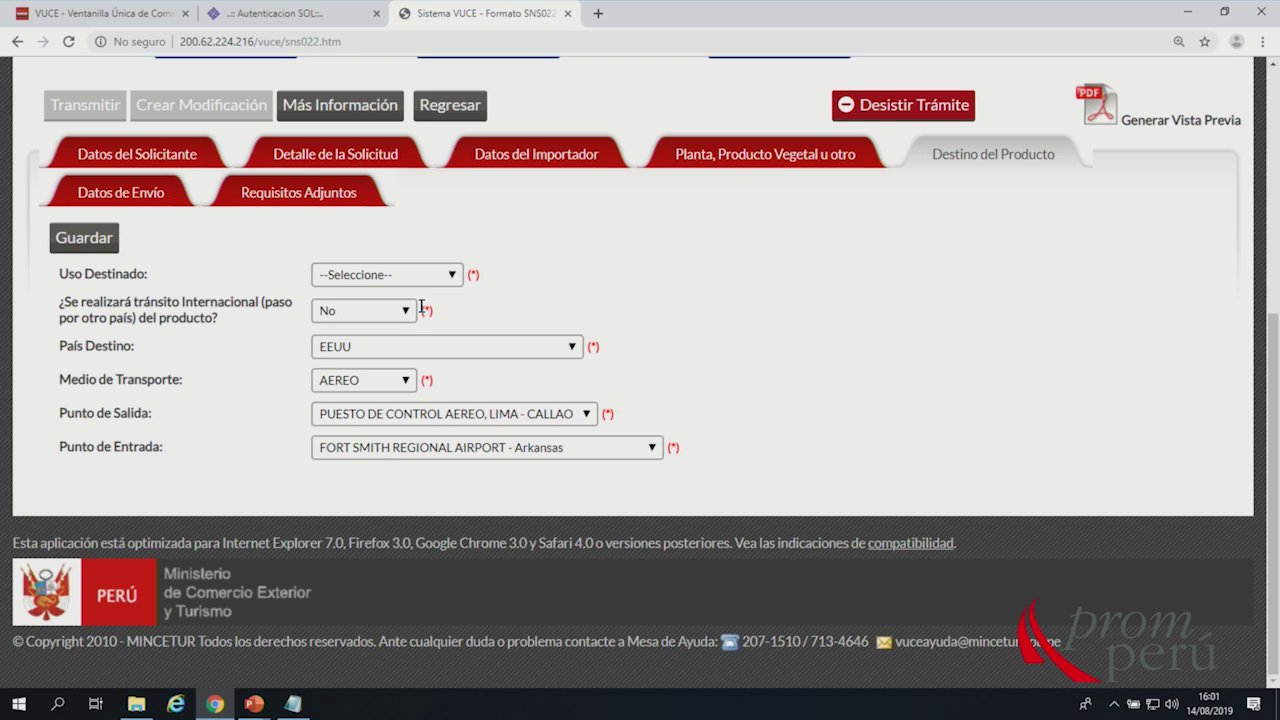
{"action": "left_click", "coordinate": [408, 277]}
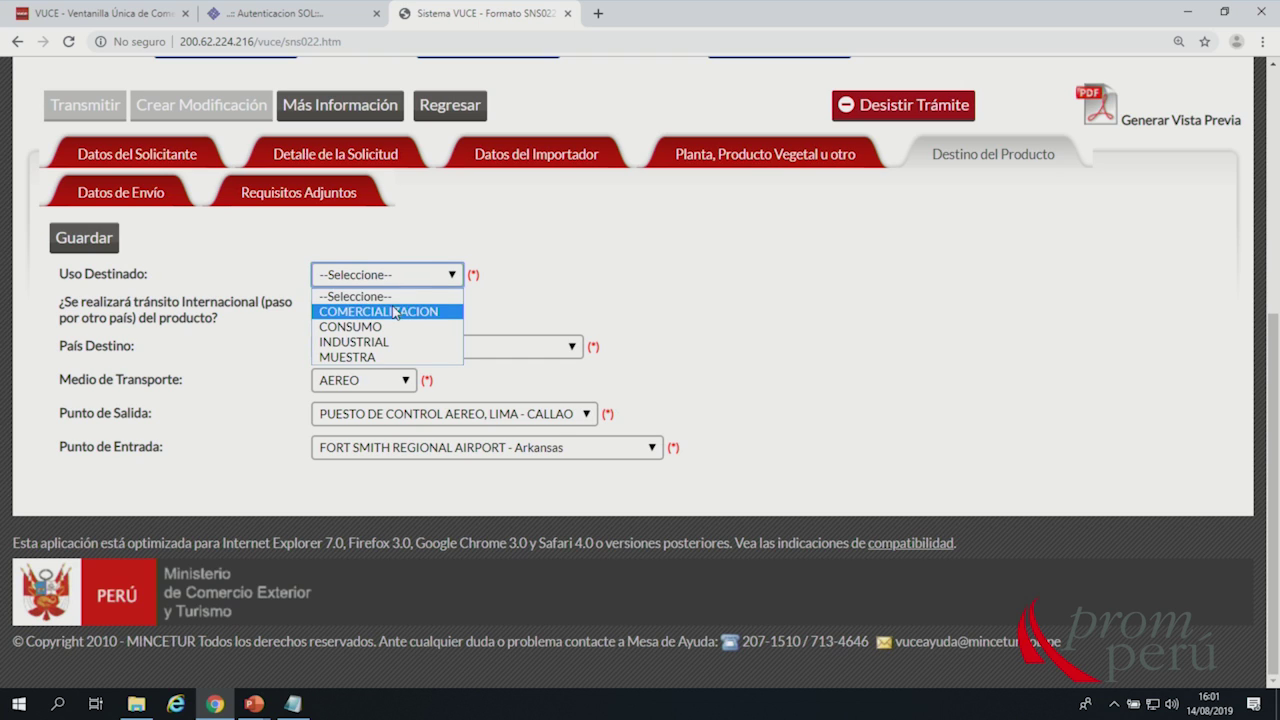
{"action": "left_click", "coordinate": [394, 309]}
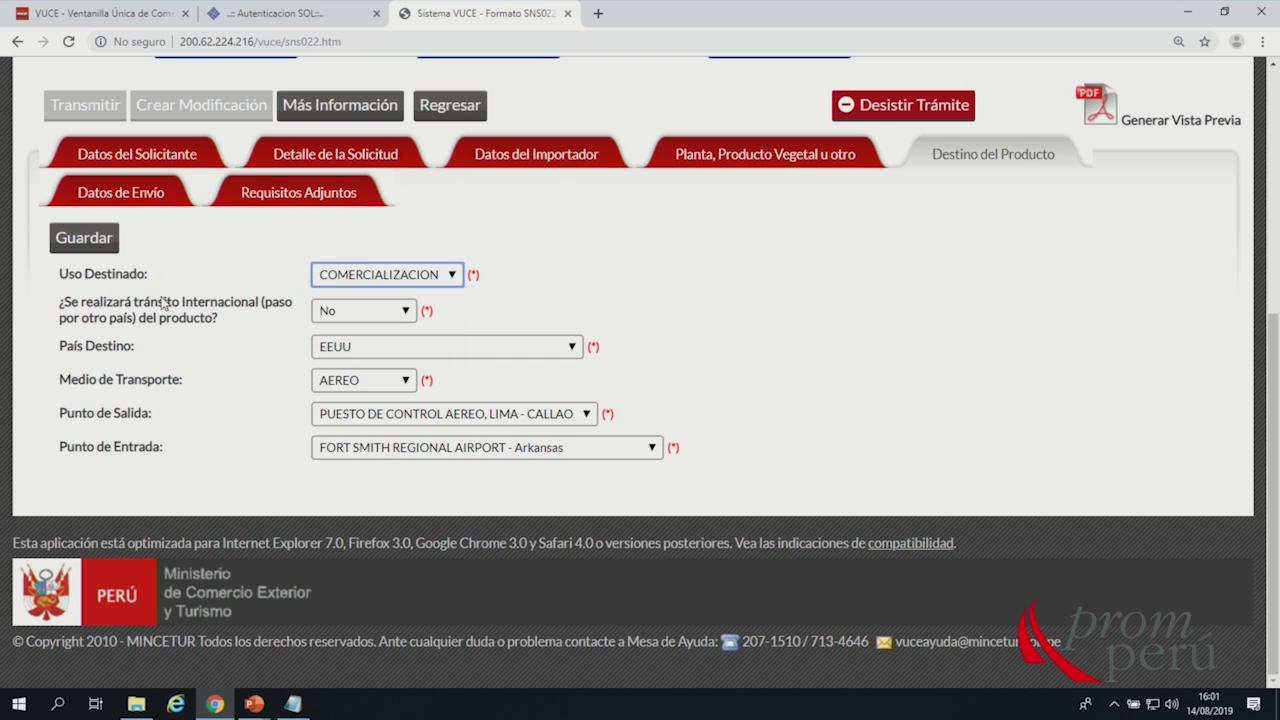
{"action": "left_click", "coordinate": [97, 243]}
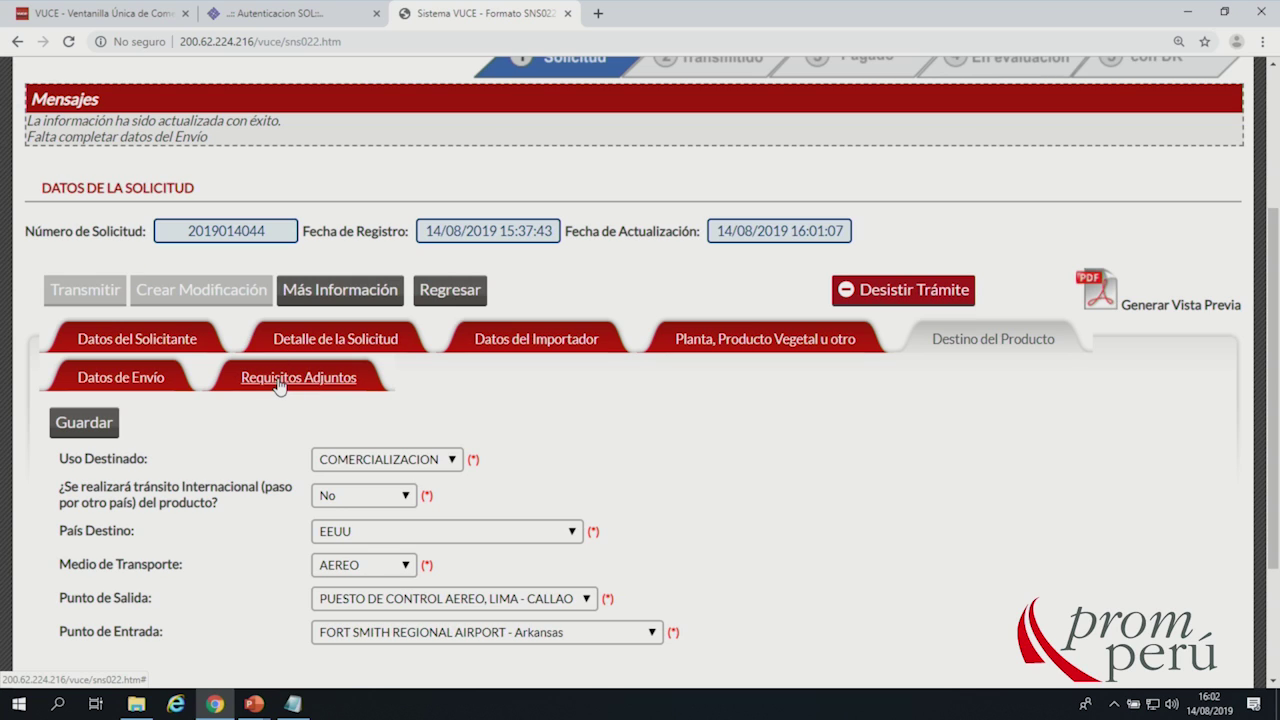
Step: In Datos de Envío, choose LIMA CALLAO as the Oficina de SENASA
{"action": "left_click", "coordinate": [135, 382]}
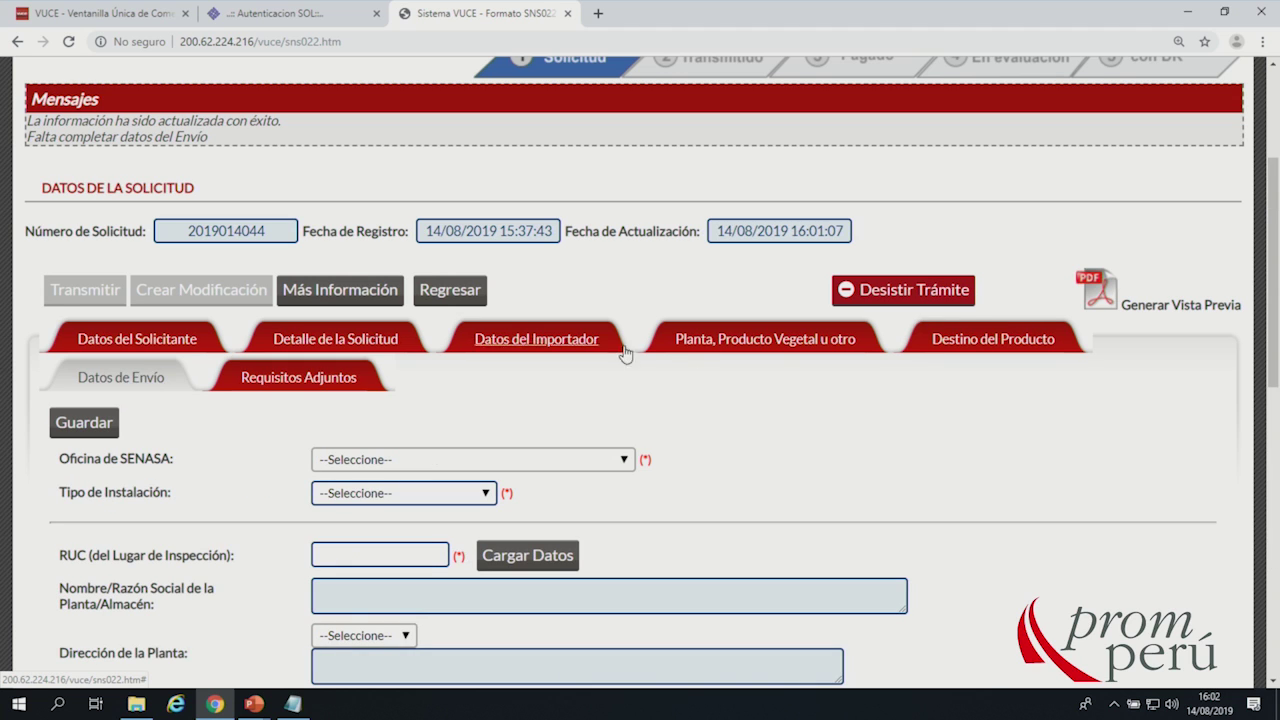
{"action": "left_click_drag", "start_coordinate": [1276, 212], "coordinate": [1276, 337]}
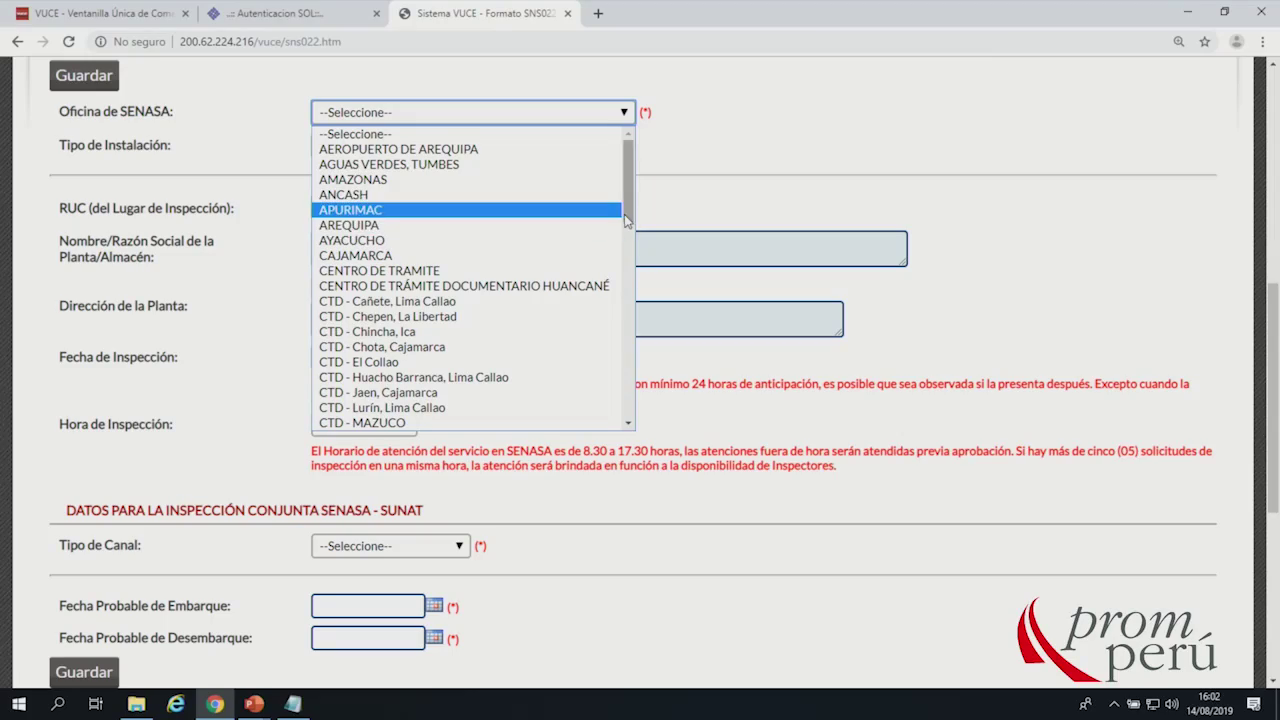
{"action": "left_click_drag", "start_coordinate": [629, 213], "coordinate": [628, 298]}
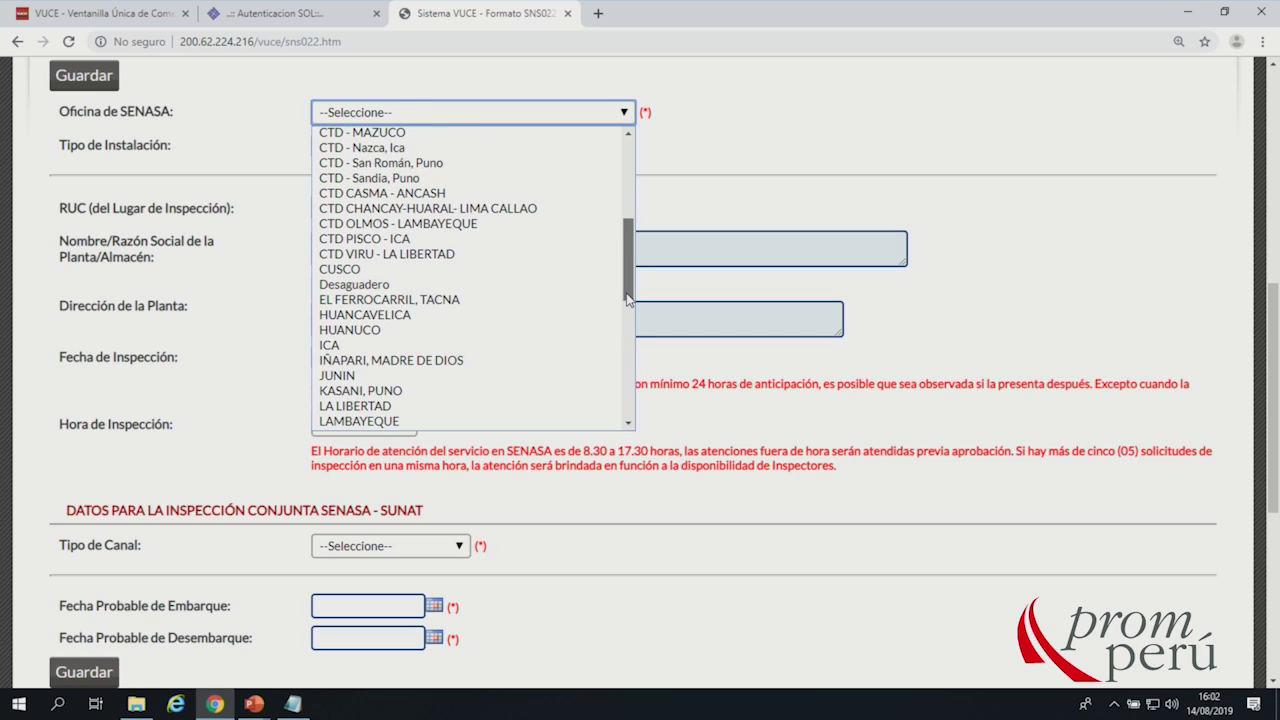
{"action": "left_click_drag", "start_coordinate": [628, 298], "coordinate": [526, 346]}
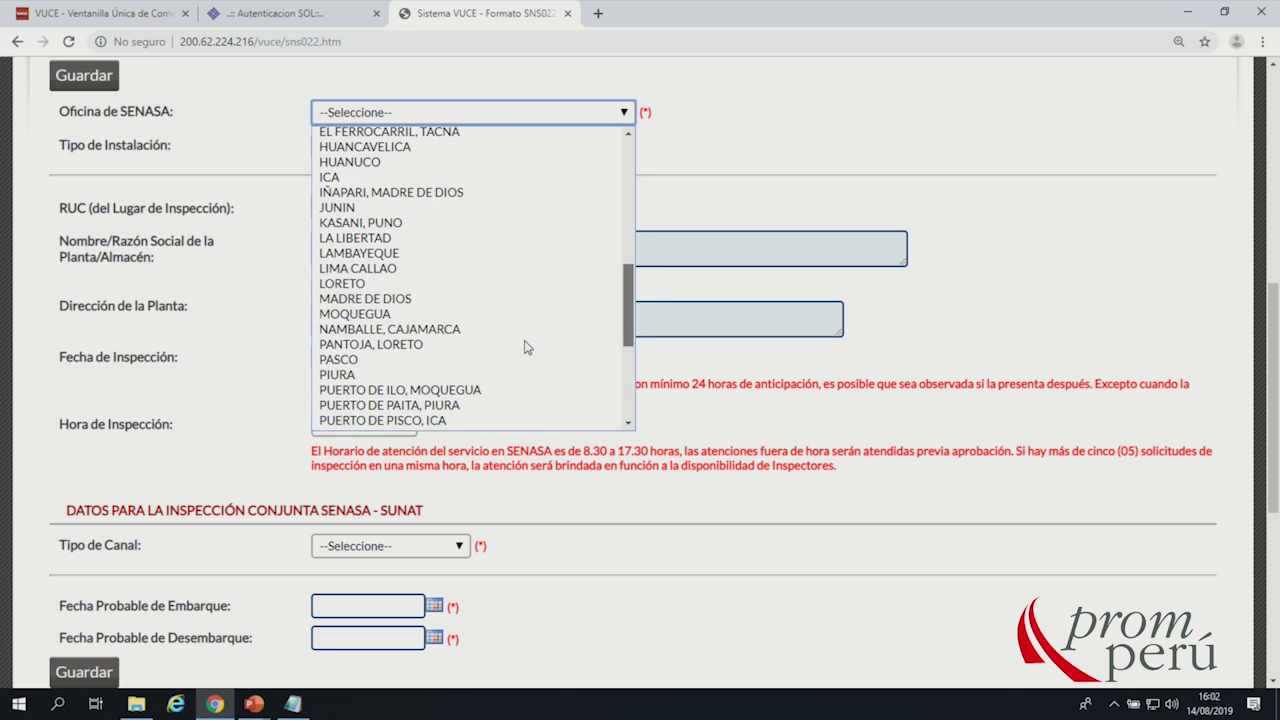
{"action": "left_click", "coordinate": [456, 266]}
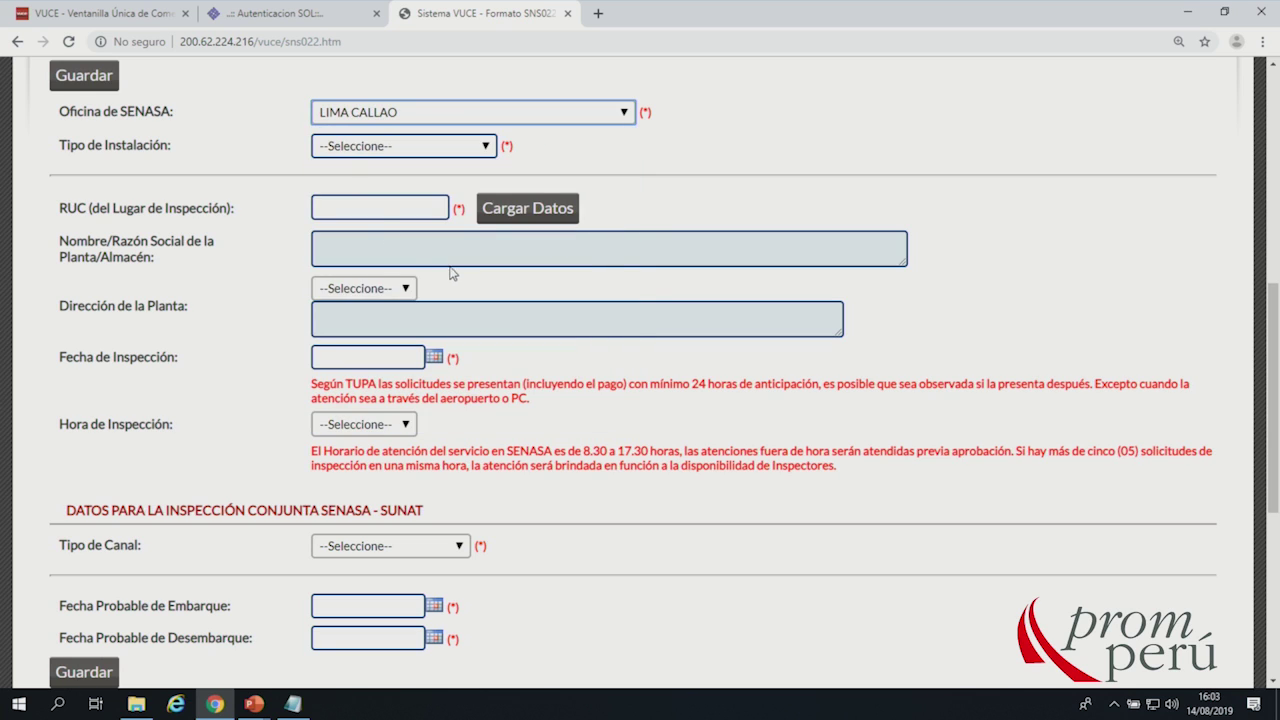
{"action": "left_click", "coordinate": [415, 150]}
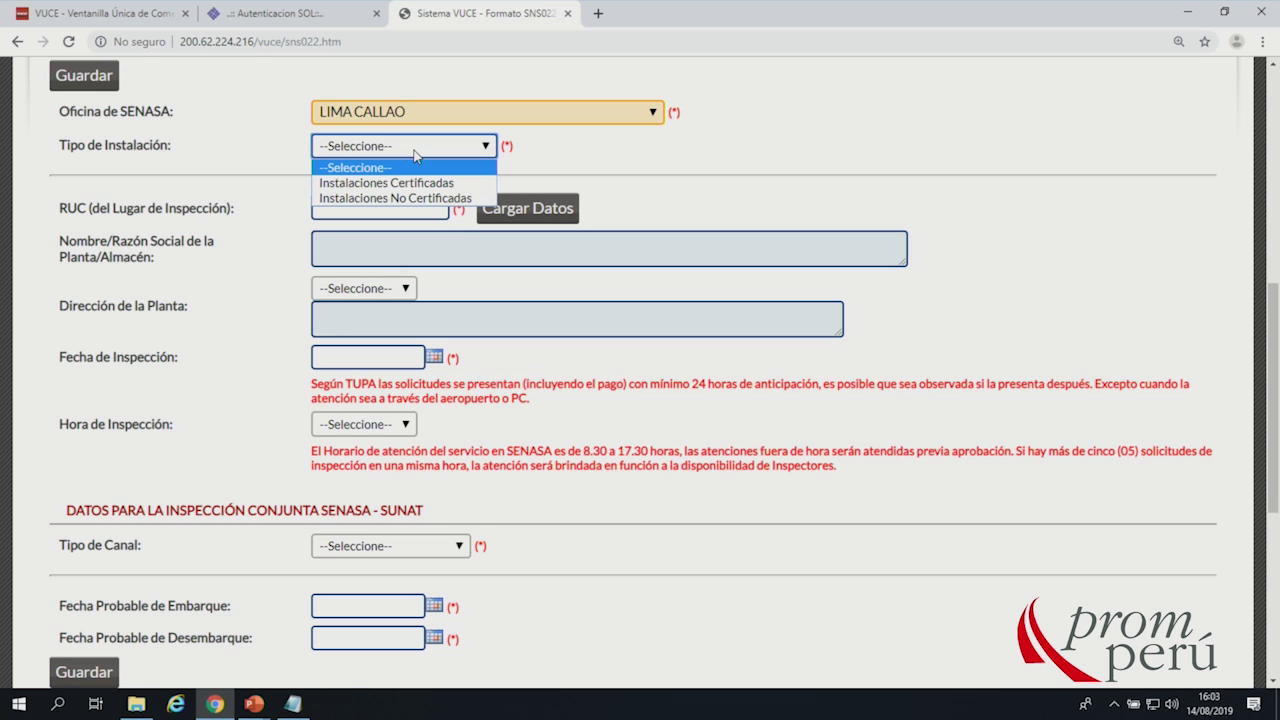
Step: Choose Instalaciones No Certificadas with C) Puesto de Control(PC) and PUESTO DE CONTROL as place
{"action": "left_click", "coordinate": [431, 199]}
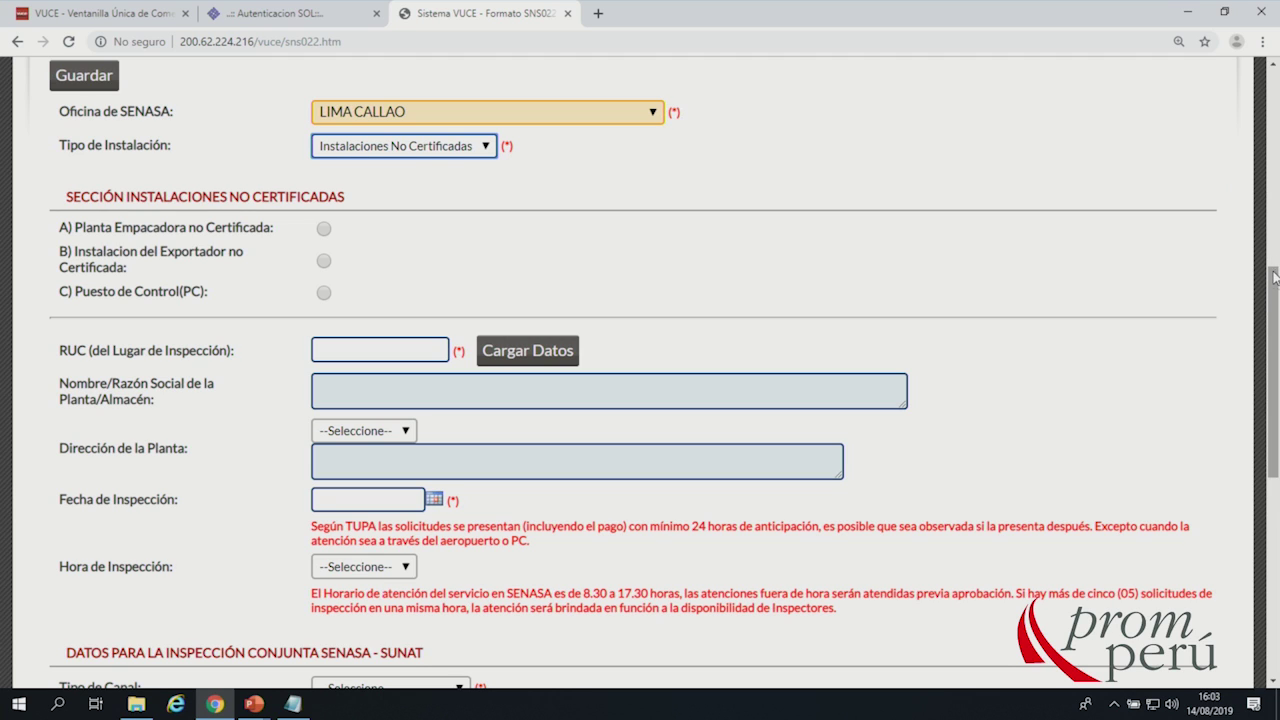
{"action": "left_click_drag", "start_coordinate": [1275, 280], "coordinate": [1275, 300]}
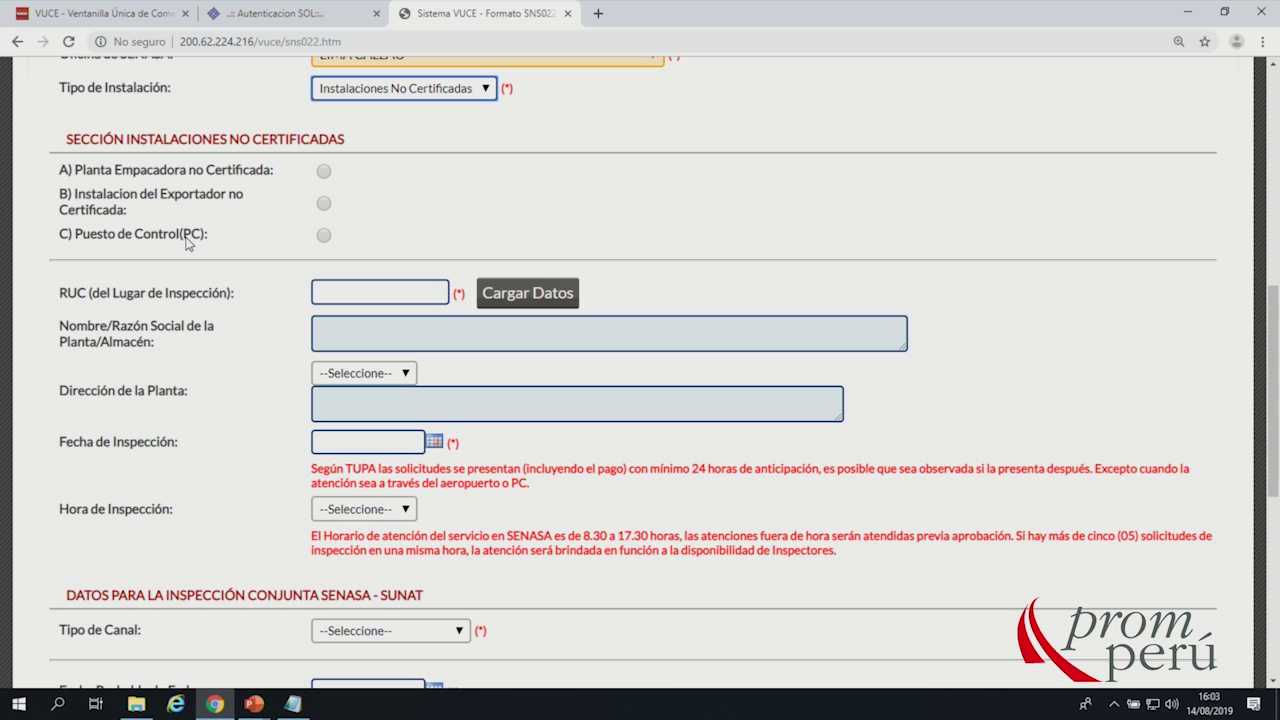
{"action": "left_click", "coordinate": [324, 236]}
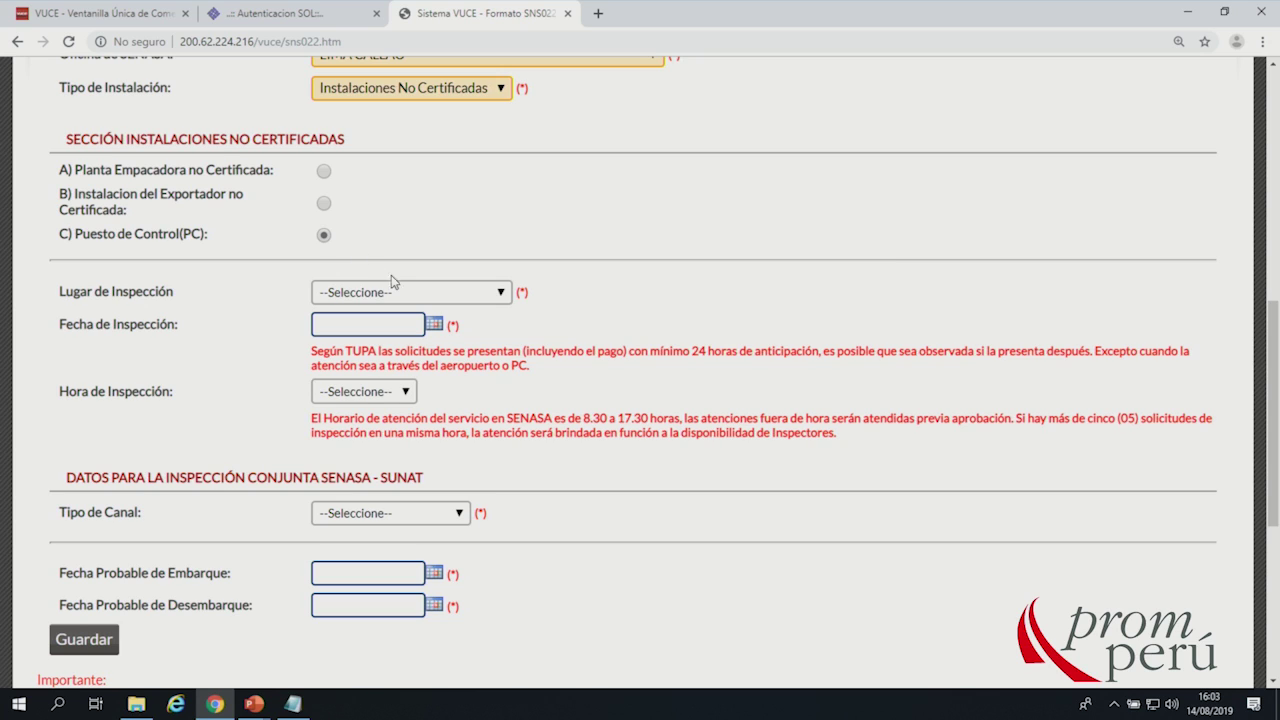
{"action": "left_click", "coordinate": [440, 294]}
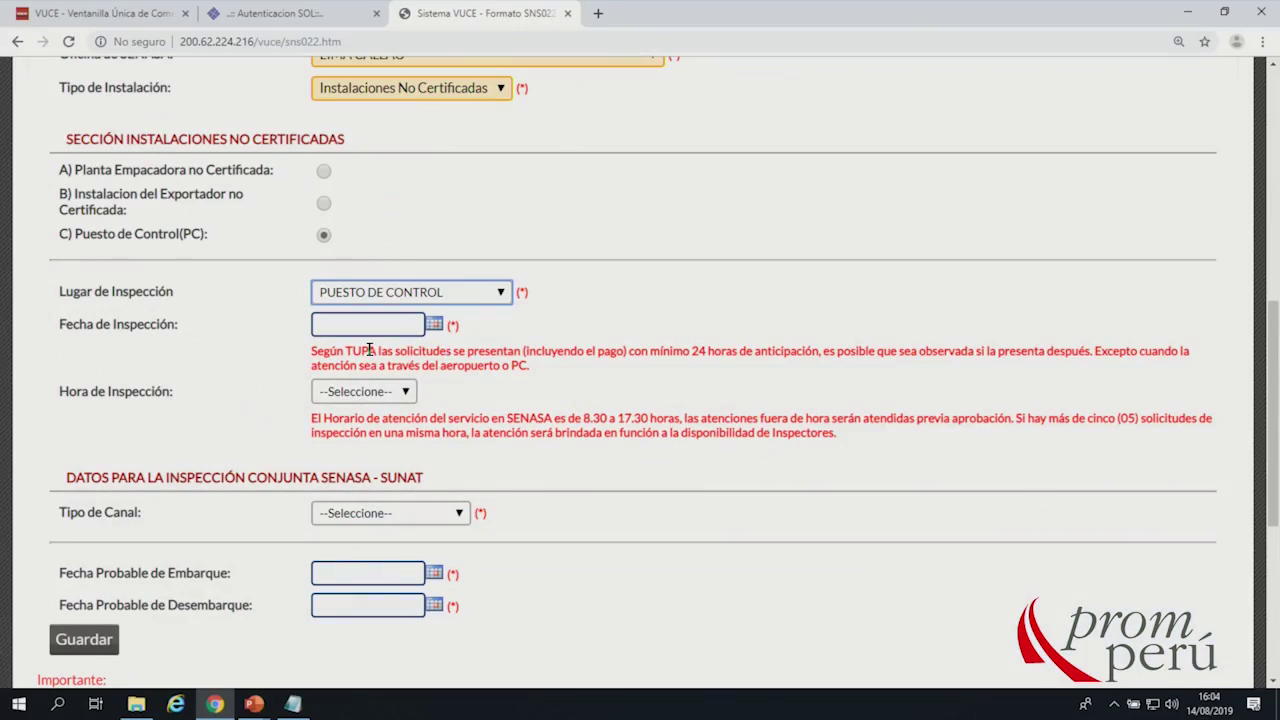
Step: Set the inspection date to 22/08/2019
{"action": "left_click", "coordinate": [399, 320]}
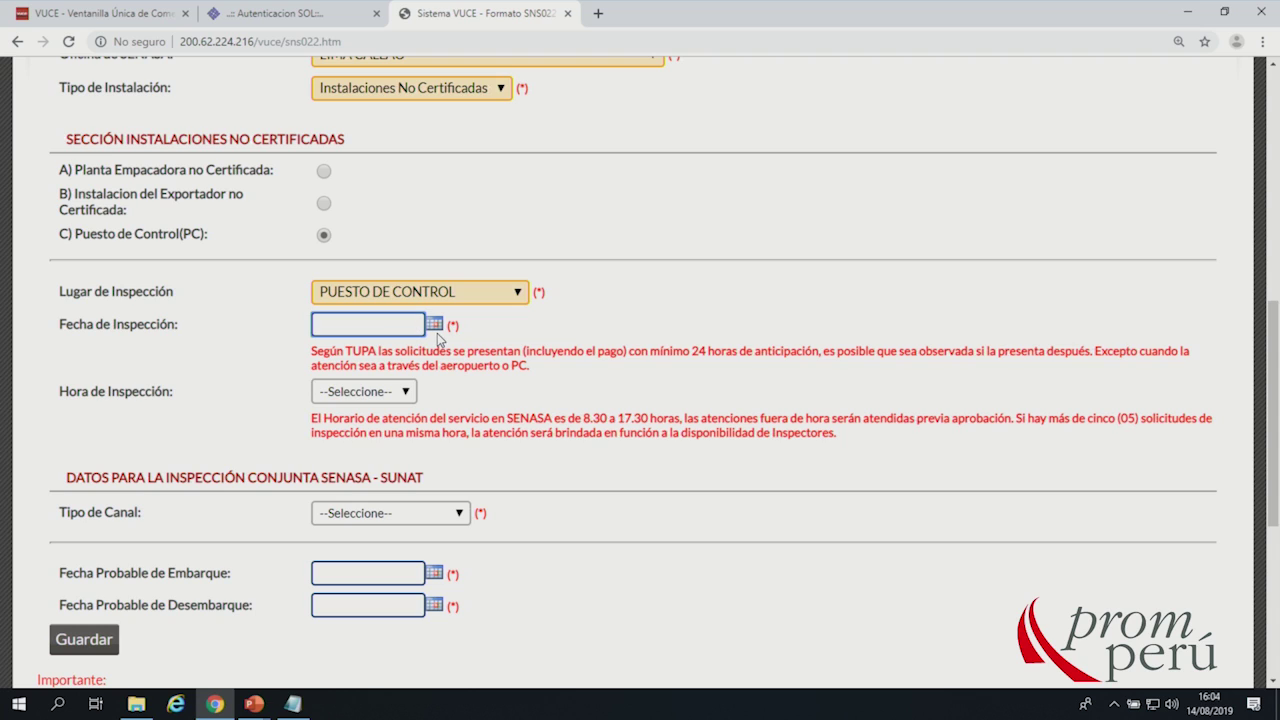
{"action": "left_click", "coordinate": [435, 326]}
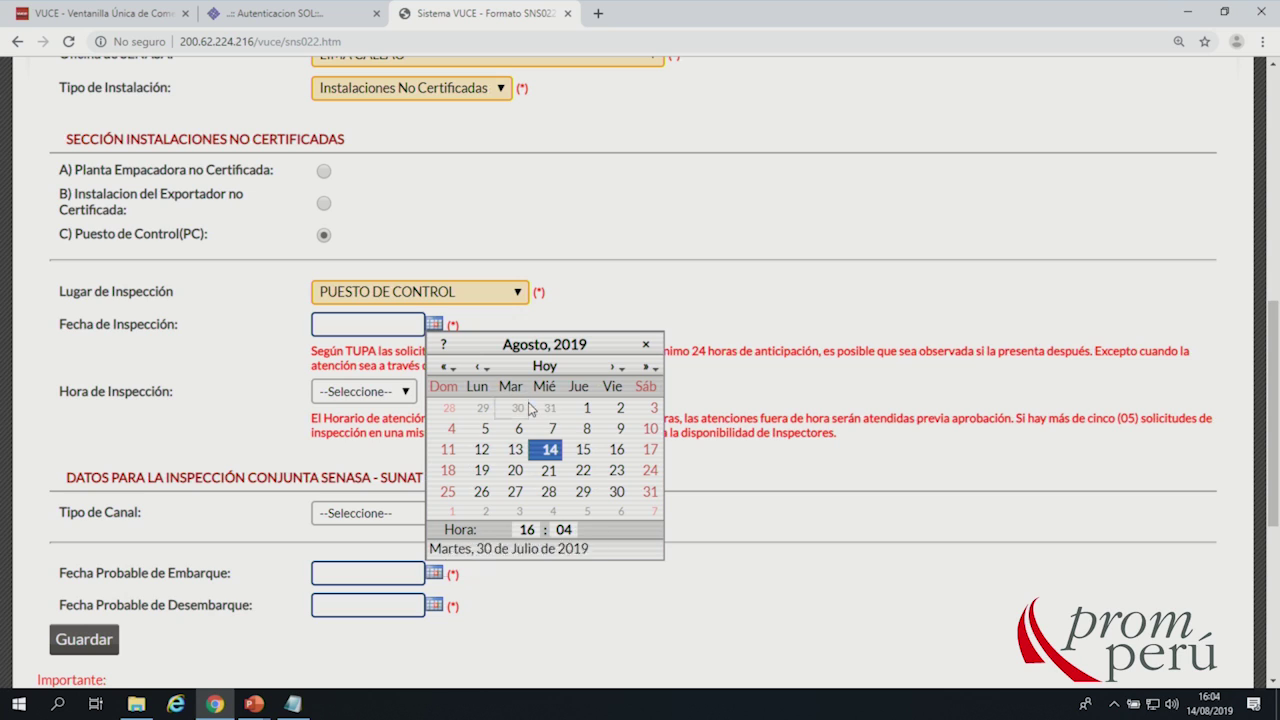
{"action": "left_click", "coordinate": [582, 471]}
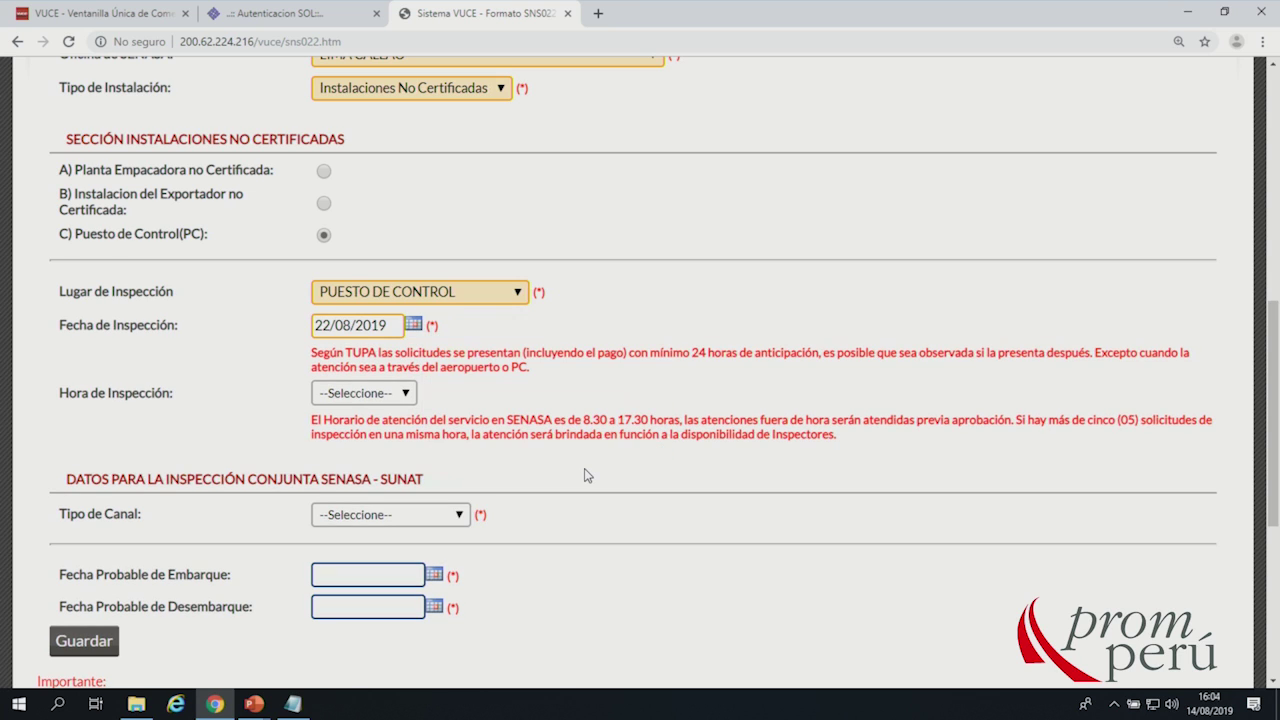
Step: Select 15:00 in the Hora de Inspección list, then scroll further down the form
{"action": "left_click", "coordinate": [385, 395]}
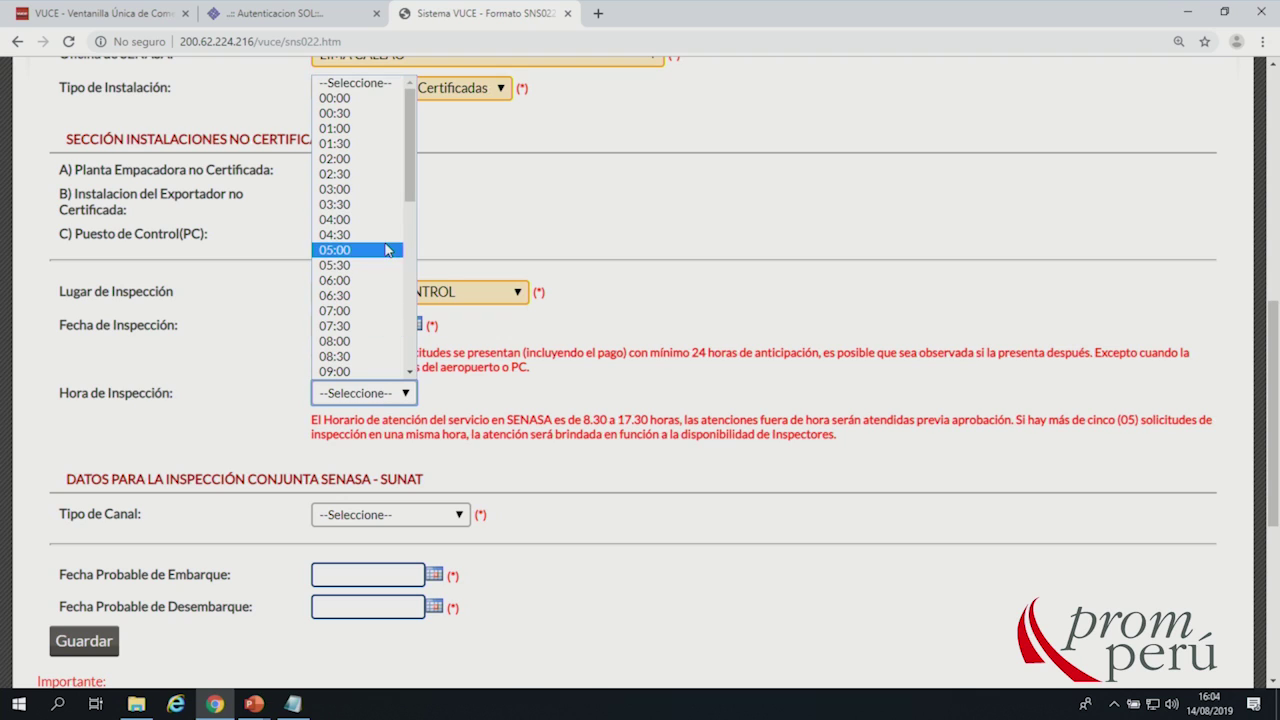
{"action": "scroll", "coordinate": [410, 210], "scroll_direction": "down", "scroll_amount": 1}
{"action": "left_click_drag", "start_coordinate": [411, 222], "coordinate": [416, 329]}
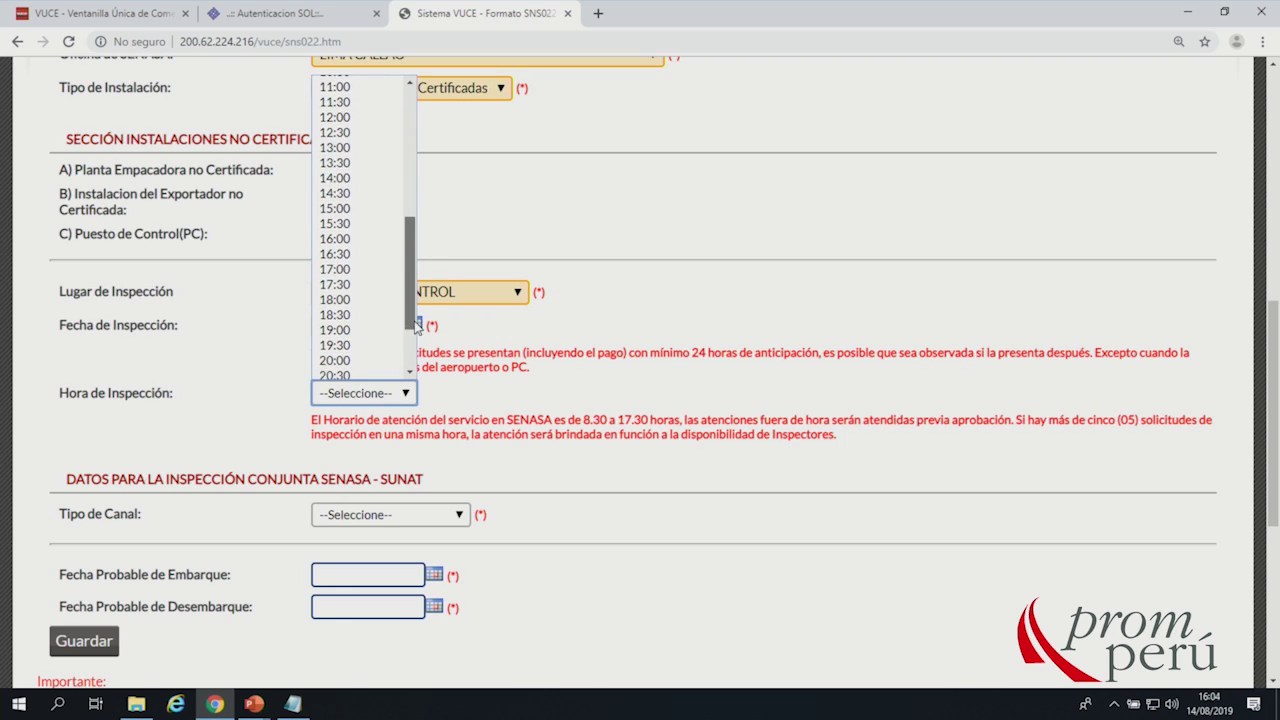
{"action": "left_click", "coordinate": [355, 212]}
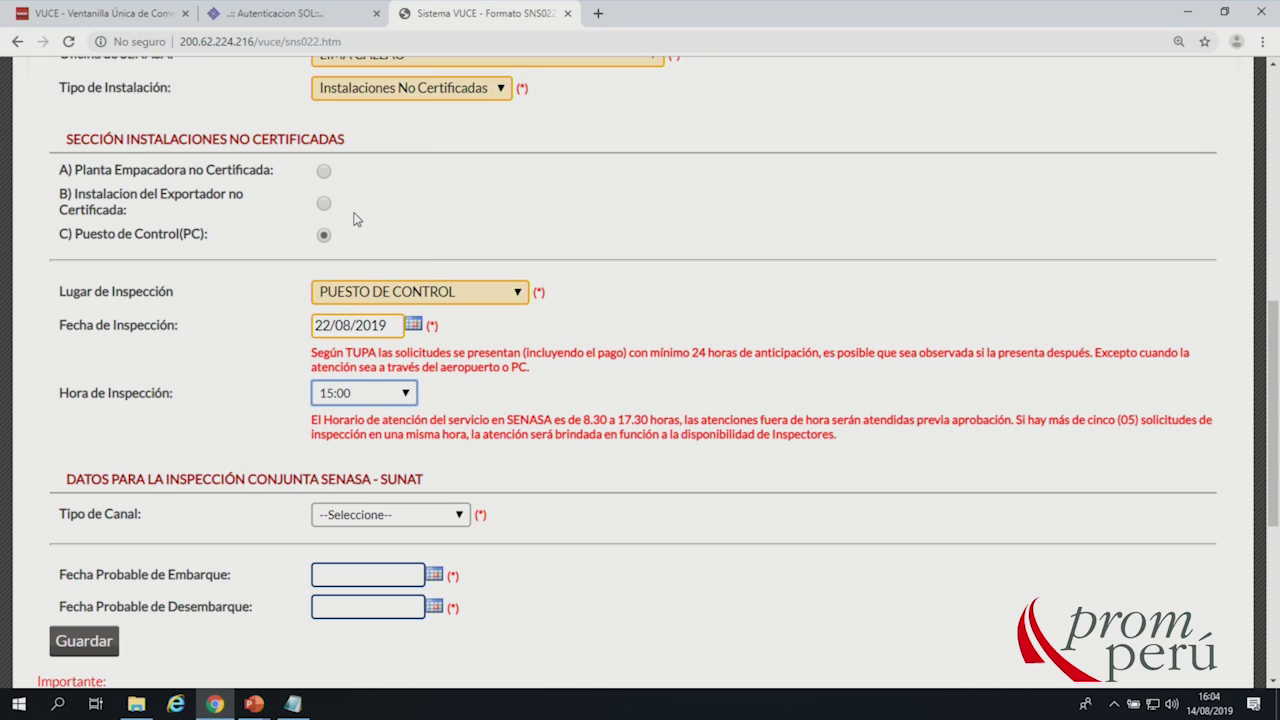
{"action": "left_click_drag", "start_coordinate": [1273, 420], "coordinate": [1276, 508]}
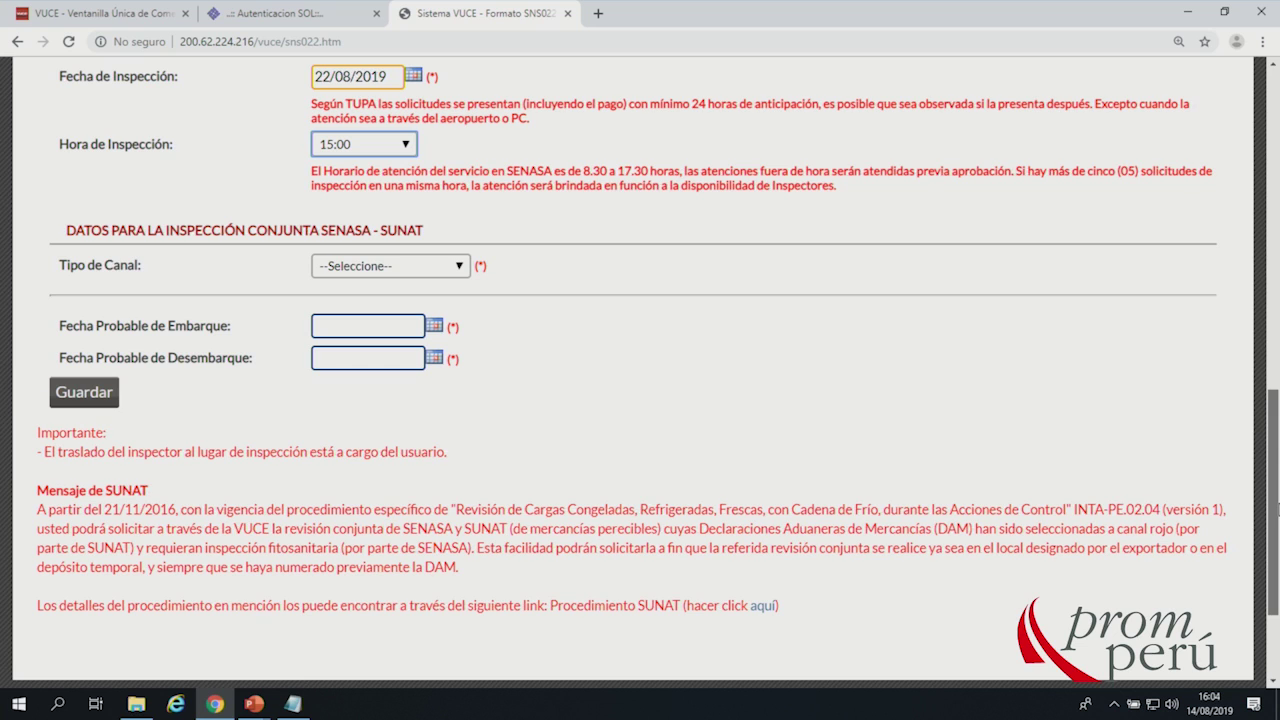
{"action": "left_click_drag", "start_coordinate": [1276, 508], "coordinate": [1276, 520]}
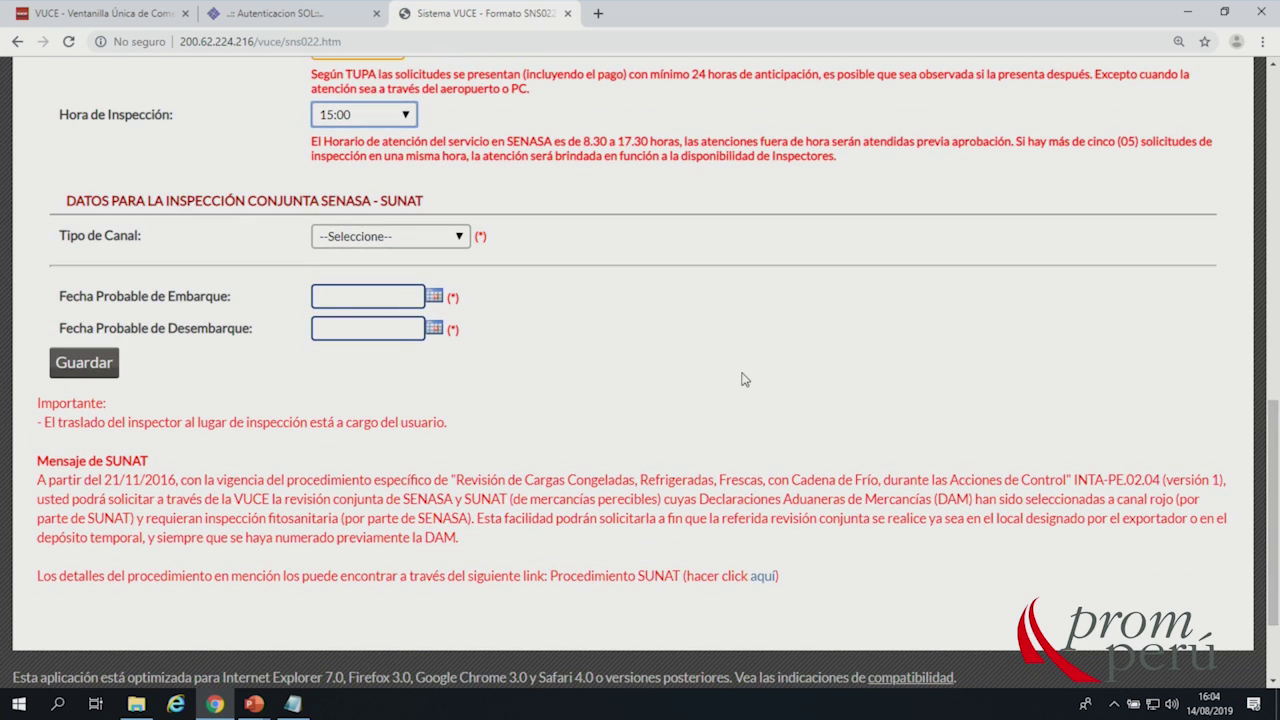
Step: Choose channel SIN CANAL ASIGNADO, Embarque date 31/08/2019 and Desembarque date 03/09/2019 via the calendars
{"action": "left_click", "coordinate": [437, 245]}
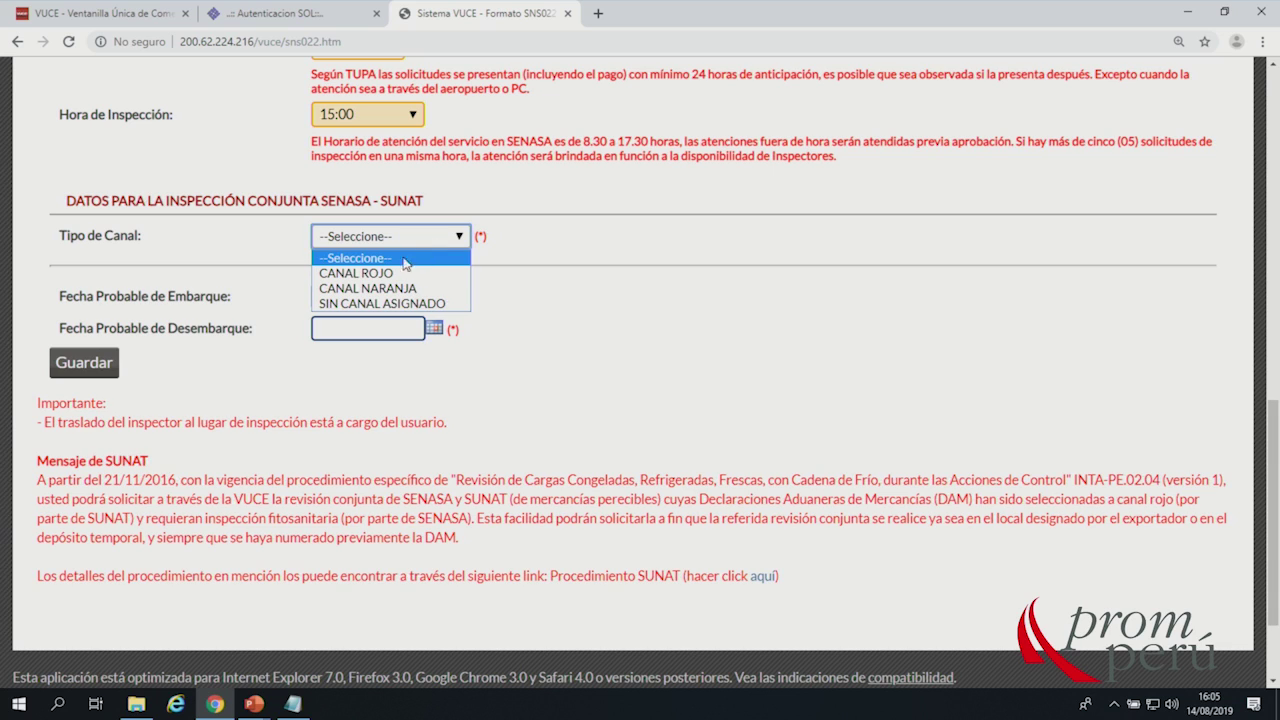
{"action": "left_click", "coordinate": [341, 303]}
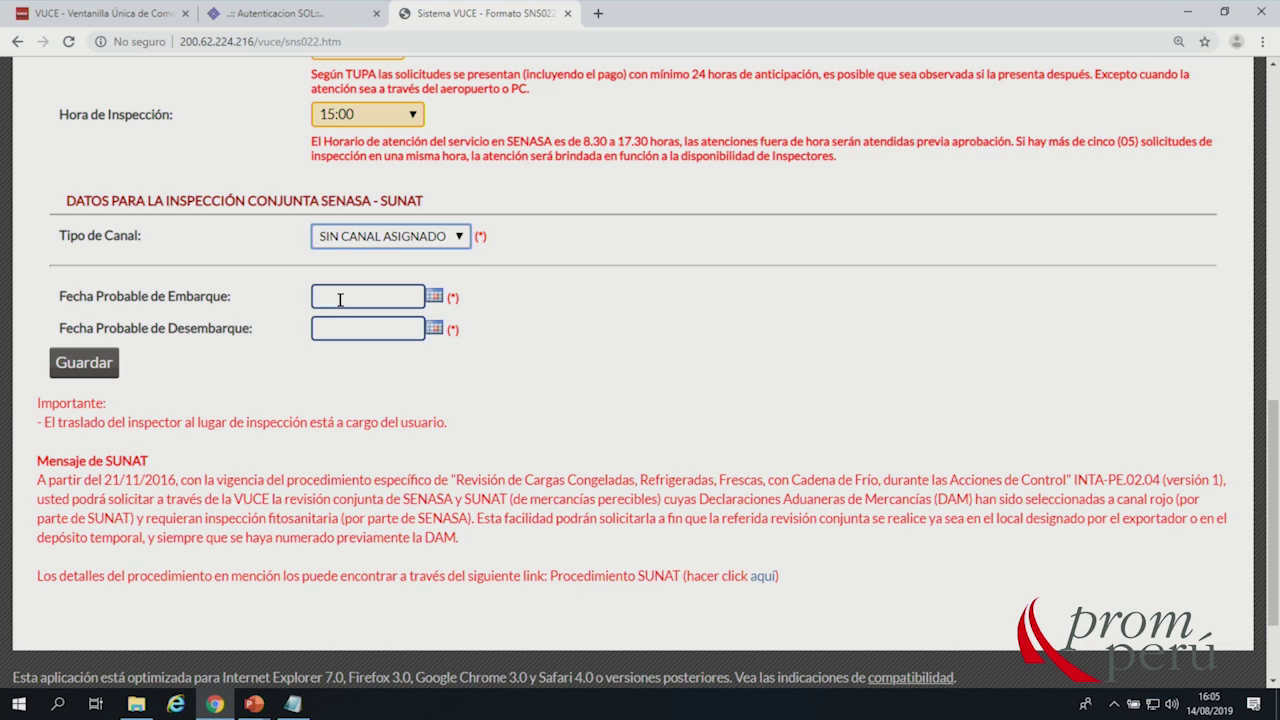
{"action": "left_click", "coordinate": [340, 299]}
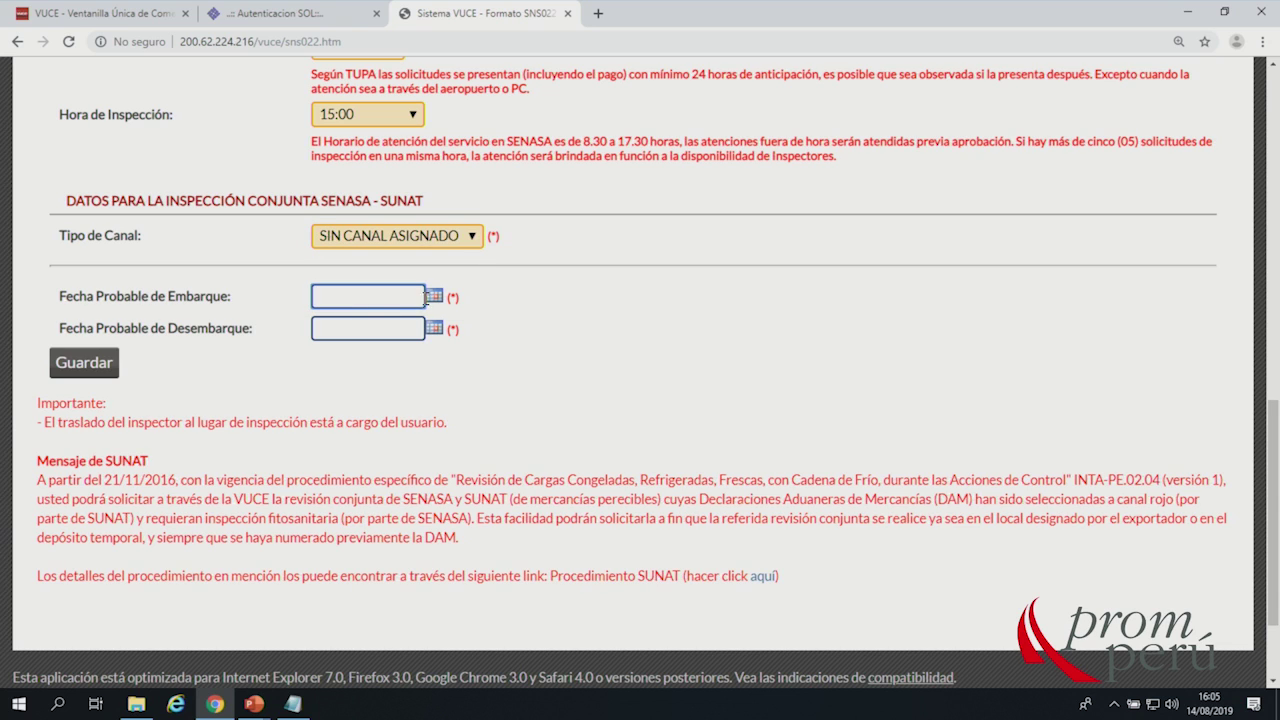
{"action": "left_click", "coordinate": [435, 298]}
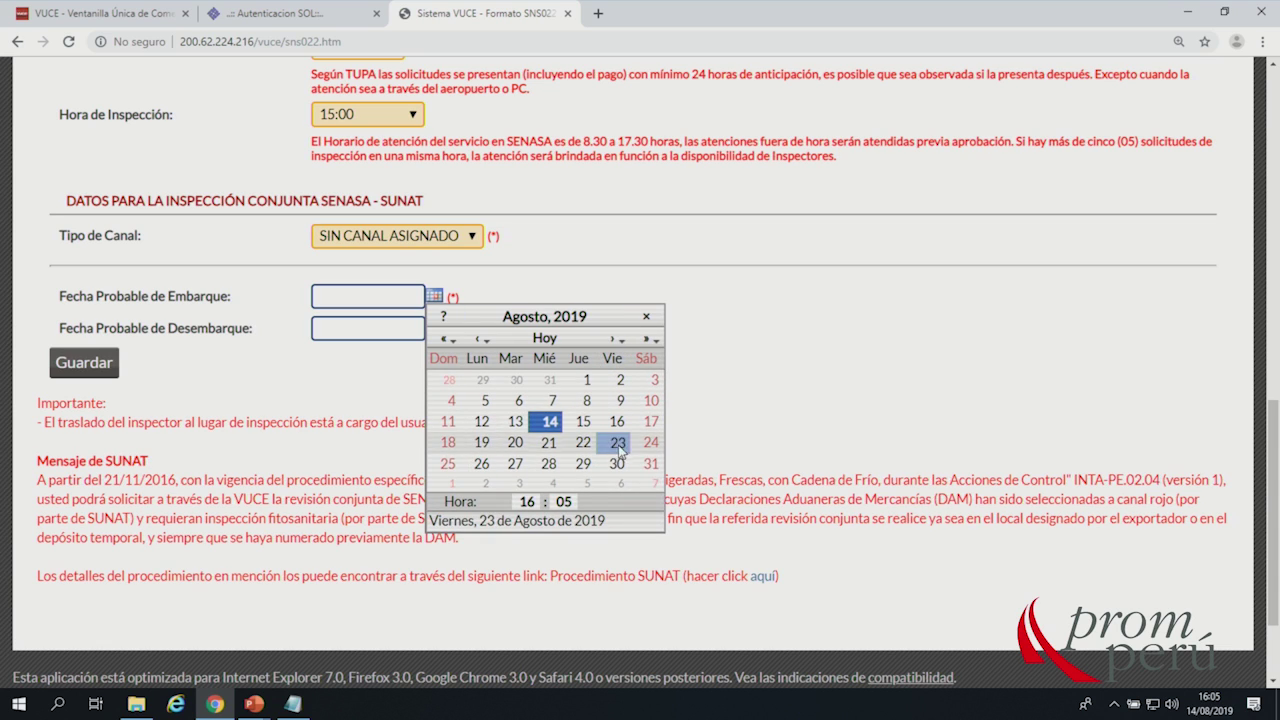
{"action": "left_click", "coordinate": [650, 464]}
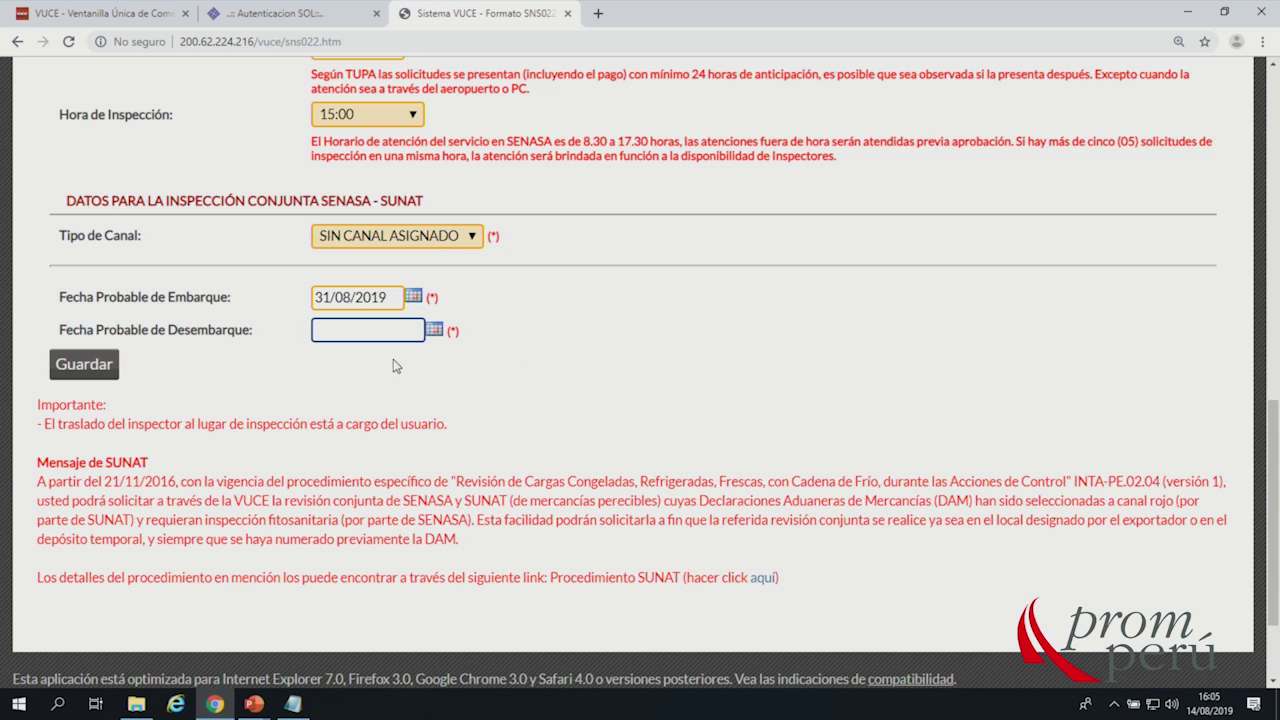
{"action": "left_click", "coordinate": [434, 330]}
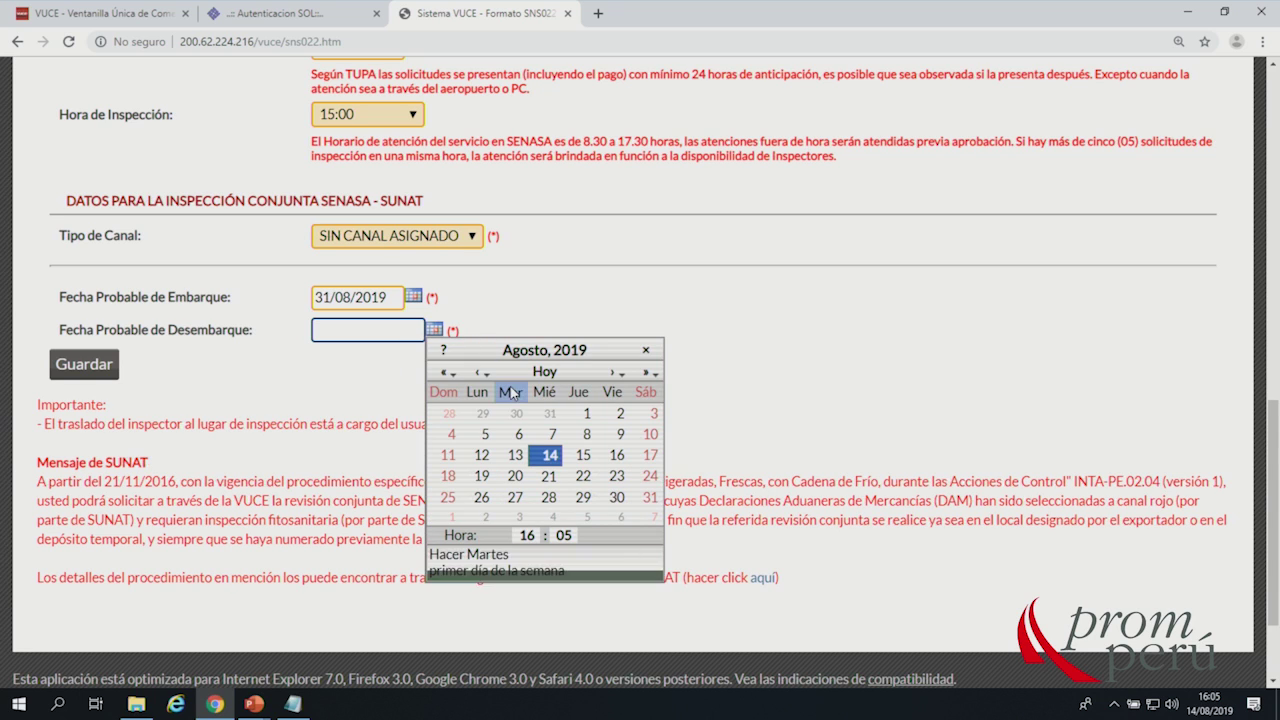
{"action": "left_click", "coordinate": [611, 374]}
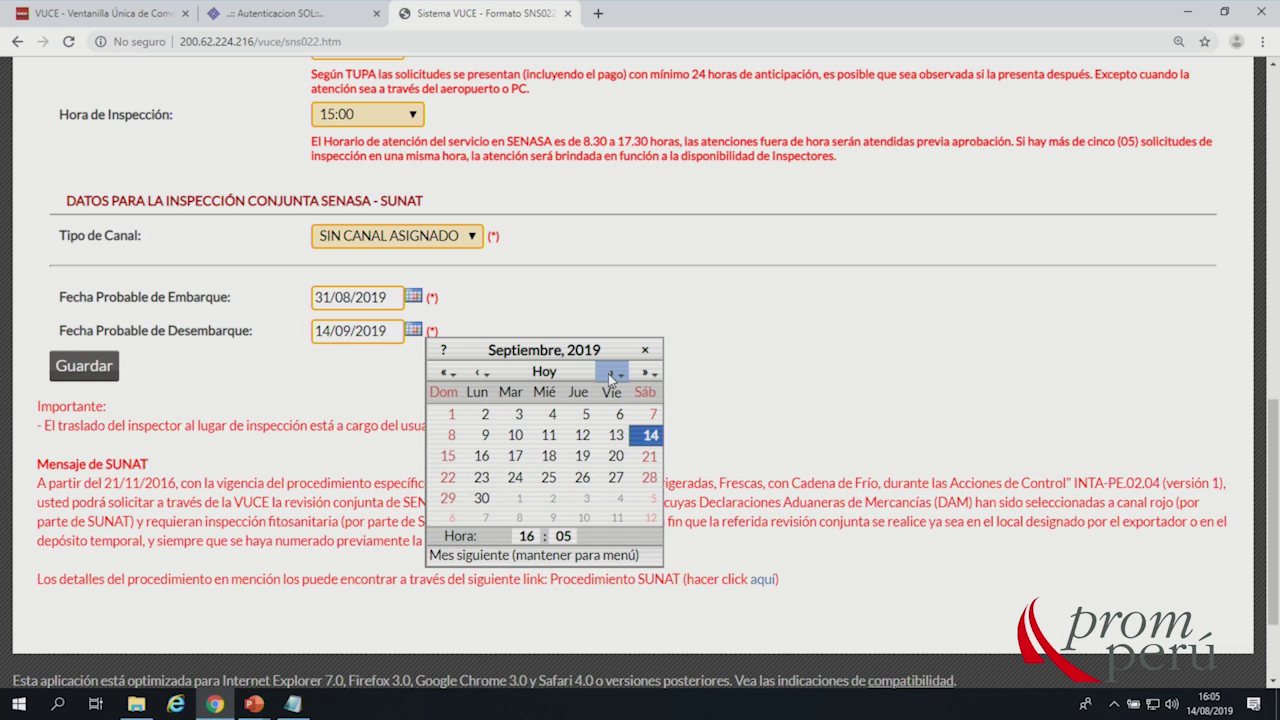
{"action": "left_click", "coordinate": [518, 414]}
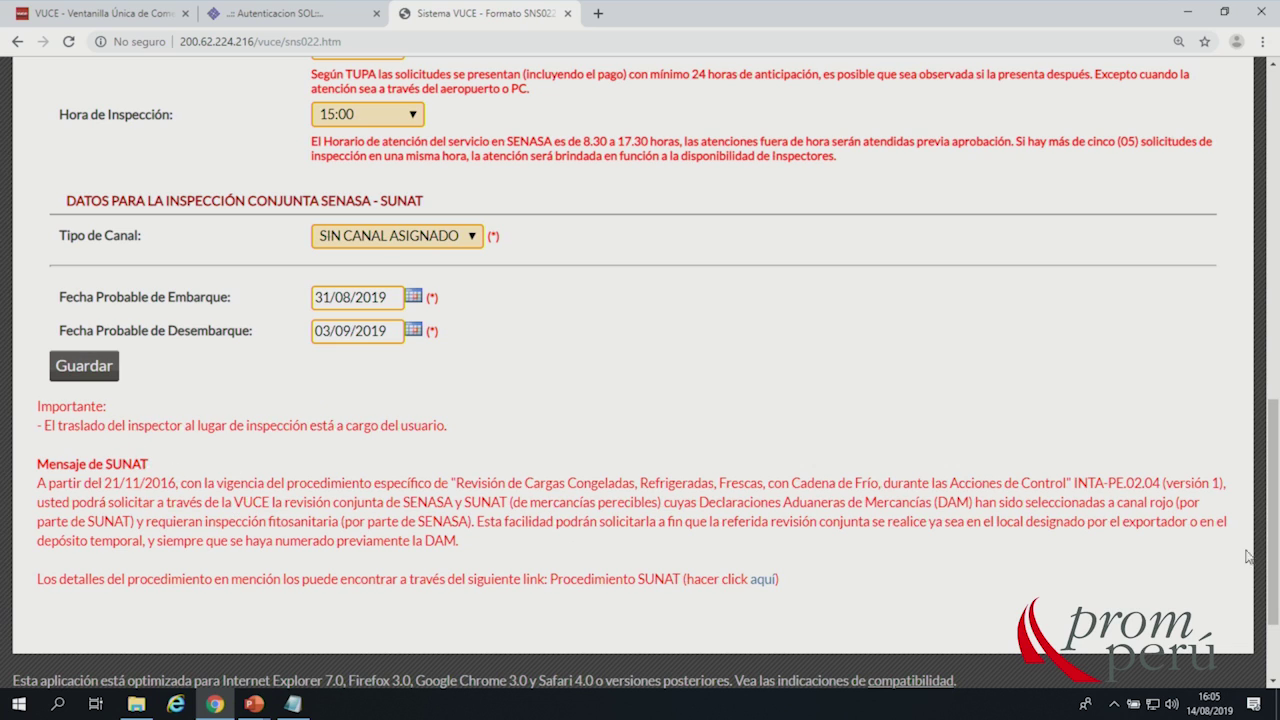
{"action": "mouse_move", "coordinate": [1273, 512]}
{"action": "left_mouse_down"}
{"action": "mouse_move", "coordinate": [1273, 427]}
{"action": "mouse_move", "coordinate": [1273, 495]}
{"action": "left_mouse_up"}
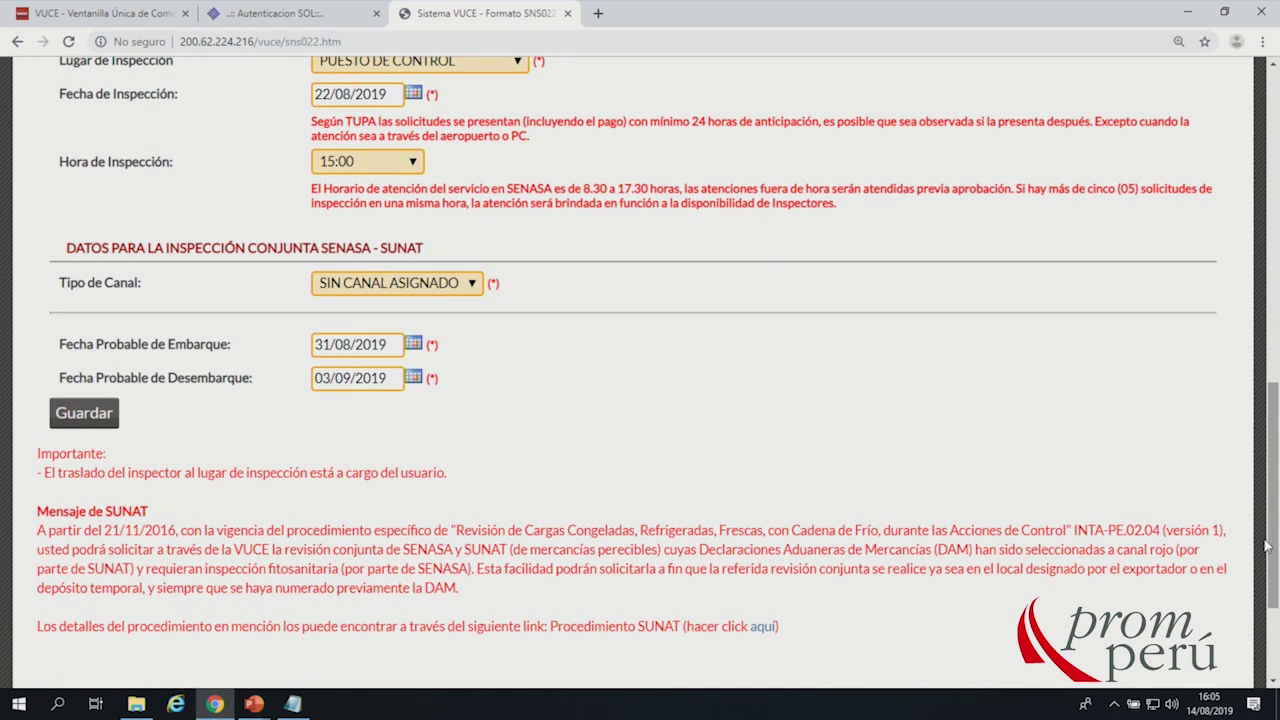
Step: Save the inspection and shipping details, then show the Requisitos Adjuntos documents table
{"action": "left_click", "coordinate": [90, 414]}
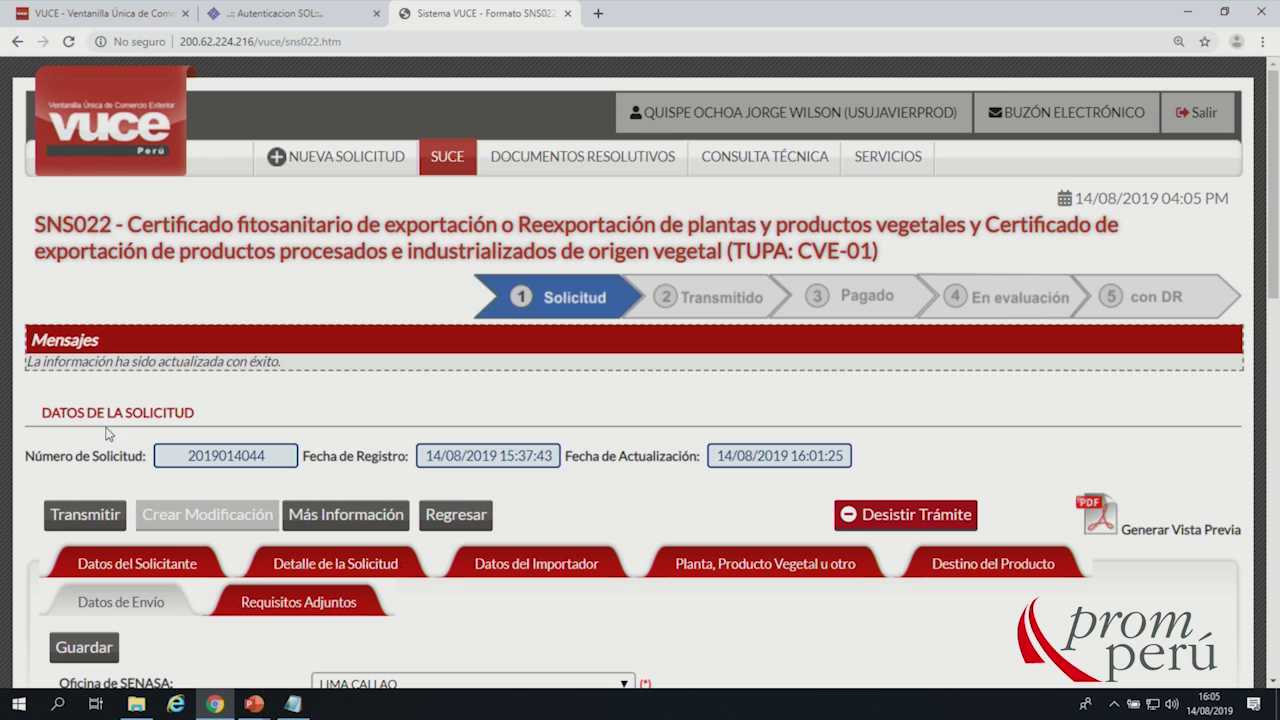
{"action": "left_click", "coordinate": [290, 604]}
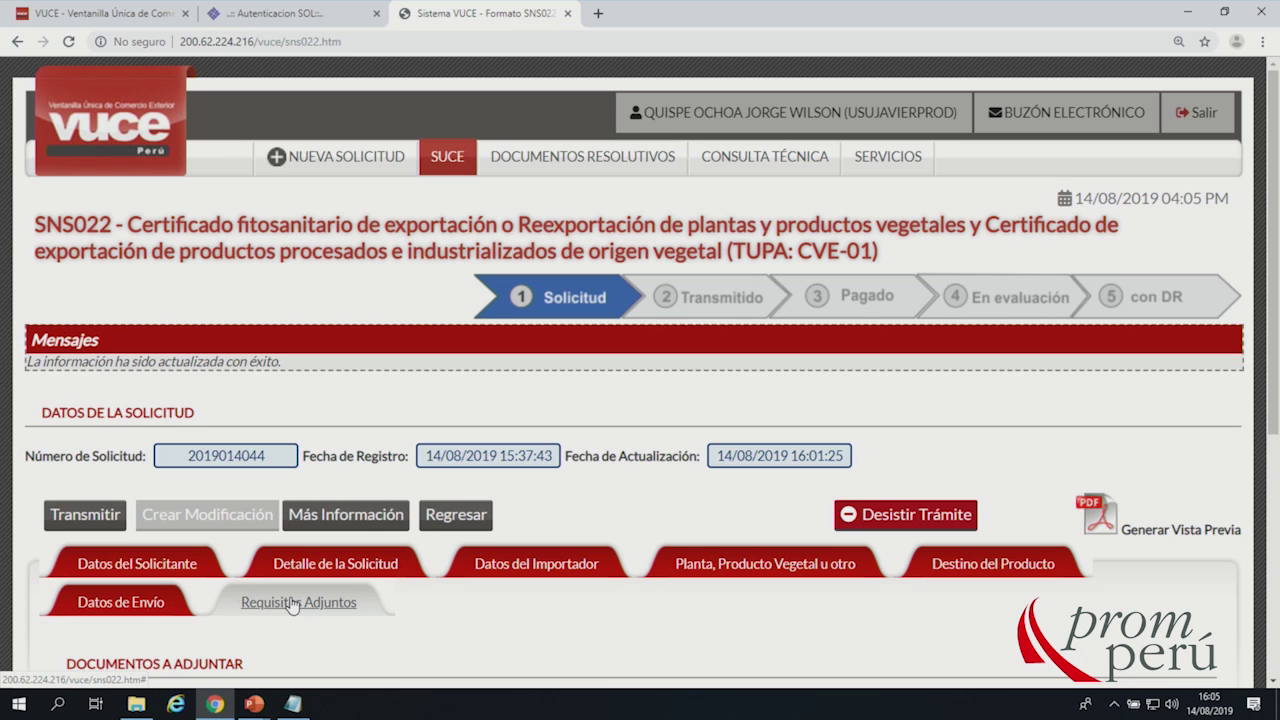
{"action": "scroll", "coordinate": [260, 625], "scroll_direction": "down", "scroll_amount": 1}
{"action": "scroll", "coordinate": [640, 400], "scroll_direction": "down", "scroll_amount": 3}
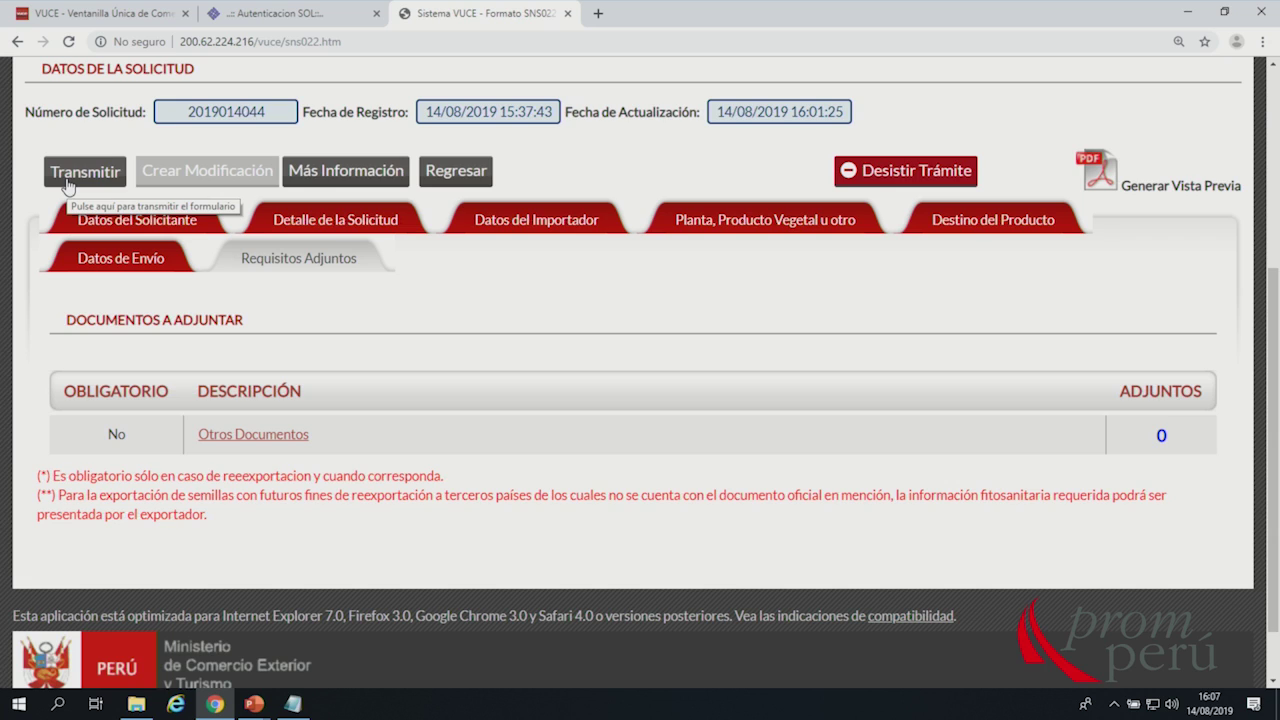
Step: Generate the request's PDF preview, scroll through it, and close the preview tab
{"action": "left_click", "coordinate": [1100, 180]}
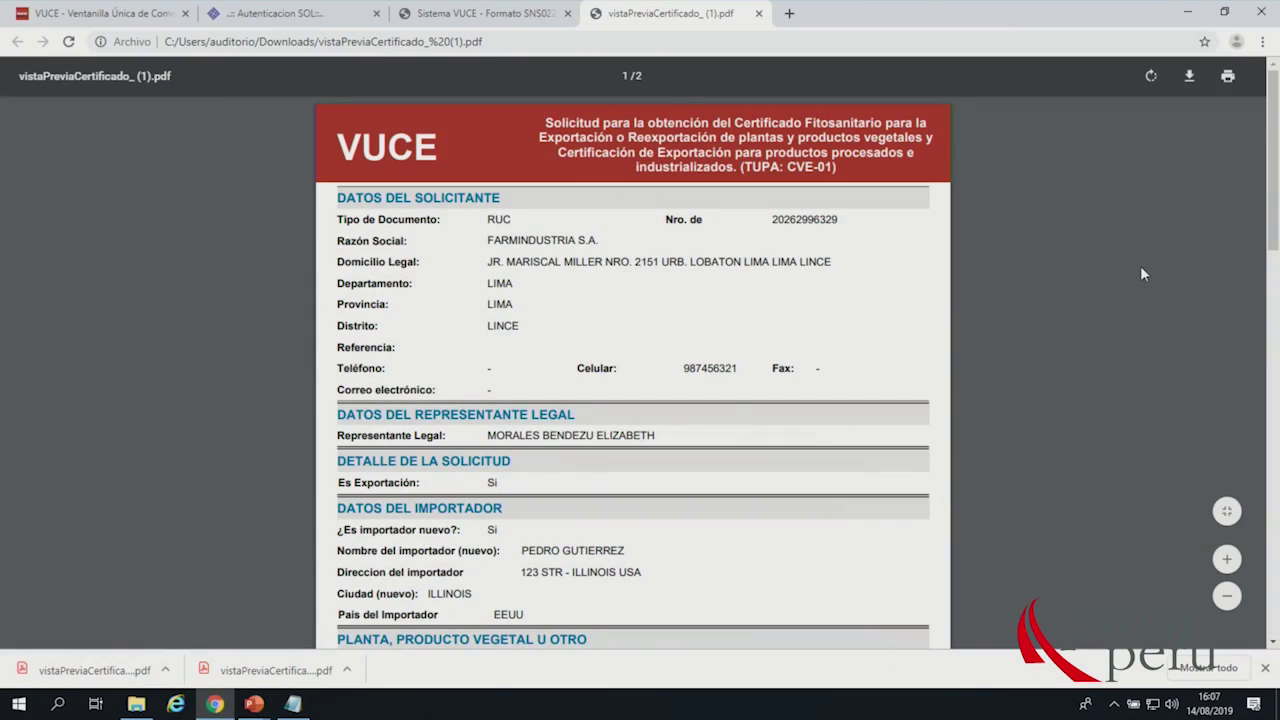
{"action": "left_click_drag", "start_coordinate": [1274, 152], "coordinate": [1274, 405]}
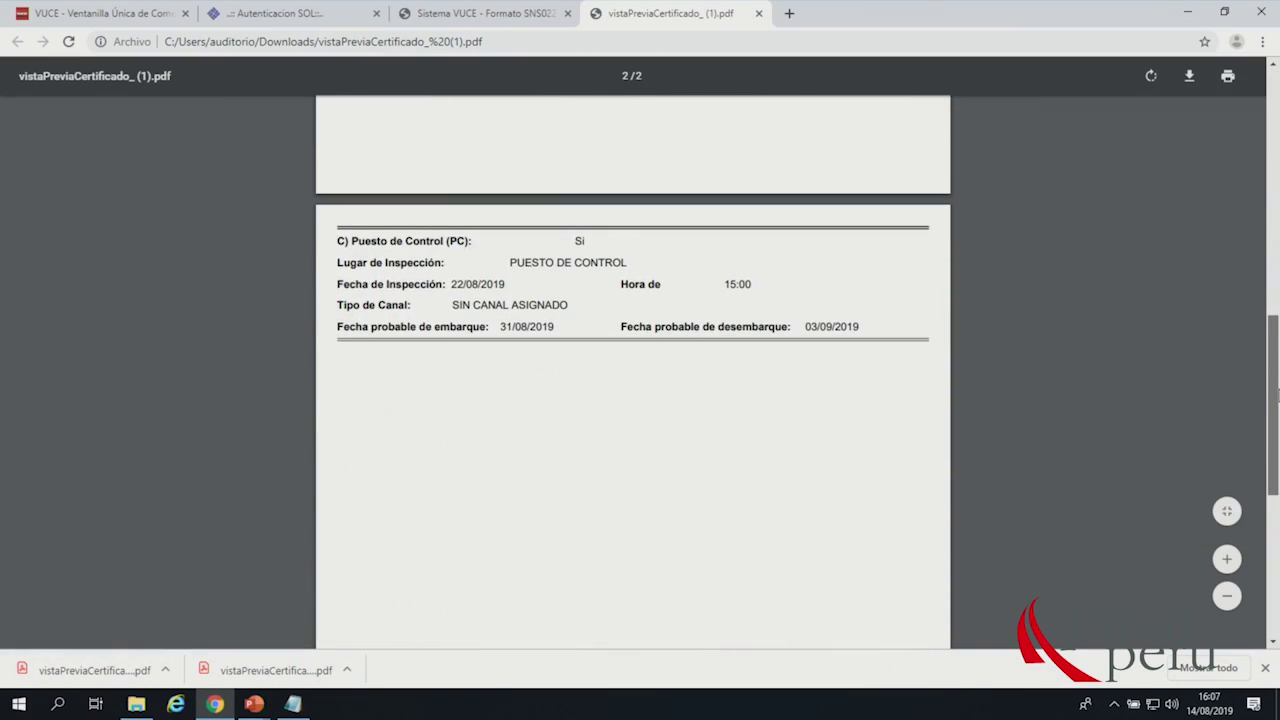
{"action": "left_click_drag", "start_coordinate": [1274, 472], "coordinate": [1276, 205]}
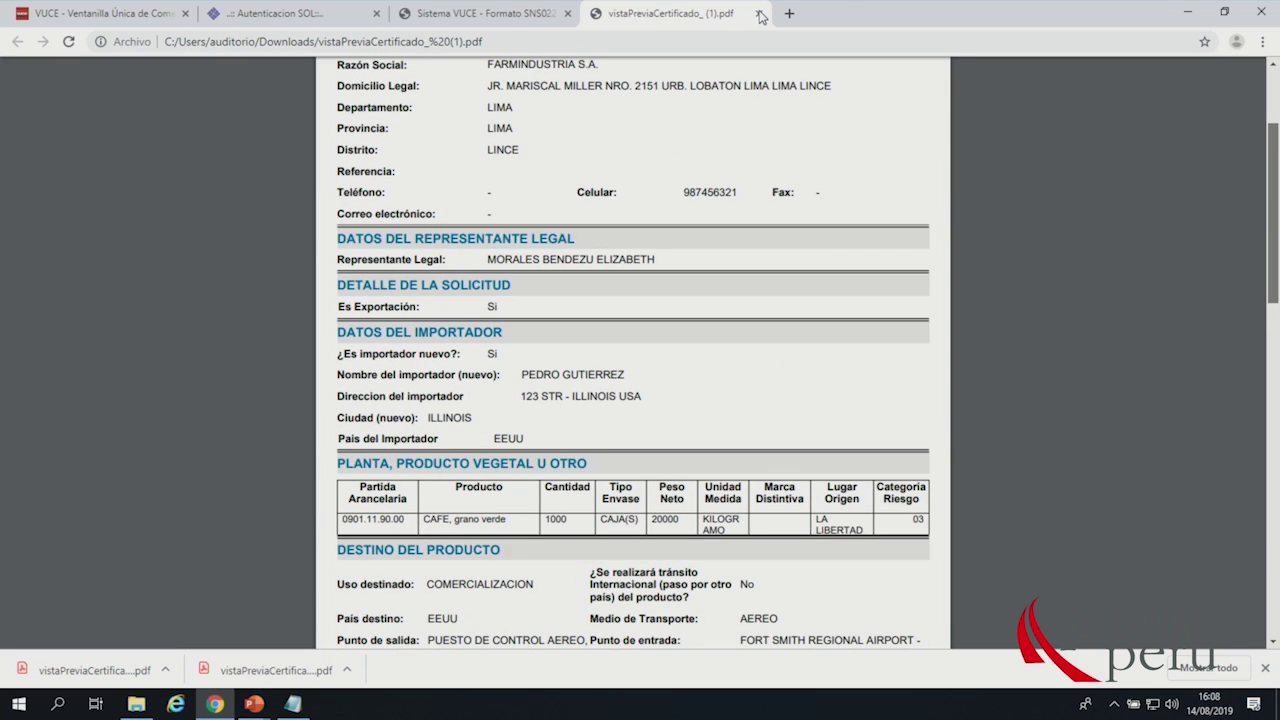
{"action": "left_click", "coordinate": [759, 14]}
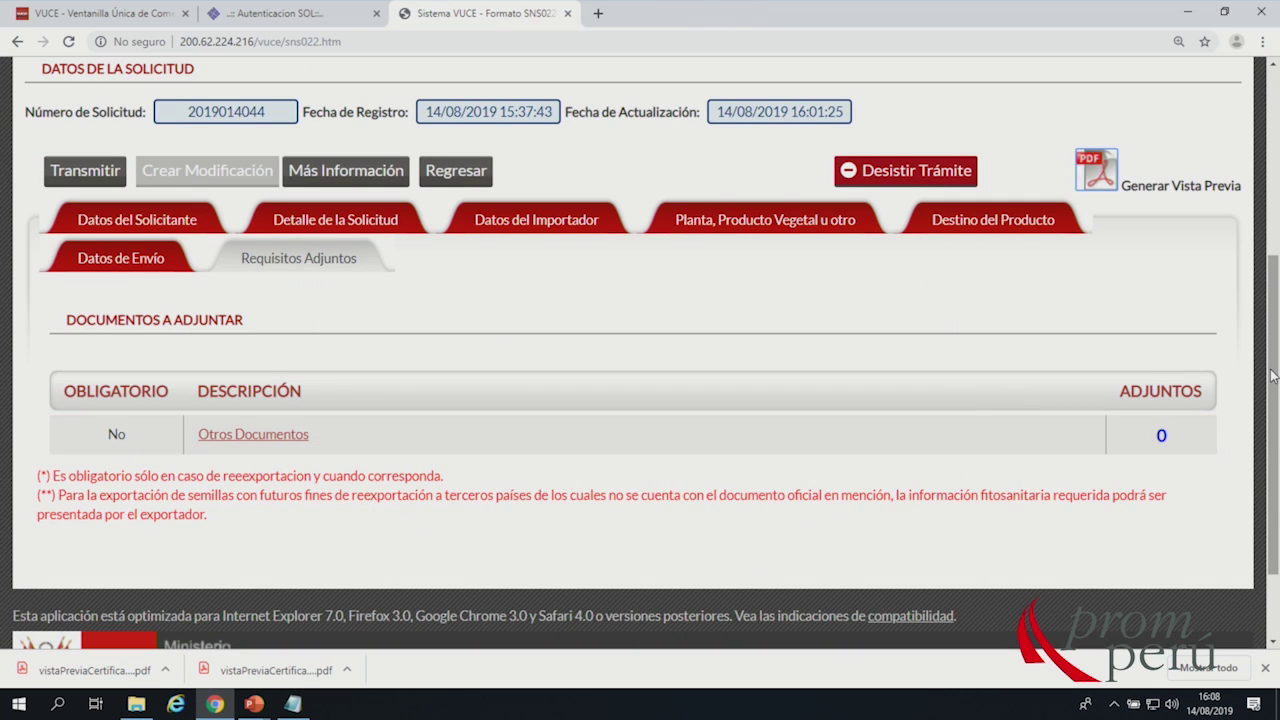
{"action": "left_click_drag", "start_coordinate": [1273, 375], "coordinate": [1273, 255]}
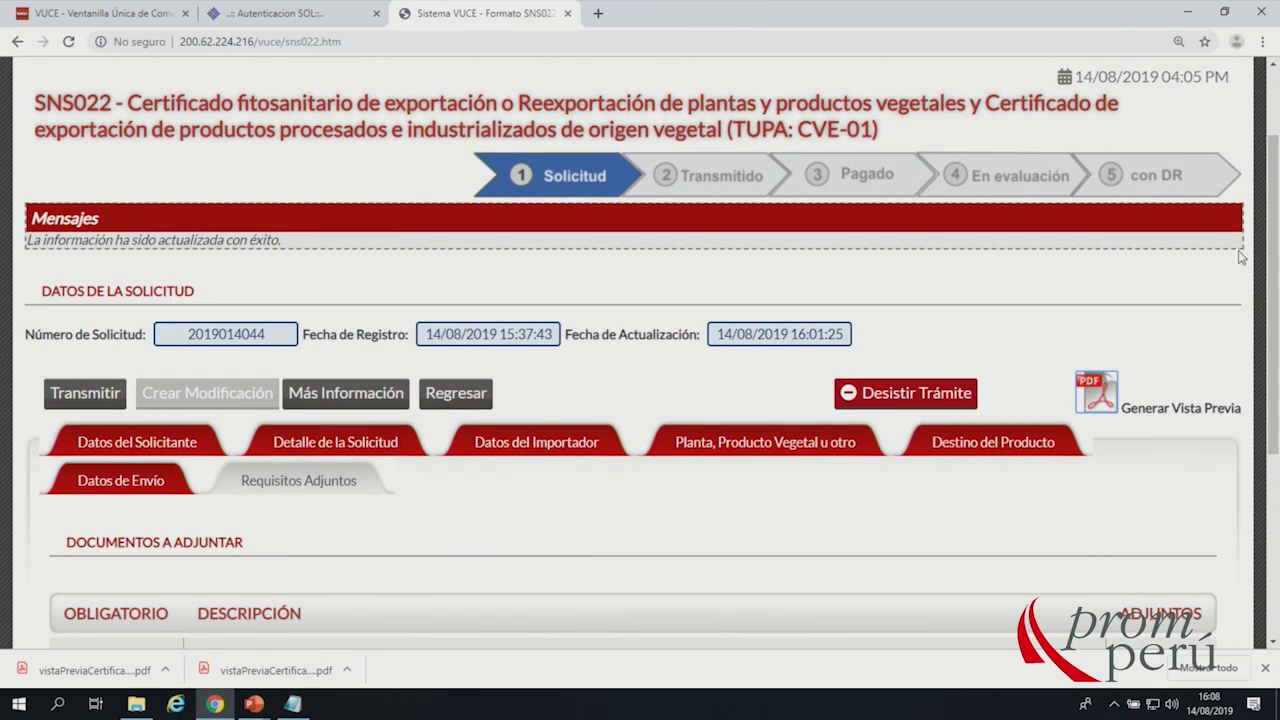
{"action": "left_click", "coordinate": [88, 400]}
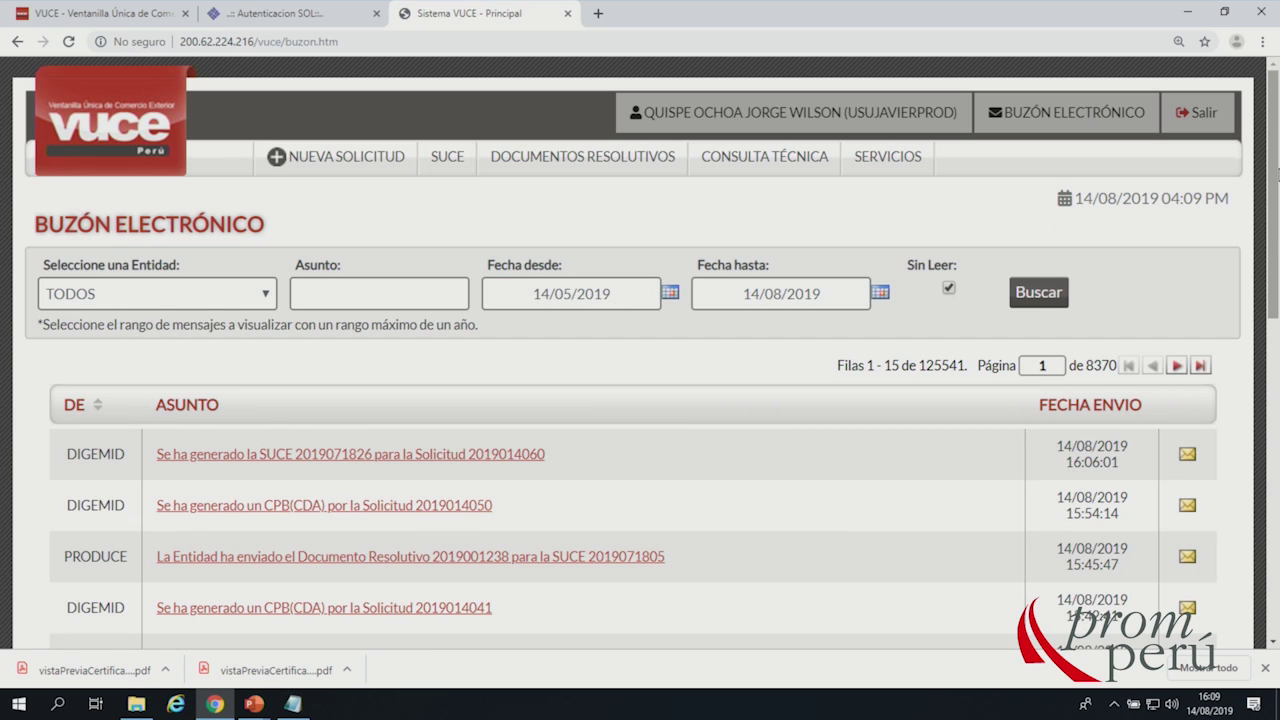
{"action": "key", "text": "alt+Left"}
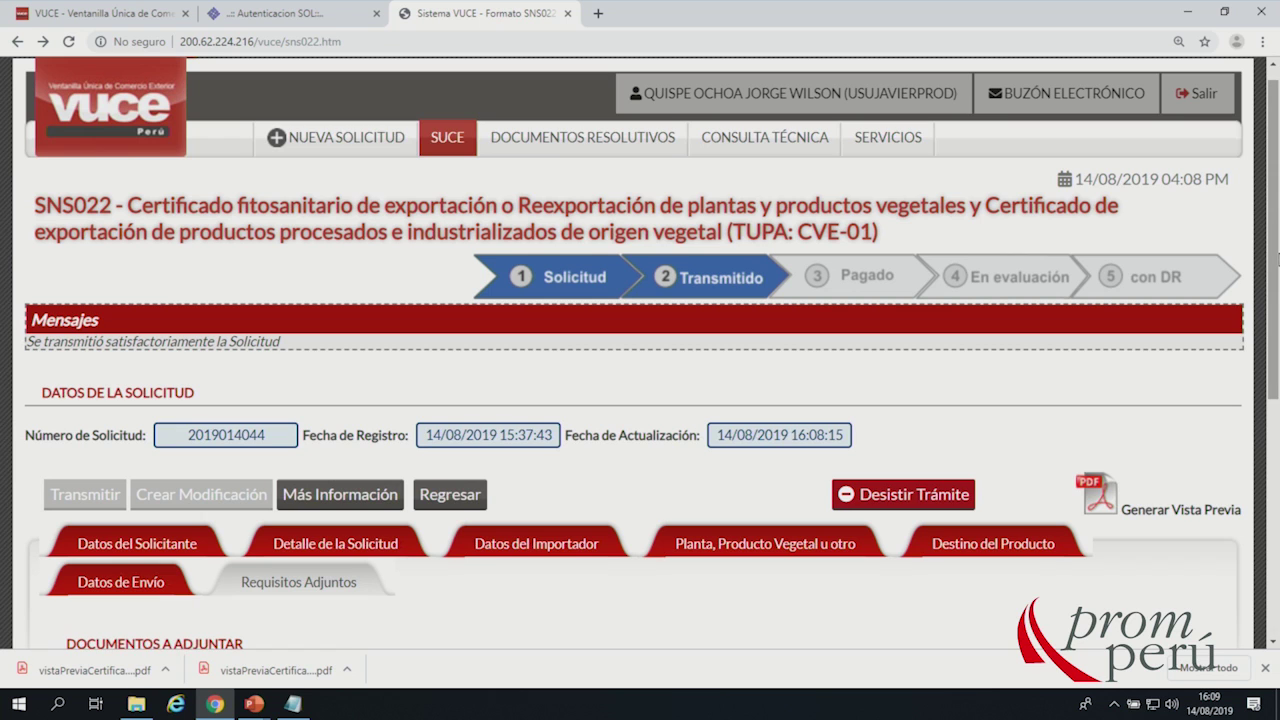
{"action": "left_click_drag", "start_coordinate": [1276, 252], "coordinate": [1277, 375]}
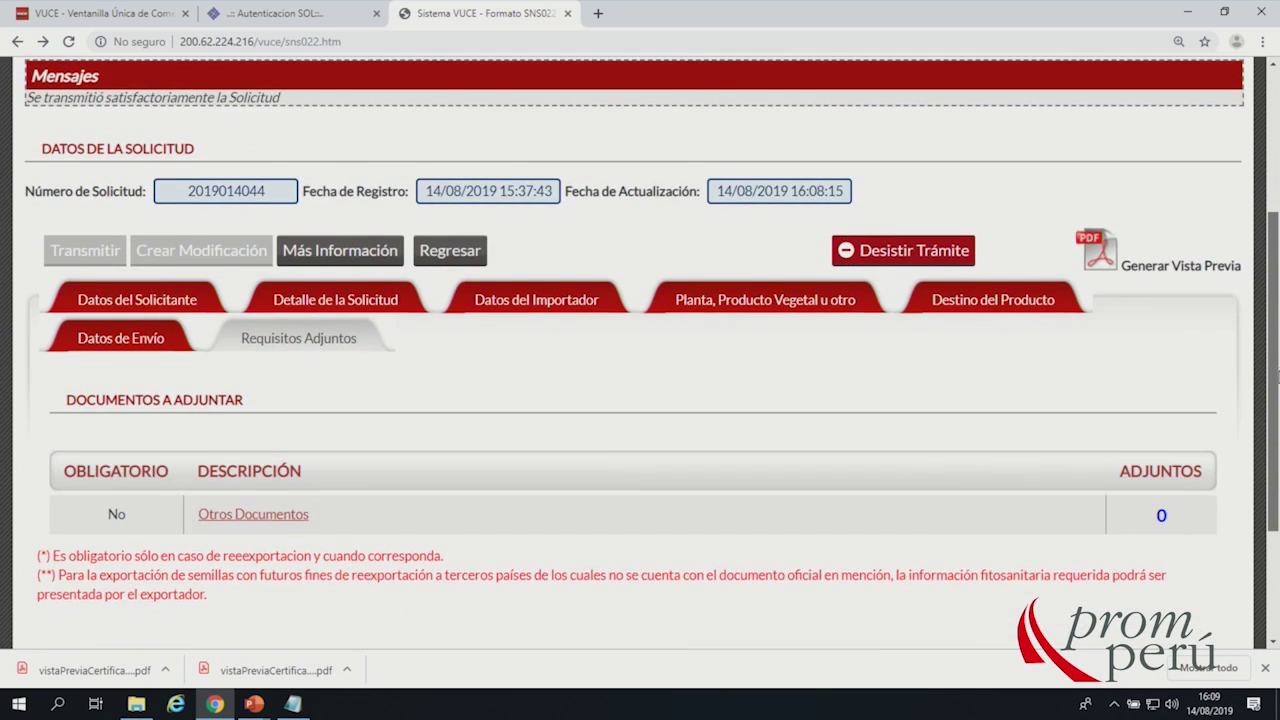
{"action": "scroll", "coordinate": [1277, 375], "scroll_direction": "up", "scroll_amount": 3}
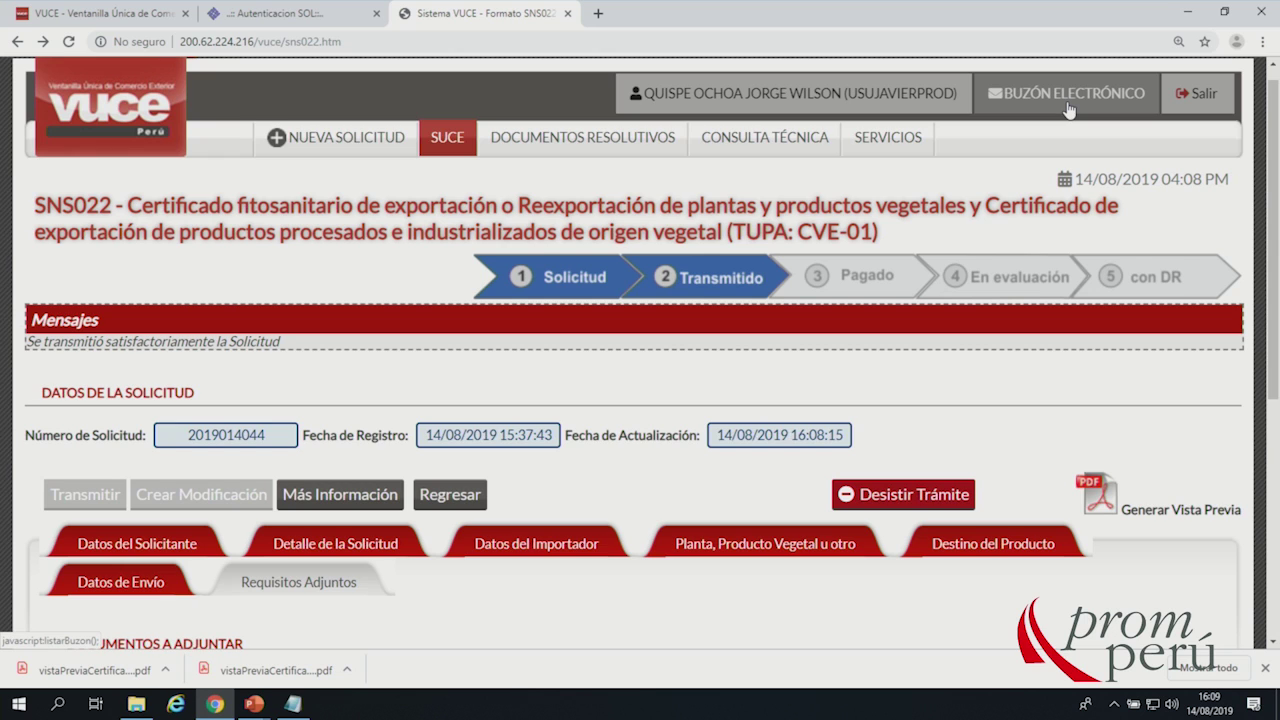
Step: Open Buzón Electrónico and reload it to list the received messages
{"action": "left_click", "coordinate": [1066, 100]}
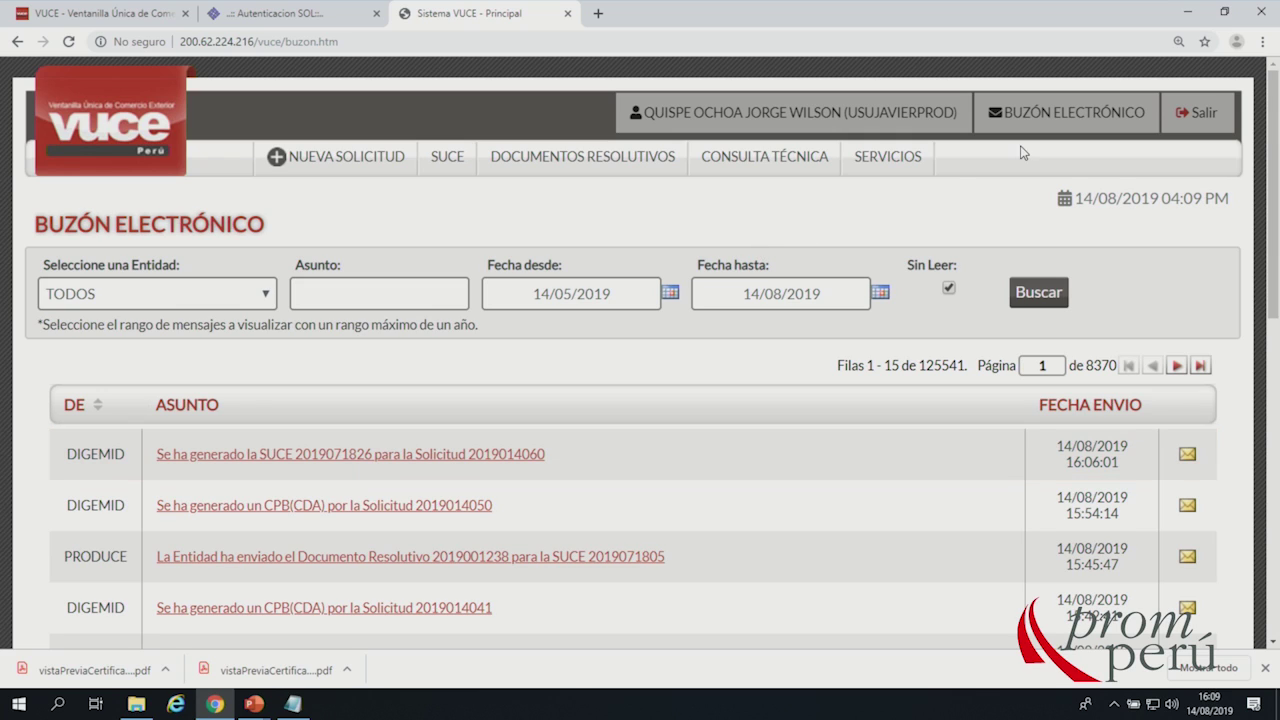
{"action": "left_click", "coordinate": [1093, 122]}
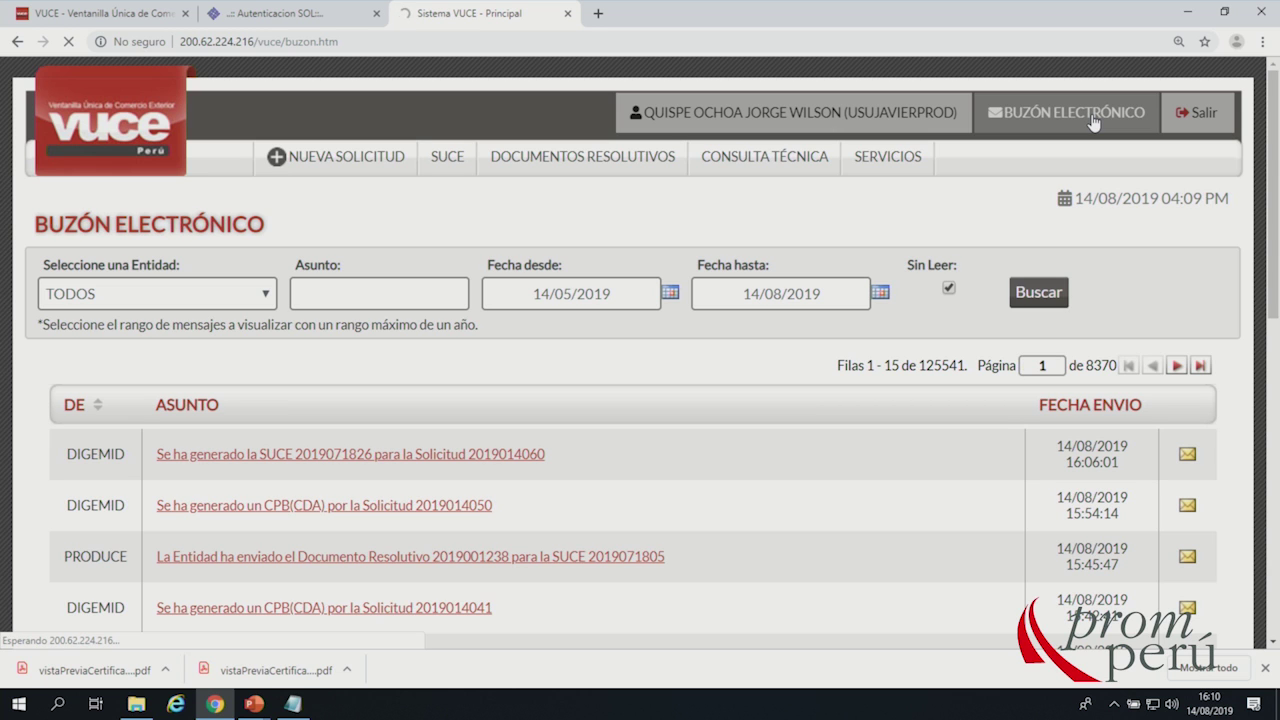
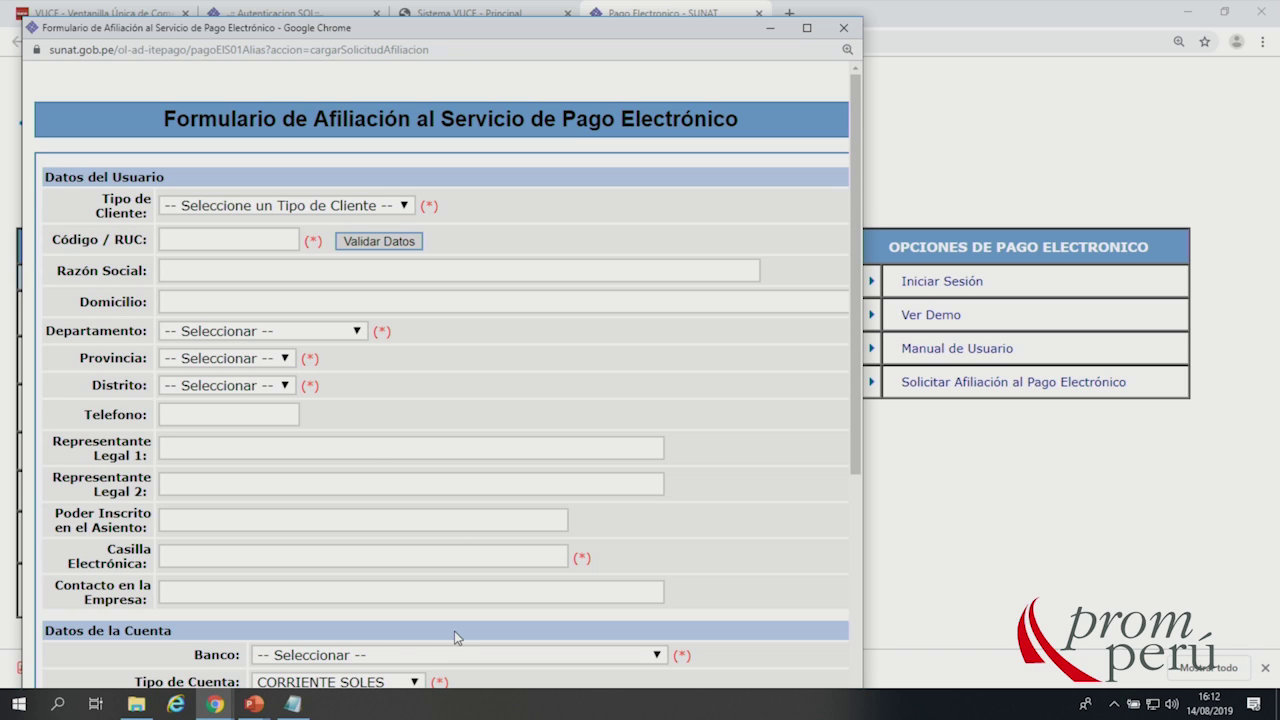
Step: Check the Banco list and lower form sections, then close the affiliation form without filling it
{"action": "left_click", "coordinate": [383, 650]}
{"action": "left_click", "coordinate": [383, 650]}
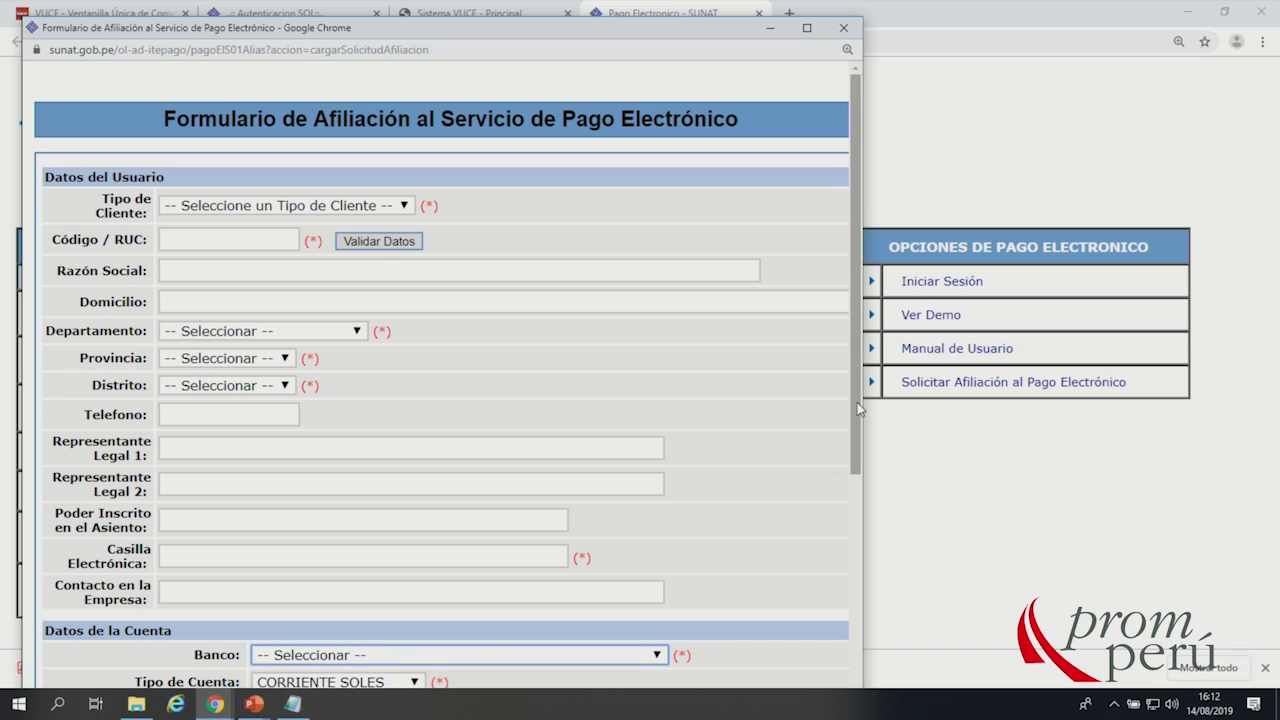
{"action": "left_click_drag", "start_coordinate": [858, 408], "coordinate": [875, 547]}
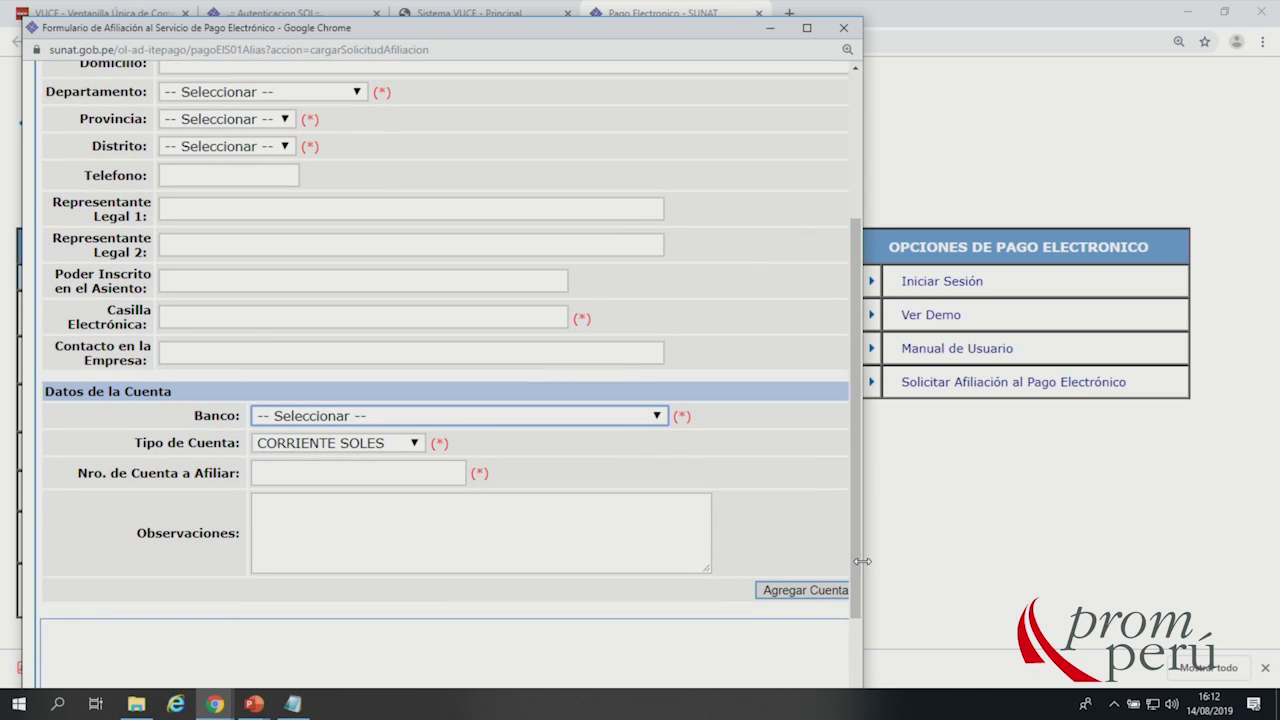
{"action": "left_click_drag", "start_coordinate": [862, 562], "coordinate": [838, 405]}
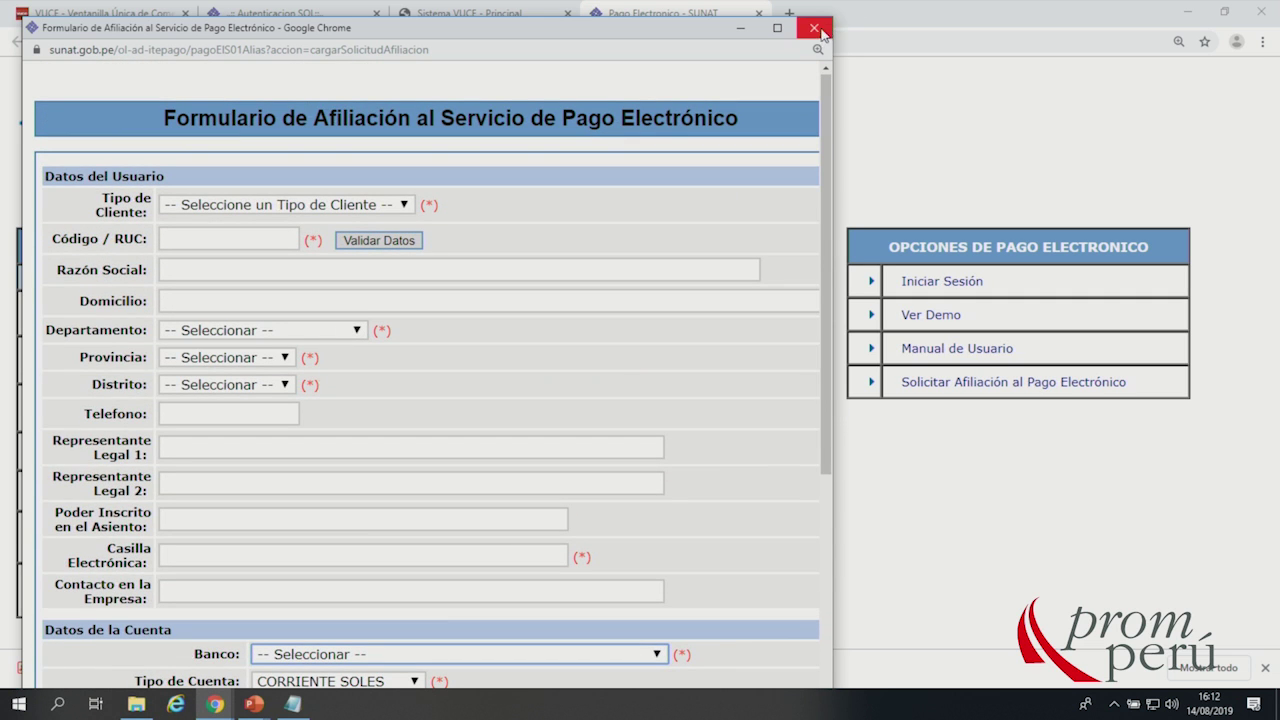
{"action": "left_click", "coordinate": [817, 33]}
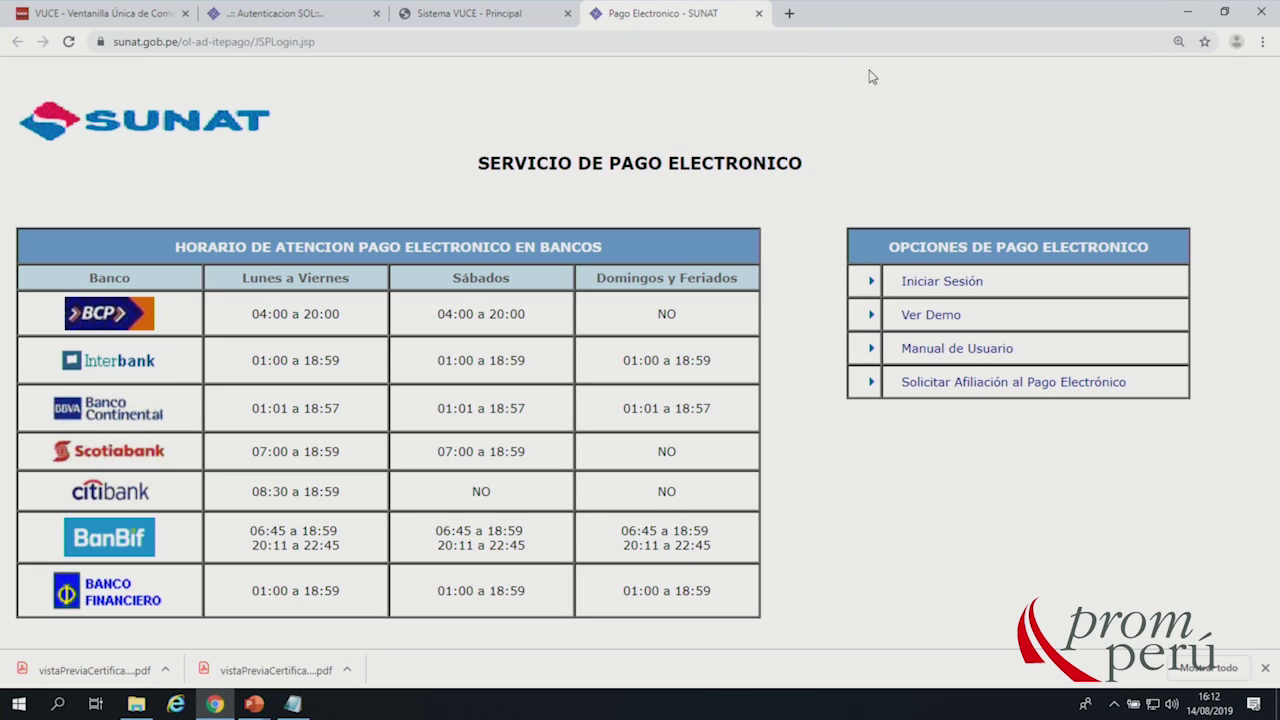
Step: Close the 'Pago Electronico - SUNAT' tab to get back to VUCE's Procesos Bancarios page
{"action": "mouse_move", "coordinate": [930, 322]}
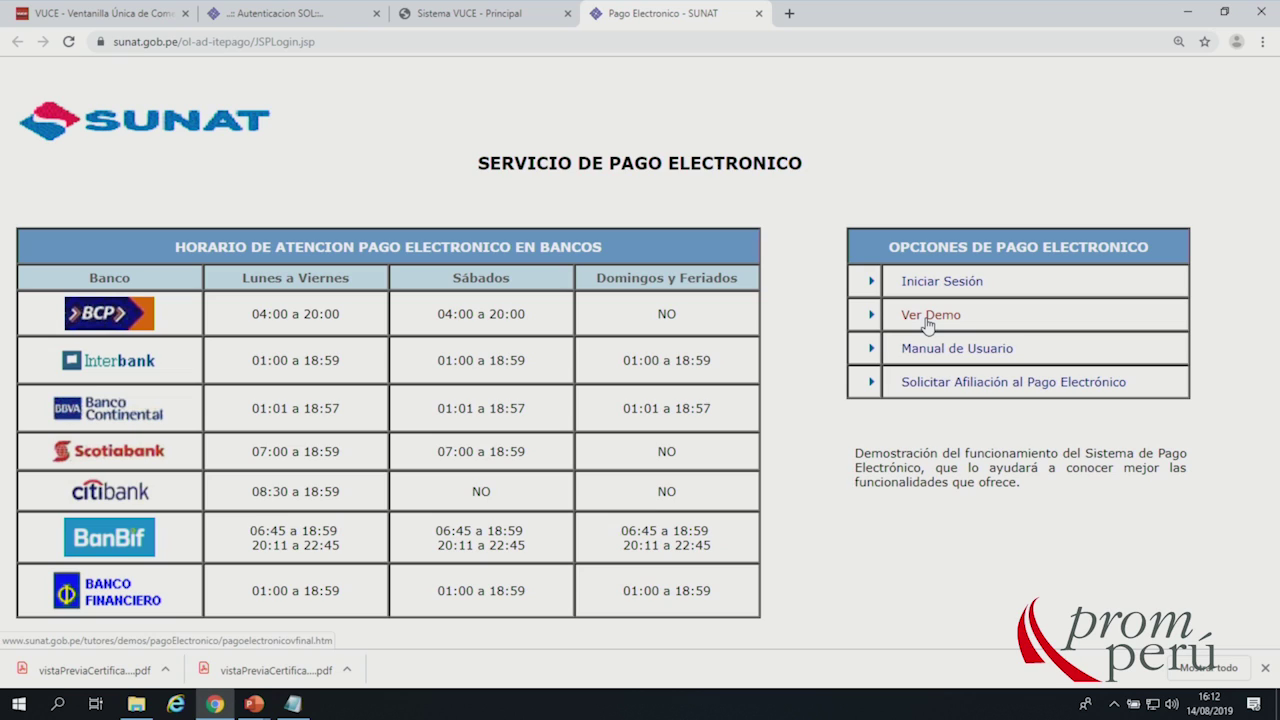
{"action": "mouse_move", "coordinate": [952, 357]}
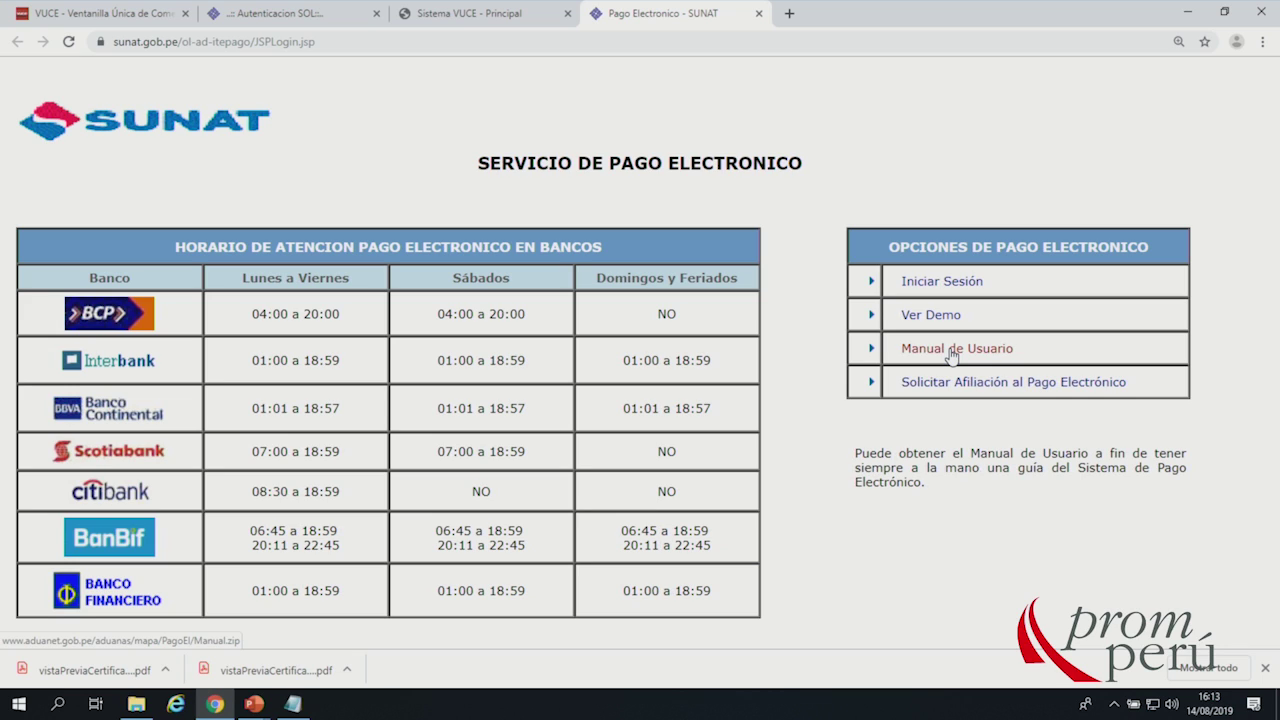
{"action": "left_click", "coordinate": [758, 14]}
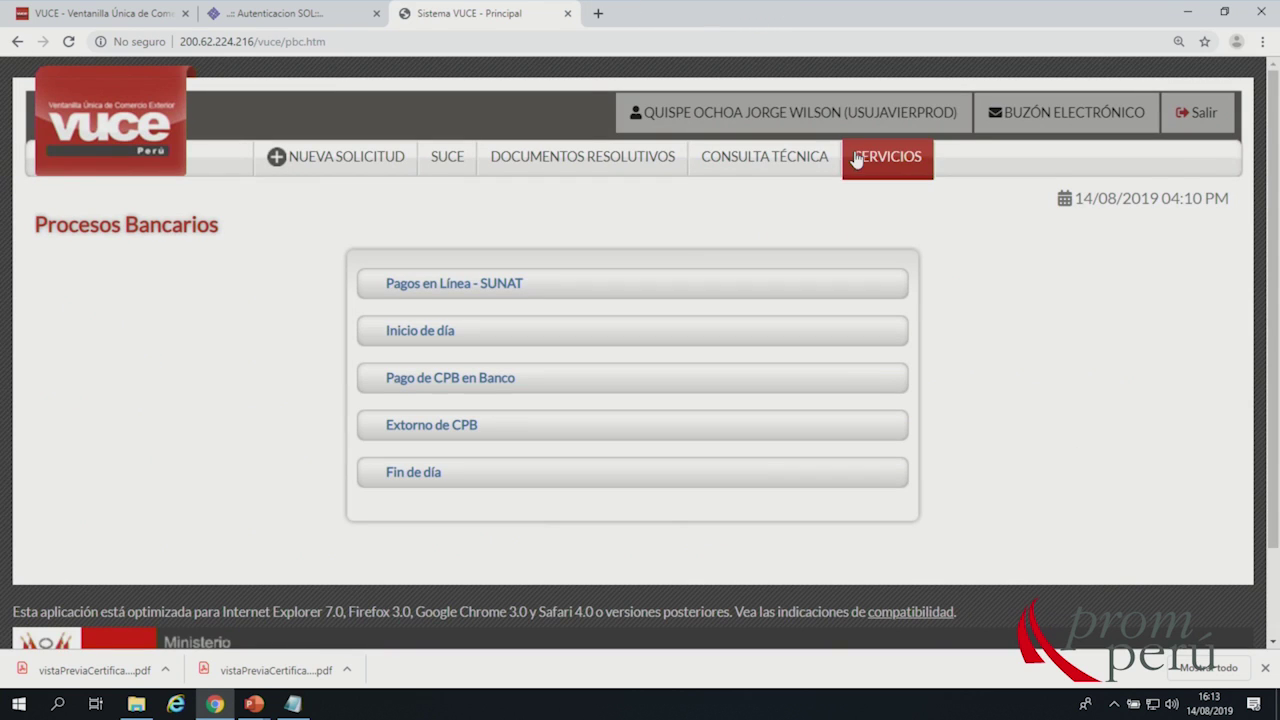
Step: Open BUZÓN ELECTRÓNICO from the VUCE header
{"action": "left_click", "coordinate": [1028, 124]}
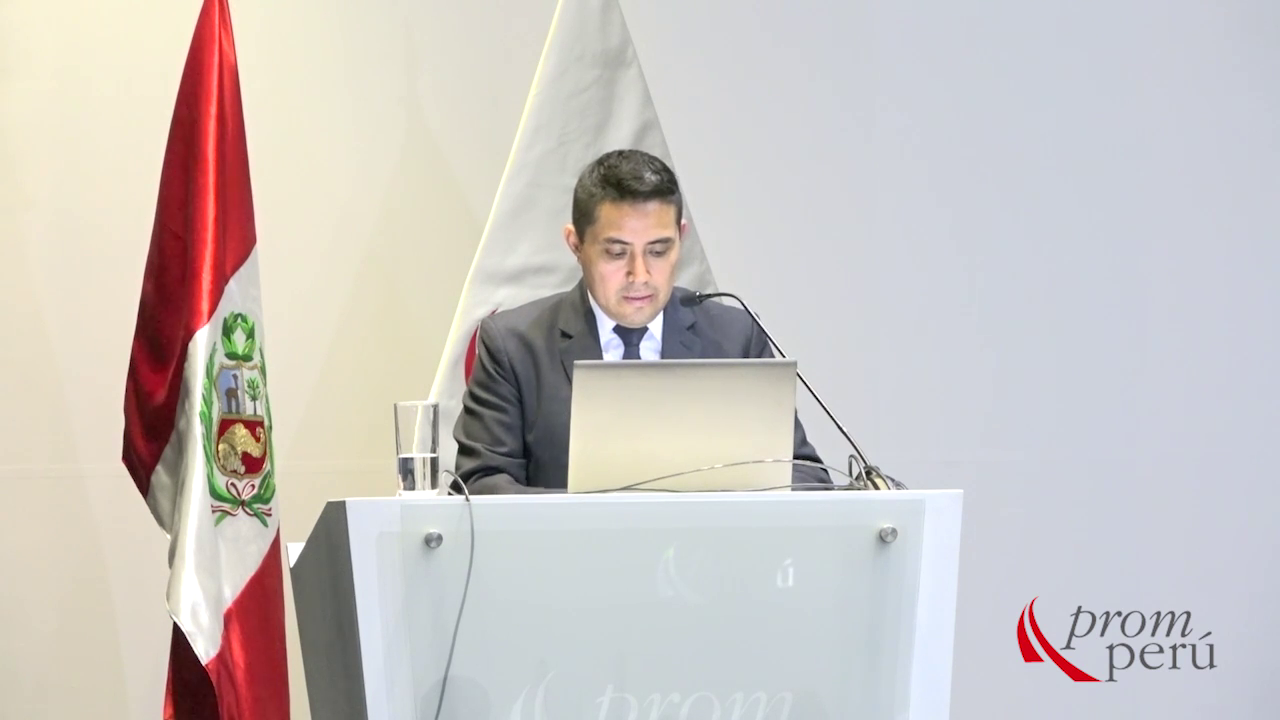
Step: Correct and complete the help-desk e-mail address on line 3 of the note
{"action": "type", "text": "ETU"}
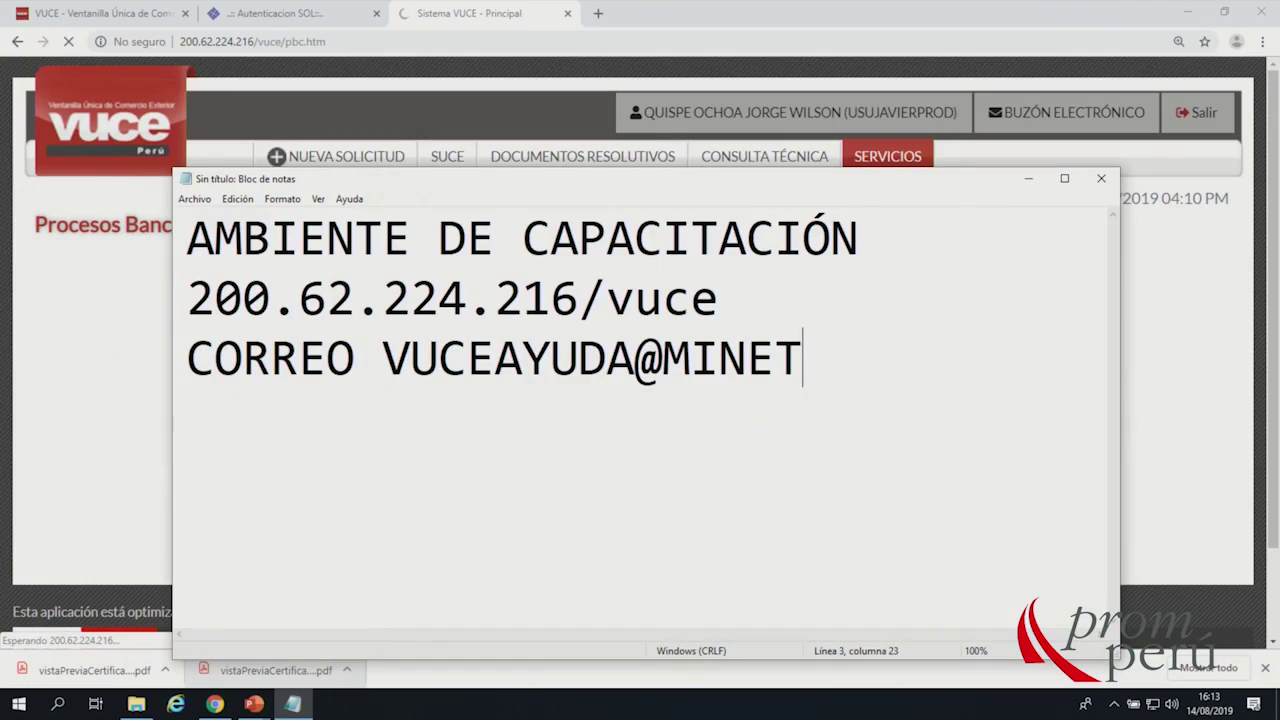
{"action": "key", "text": "BackSpace"}
{"action": "key", "text": "BackSpace"}
{"action": "key", "text": "BackSpace"}
{"action": "type", "text": "CETU"}
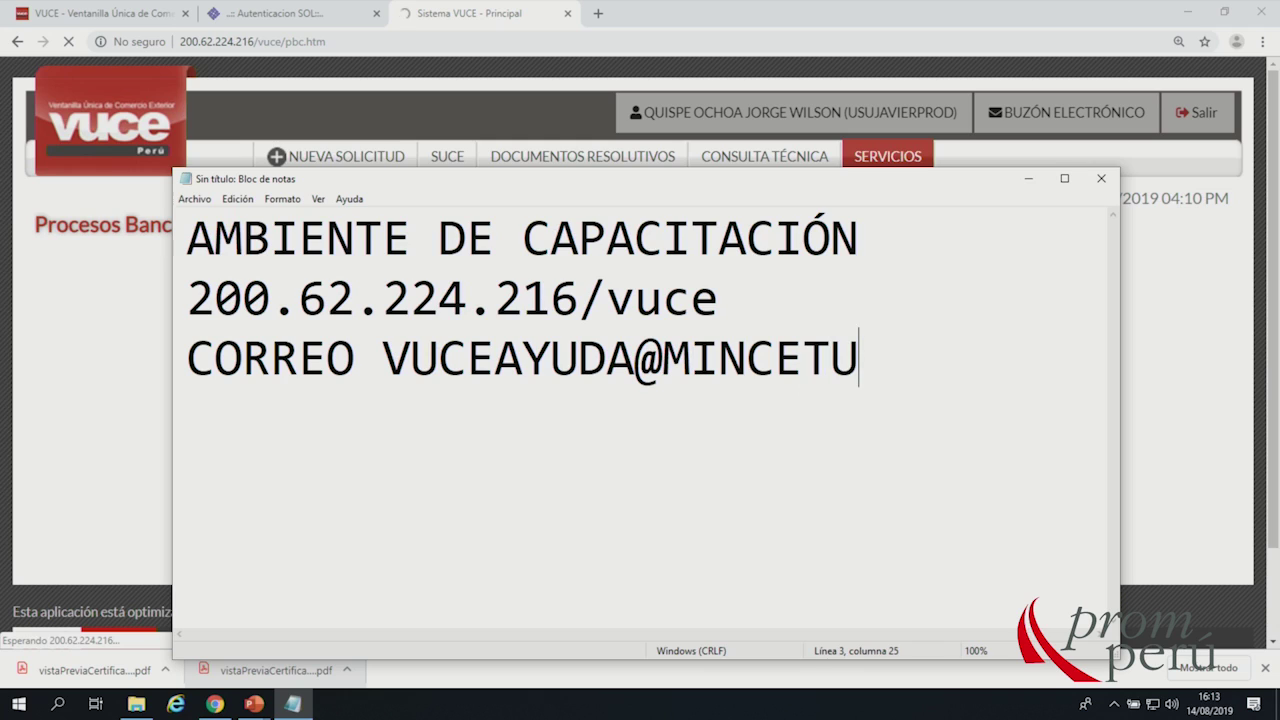
{"action": "type", "text": "R.GOB.PE"}
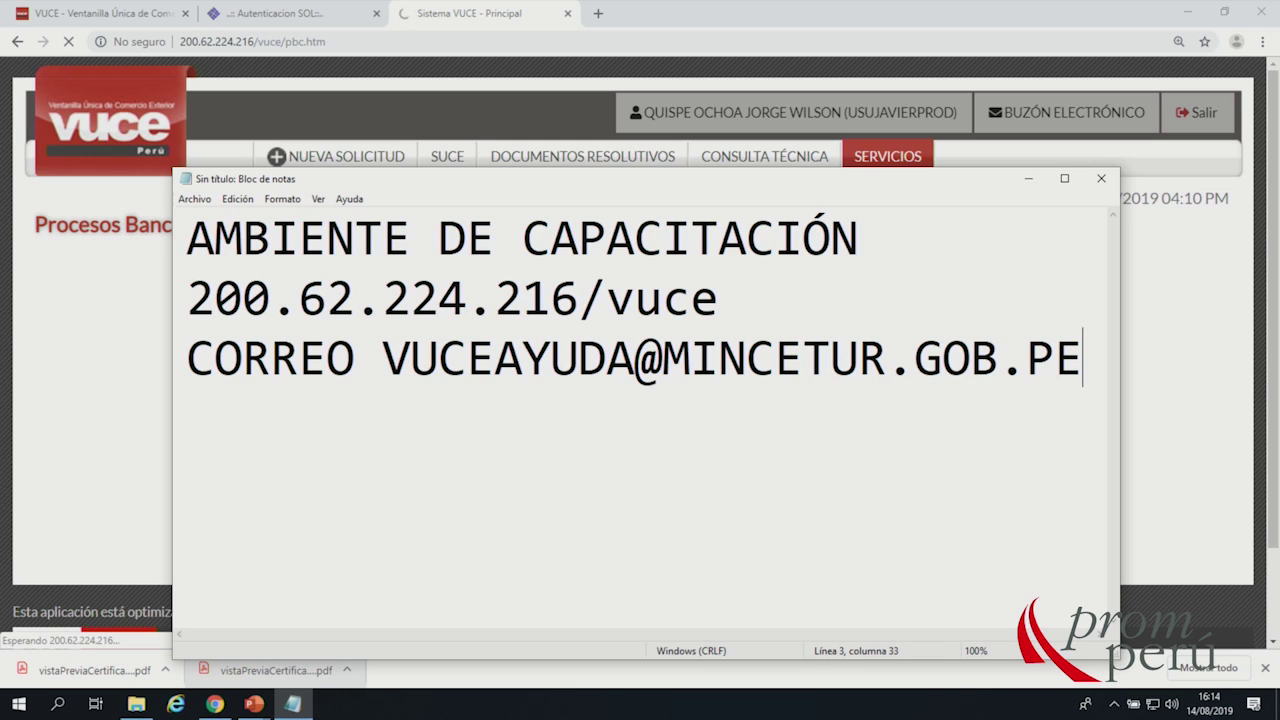
Step: Add a line 'TELÉFONO VUCE AYUDA:' with the help phone number, without spaces around its dash
{"action": "key", "text": "Return"}
{"action": "type", "text": "20"}
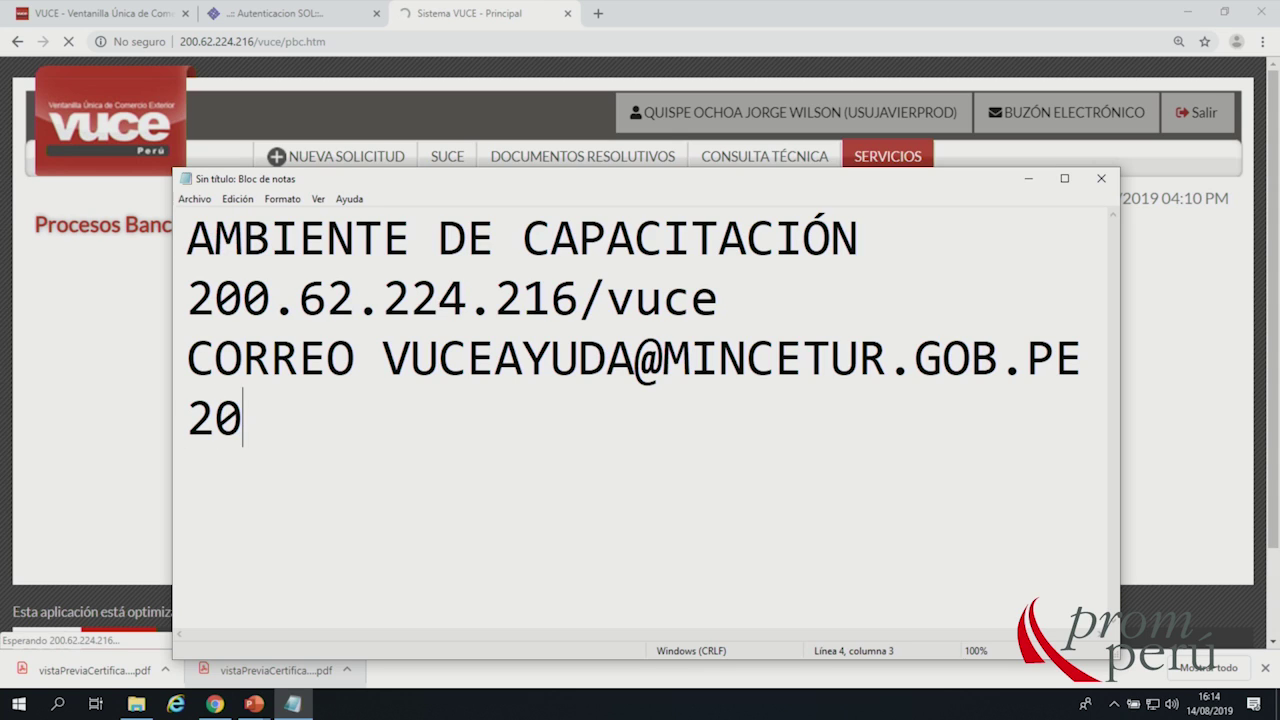
{"action": "type", "text": "7 - 1510"}
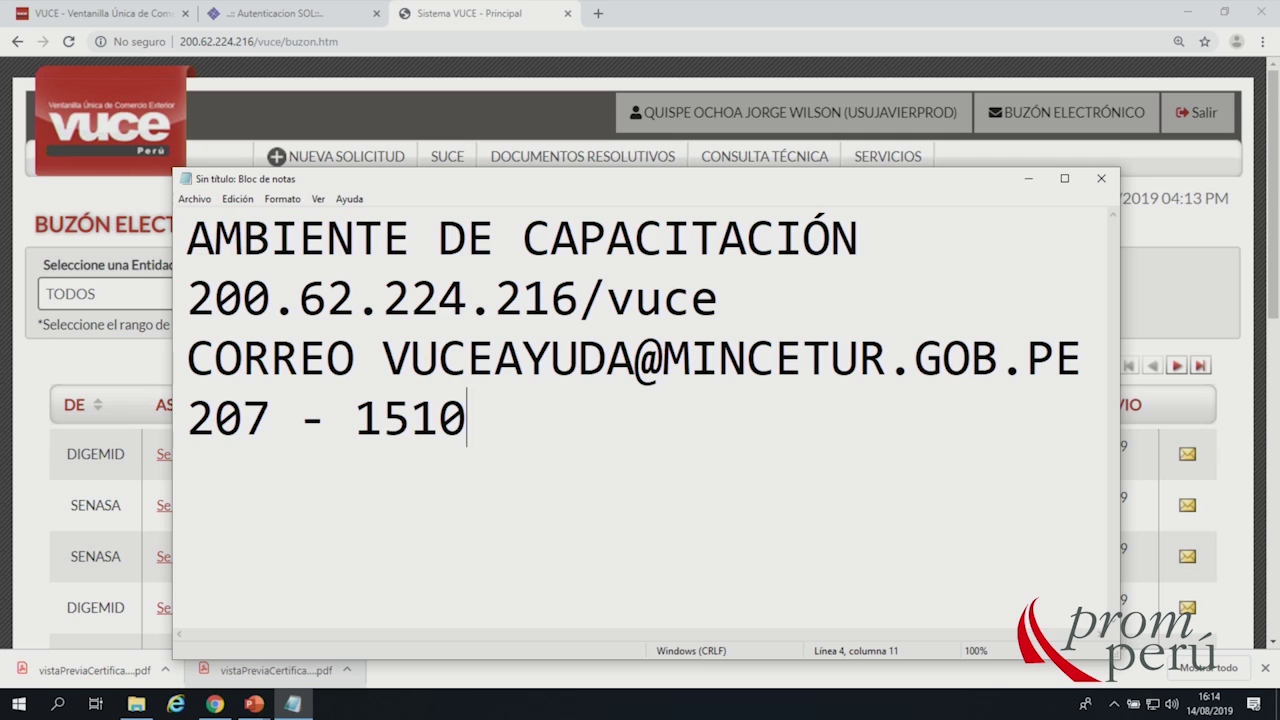
{"action": "key", "text": "ctrl+Left"}
{"action": "key", "text": "ctrl+Left"}
{"action": "key", "text": "ctrl+Left"}
{"action": "type", "text": "TELÉFONO"}
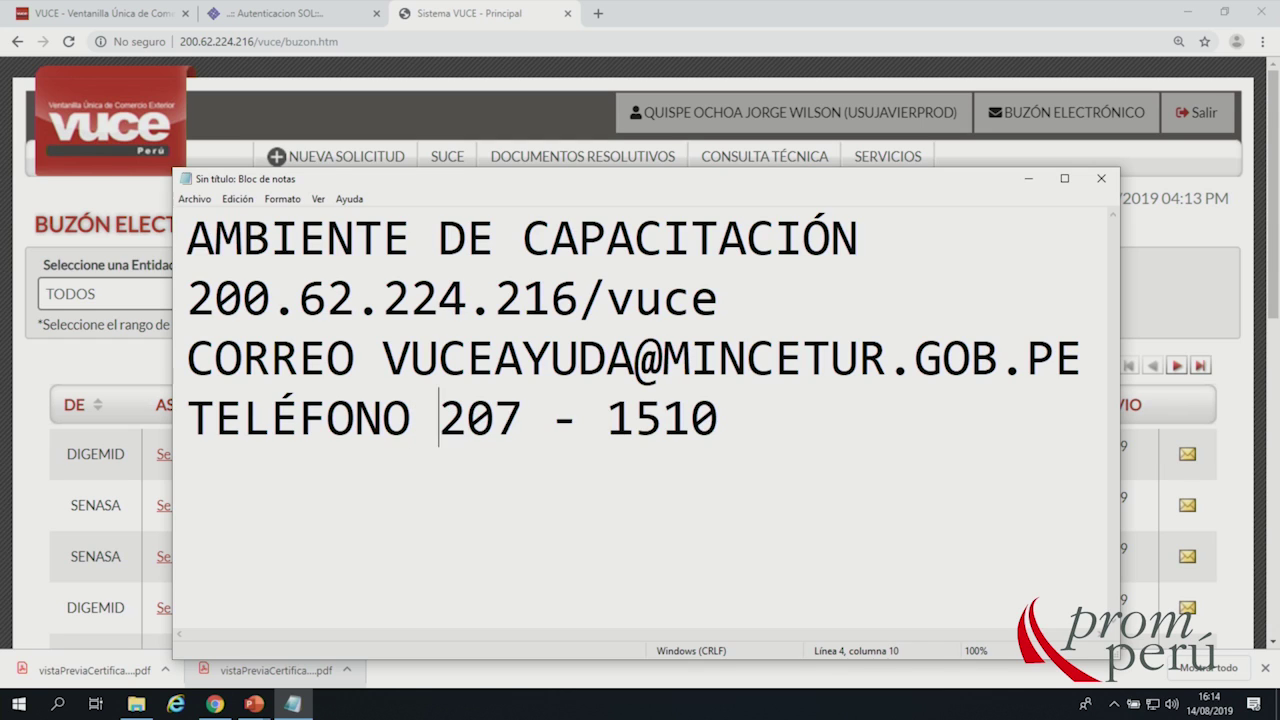
{"action": "type", "text": " VUCE AYUDA"}
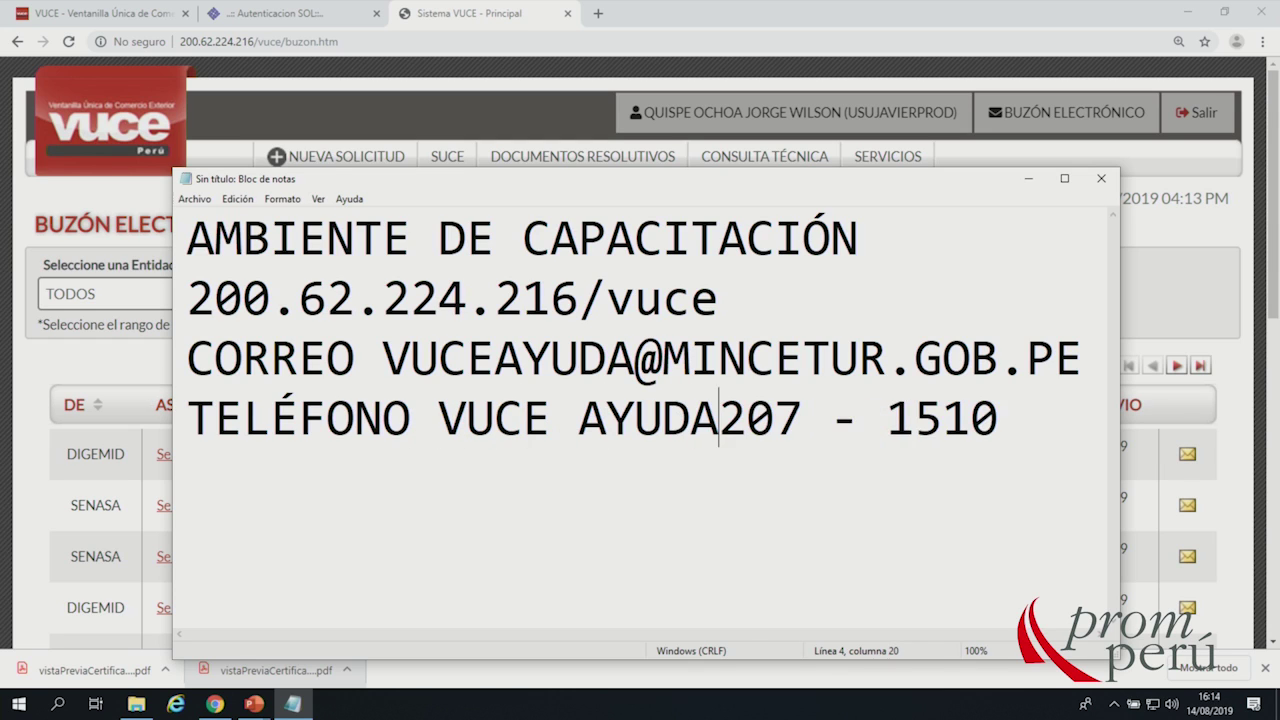
{"action": "type", "text": ":"}
{"action": "key", "text": "Right"}
{"action": "key", "text": "Right"}
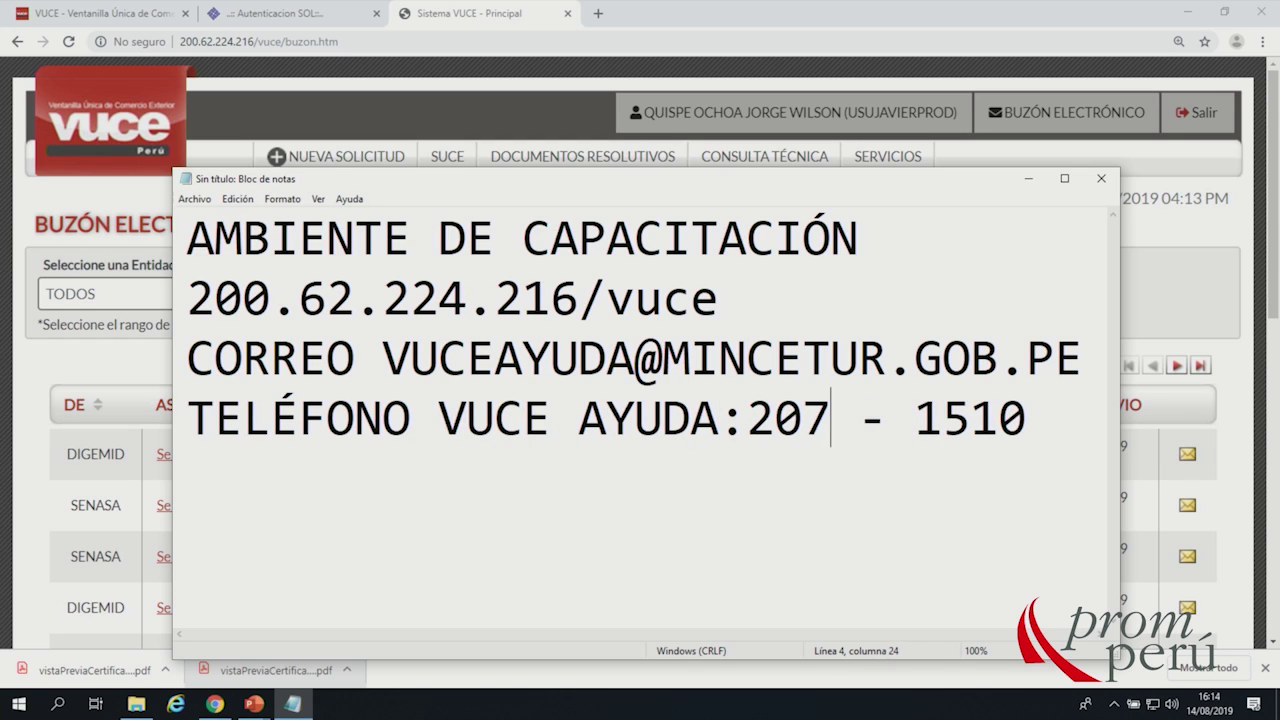
{"action": "key", "text": "Delete"}
{"action": "key", "text": "Right"}
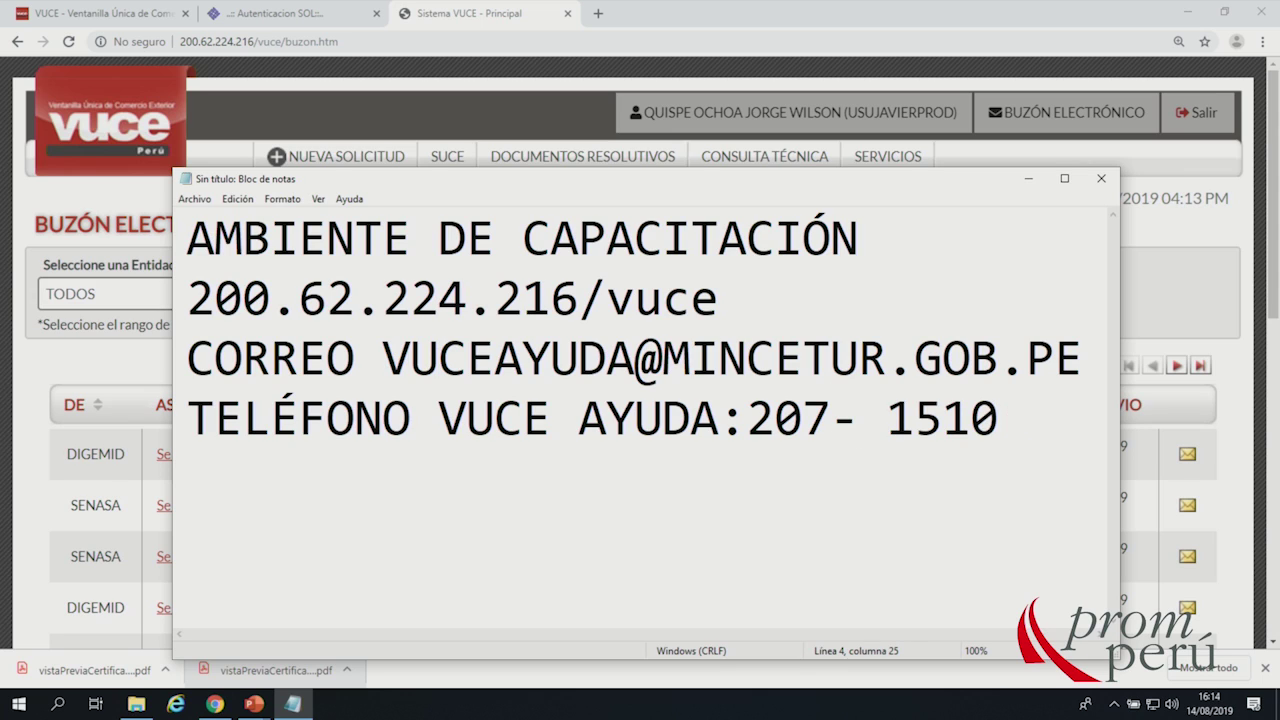
{"action": "key", "text": "Delete"}
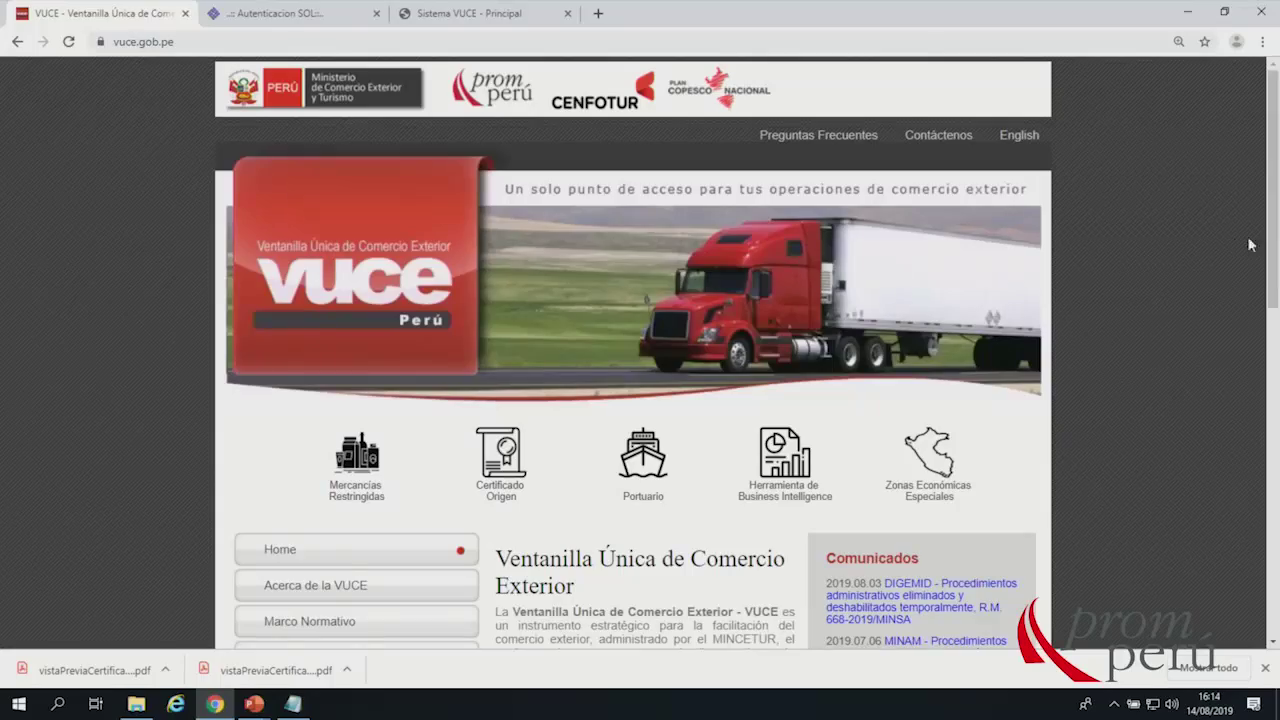
Step: Scroll to Capacitaciones and open 'Cronograma de capacitaciones Lima - 2019'
{"action": "left_click_drag", "start_coordinate": [1273, 245], "coordinate": [1263, 392]}
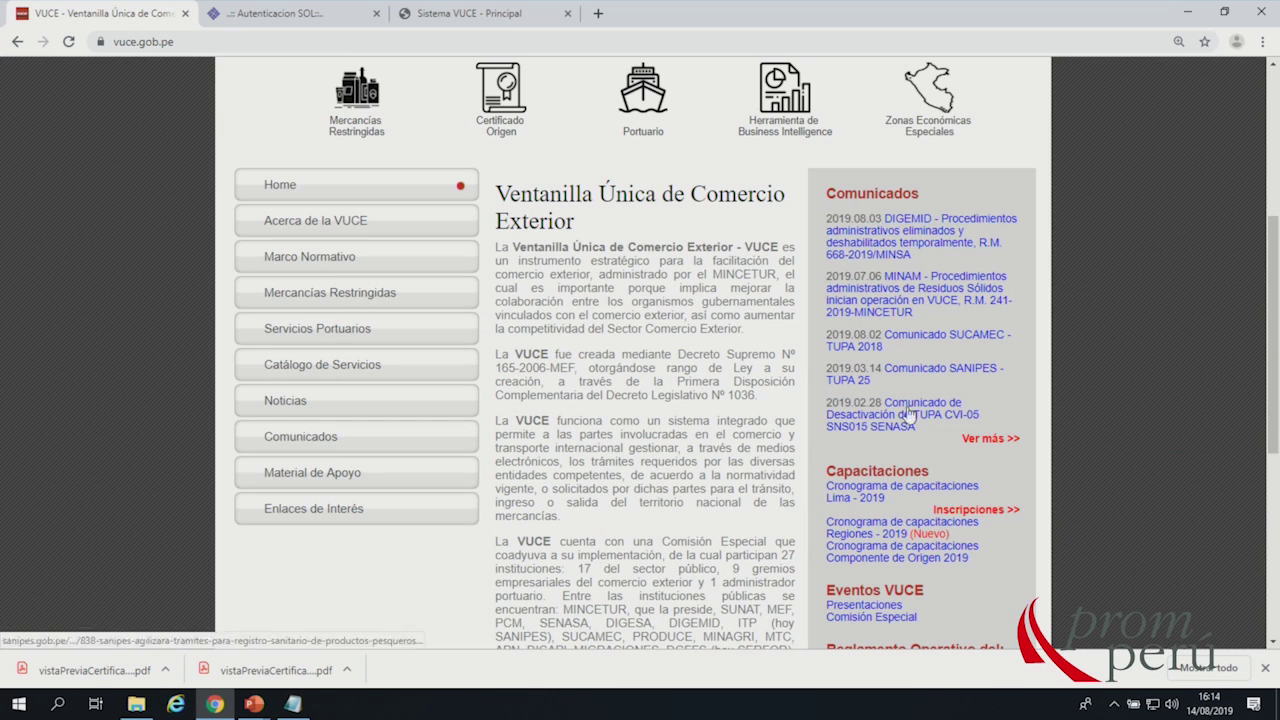
{"action": "left_click", "coordinate": [880, 488]}
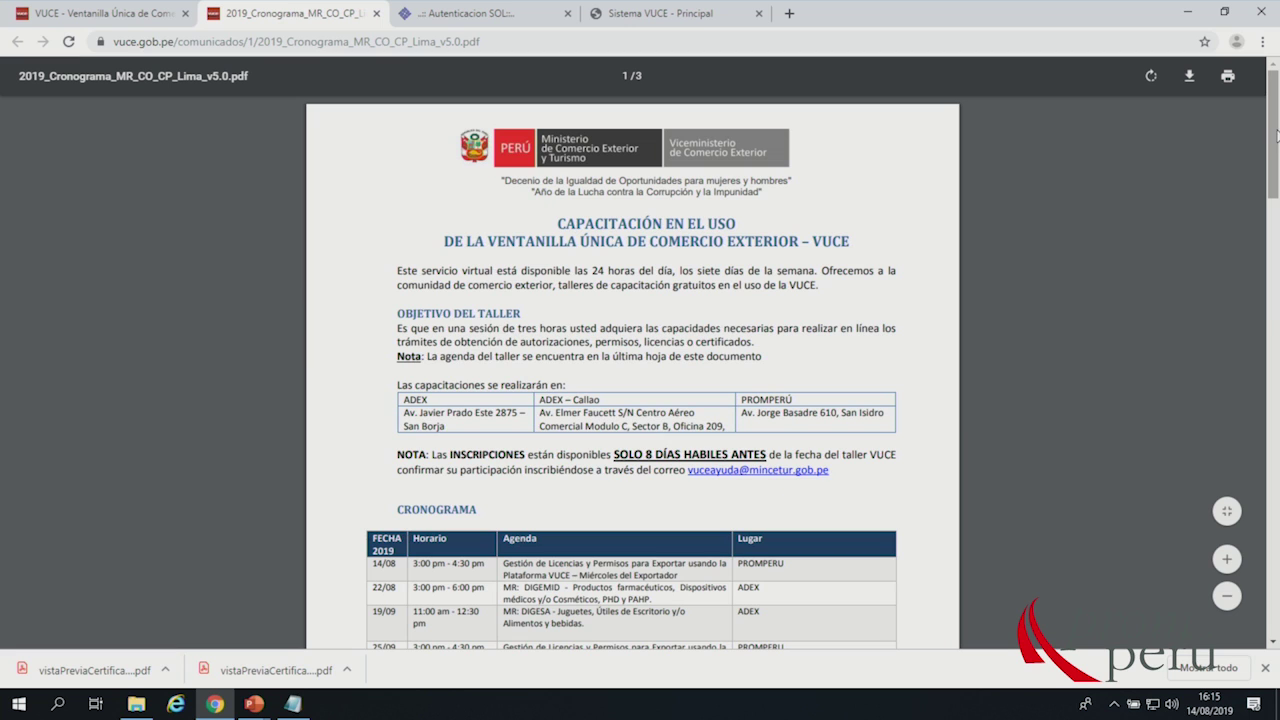
Step: Zoom the Cronograma PDF to 150% using Chrome's zoom setting
{"action": "left_click_drag", "start_coordinate": [1274, 128], "coordinate": [1276, 205]}
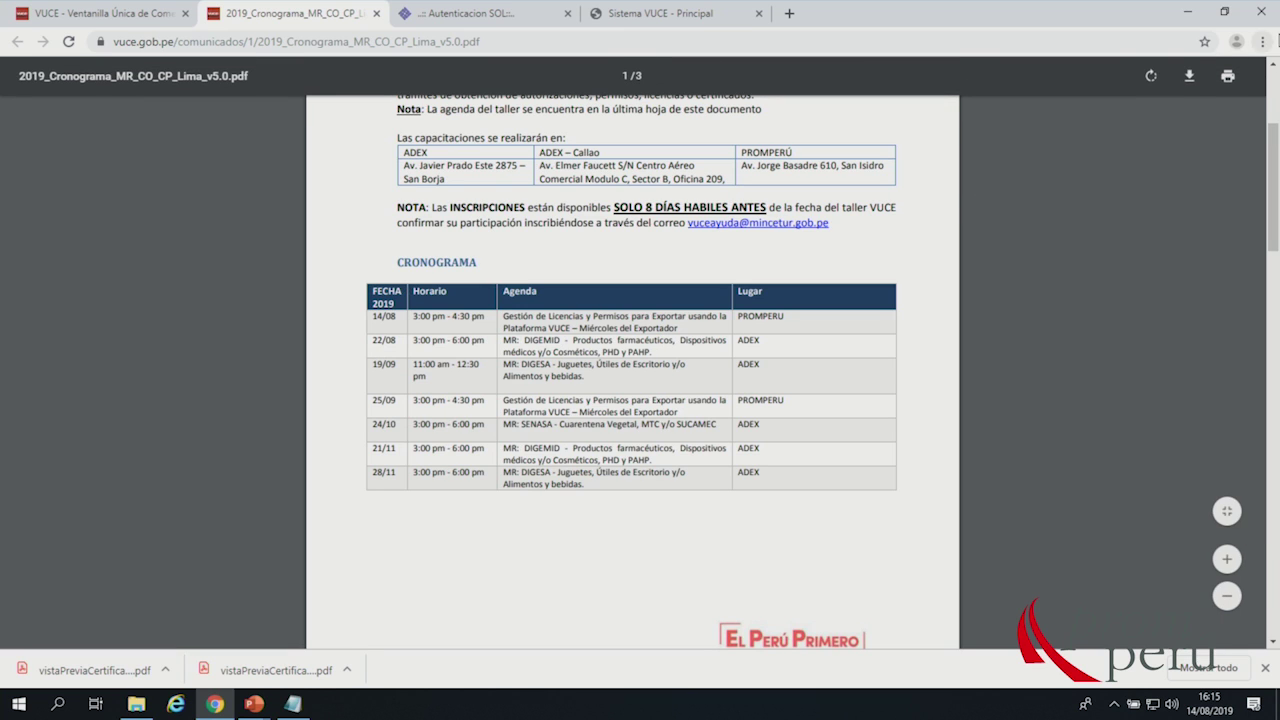
{"action": "left_click", "coordinate": [1262, 41]}
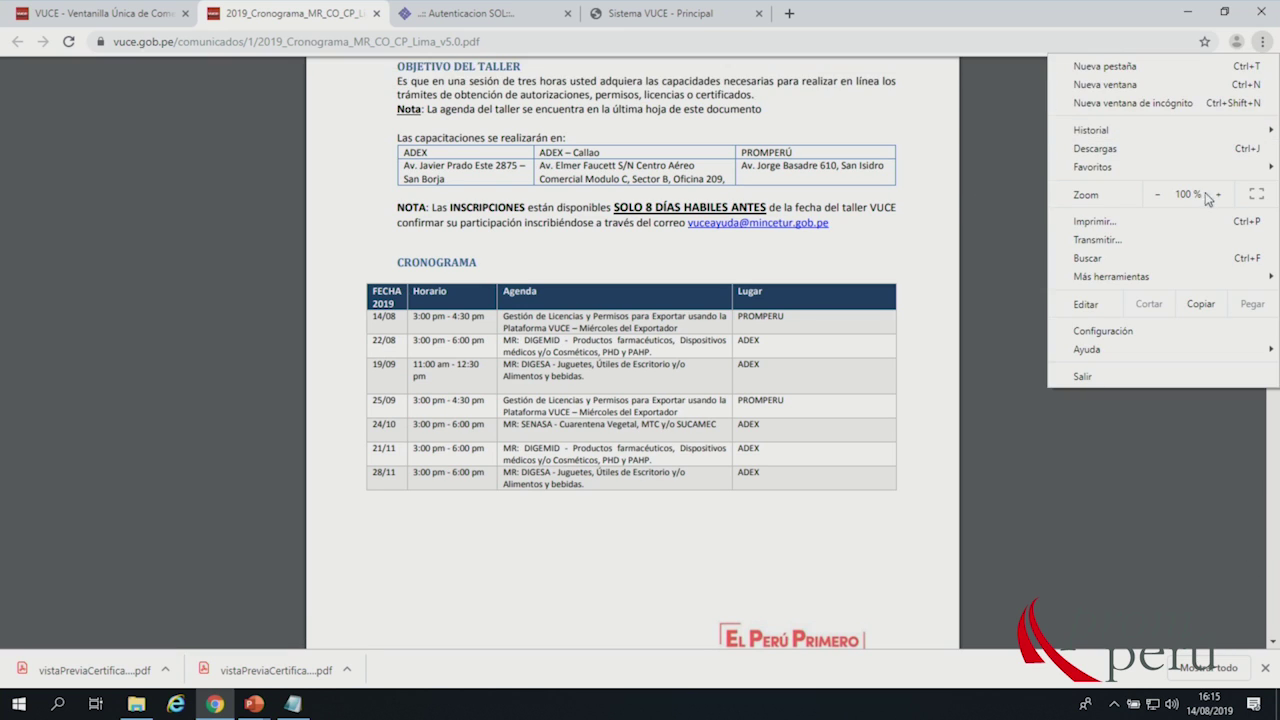
{"action": "left_click", "coordinate": [1220, 196]}
{"action": "left_click", "coordinate": [1220, 196]}
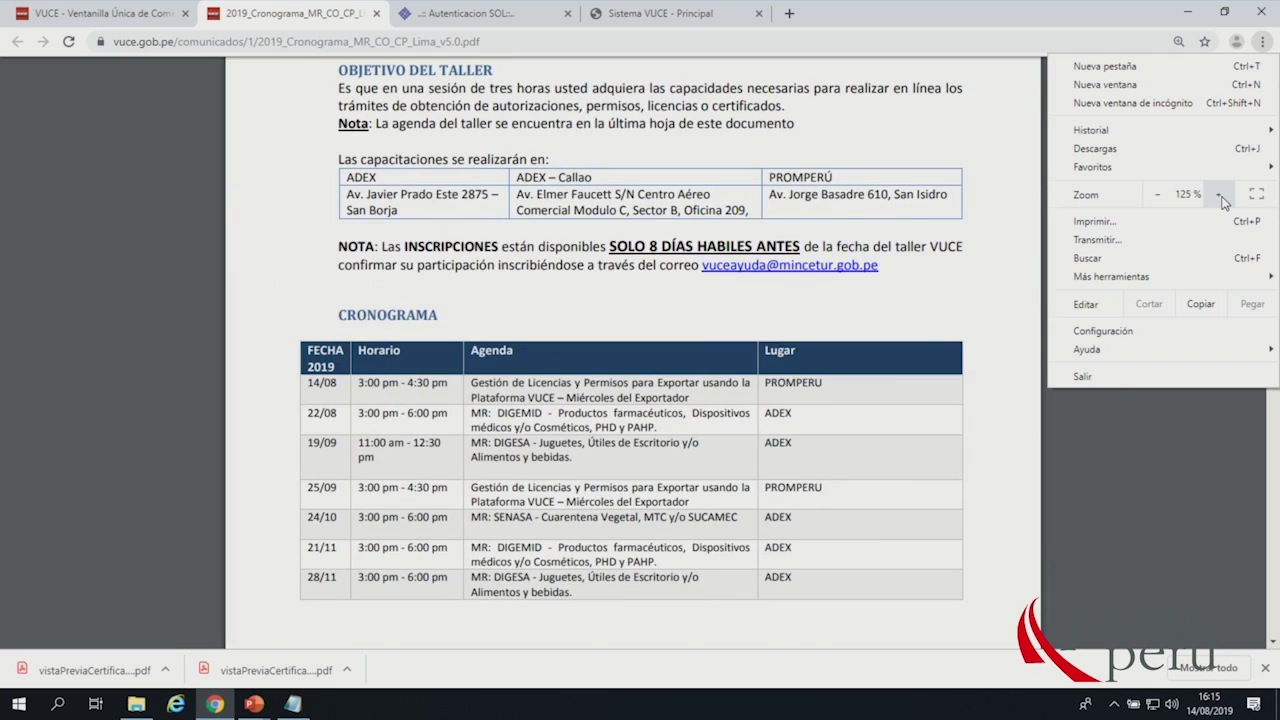
{"action": "left_click", "coordinate": [1220, 196]}
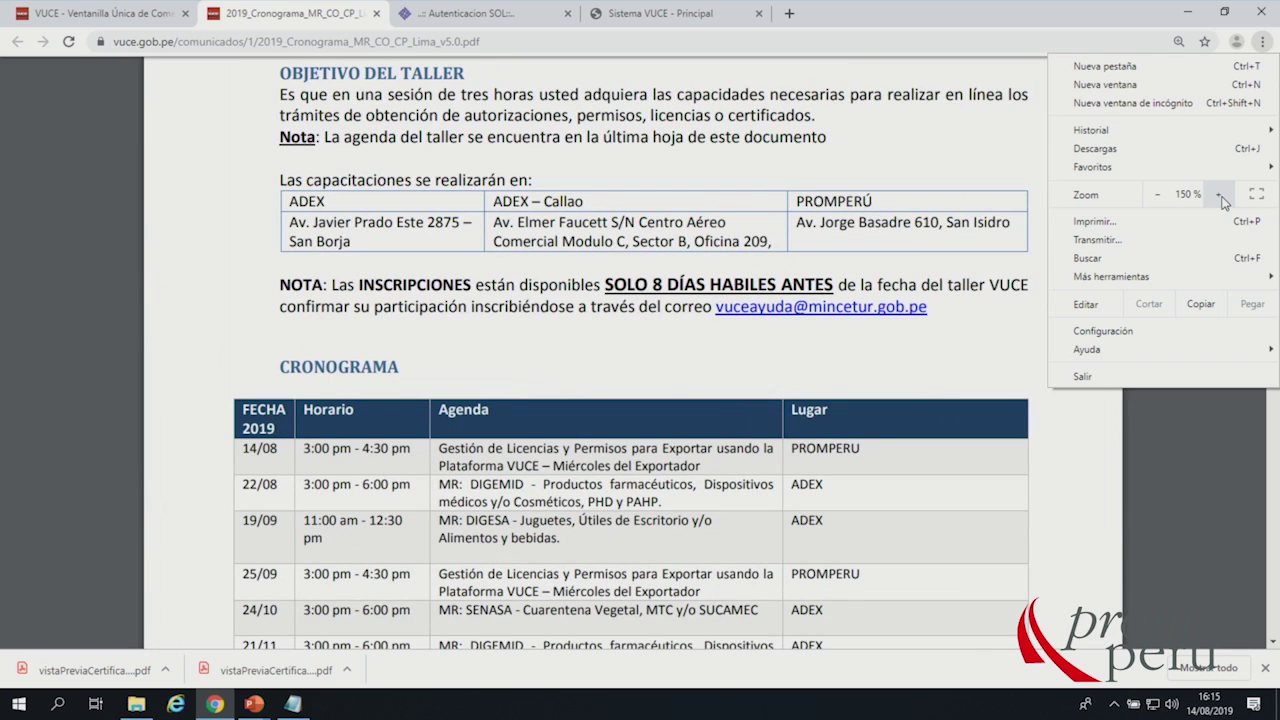
{"action": "left_click", "coordinate": [687, 500]}
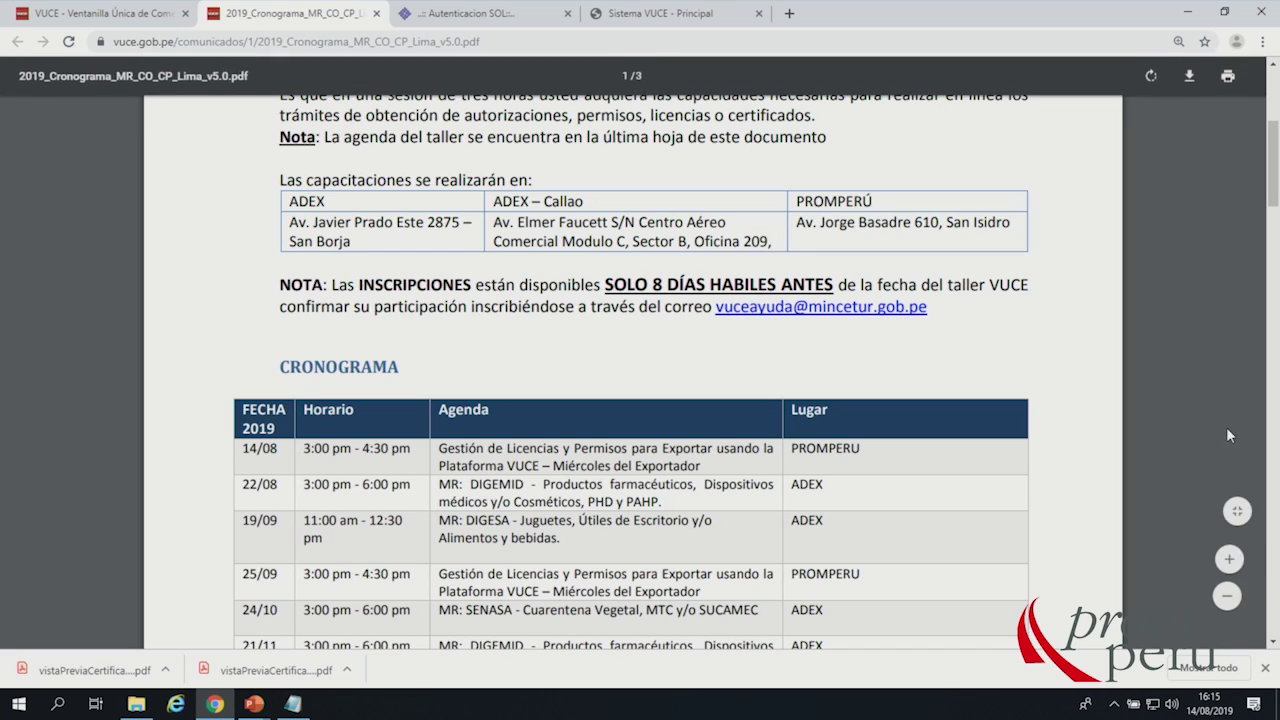
Step: Highlight the 24/10 SENASA agenda entry, then open the SENASA CPB message in the inbox
{"action": "left_click_drag", "start_coordinate": [1273, 200], "coordinate": [1273, 235]}
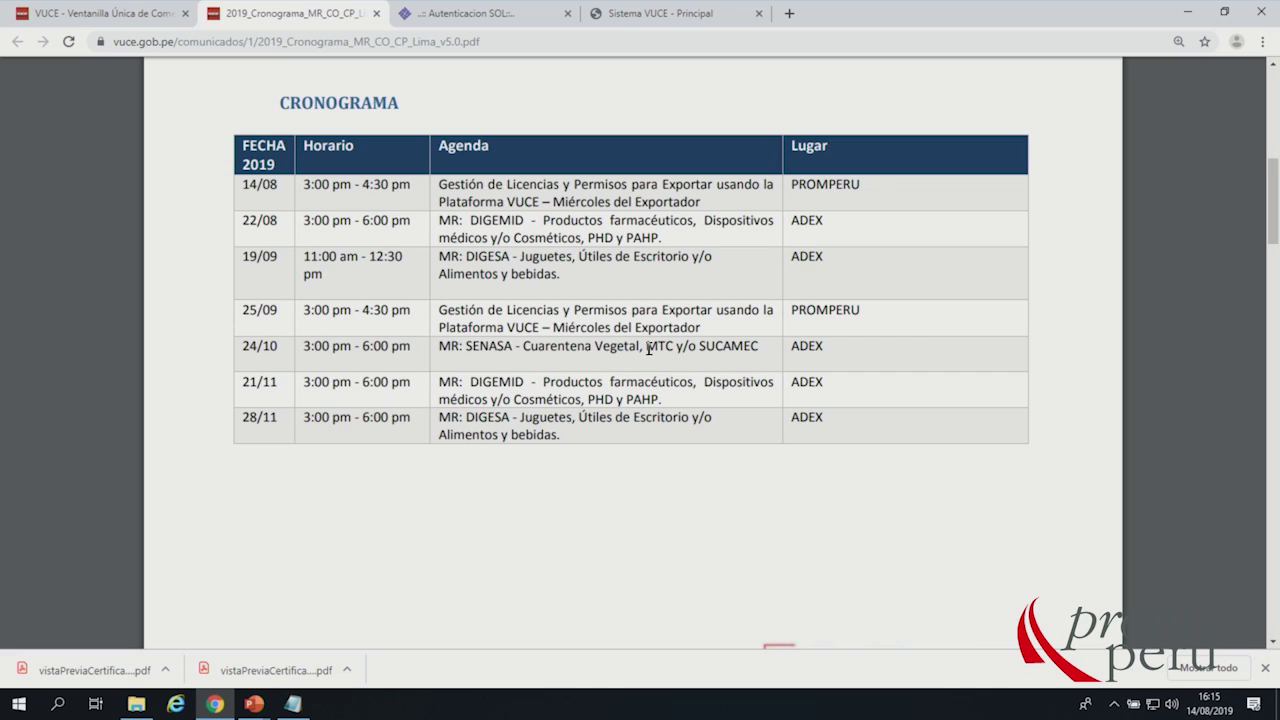
{"action": "left_click_drag", "start_coordinate": [646, 345], "coordinate": [763, 347]}
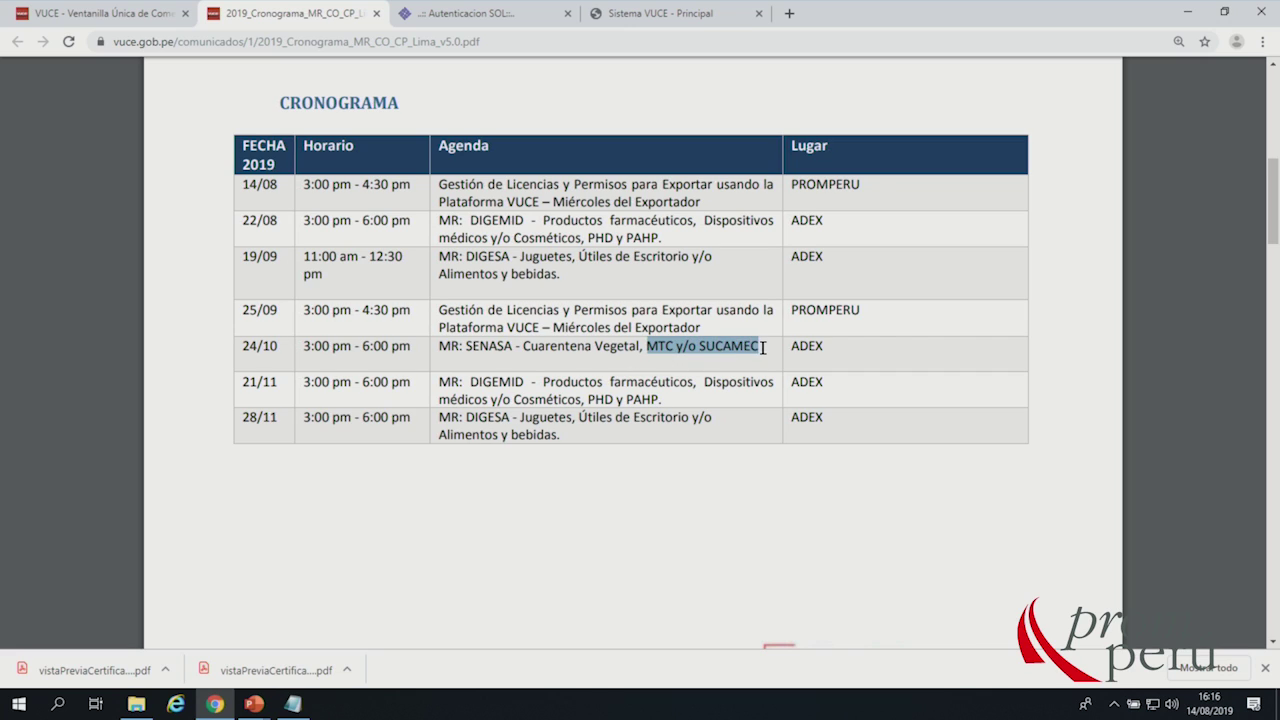
{"action": "left_click", "coordinate": [763, 347]}
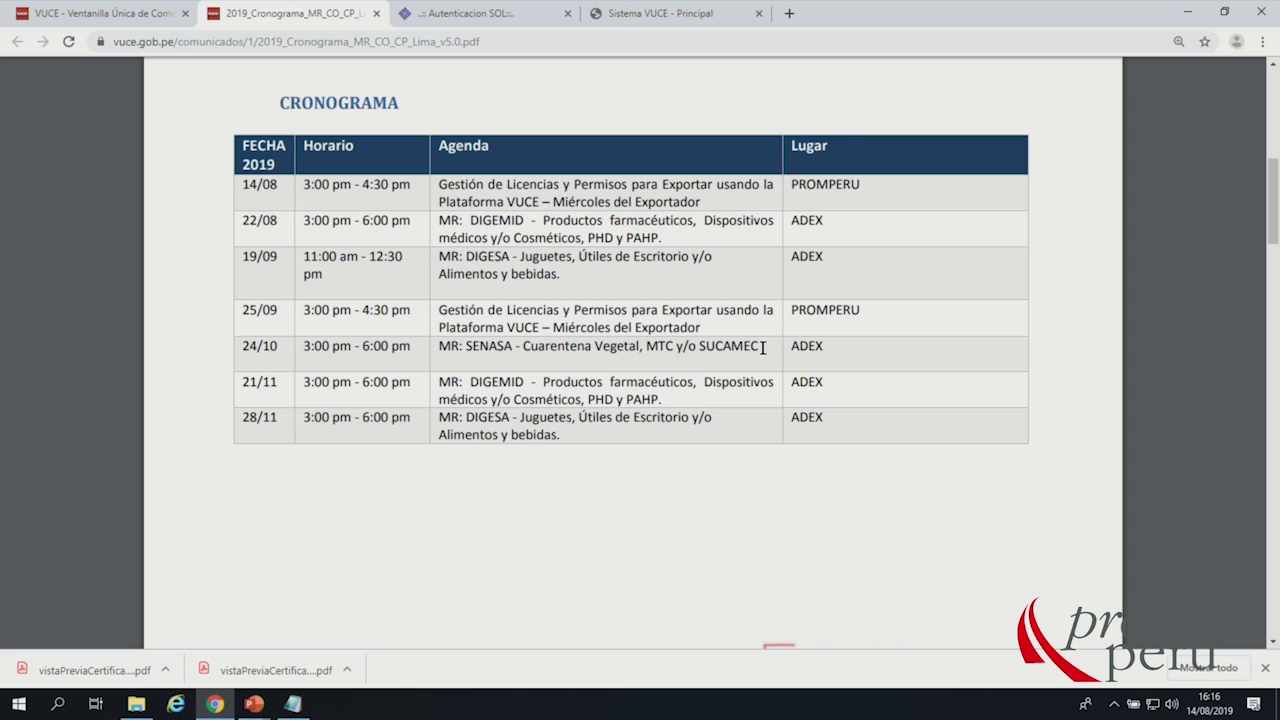
{"action": "left_click_drag", "start_coordinate": [763, 347], "coordinate": [443, 348]}
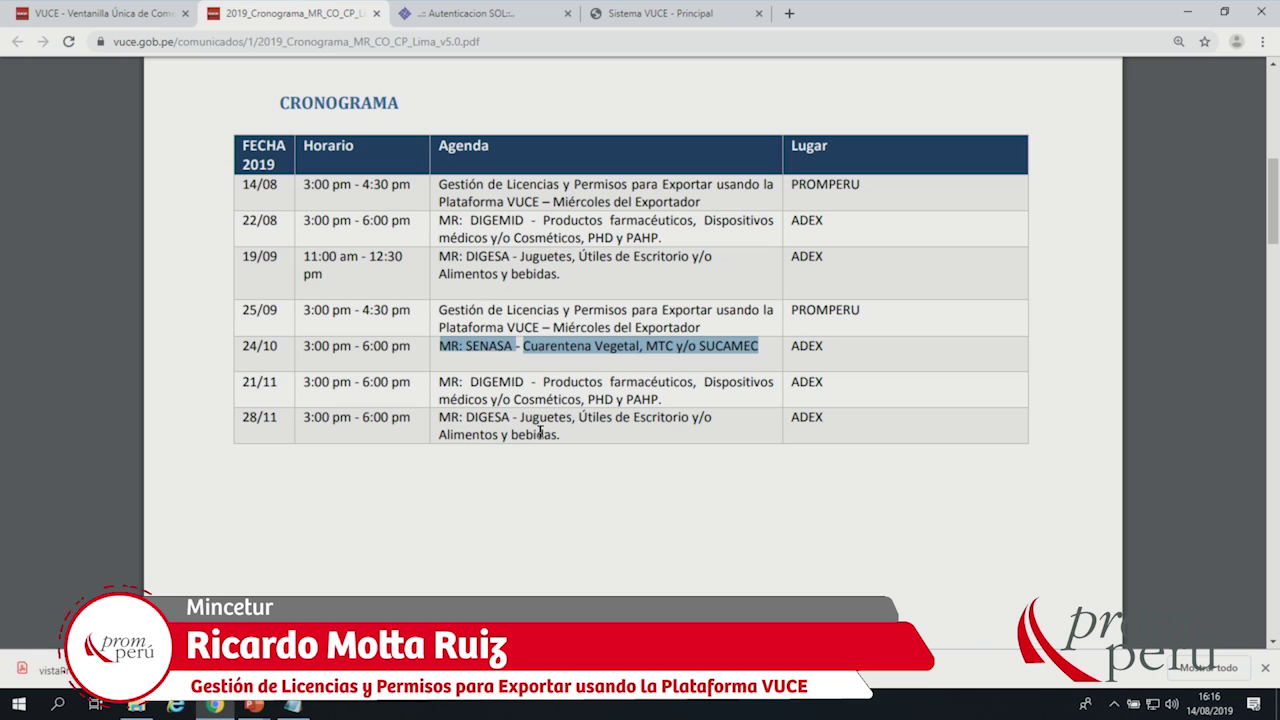
{"action": "left_click", "coordinate": [926, 437]}
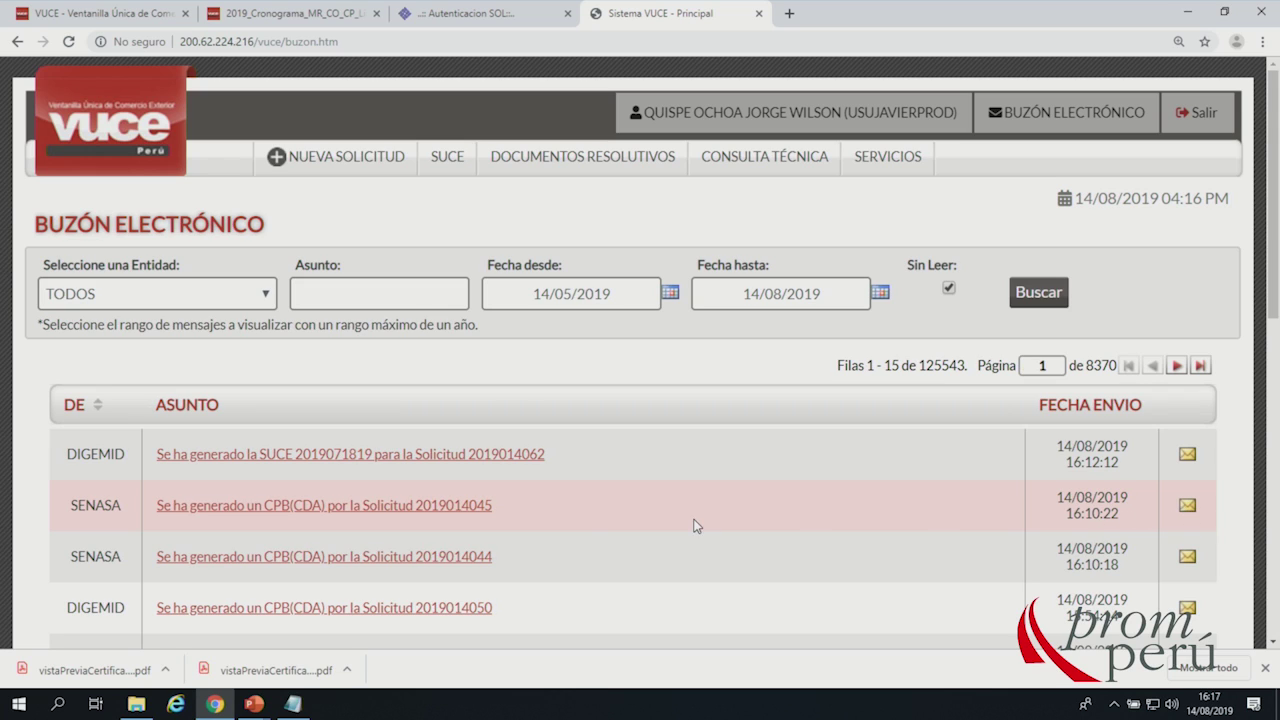
{"action": "left_click", "coordinate": [460, 510]}
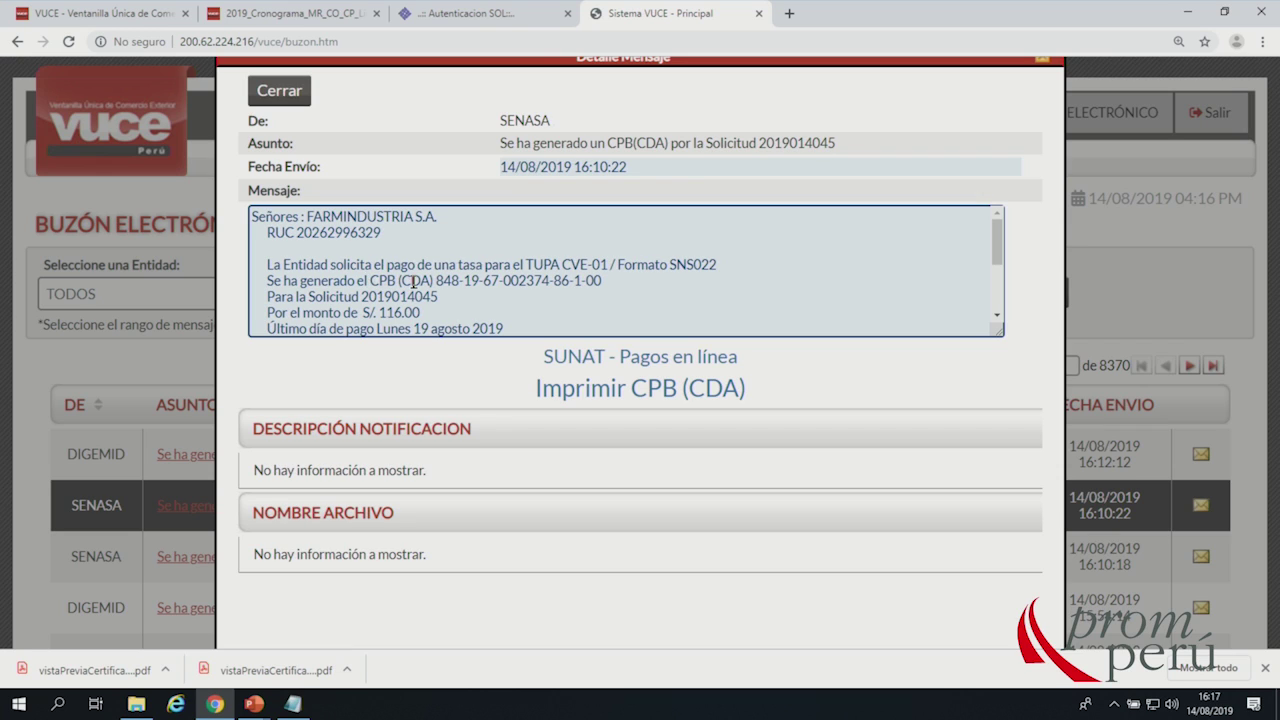
Step: Highlight the CPB code in the SENASA message, then open the printable CPB (CDA) slip
{"action": "left_click_drag", "start_coordinate": [438, 283], "coordinate": [608, 285]}
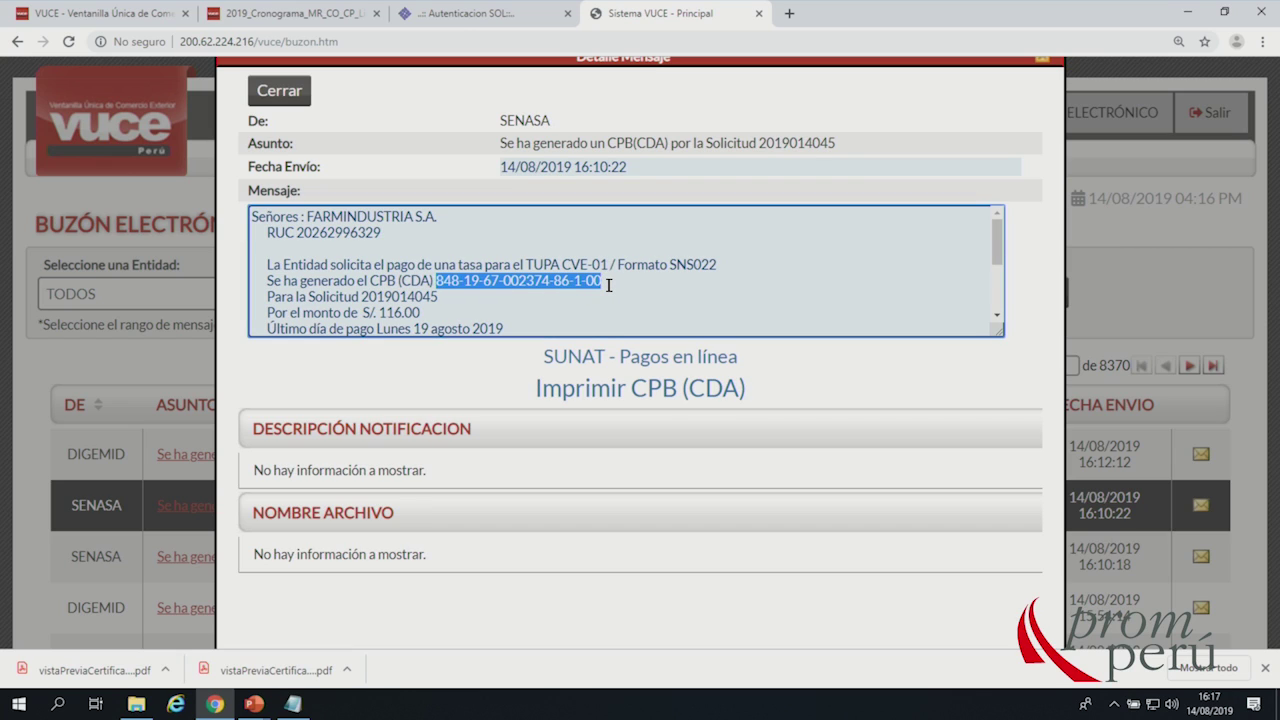
{"action": "left_click", "coordinate": [428, 310]}
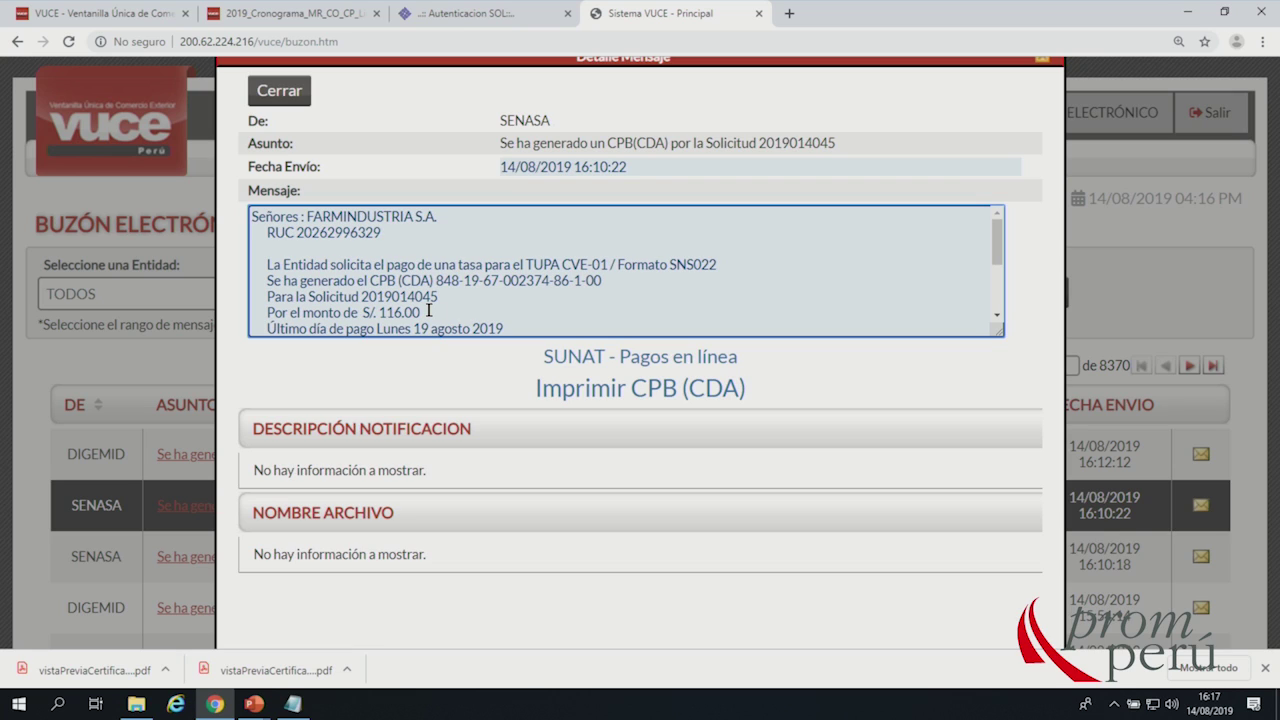
{"action": "left_click", "coordinate": [638, 394]}
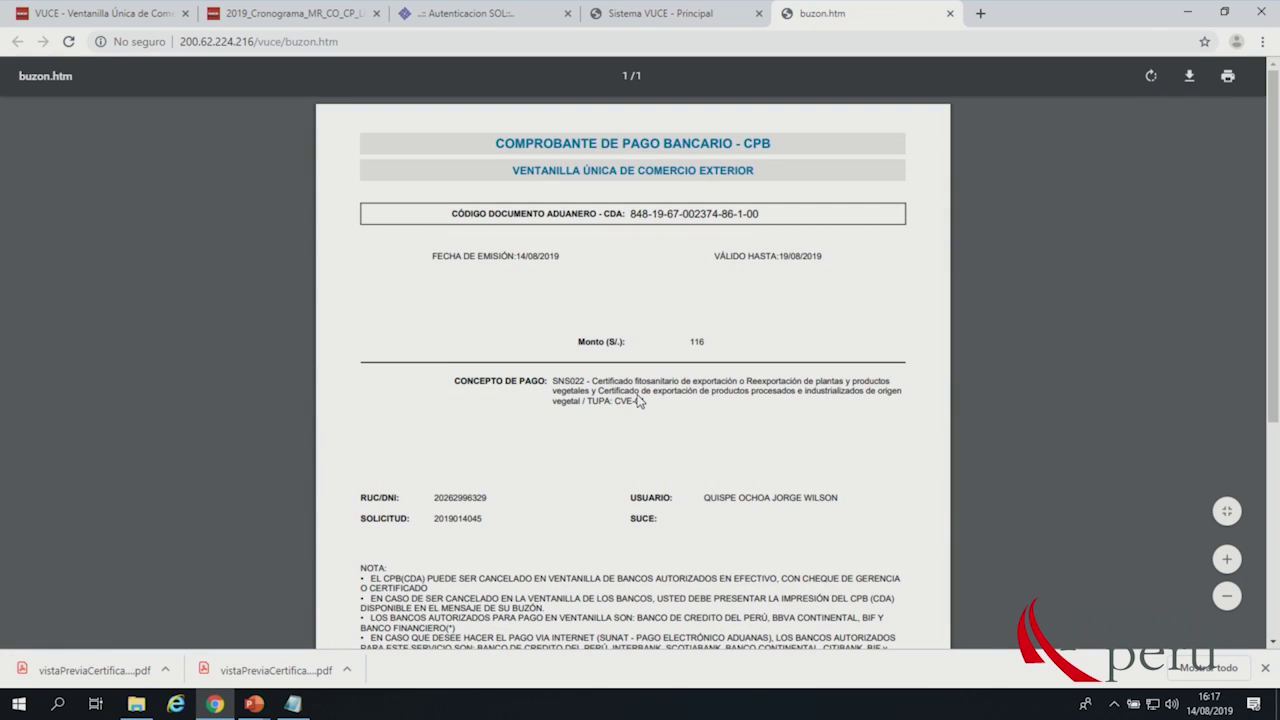
Step: Enlarge the CPB slip with Chrome's Zoom + and select its CDA code
{"action": "left_click", "coordinate": [1262, 42]}
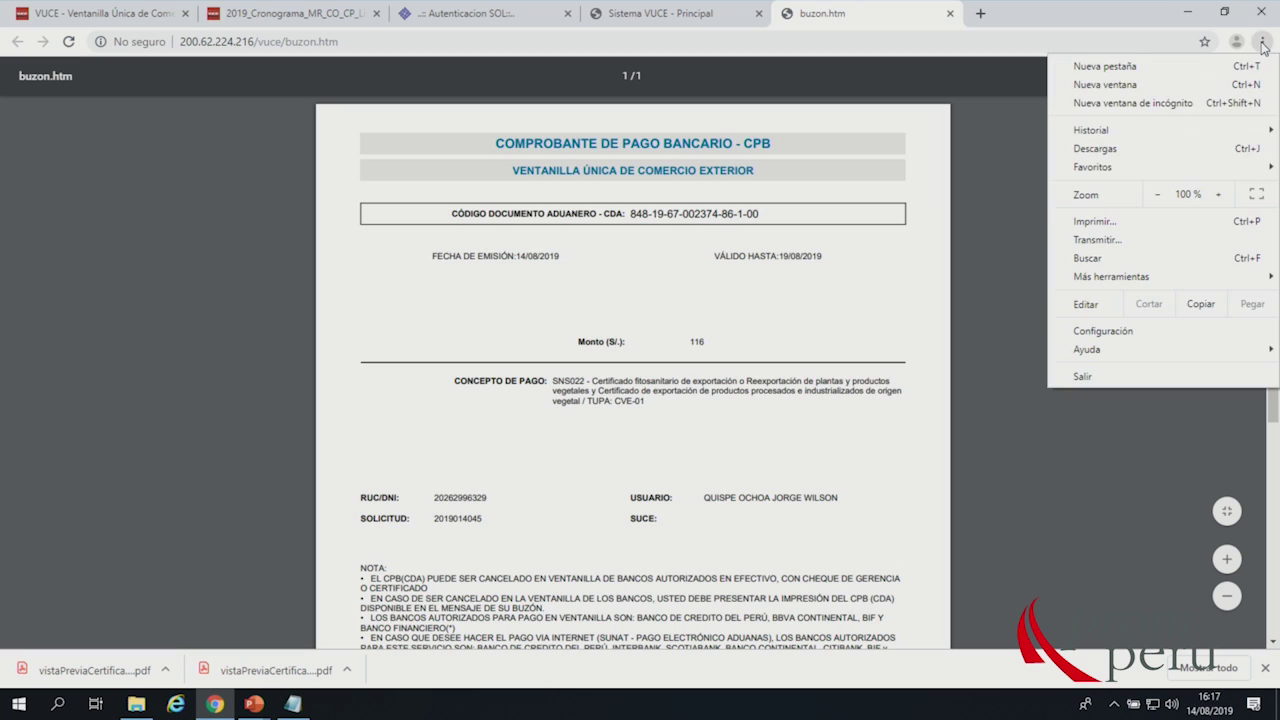
{"action": "left_click", "coordinate": [1218, 195]}
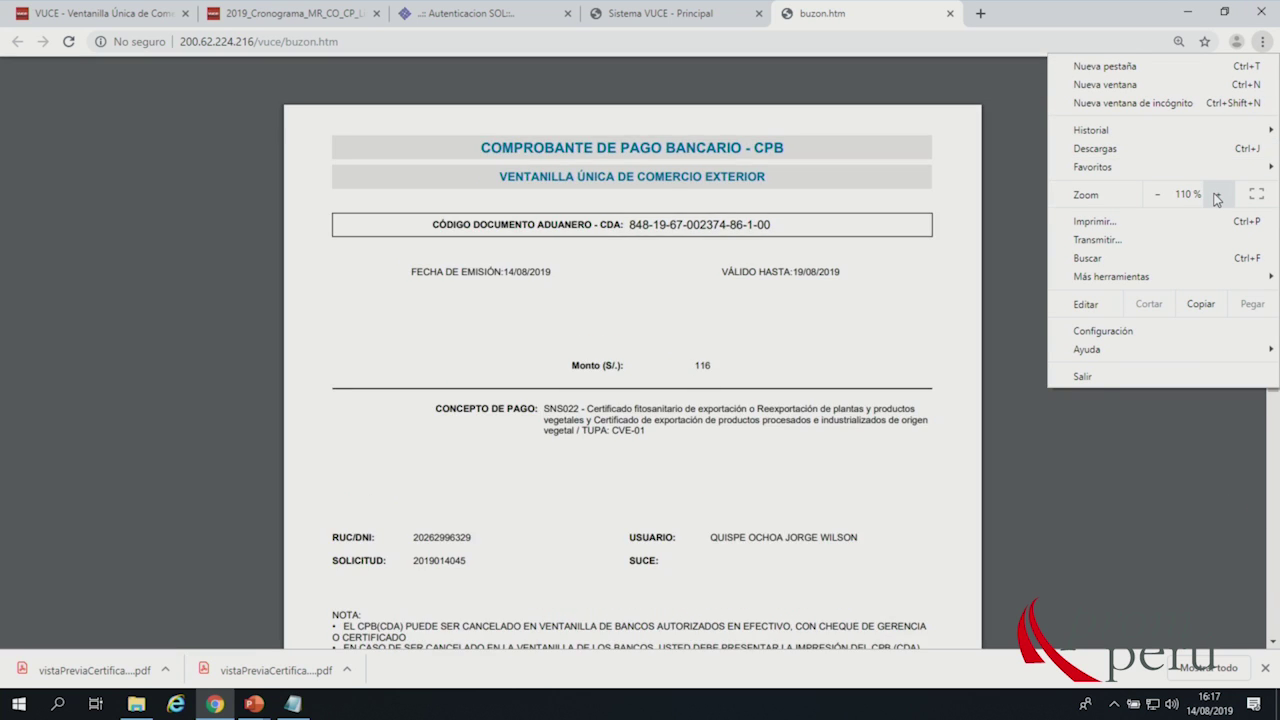
{"action": "left_click", "coordinate": [1218, 195]}
{"action": "left_click", "coordinate": [1218, 195]}
{"action": "left_click", "coordinate": [750, 376]}
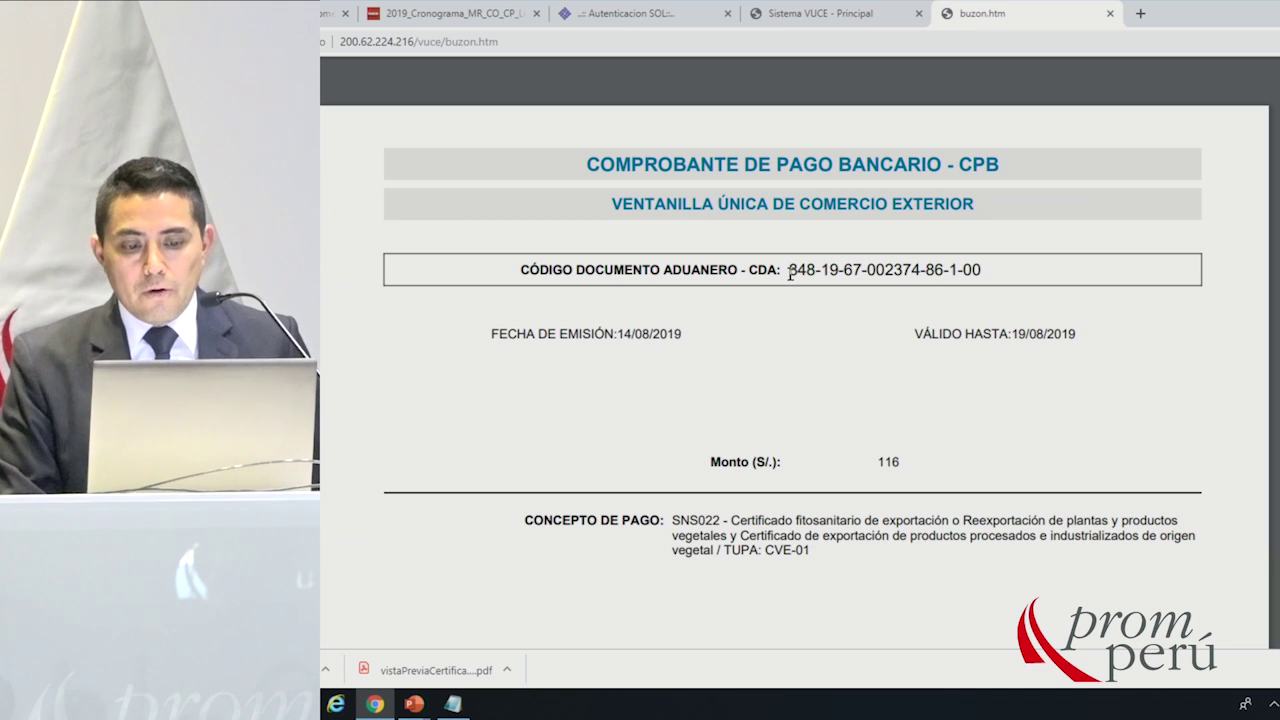
{"action": "left_click_drag", "start_coordinate": [790, 272], "coordinate": [989, 261]}
{"action": "key", "text": "ctrl+c"}
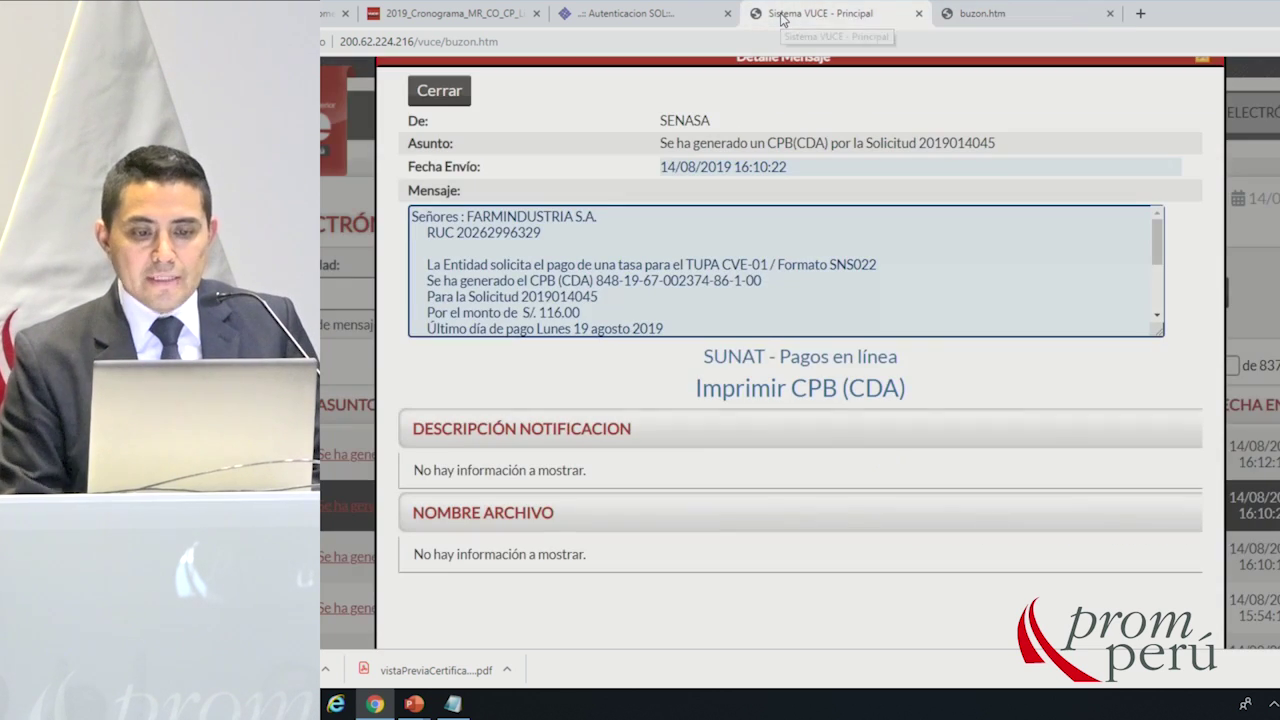
Step: Switch back to the Sistema VUCE - Principal tab and close the message dialog
{"action": "left_click", "coordinate": [783, 16]}
{"action": "left_click", "coordinate": [1204, 64]}
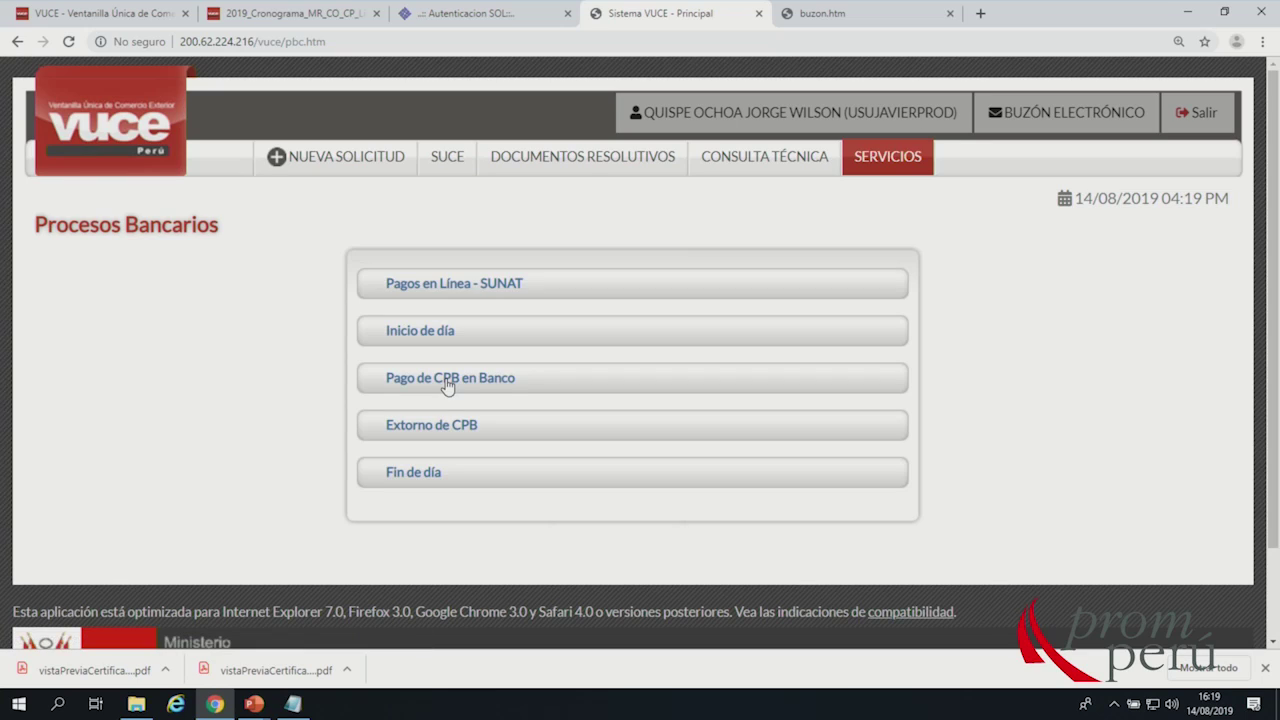
Step: In Pago de CPB en Banco, select BANCO CONTINENTAL and paste the CPB number
{"action": "left_click", "coordinate": [471, 380]}
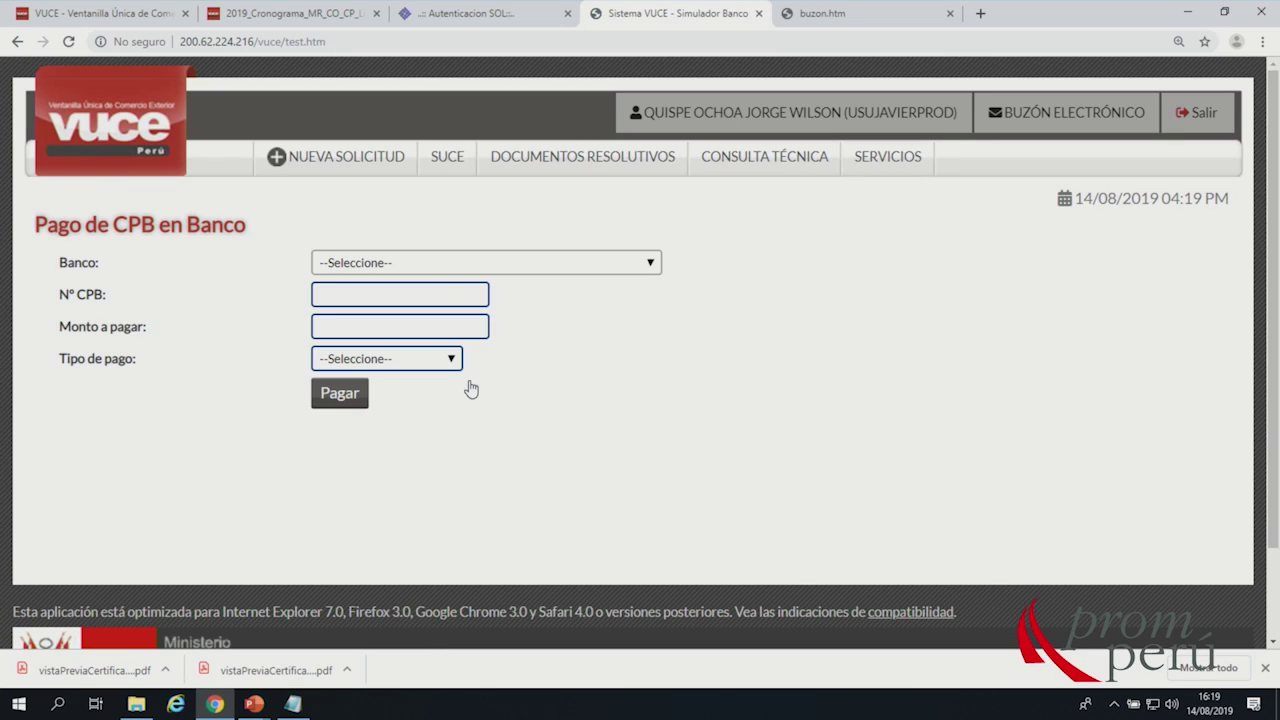
{"action": "left_click", "coordinate": [440, 271]}
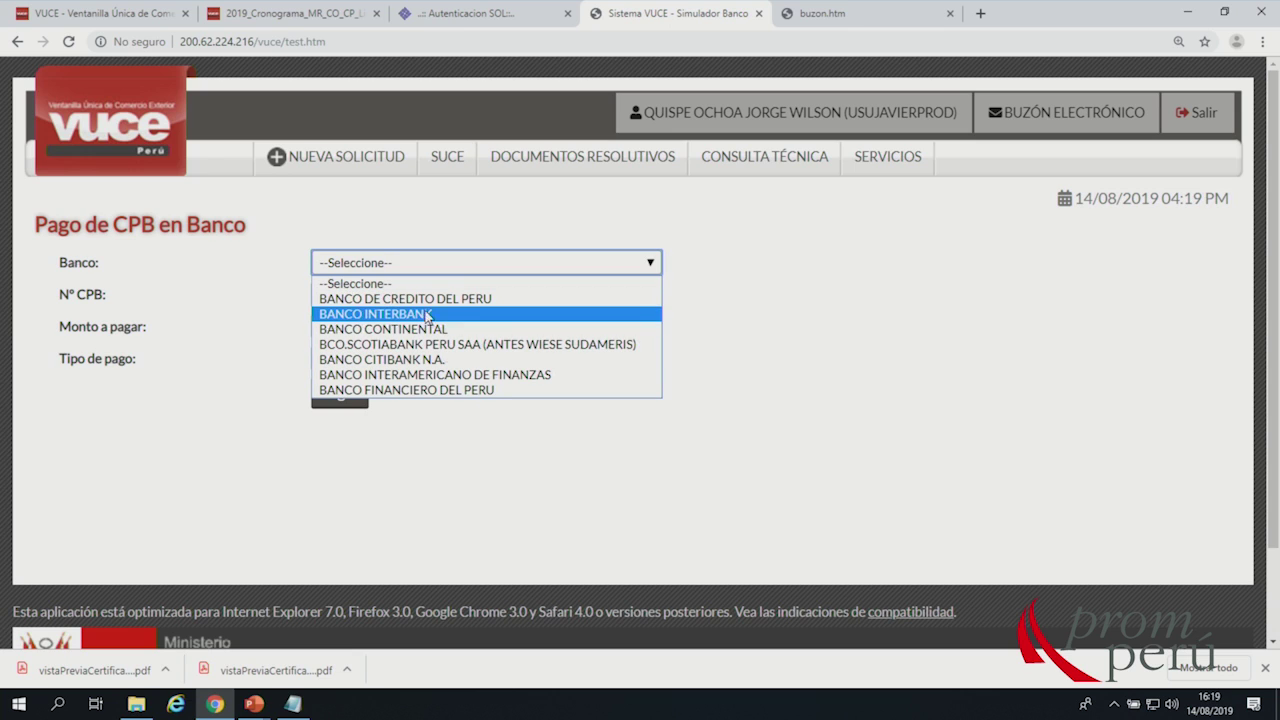
{"action": "left_click", "coordinate": [415, 331]}
{"action": "left_click", "coordinate": [453, 297]}
{"action": "key", "text": "ctrl+v"}
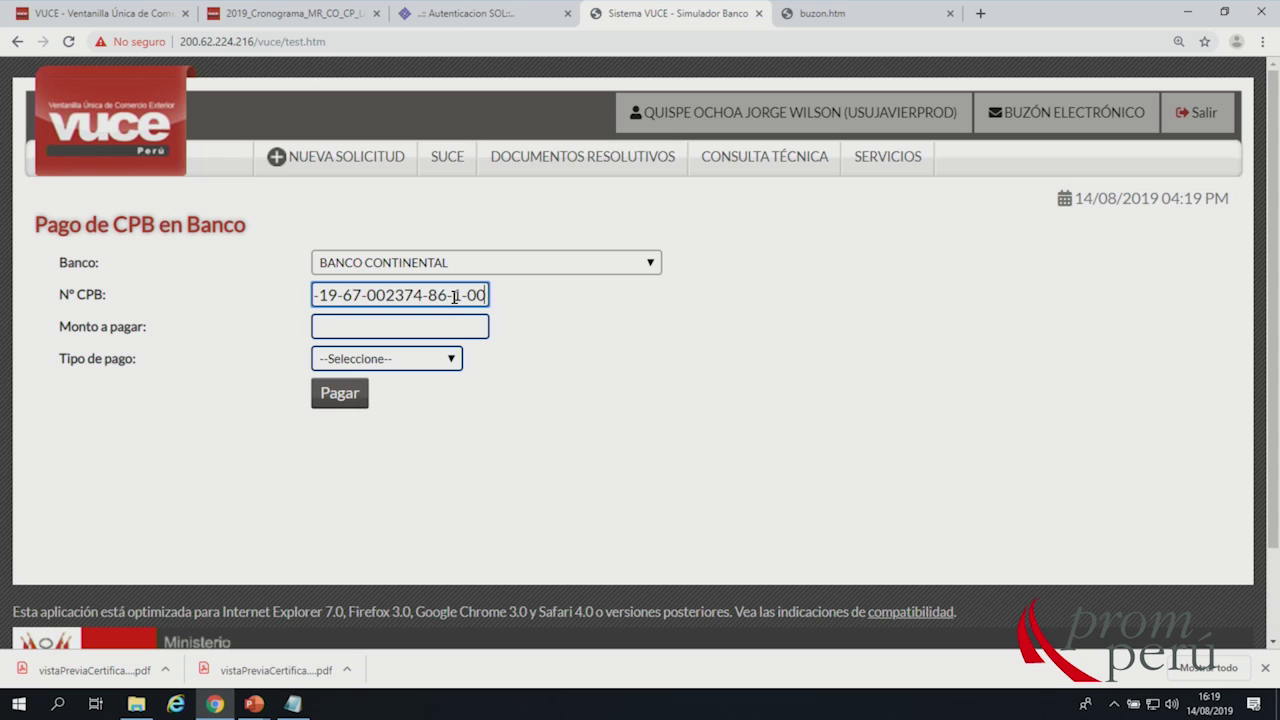
Step: Enter amount 116, choose EFECTIVO, submit the payment, and go to the SUCE list
{"action": "left_click", "coordinate": [422, 322]}
{"action": "type", "text": "116"}
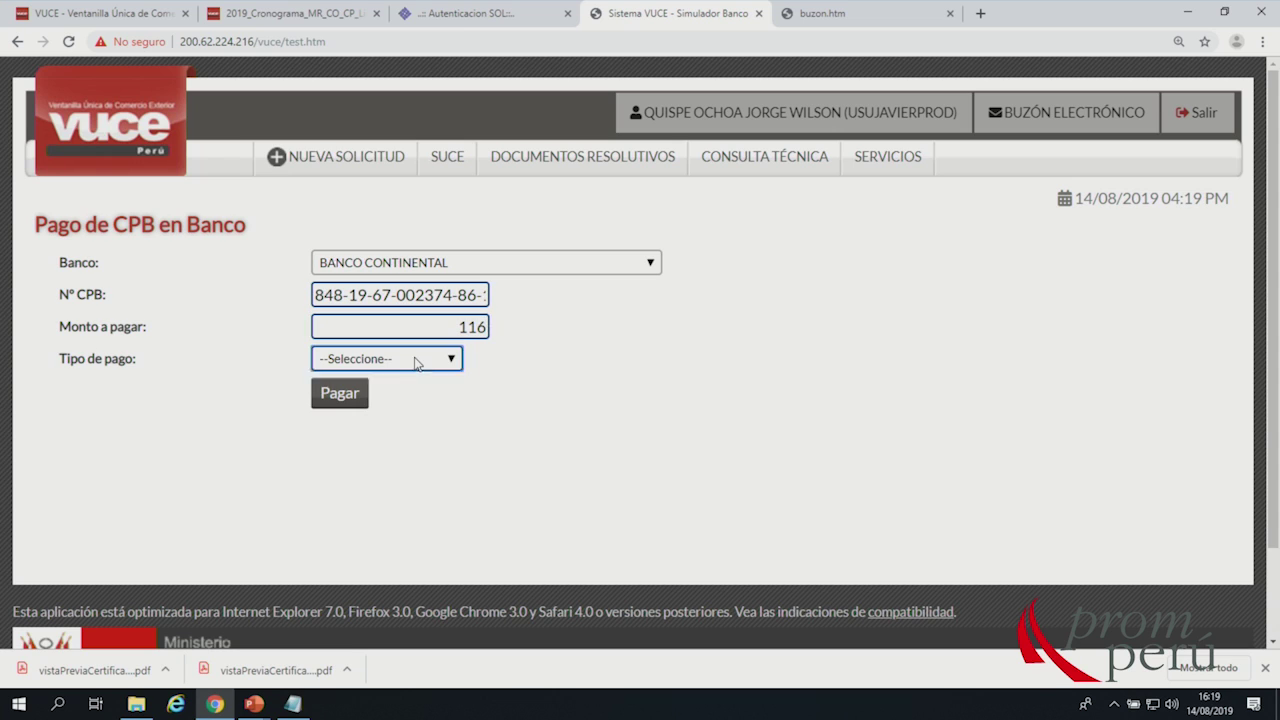
{"action": "left_click", "coordinate": [416, 362]}
{"action": "left_click", "coordinate": [352, 408]}
{"action": "left_click", "coordinate": [350, 403]}
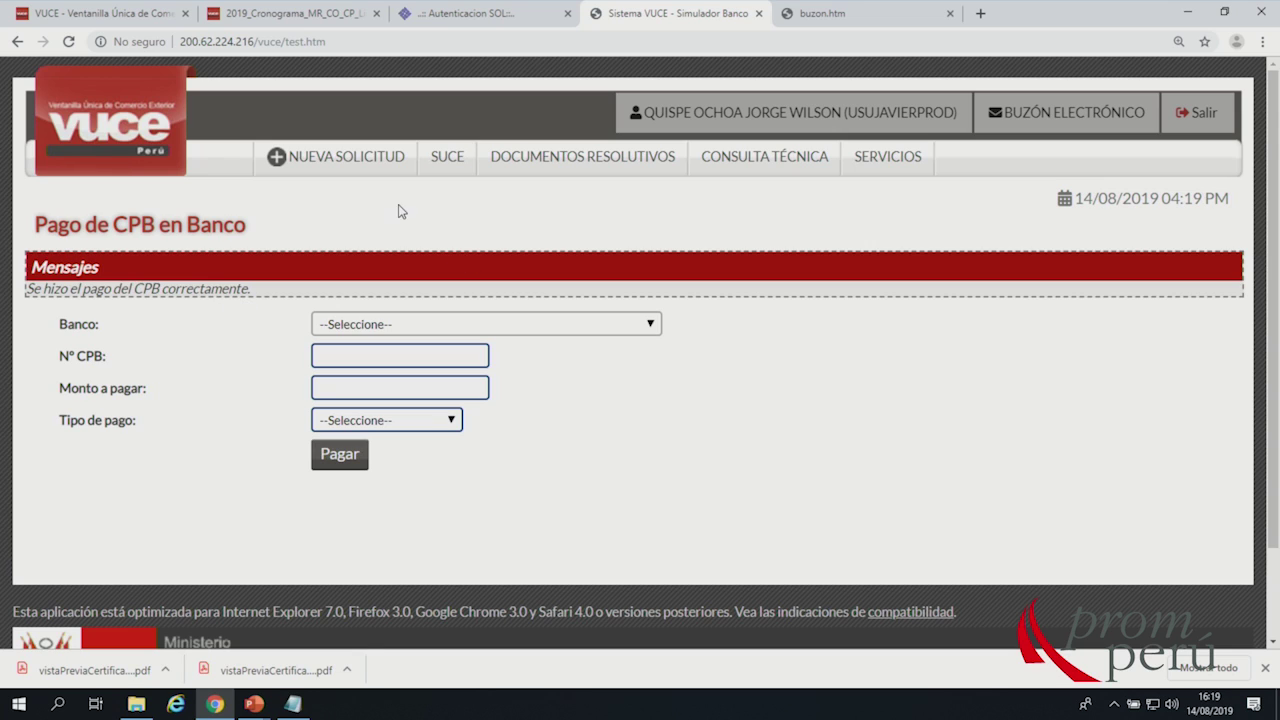
{"action": "left_click", "coordinate": [450, 163]}
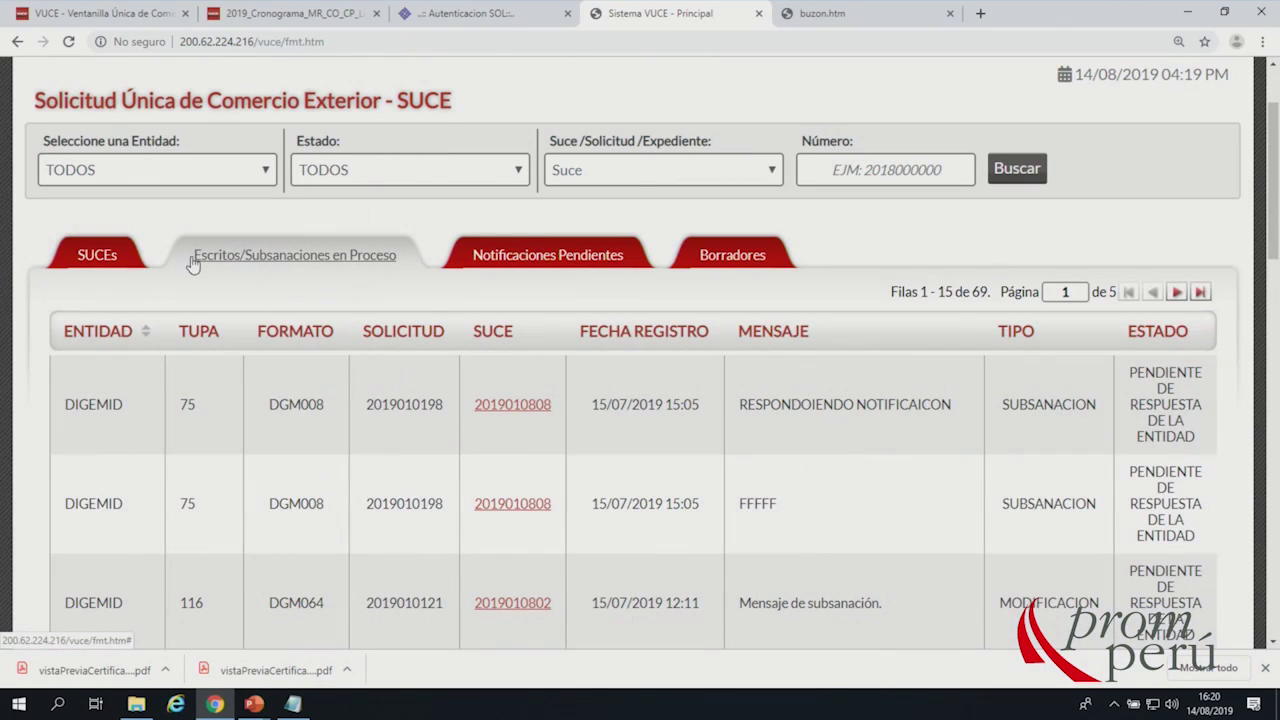
Step: In the SUCEs list, open the pending-payment SENASA request (SNS022, CVE-01) to view its details
{"action": "left_click", "coordinate": [100, 260]}
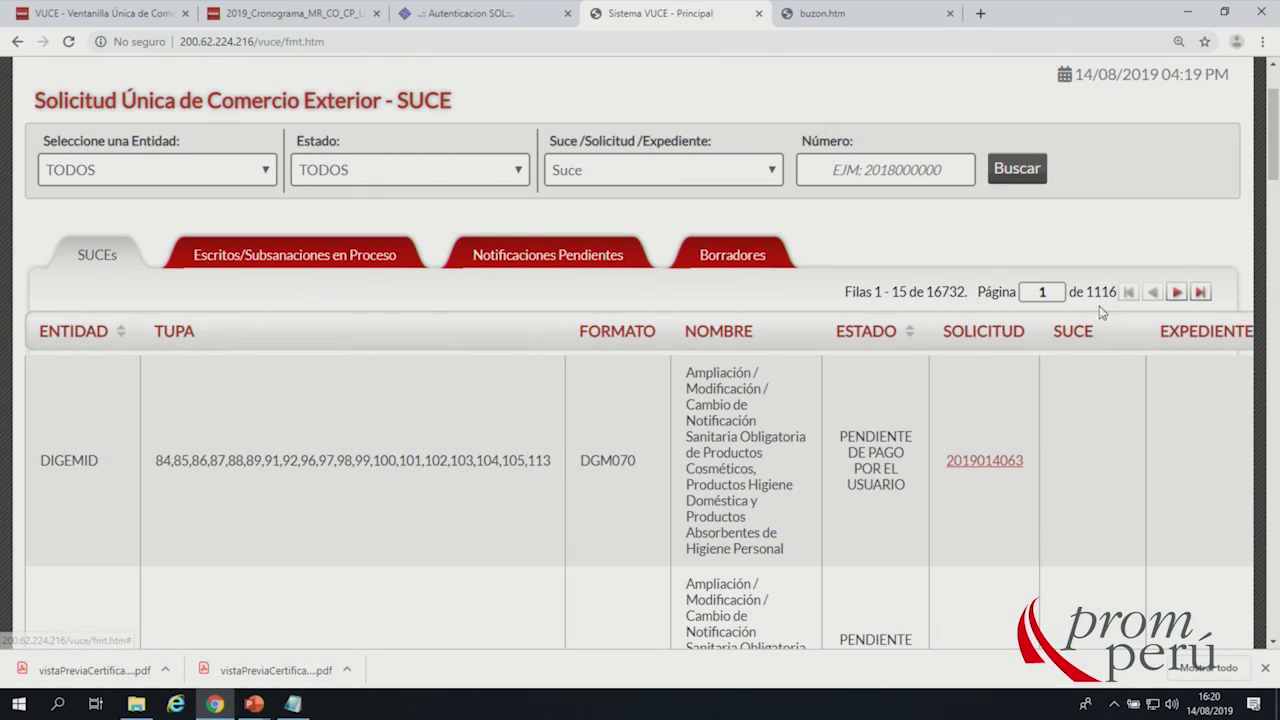
{"action": "left_click_drag", "start_coordinate": [1276, 165], "coordinate": [1276, 260]}
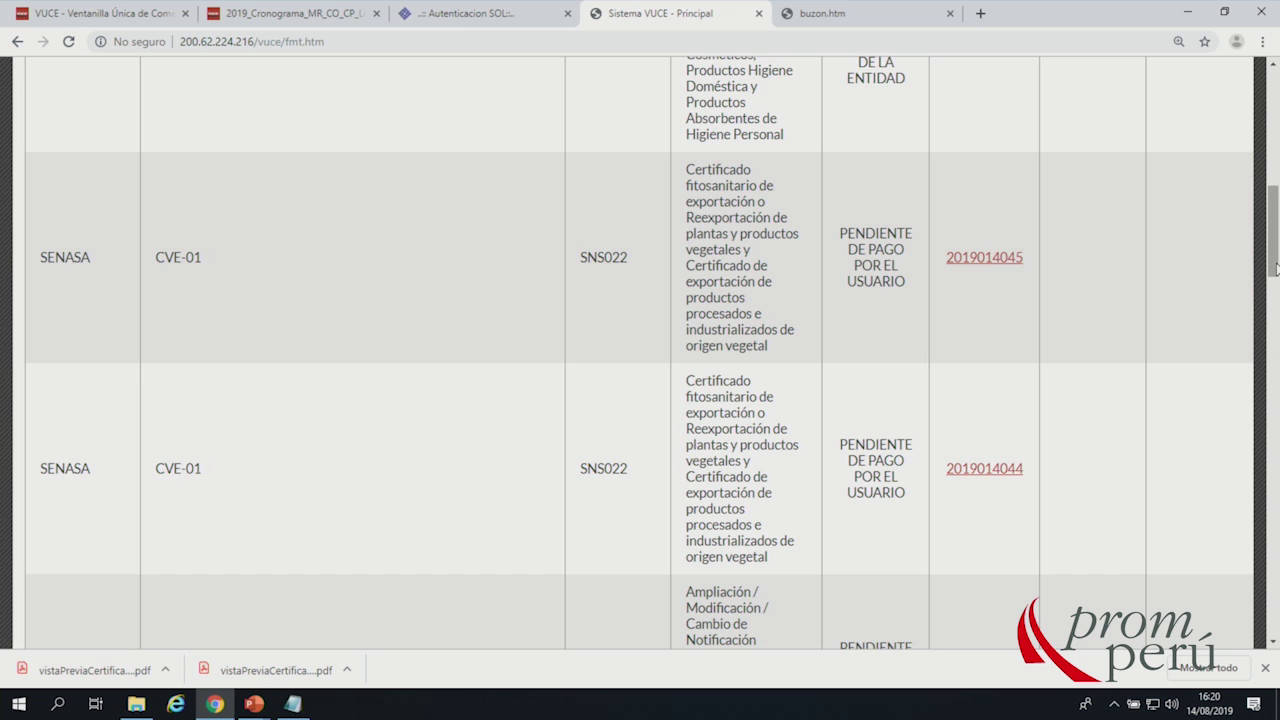
{"action": "scroll", "coordinate": [1275, 265], "scroll_direction": "up", "scroll_amount": 8}
{"action": "scroll", "coordinate": [1275, 266], "scroll_direction": "down", "scroll_amount": 8}
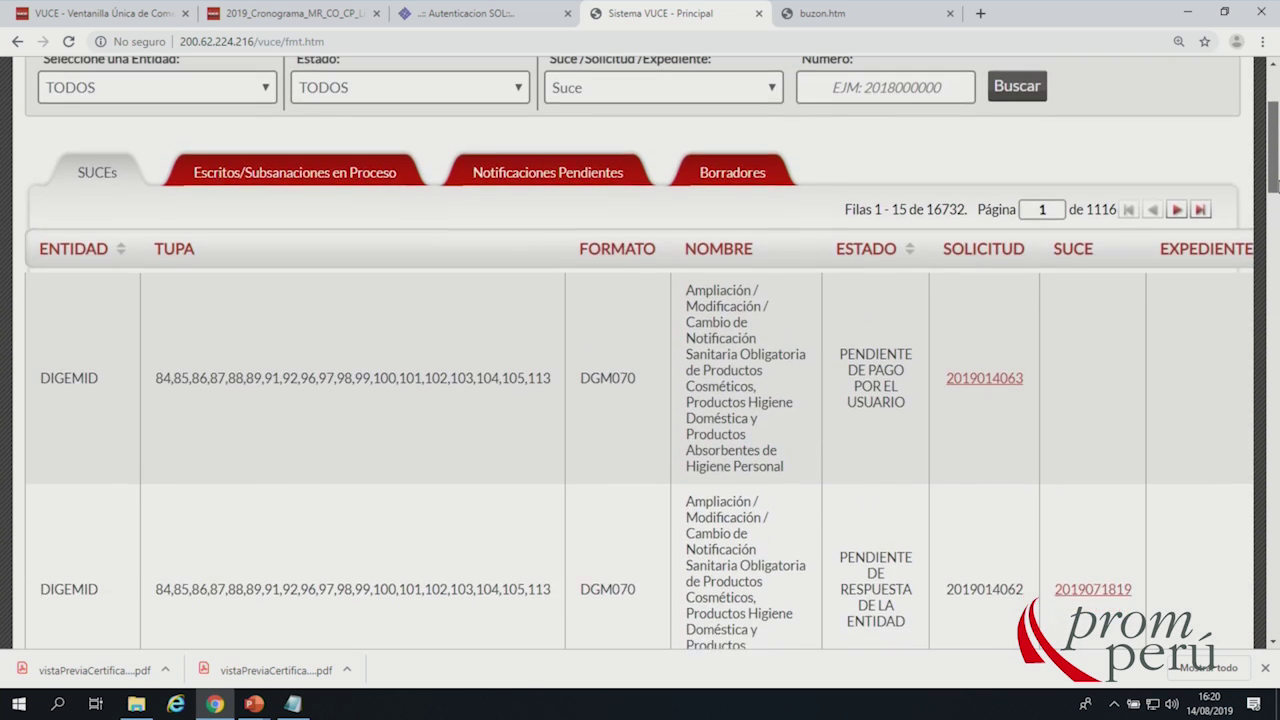
{"action": "scroll", "coordinate": [920, 314], "scroll_direction": "down", "scroll_amount": 1}
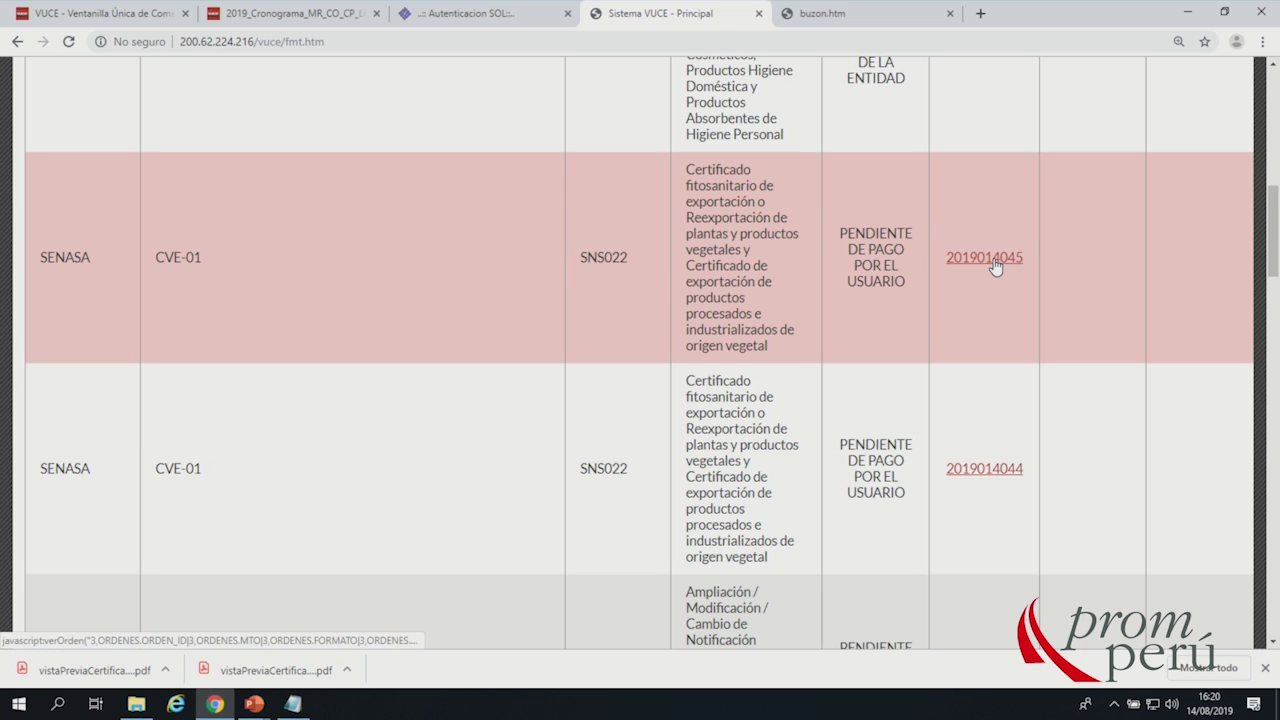
{"action": "left_click", "coordinate": [985, 258]}
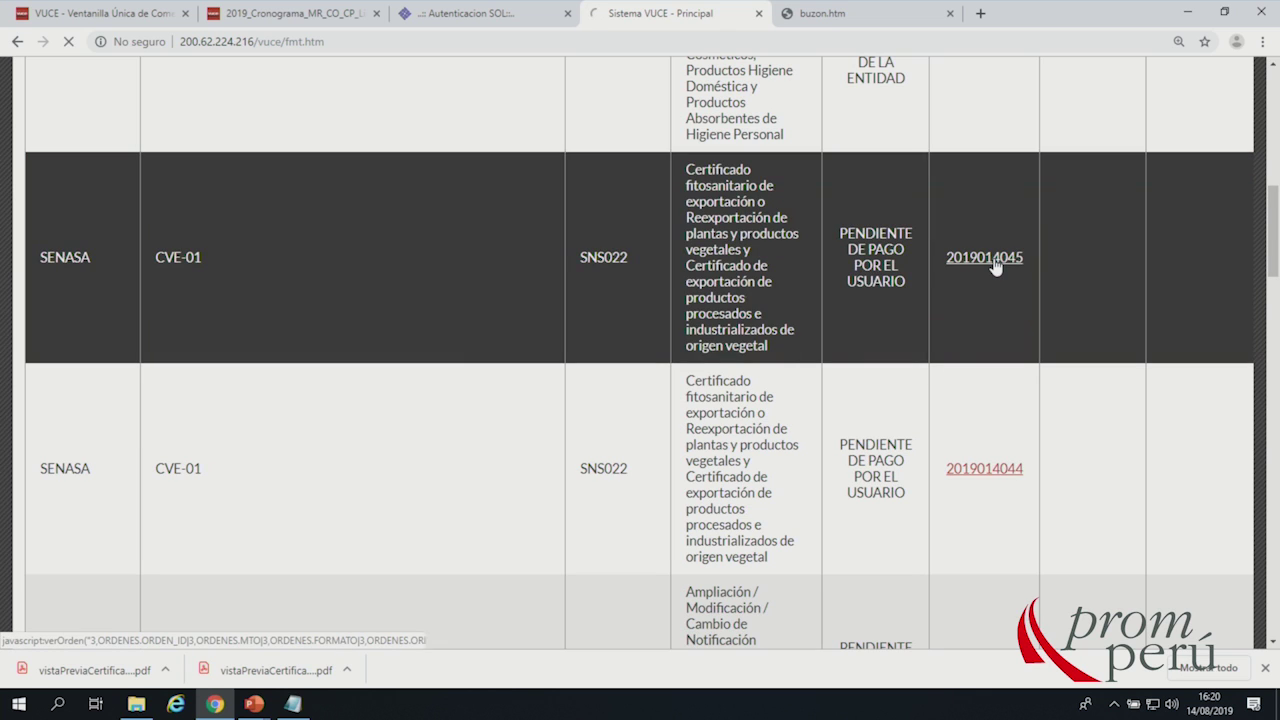